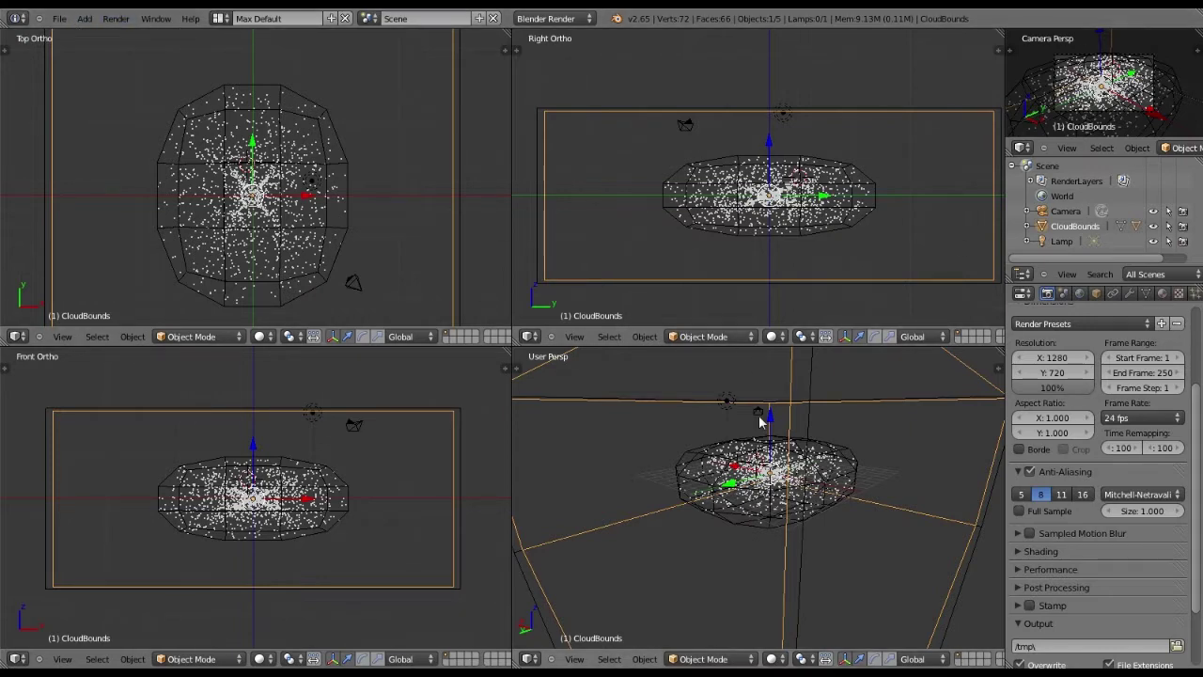
{"action": "middle_click_drag", "start_coordinate": [759, 421], "coordinate": [449, 258]}
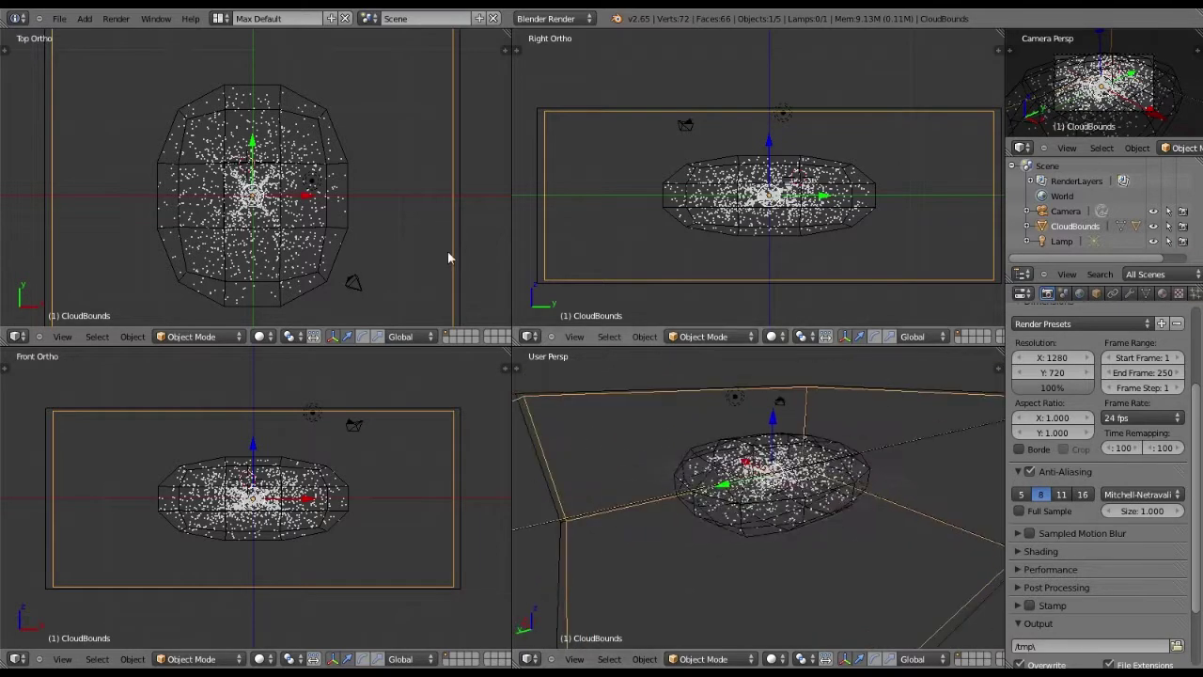
{"action": "left_click", "coordinate": [87, 20]}
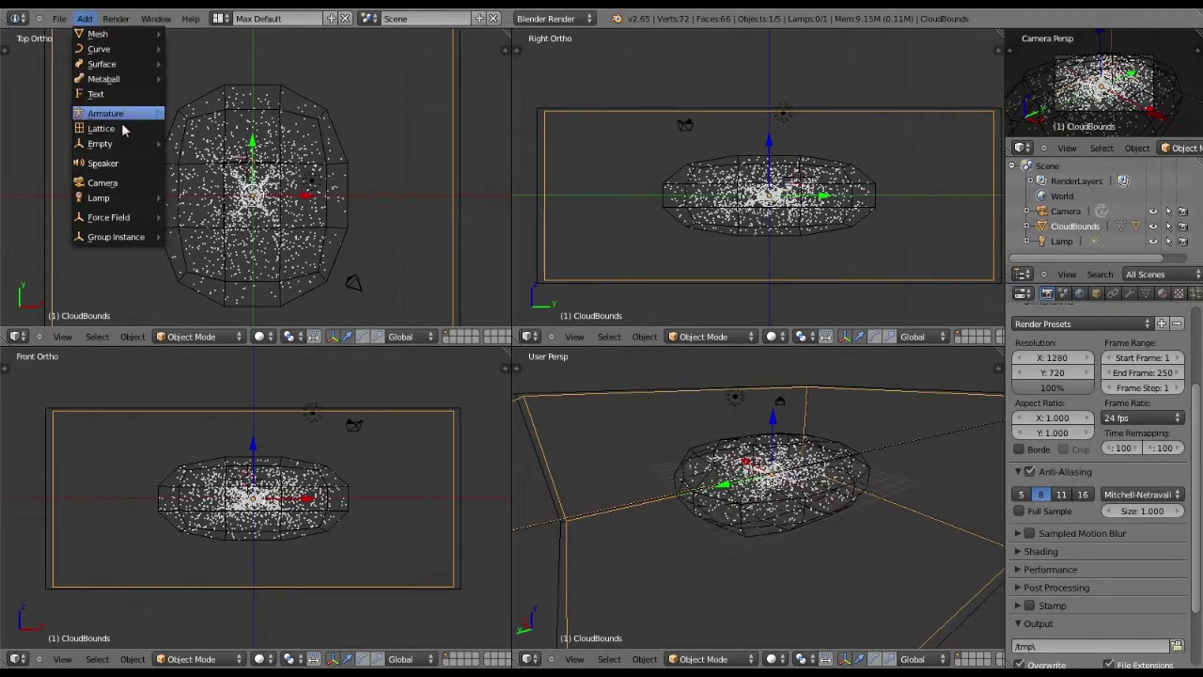
{"action": "mouse_move", "coordinate": [139, 43]}
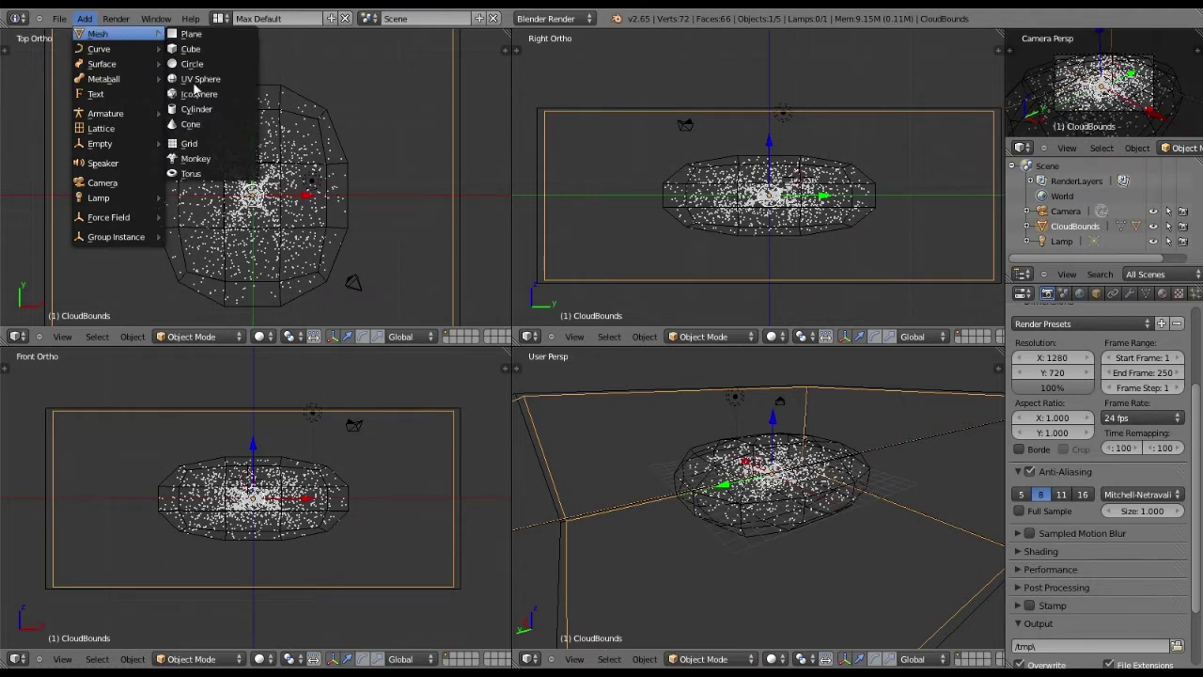
{"action": "left_click", "coordinate": [191, 34]}
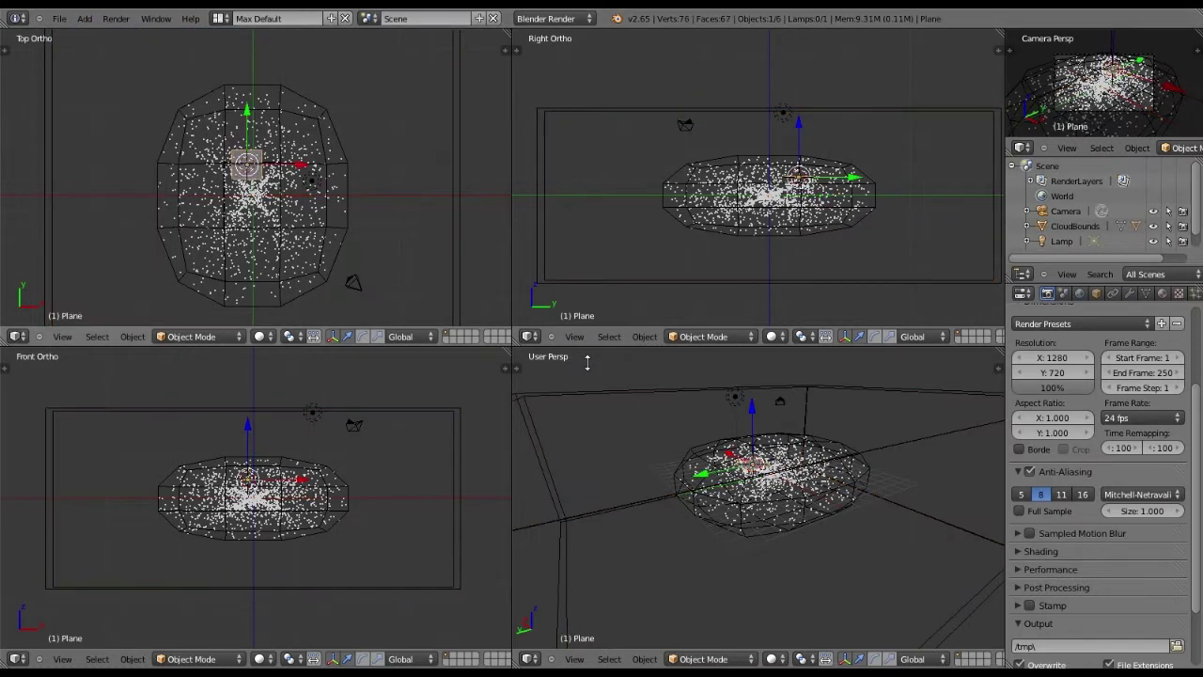
{"action": "middle_click_drag", "start_coordinate": [676, 442], "coordinate": [765, 480]}
{"action": "scroll", "coordinate": [765, 475], "scroll_direction": "up", "scroll_amount": 3}
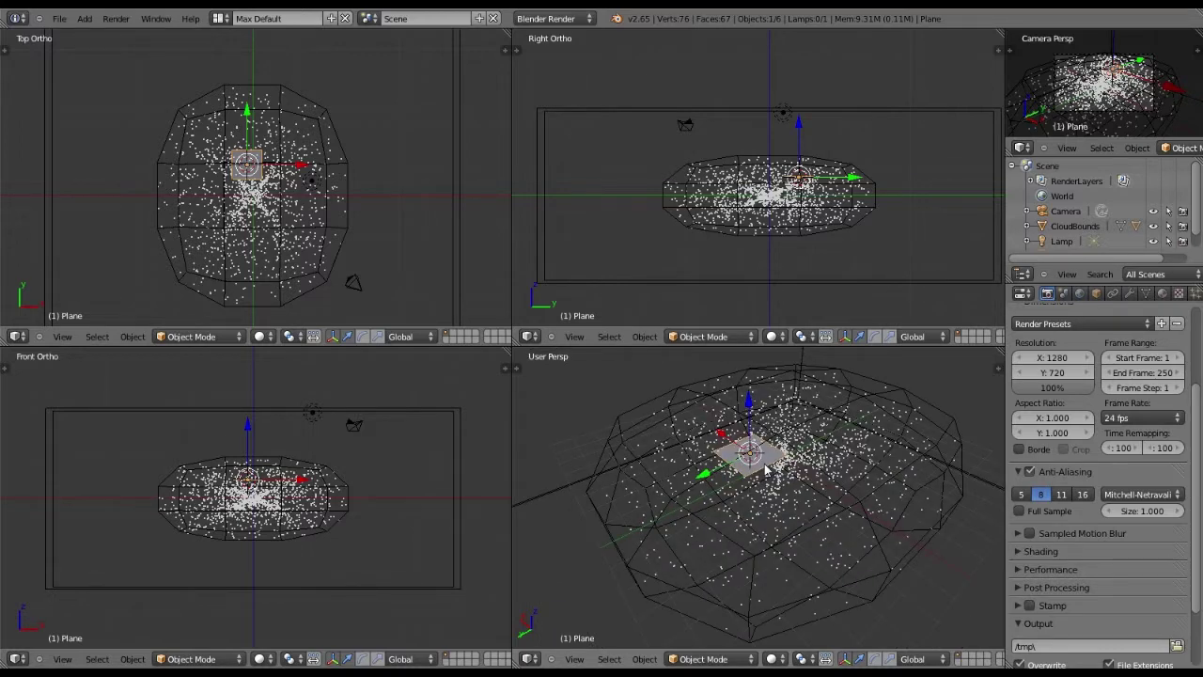
{"action": "key", "text": "x"}
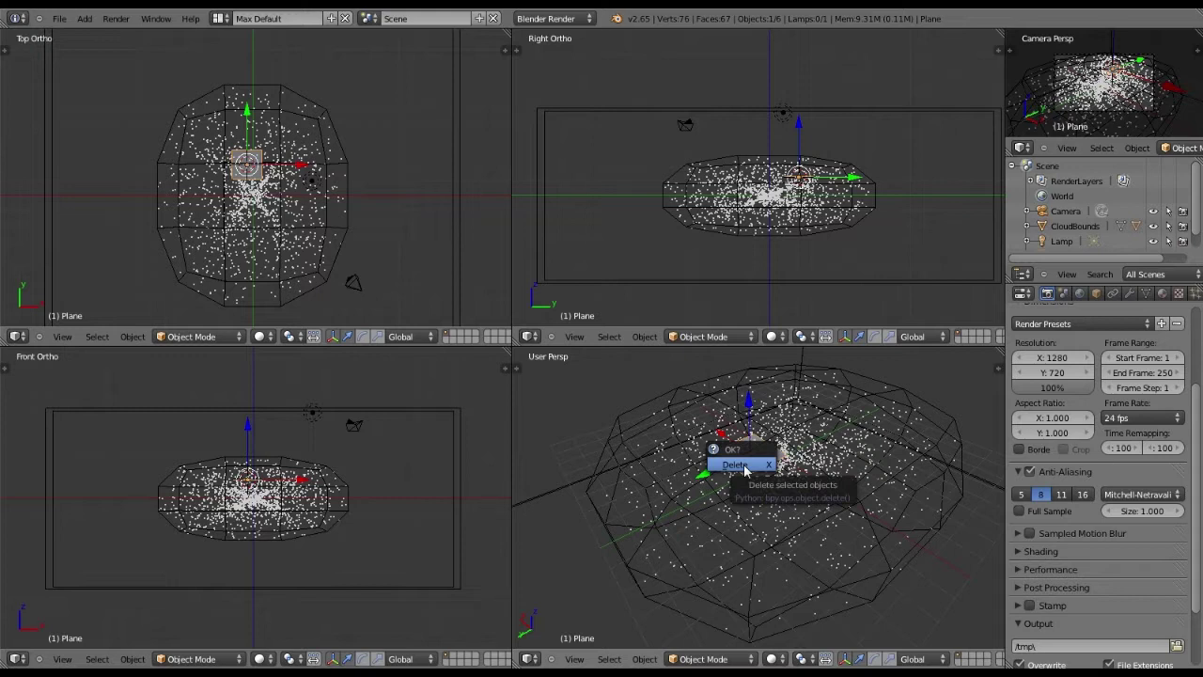
{"action": "left_click", "coordinate": [738, 465]}
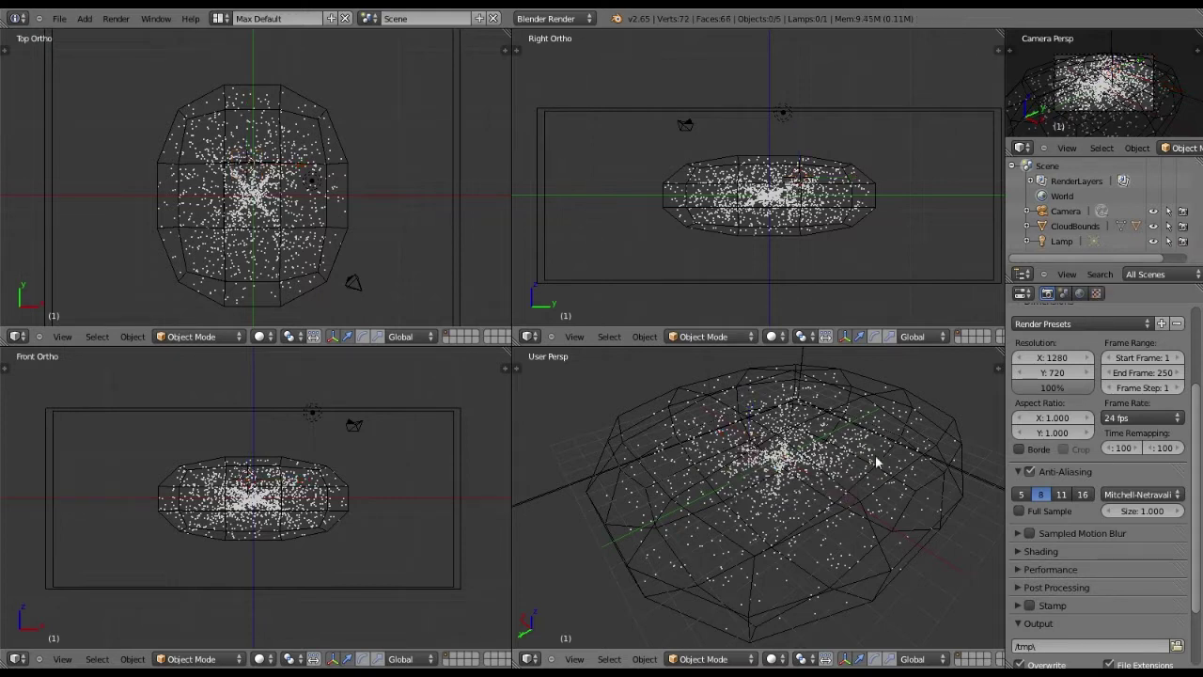
Maximize the user perspective view, show its view properties, and select the CloudMesh object
{"action": "key", "text": "ctrl+Up"}
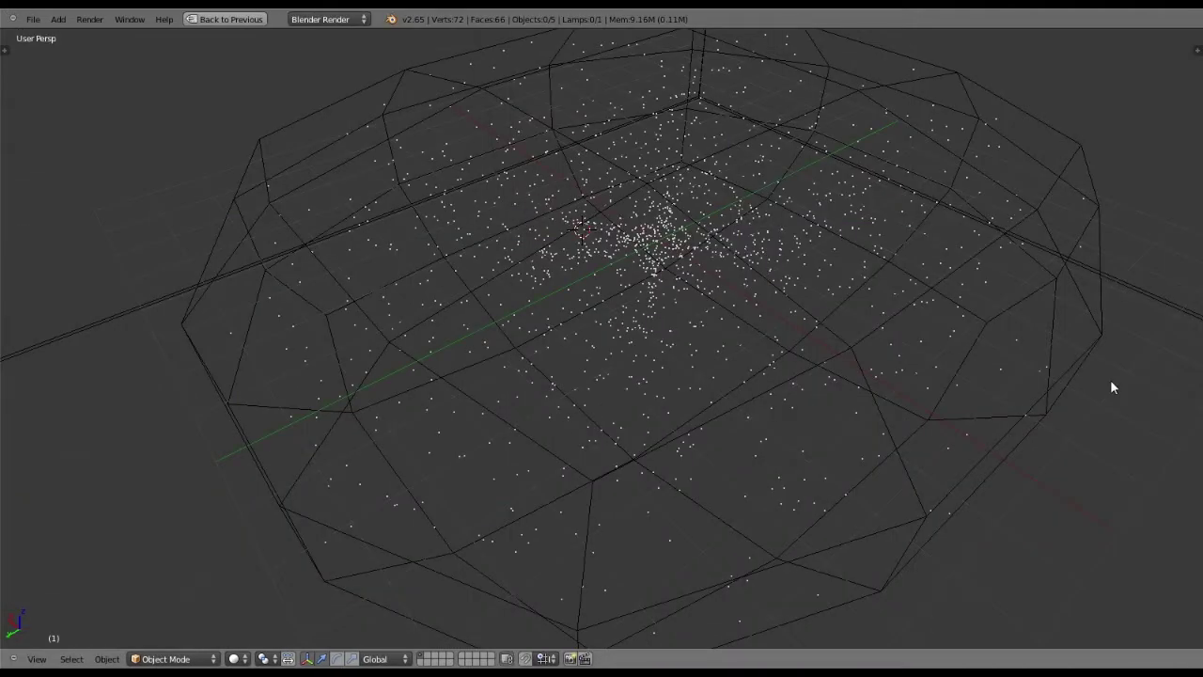
{"action": "key", "text": "n"}
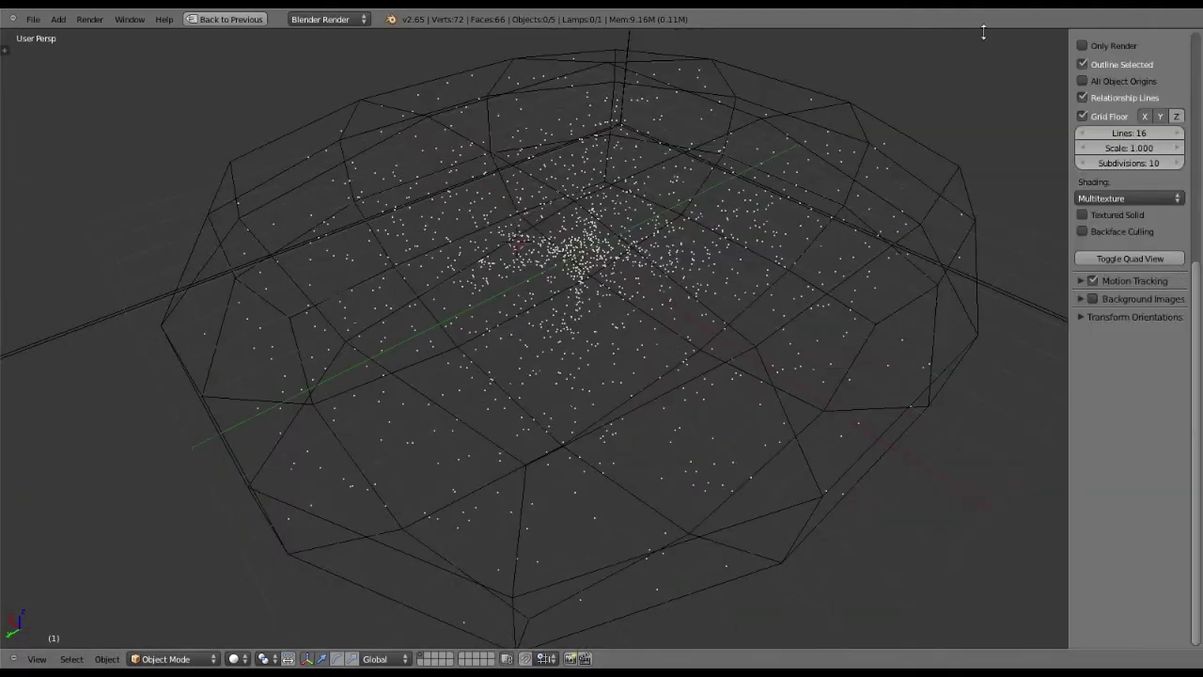
{"action": "scroll", "coordinate": [903, 282], "scroll_direction": "down", "scroll_amount": 2}
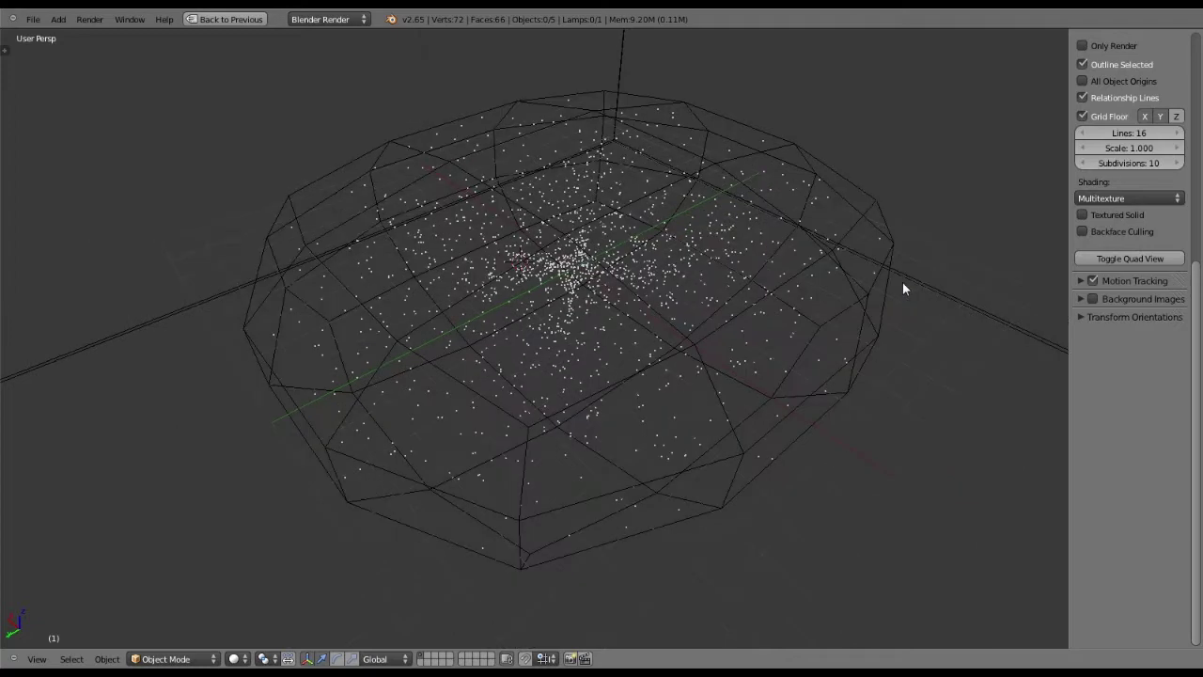
{"action": "scroll", "coordinate": [902, 282], "scroll_direction": "down", "scroll_amount": 1}
{"action": "scroll", "coordinate": [902, 282], "scroll_direction": "up", "scroll_amount": 1}
{"action": "left_click", "coordinate": [165, 658]}
{"action": "right_click", "coordinate": [887, 282]}
{"action": "scroll", "coordinate": [1169, 361], "scroll_direction": "down", "scroll_amount": 1}
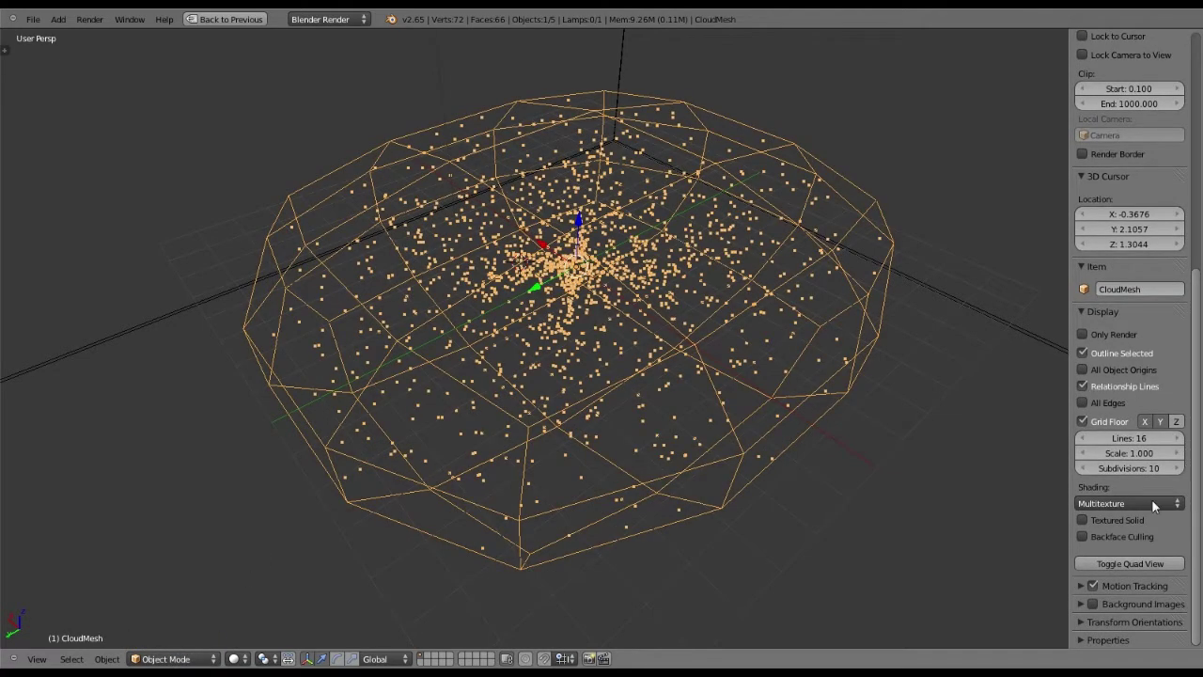
Place the 3D cursor at the world origin with X, Y and Z set to 0
{"action": "scroll", "coordinate": [1128, 323], "scroll_direction": "up", "scroll_amount": 2}
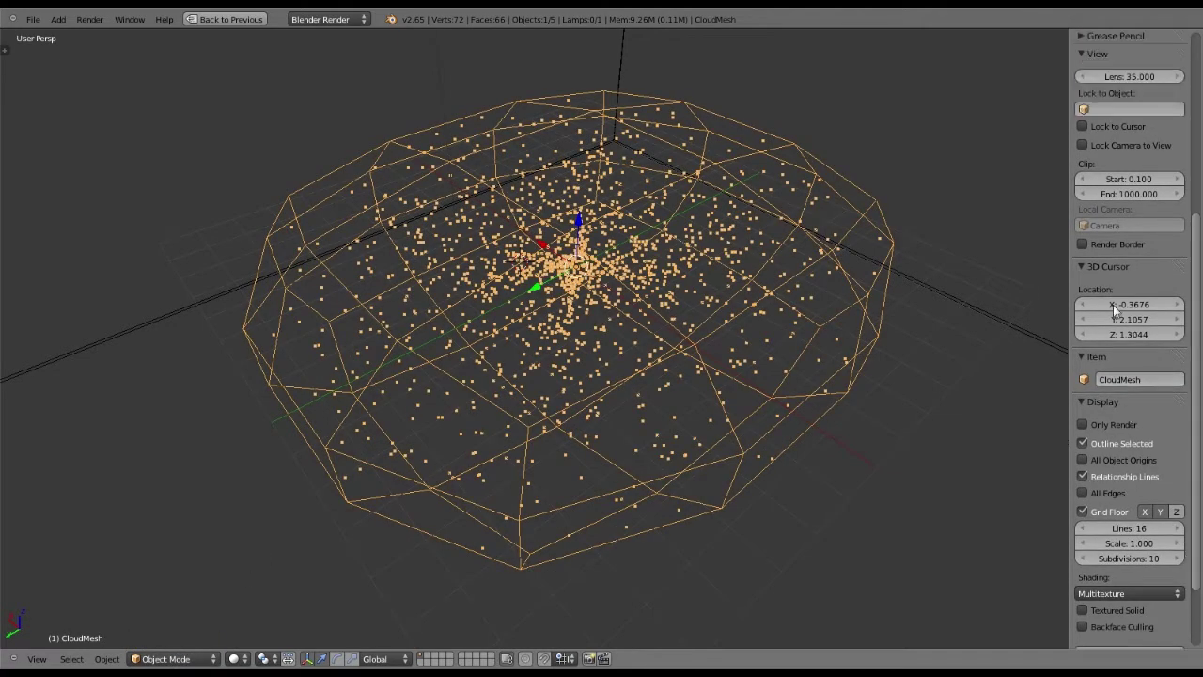
{"action": "left_click", "coordinate": [1124, 309]}
{"action": "type", "text": "0"}
{"action": "key", "text": "Tab"}
{"action": "type", "text": "0"}
{"action": "key", "text": "Tab"}
{"action": "type", "text": "0"}
{"action": "key", "text": "Return"}
Add a mesh plane at the 3D cursor
{"action": "left_click", "coordinate": [89, 19]}
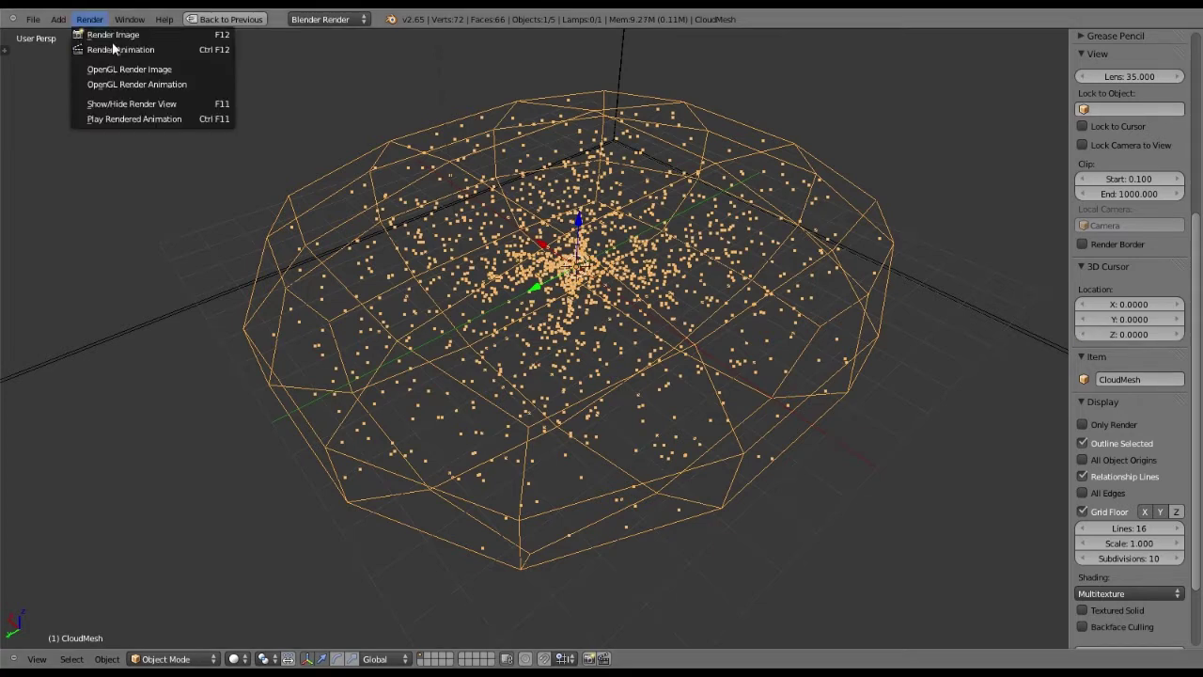
{"action": "left_click", "coordinate": [59, 21]}
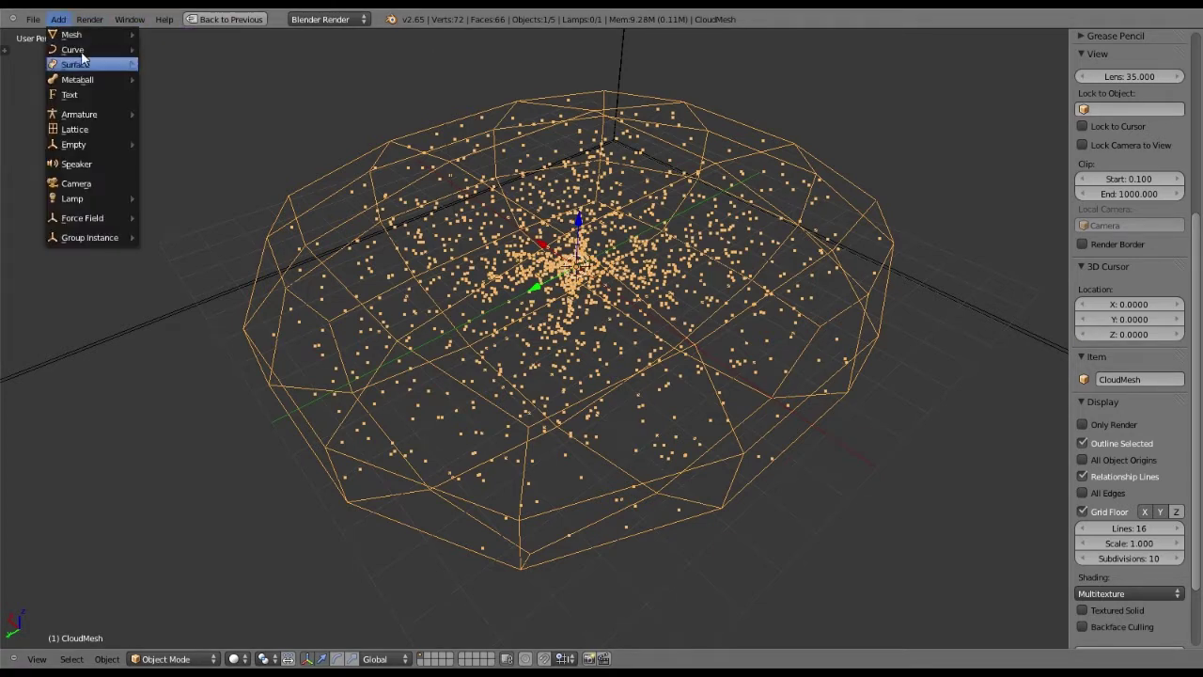
{"action": "mouse_move", "coordinate": [94, 34]}
{"action": "left_click", "coordinate": [167, 36]}
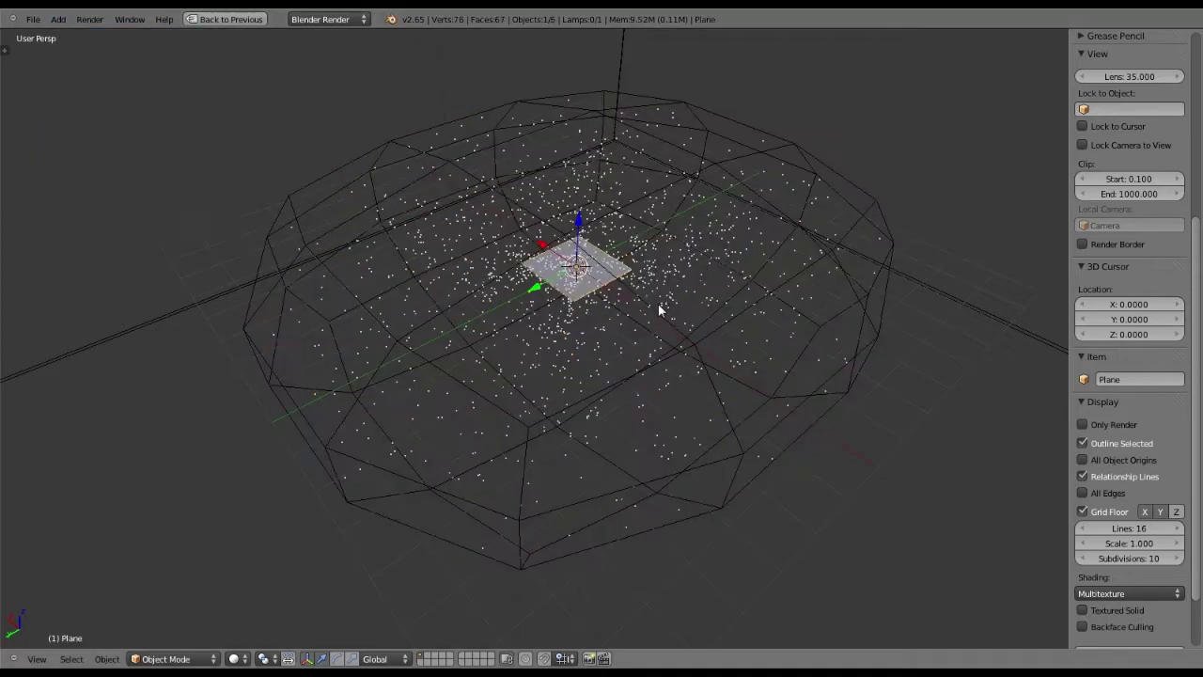
Enter Edit Mode on the plane and scale it by about 12.6 along Y, and along X until it extends beyond the cloud mesh
{"action": "mouse_move", "coordinate": [658, 303]}
{"action": "middle_mouse_down"}
{"action": "mouse_move", "coordinate": [653, 282]}
{"action": "mouse_move", "coordinate": [645, 319]}
{"action": "mouse_move", "coordinate": [668, 335]}
{"action": "mouse_move", "coordinate": [723, 333]}
{"action": "mouse_move", "coordinate": [715, 325]}
{"action": "middle_mouse_up"}
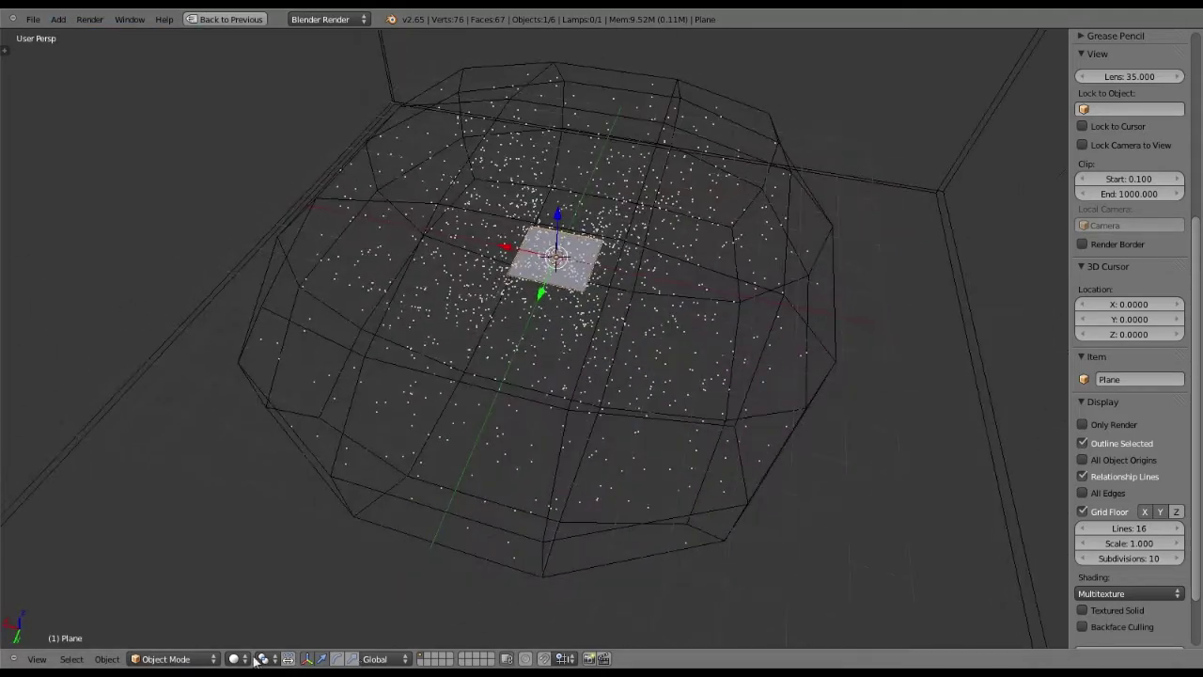
{"action": "left_click", "coordinate": [172, 659]}
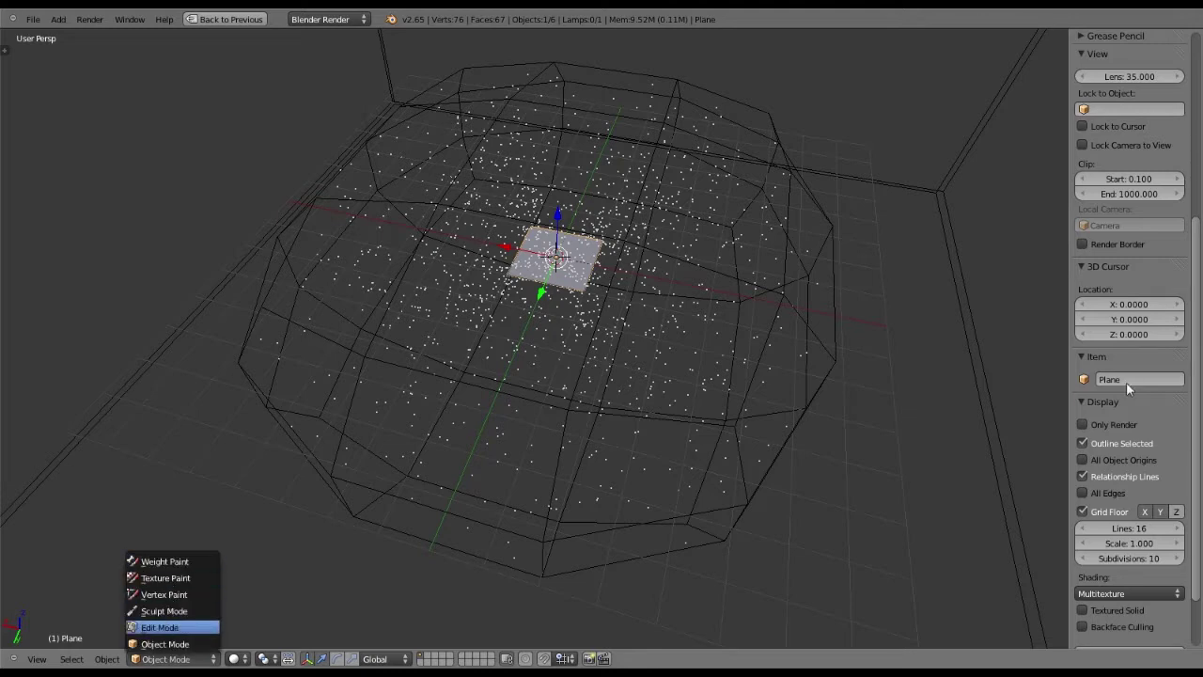
{"action": "left_click", "coordinate": [160, 627]}
{"action": "scroll", "coordinate": [1161, 480], "scroll_direction": "down", "scroll_amount": 4}
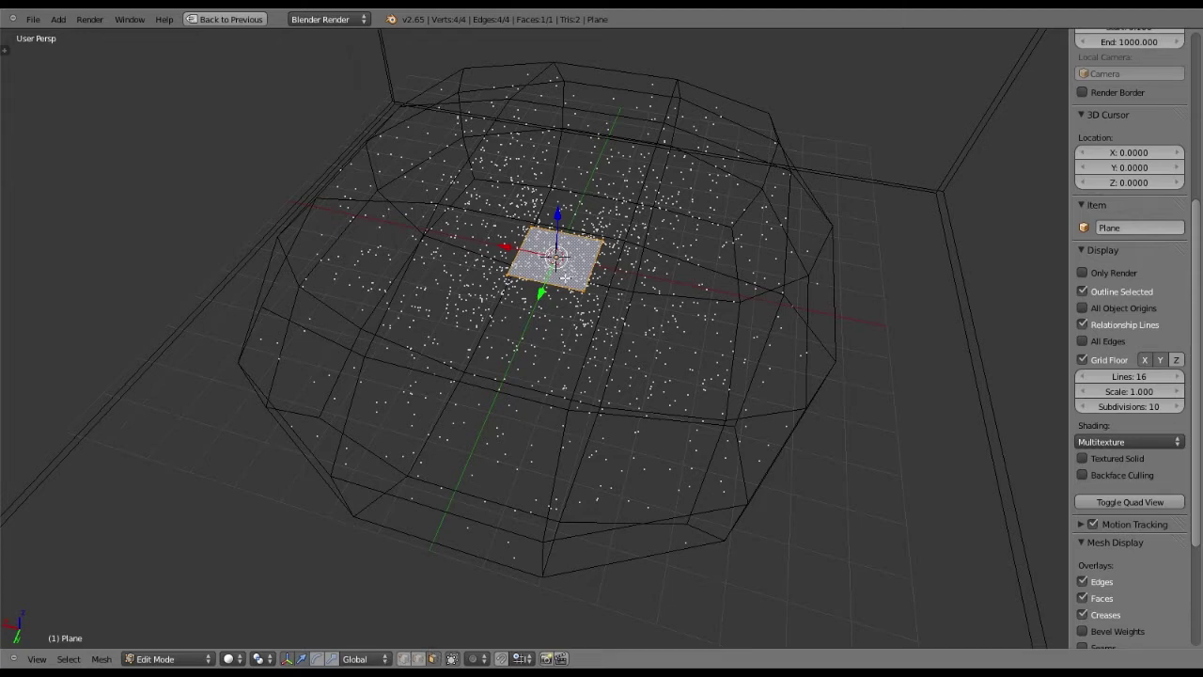
{"action": "middle_click_drag", "start_coordinate": [563, 276], "coordinate": [527, 282]}
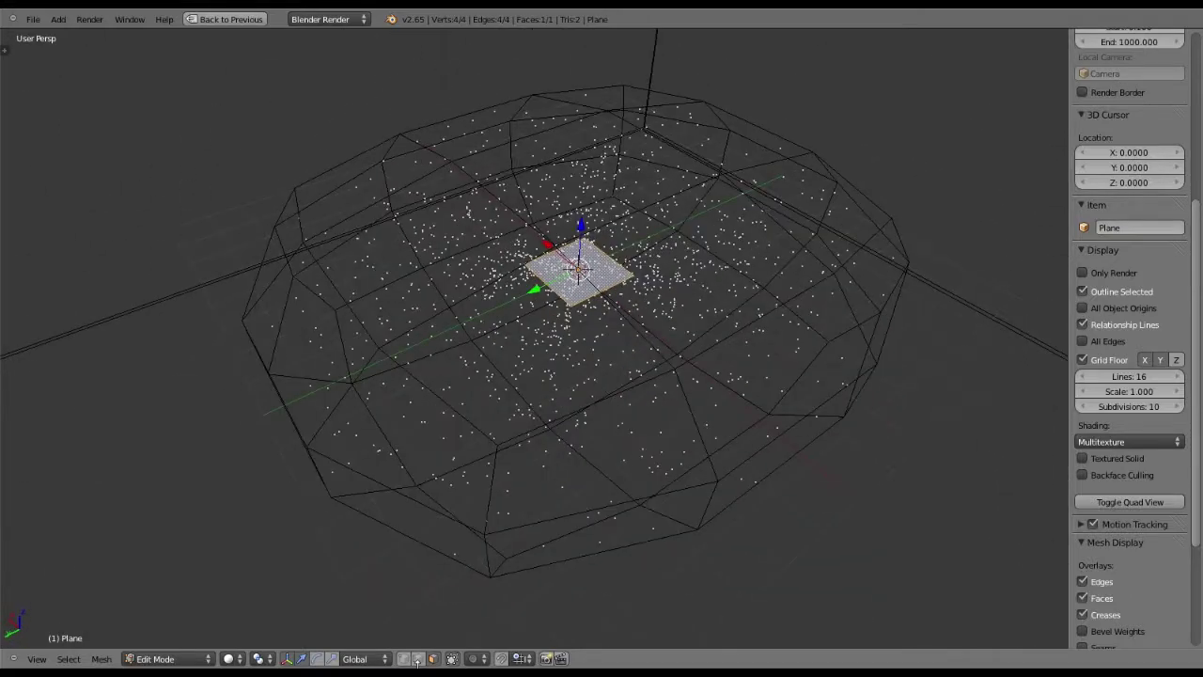
{"action": "left_click", "coordinate": [331, 658]}
{"action": "left_click_drag", "start_coordinate": [532, 292], "coordinate": [7, 453]}
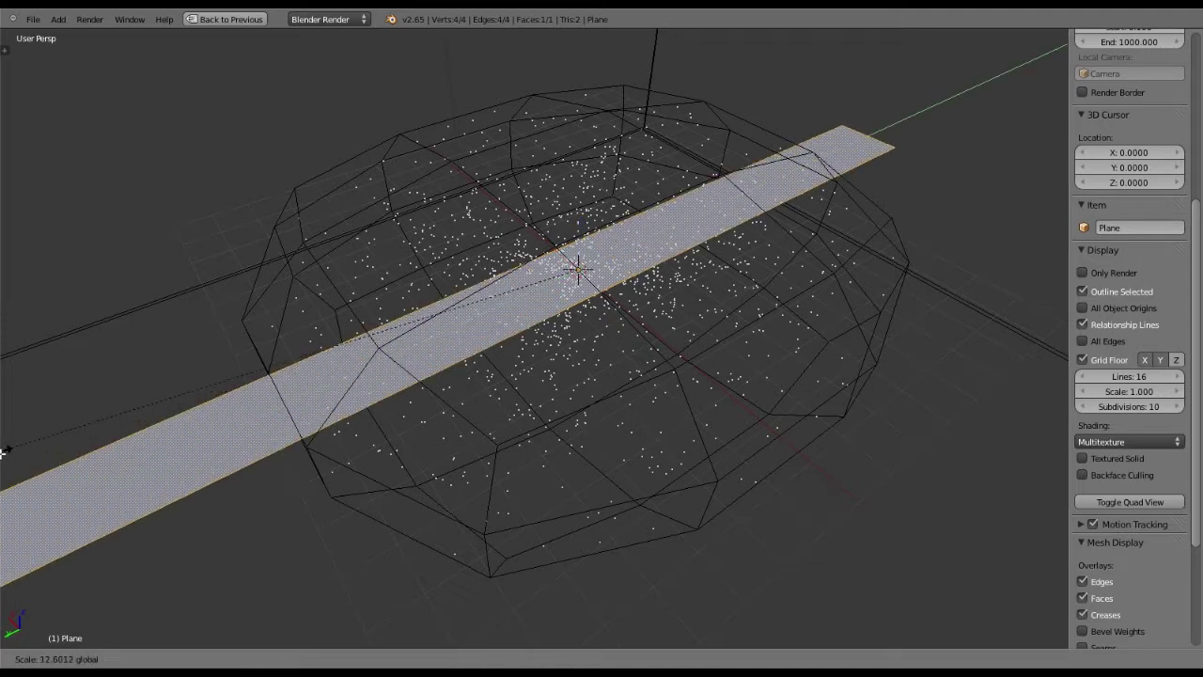
{"action": "left_click_drag", "start_coordinate": [546, 241], "coordinate": [320, 30]}
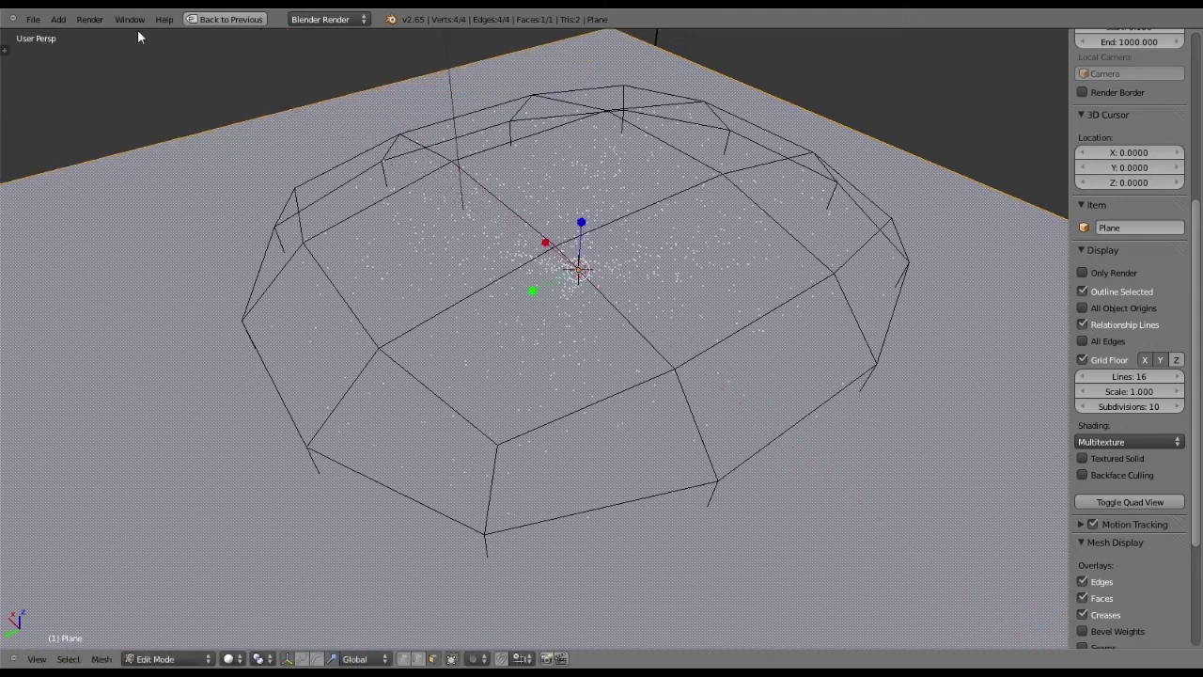
Lower the plane slightly relative to the cloud mesh and enlarge it further along the Y and X axes
{"action": "left_click", "coordinate": [302, 658]}
{"action": "left_click_drag", "start_coordinate": [582, 225], "coordinate": [552, 296]}
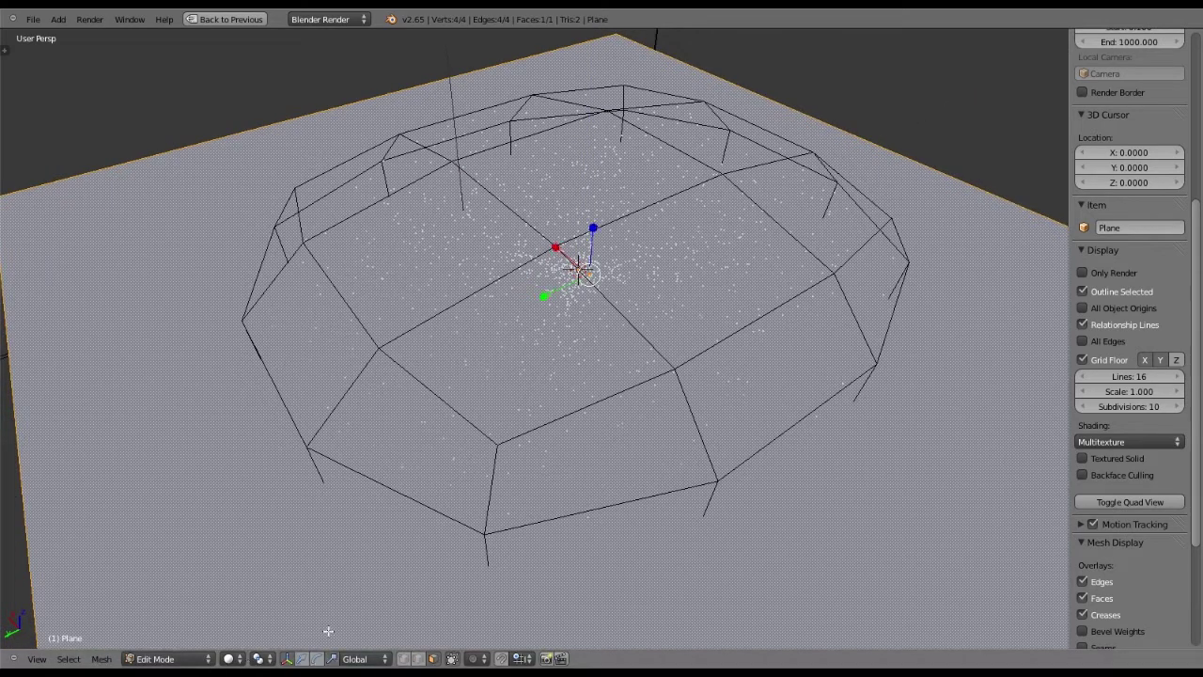
{"action": "key", "text": "s"}
{"action": "left_click", "coordinate": [531, 291]}
{"action": "key", "text": "s"}
{"action": "left_click", "coordinate": [543, 238]}
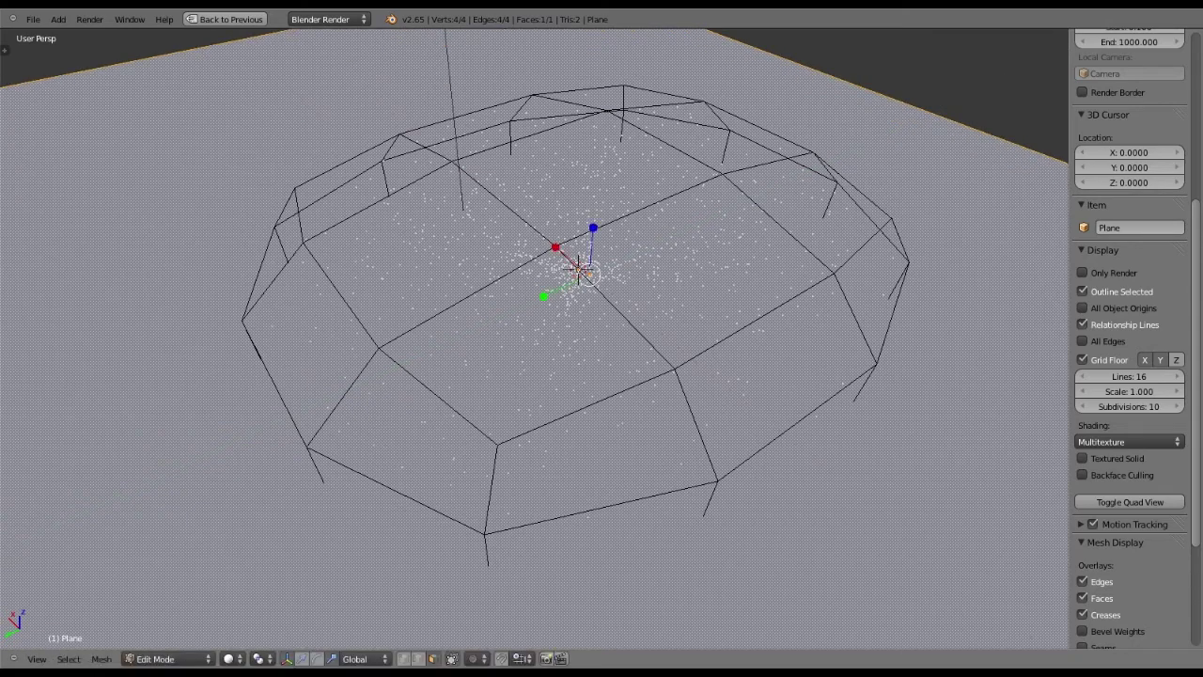
Shift the plane along the Y axis and lower it a little more along Z
{"action": "left_click_drag", "start_coordinate": [556, 297], "coordinate": [590, 296]}
{"action": "left_click_drag", "start_coordinate": [622, 225], "coordinate": [622, 243]}
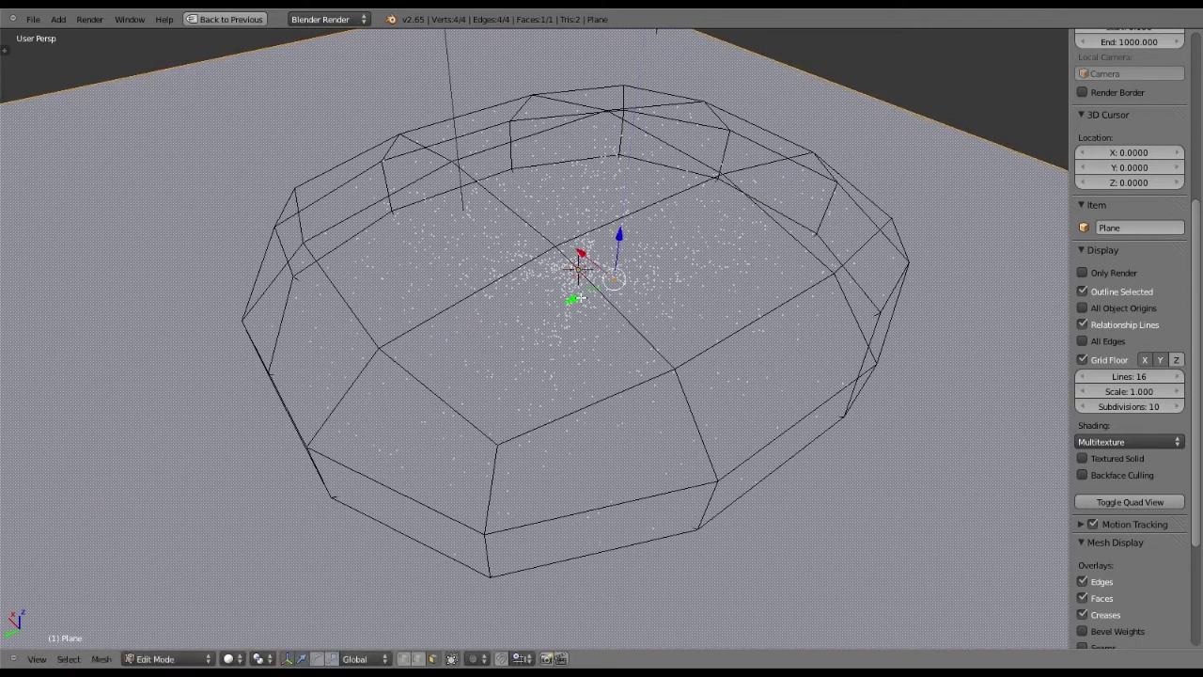
{"action": "left_click_drag", "start_coordinate": [581, 297], "coordinate": [632, 288]}
Scale the plane up further along Y, and by about 2.17 along X, so it extends well past the large bounding box
{"action": "middle_click_drag", "start_coordinate": [634, 286], "coordinate": [681, 275]}
{"action": "scroll", "coordinate": [760, 258], "scroll_direction": "down", "scroll_amount": 8}
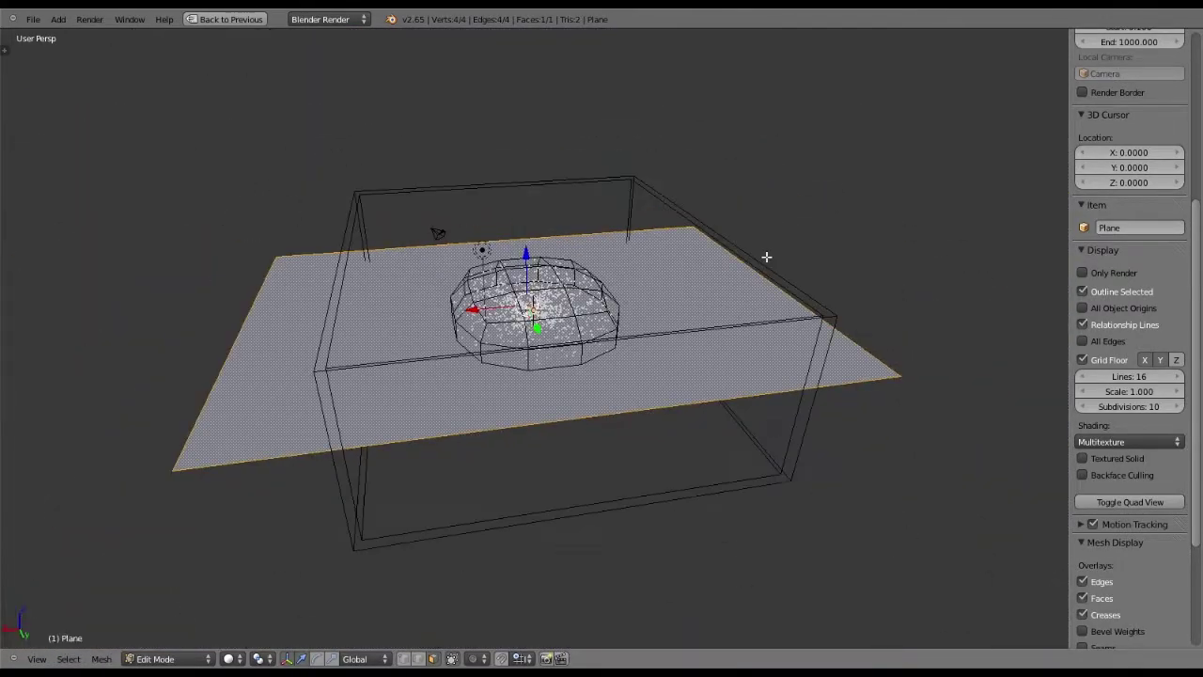
{"action": "scroll", "coordinate": [763, 257], "scroll_direction": "up", "scroll_amount": 2}
{"action": "middle_click_drag", "start_coordinate": [733, 264], "coordinate": [717, 295]}
{"action": "scroll", "coordinate": [586, 267], "scroll_direction": "down", "scroll_amount": 3}
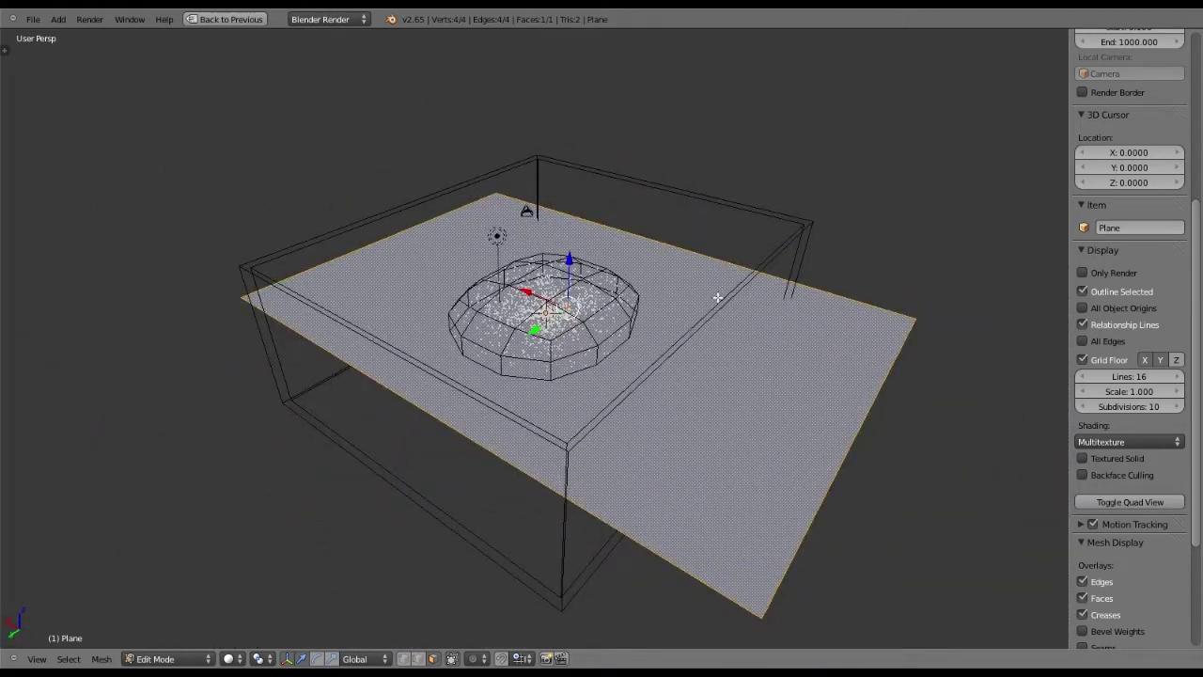
{"action": "scroll", "coordinate": [717, 295], "scroll_direction": "up", "scroll_amount": 2}
{"action": "scroll", "coordinate": [692, 288], "scroll_direction": "down", "scroll_amount": 3}
{"action": "middle_click_drag", "start_coordinate": [656, 266], "coordinate": [676, 320]}
{"action": "left_click", "coordinate": [331, 659]}
{"action": "left_click_drag", "start_coordinate": [522, 332], "coordinate": [444, 333]}
{"action": "left_click_drag", "start_coordinate": [523, 333], "coordinate": [501, 334]}
{"action": "left_click_drag", "start_coordinate": [566, 296], "coordinate": [564, 269]}
Show the mesh tools and subdivide the whole plane three times with one cut each
{"action": "middle_click_drag", "start_coordinate": [703, 325], "coordinate": [601, 395]}
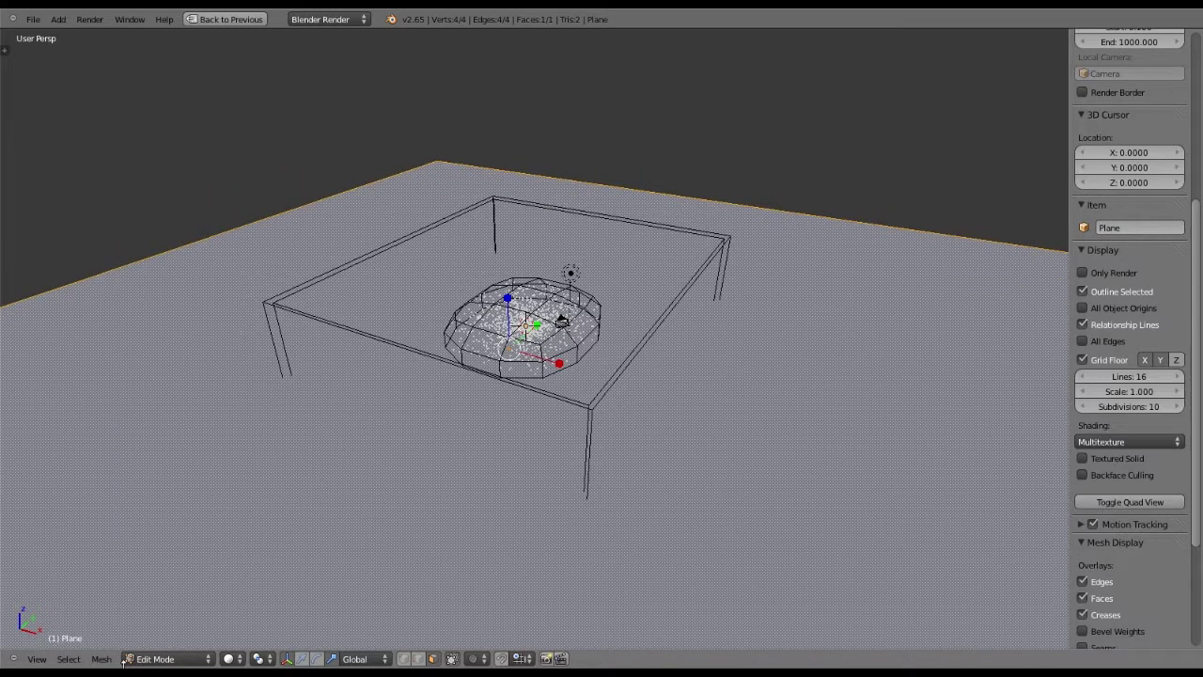
{"action": "left_click", "coordinate": [155, 659]}
{"action": "left_click_drag", "start_coordinate": [117, 233], "coordinate": [115, 233]}
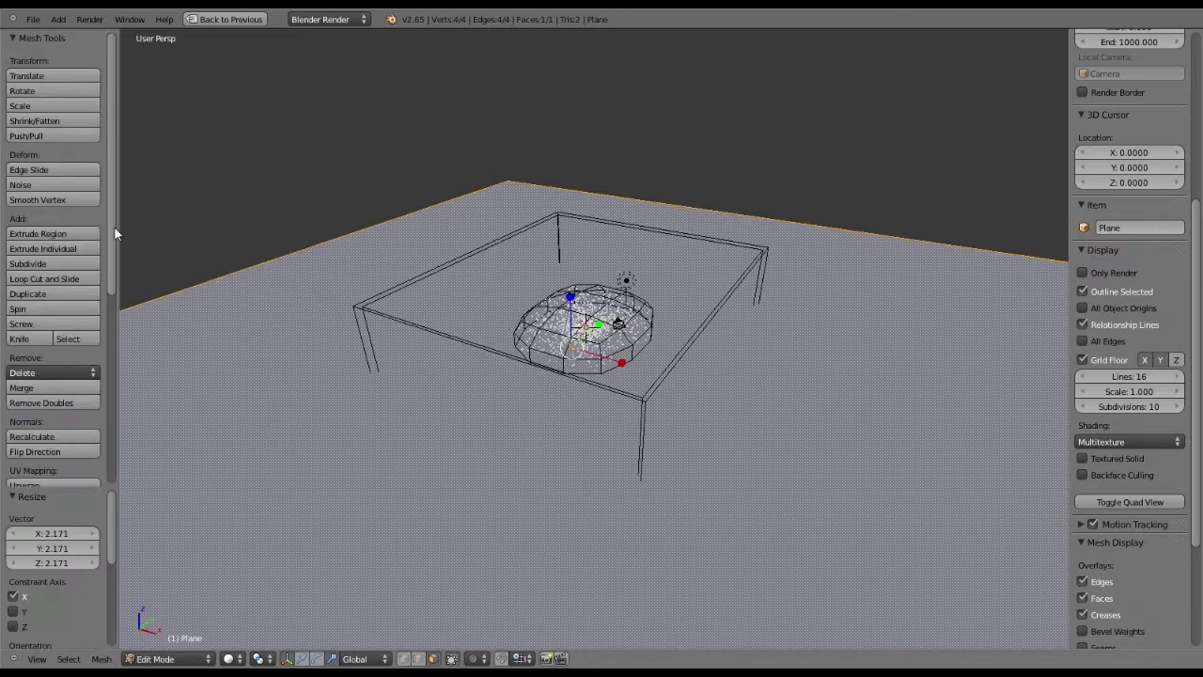
{"action": "left_click", "coordinate": [61, 264]}
{"action": "middle_click_drag", "start_coordinate": [583, 306], "coordinate": [114, 257]}
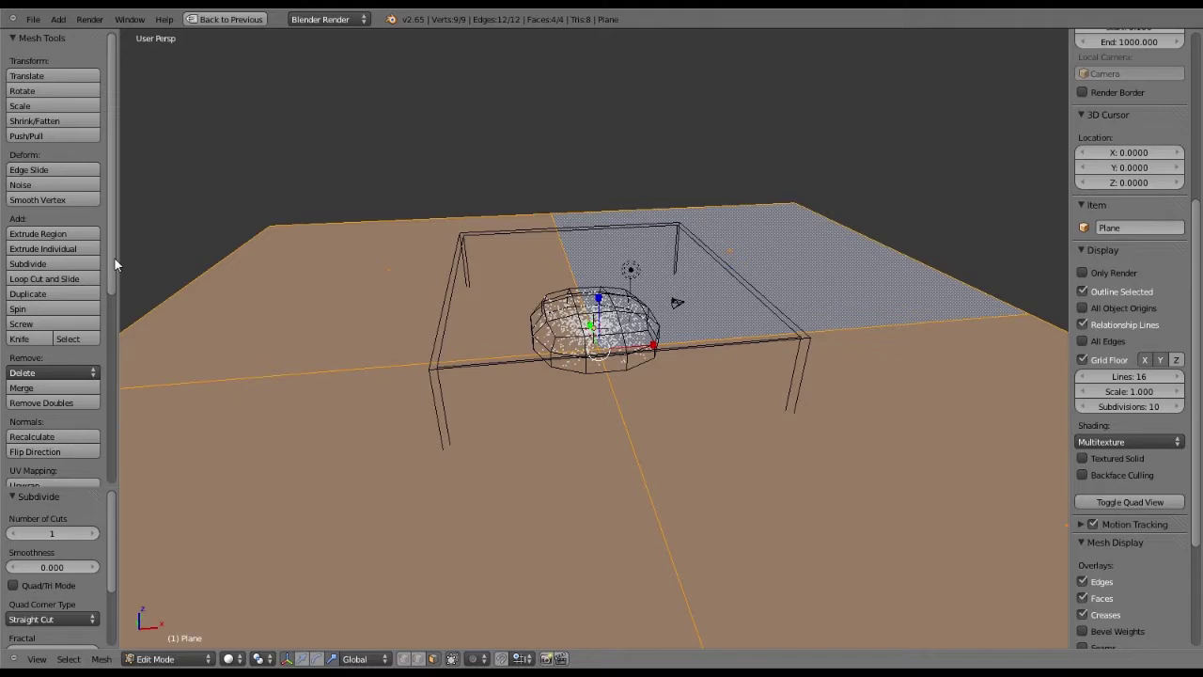
{"action": "left_click", "coordinate": [58, 263]}
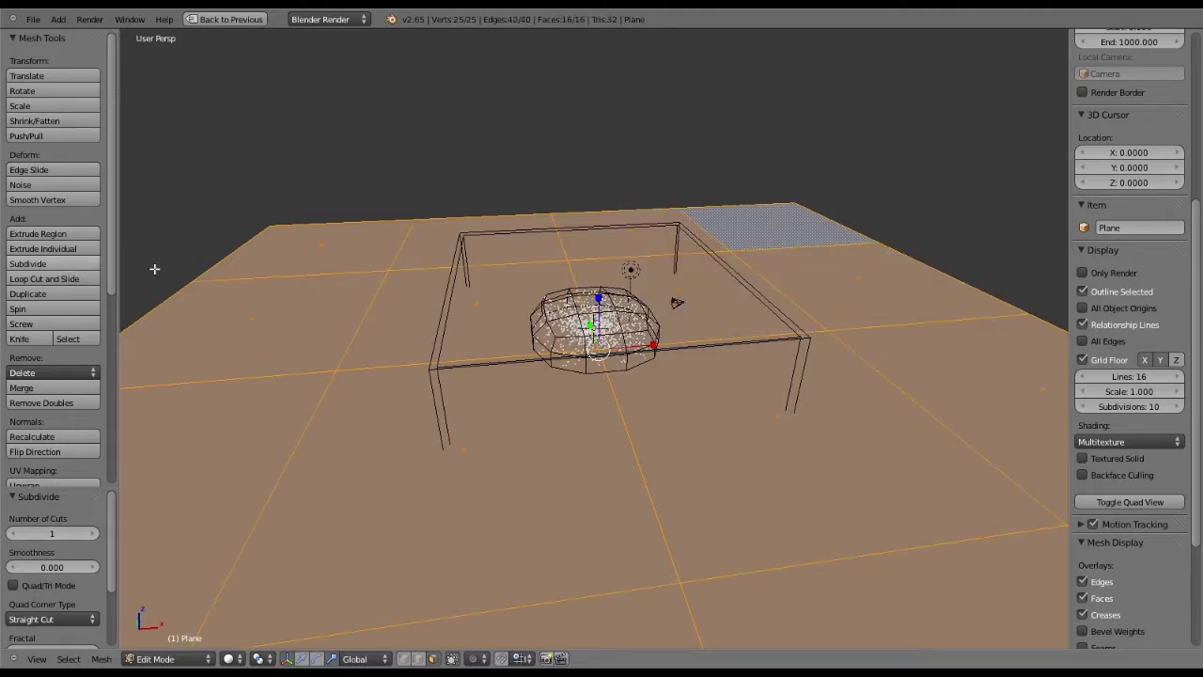
{"action": "middle_click_drag", "start_coordinate": [154, 268], "coordinate": [150, 293]}
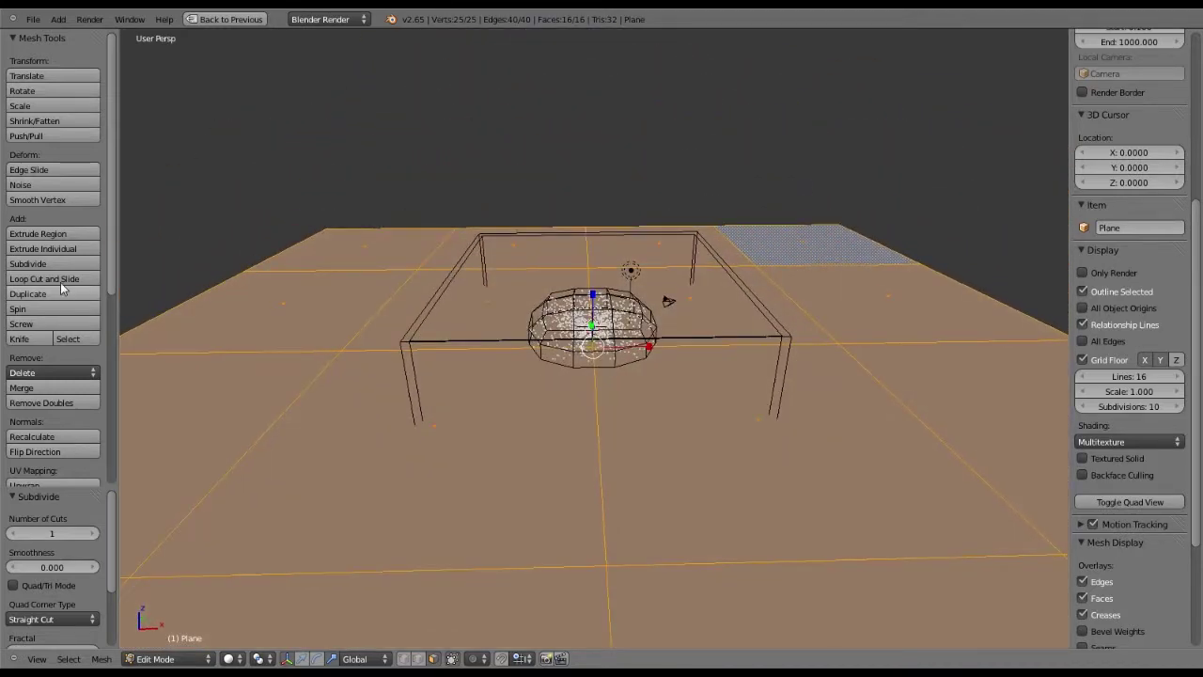
{"action": "left_click", "coordinate": [57, 259]}
{"action": "middle_click_drag", "start_coordinate": [158, 272], "coordinate": [601, 310]}
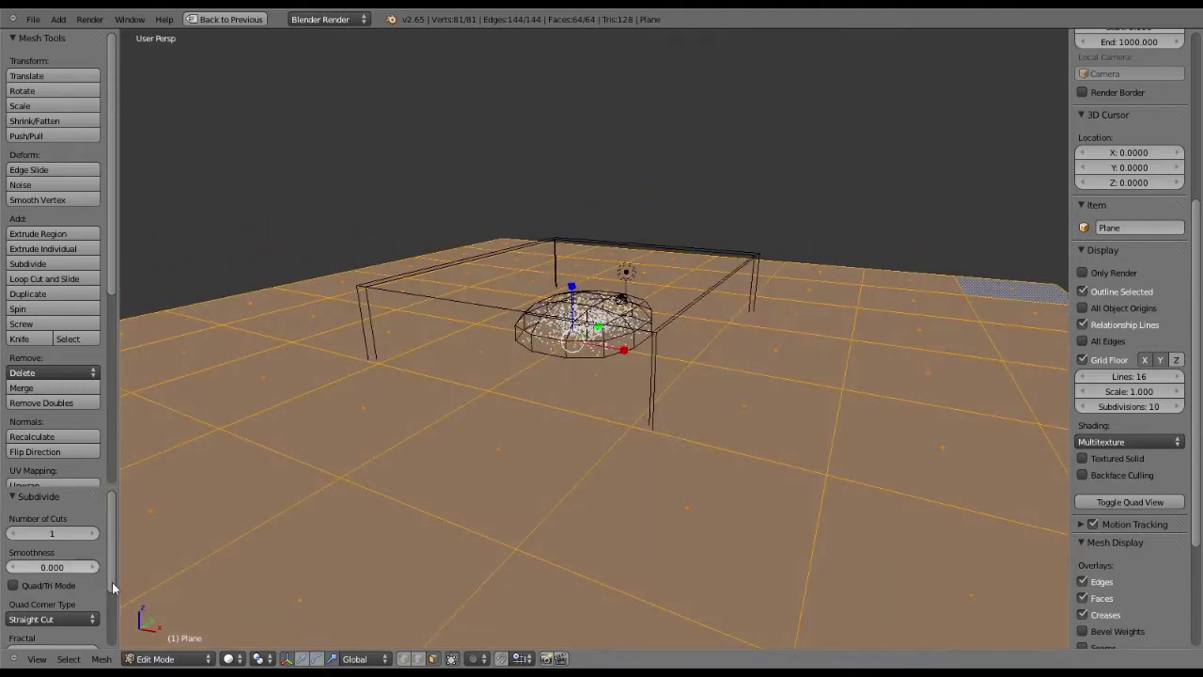
Try the Fan quad corner type for the plane's last subdivision and restore Straight Cut
{"action": "left_click_drag", "start_coordinate": [113, 583], "coordinate": [110, 641]}
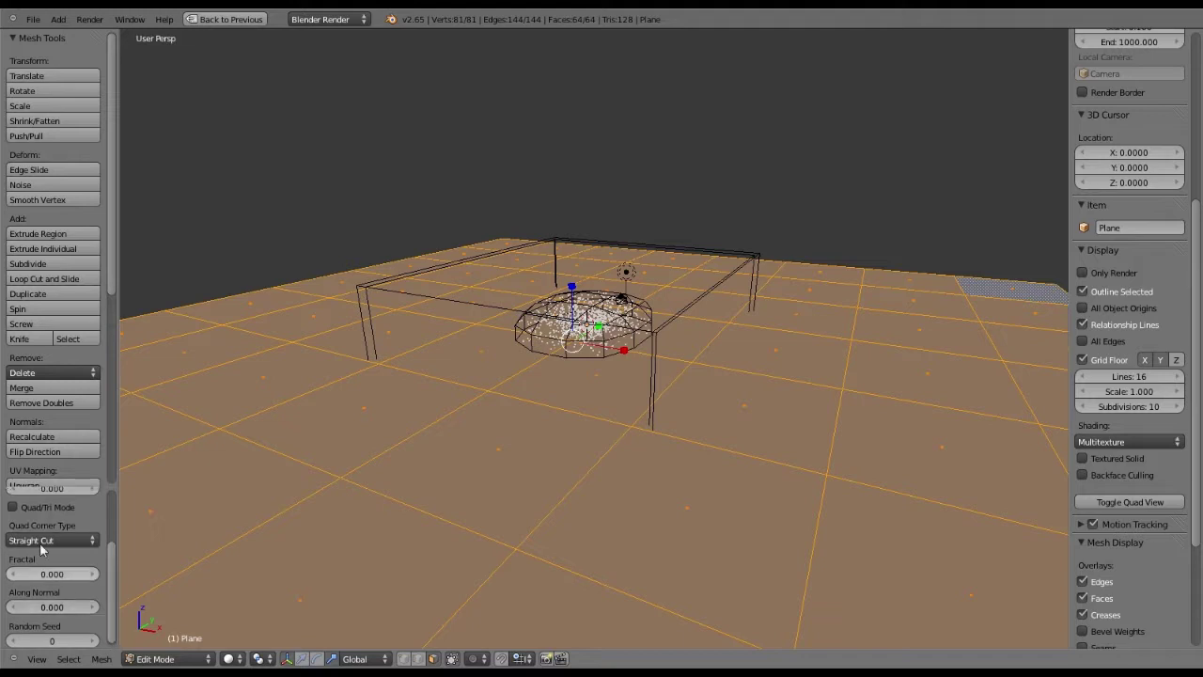
{"action": "scroll", "coordinate": [66, 538], "scroll_direction": "up", "scroll_amount": 5}
{"action": "scroll", "coordinate": [74, 540], "scroll_direction": "down", "scroll_amount": 4}
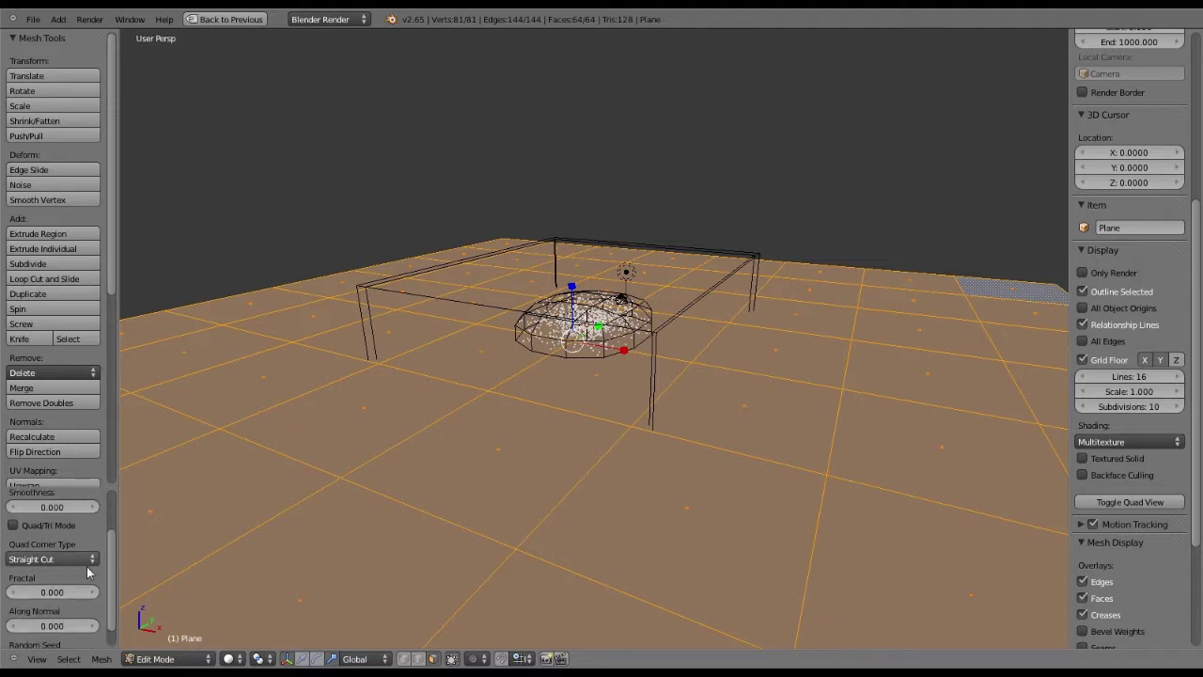
{"action": "left_click", "coordinate": [81, 559]}
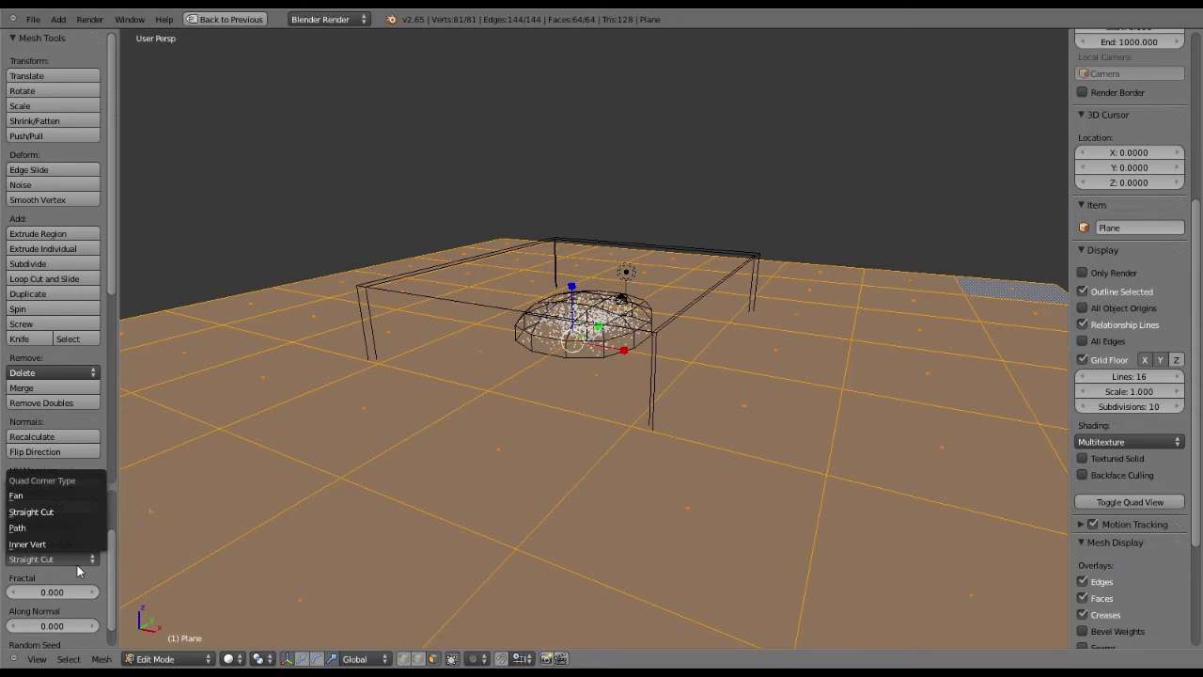
{"action": "left_click", "coordinate": [77, 562]}
{"action": "left_click", "coordinate": [77, 562]}
{"action": "left_click", "coordinate": [42, 495]}
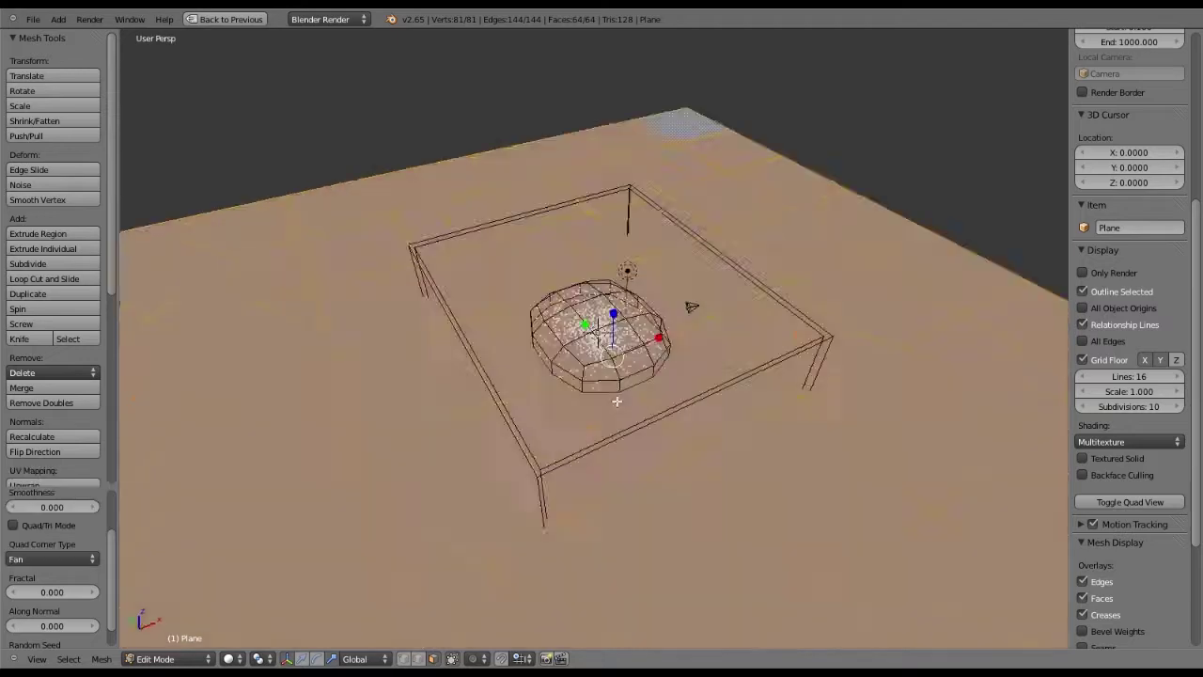
{"action": "middle_click_drag", "start_coordinate": [617, 402], "coordinate": [647, 368]}
{"action": "left_click", "coordinate": [31, 560]}
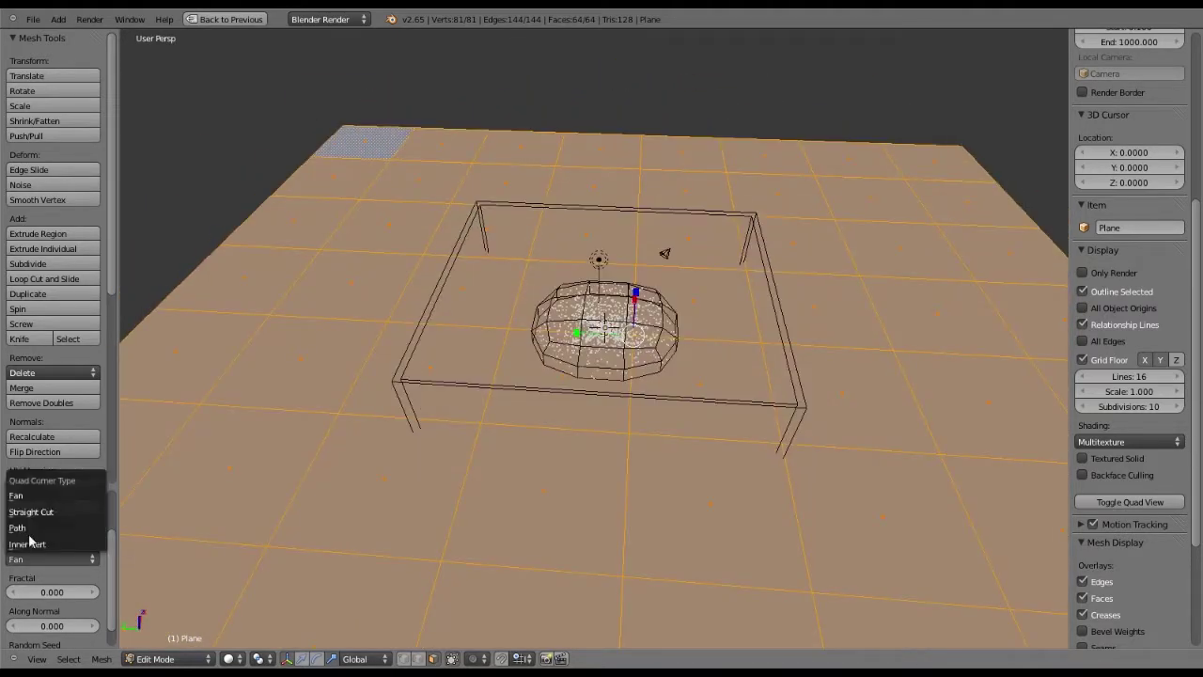
{"action": "left_click", "coordinate": [28, 519]}
Try the Inner Vert quad corner type on the subdivided plane and set it back to Straight Cut
{"action": "left_click", "coordinate": [42, 560]}
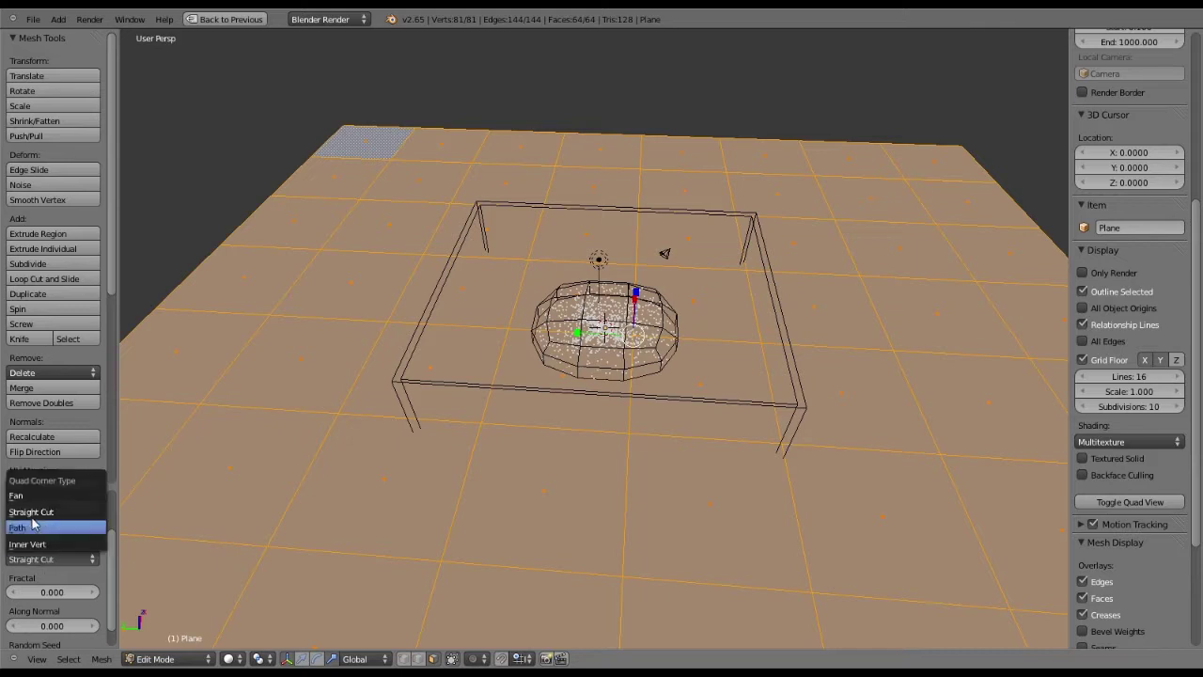
{"action": "left_click", "coordinate": [43, 539]}
{"action": "left_click", "coordinate": [58, 562]}
{"action": "left_click", "coordinate": [51, 544]}
{"action": "left_click", "coordinate": [52, 559]}
{"action": "left_click", "coordinate": [40, 511]}
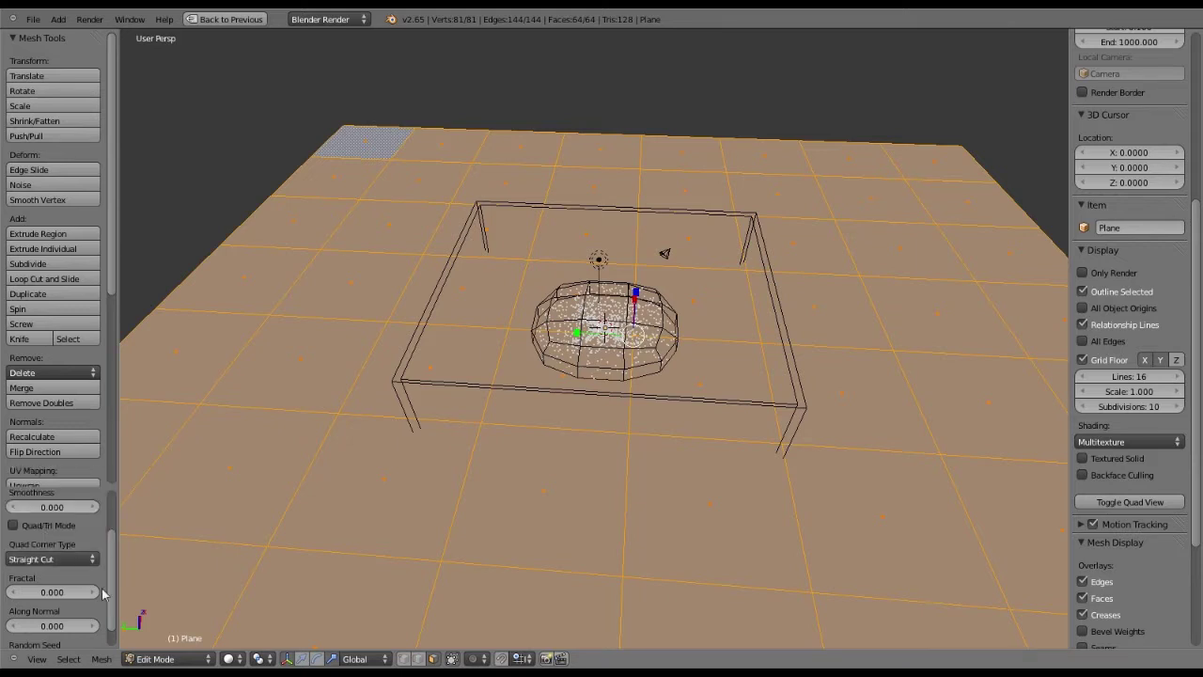
{"action": "scroll", "coordinate": [103, 611], "scroll_direction": "down", "scroll_amount": 2}
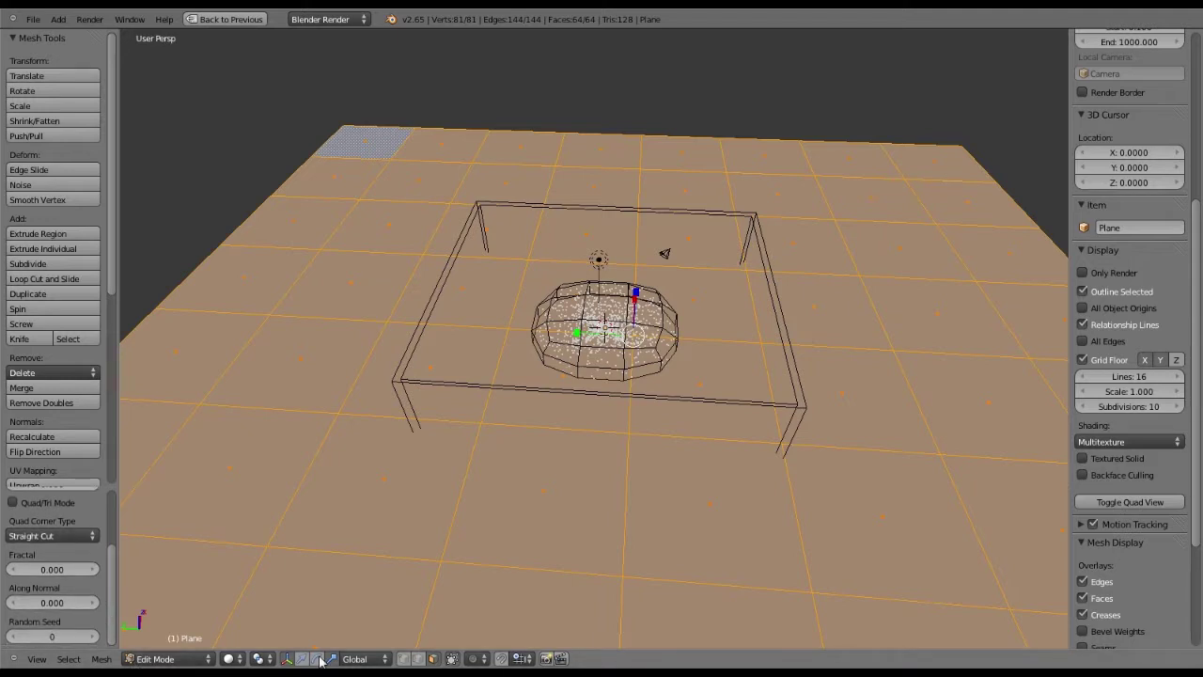
Switch to vertex selection and select the single plane vertex in front of the cloud mesh
{"action": "left_click", "coordinate": [404, 660]}
{"action": "middle_click_drag", "start_coordinate": [292, 405], "coordinate": [583, 357]}
{"action": "right_click", "coordinate": [584, 358]}
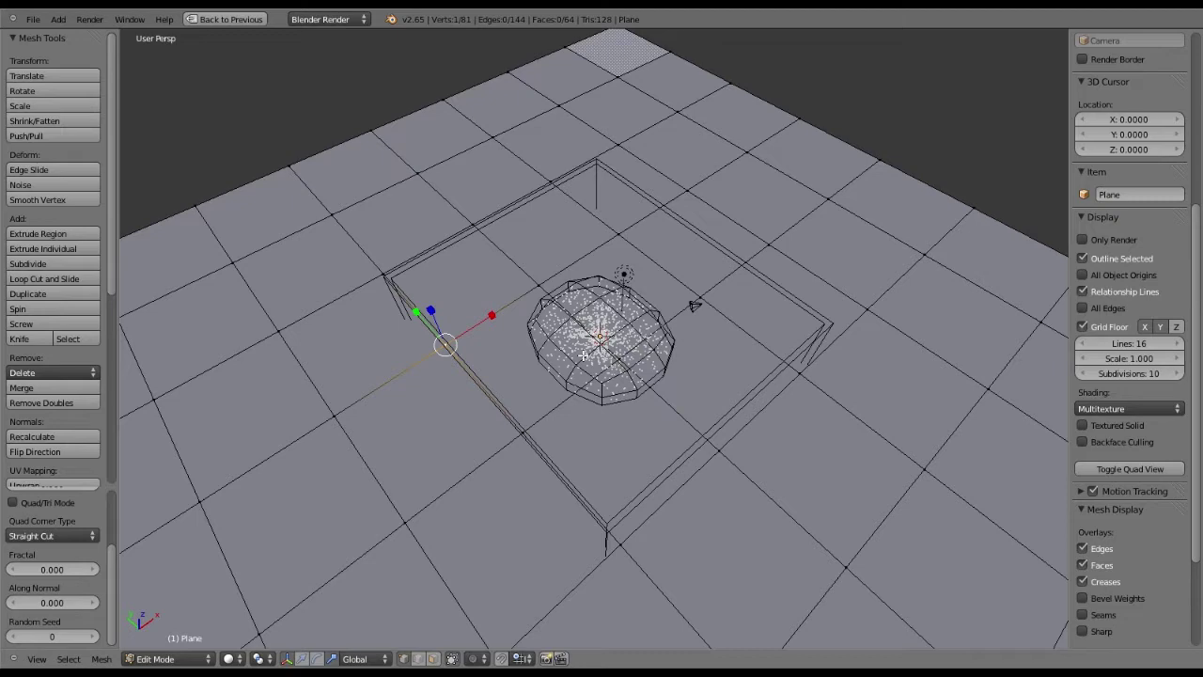
{"action": "mouse_move", "coordinate": [583, 357]}
{"action": "middle_mouse_down"}
{"action": "mouse_move", "coordinate": [640, 386]}
{"action": "mouse_move", "coordinate": [591, 352]}
{"action": "middle_mouse_up"}
{"action": "key", "text": "a"}
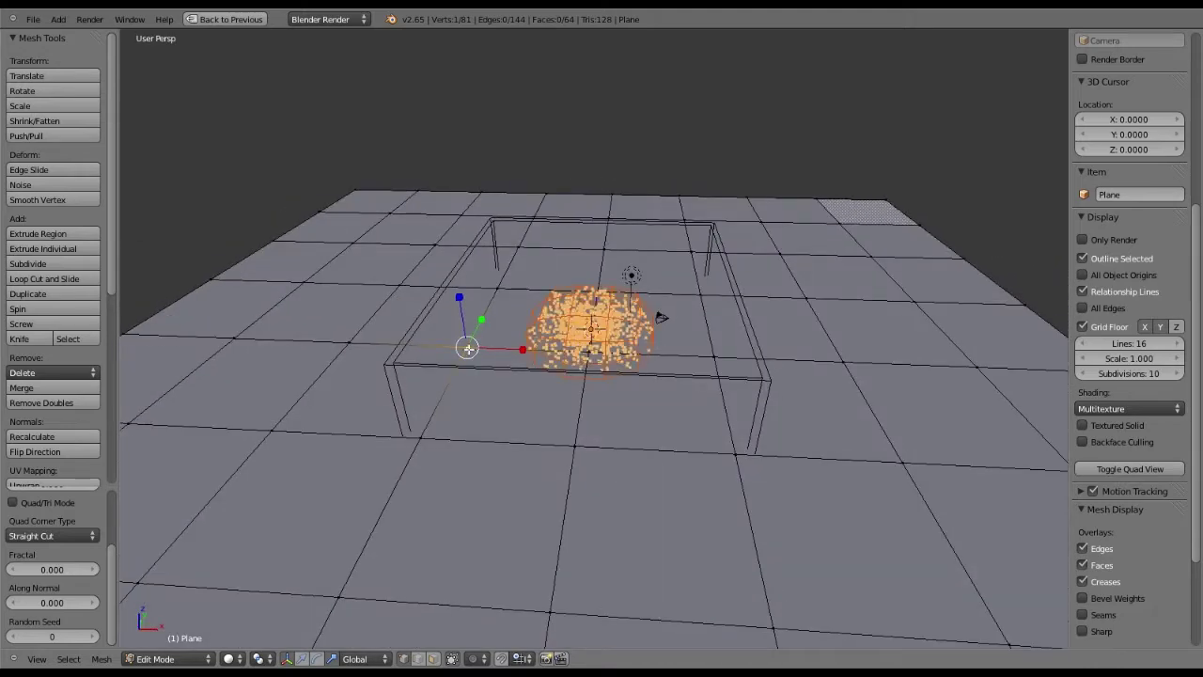
{"action": "right_click", "coordinate": [573, 443]}
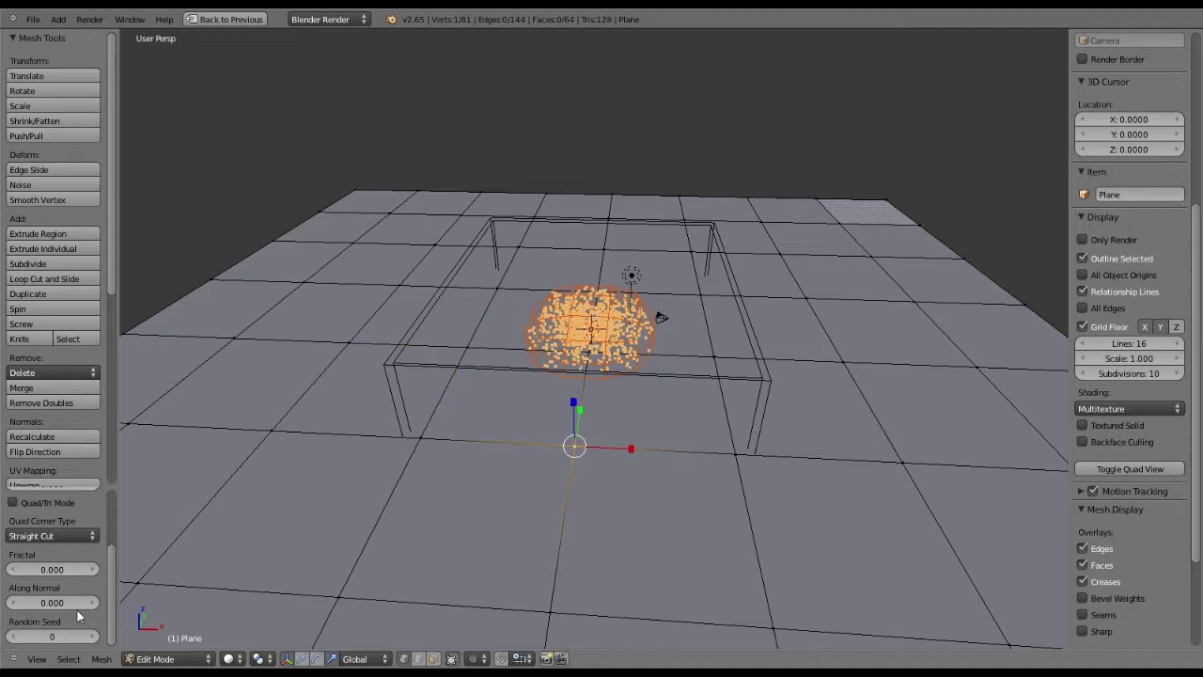
Switch the plane to Object Mode and back to Edit Mode
{"action": "left_click", "coordinate": [139, 658]}
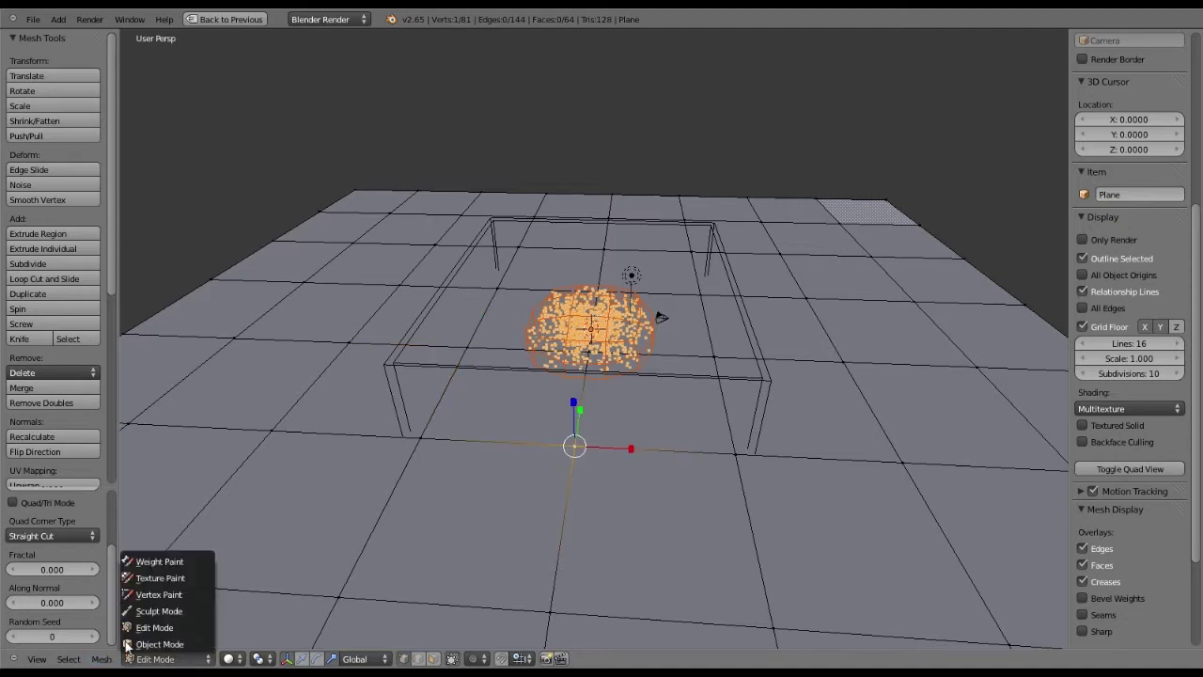
{"action": "left_click", "coordinate": [141, 652]}
{"action": "key", "text": "ctrl+z"}
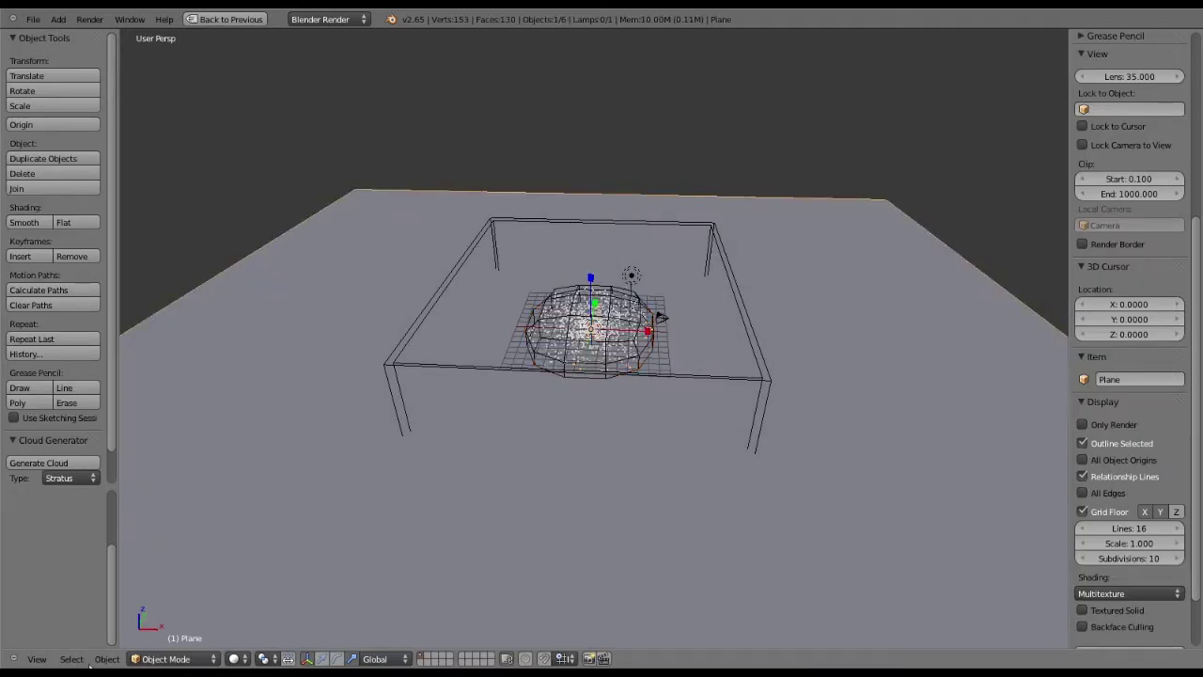
{"action": "left_click", "coordinate": [169, 657]}
{"action": "left_click", "coordinate": [161, 623]}
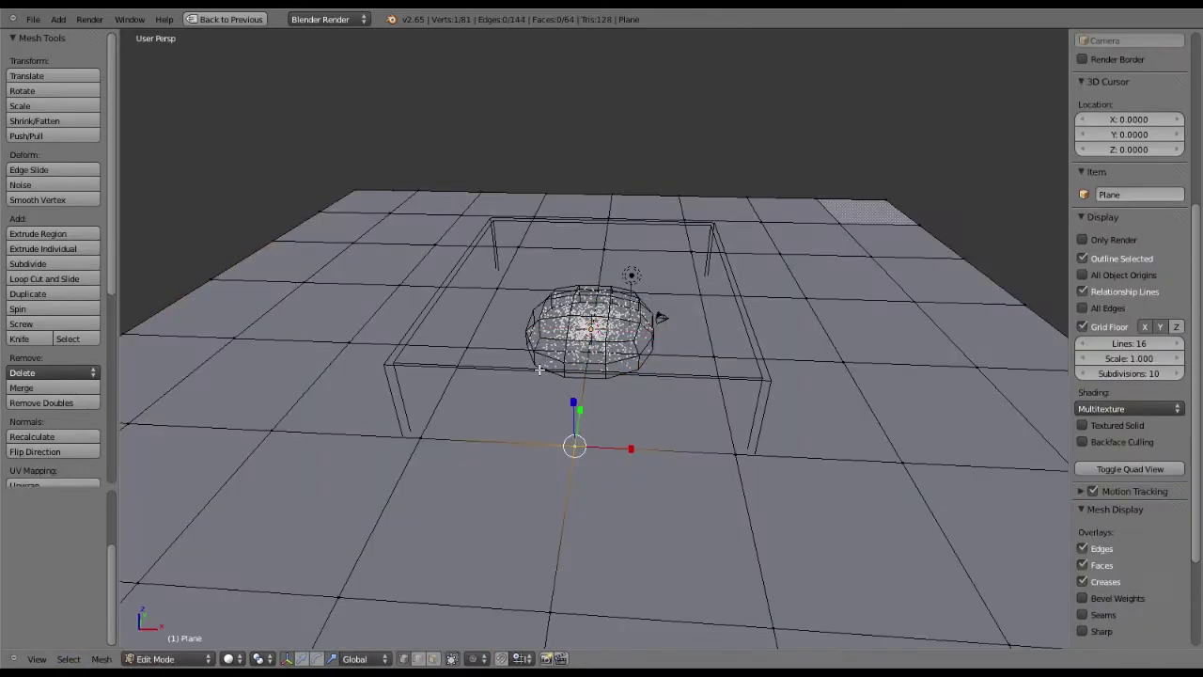
Select three neighbouring vertices of the plane around the cloud's front and lower them along Z with the translate manipulator
{"action": "scroll", "coordinate": [583, 404], "scroll_direction": "up", "scroll_amount": 8}
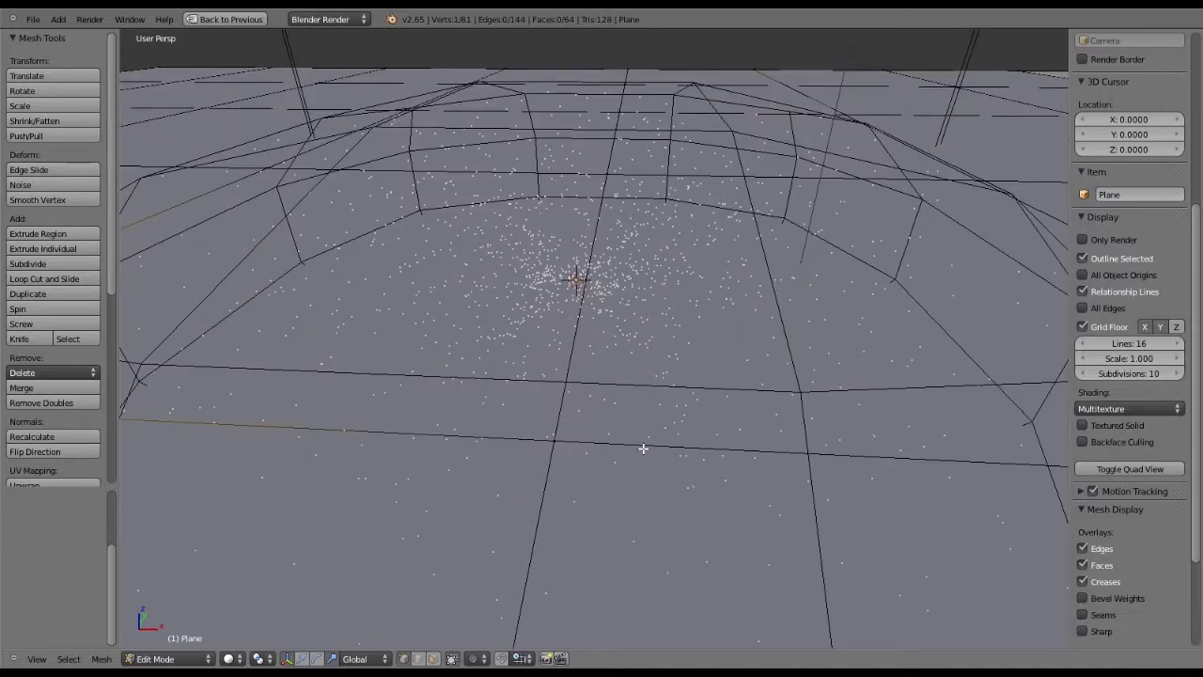
{"action": "right_click", "coordinate": [643, 448]}
{"action": "scroll", "coordinate": [643, 448], "scroll_direction": "down", "scroll_amount": 6}
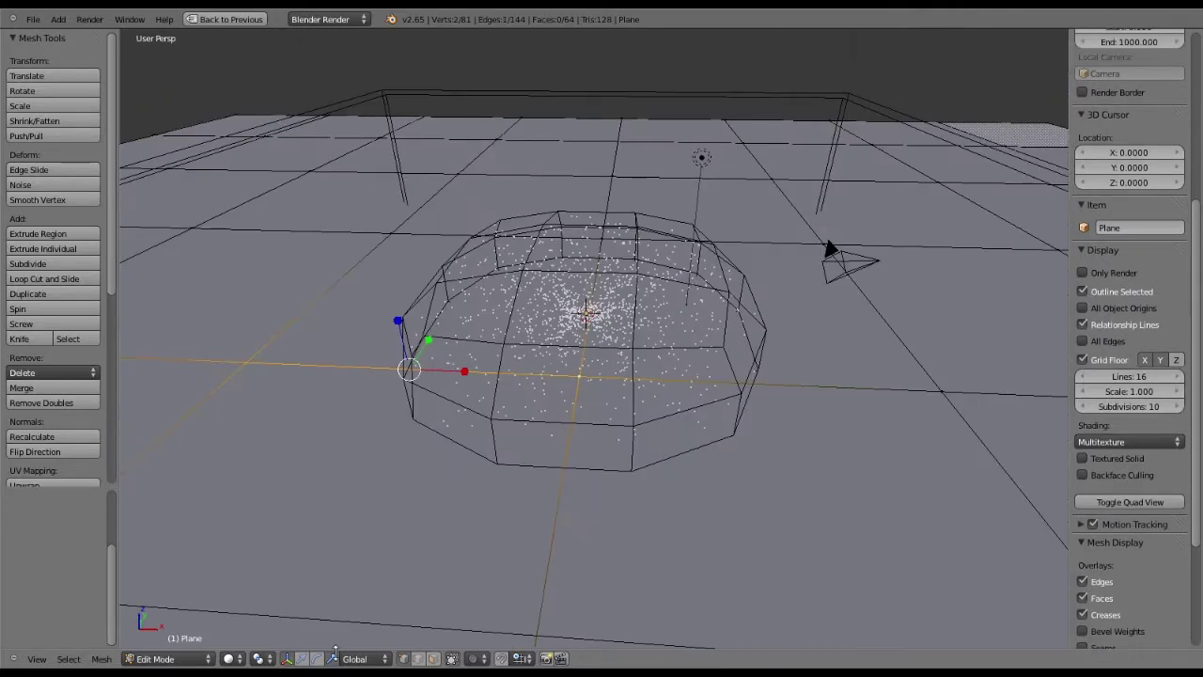
{"action": "left_click", "coordinate": [331, 659]}
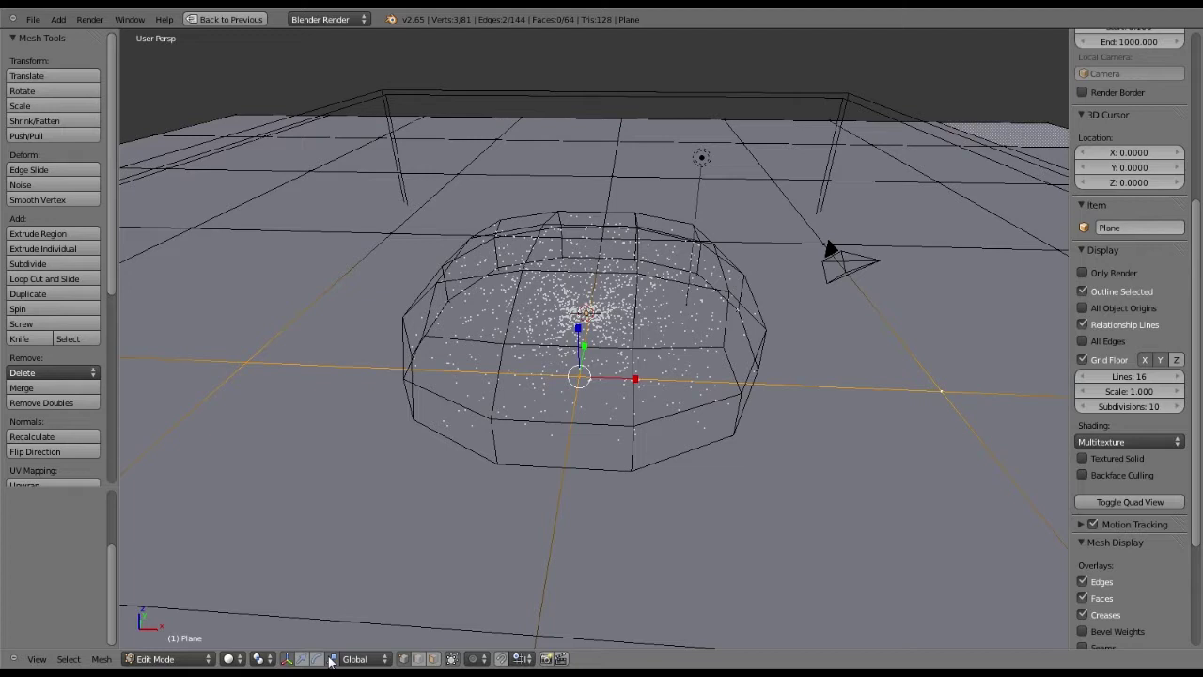
{"action": "left_click", "coordinate": [300, 658]}
{"action": "left_click_drag", "start_coordinate": [577, 327], "coordinate": [582, 356]}
Select three adjoining plane vertices on the cloud's opposite side and shift them along Z
{"action": "middle_click_drag", "start_coordinate": [795, 316], "coordinate": [648, 141]}
{"action": "right_click", "coordinate": [646, 316]}
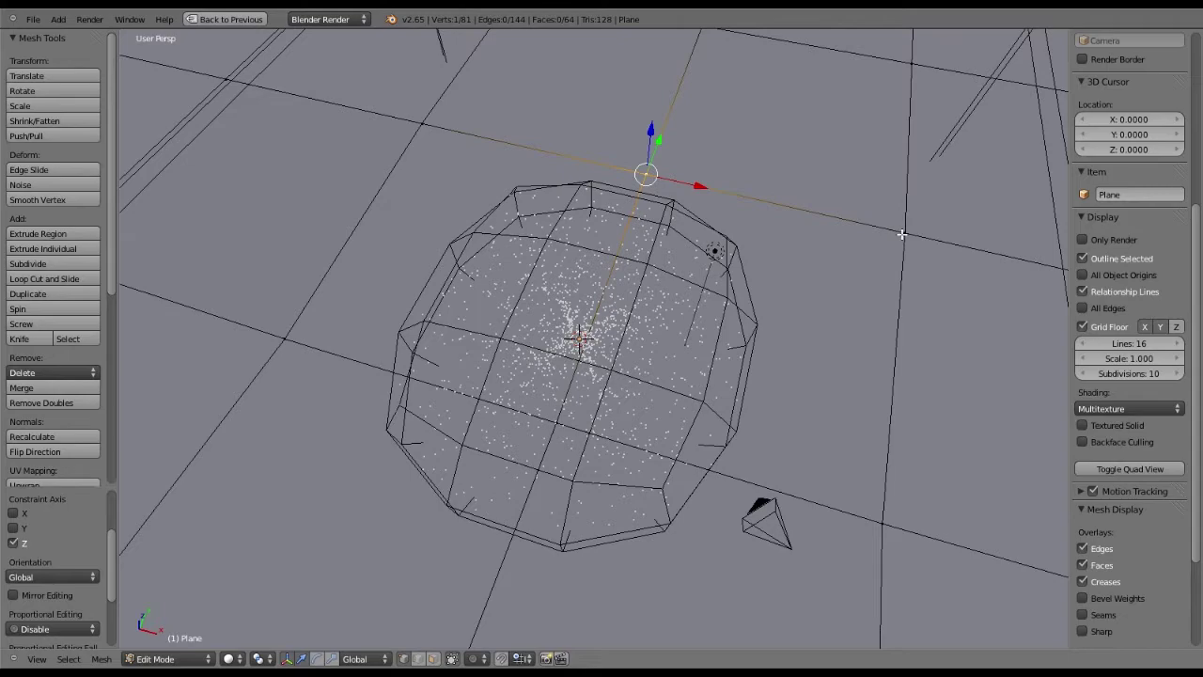
{"action": "right_click", "coordinate": [648, 138], "text": "shift"}
{"action": "right_click", "coordinate": [648, 139], "text": "shift"}
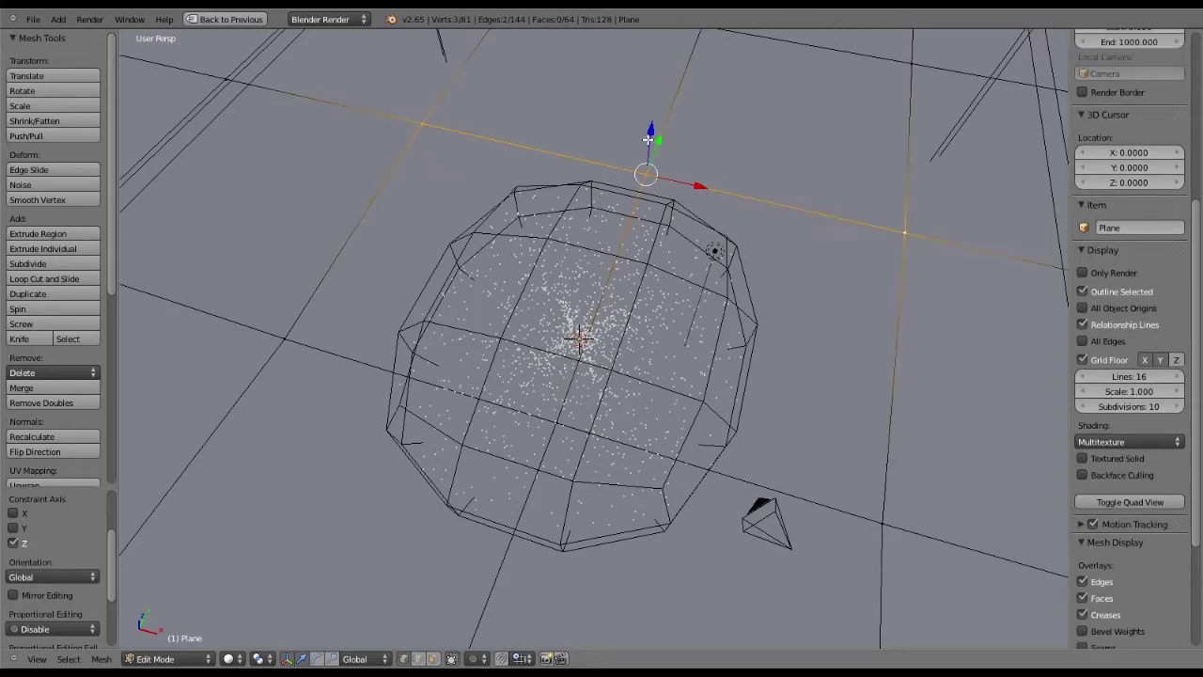
{"action": "middle_click_drag", "start_coordinate": [648, 139], "coordinate": [785, 383]}
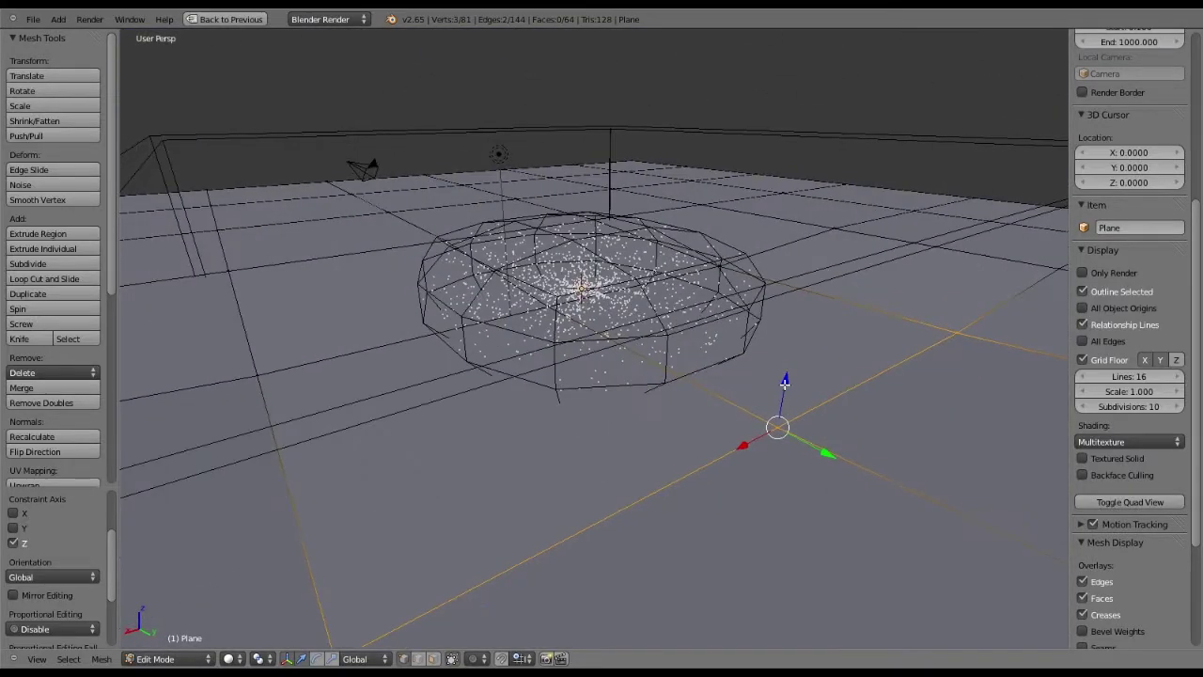
Select another three vertices of the plane beneath the cloud mesh and lower them slightly along Z
{"action": "middle_click_drag", "start_coordinate": [516, 411], "coordinate": [532, 371]}
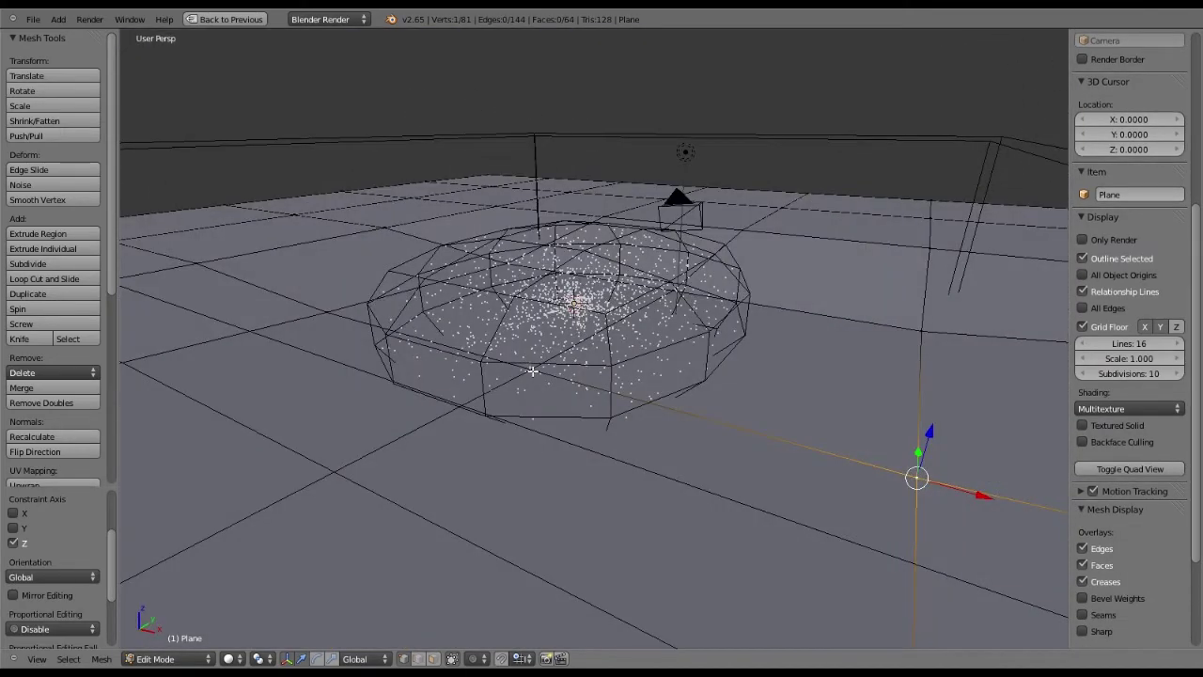
{"action": "scroll", "coordinate": [532, 371], "scroll_direction": "up", "scroll_amount": 4}
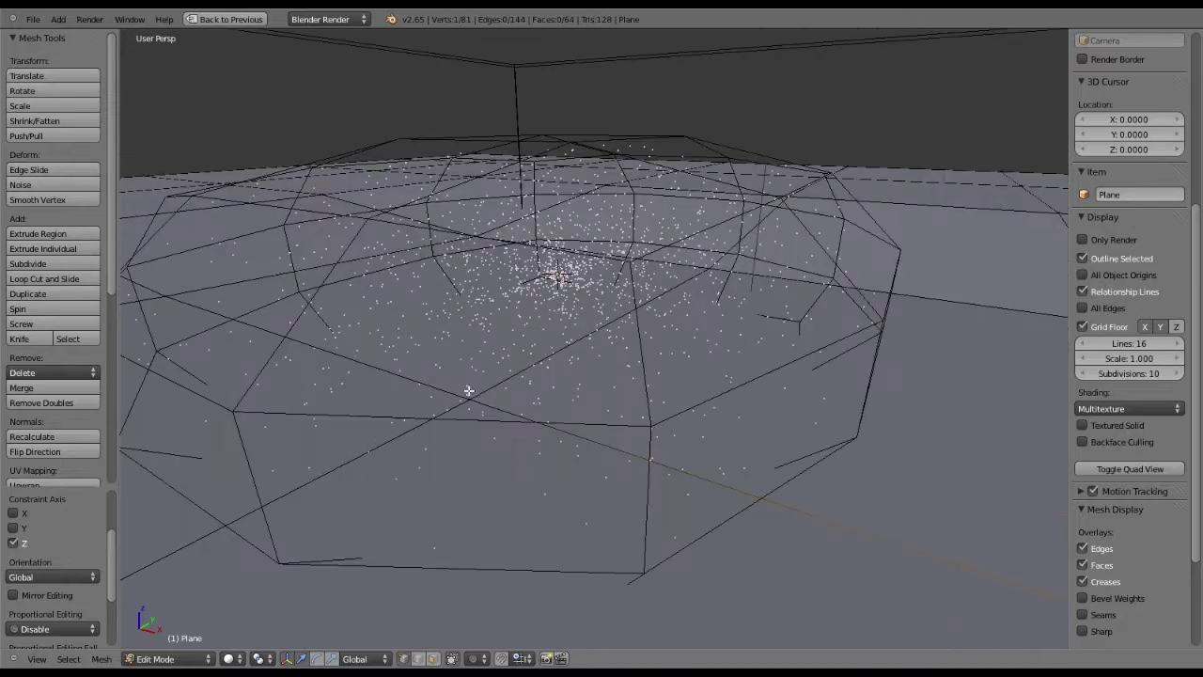
{"action": "right_click", "coordinate": [468, 390], "text": "shift"}
{"action": "scroll", "coordinate": [276, 307], "scroll_direction": "down", "scroll_amount": 3}
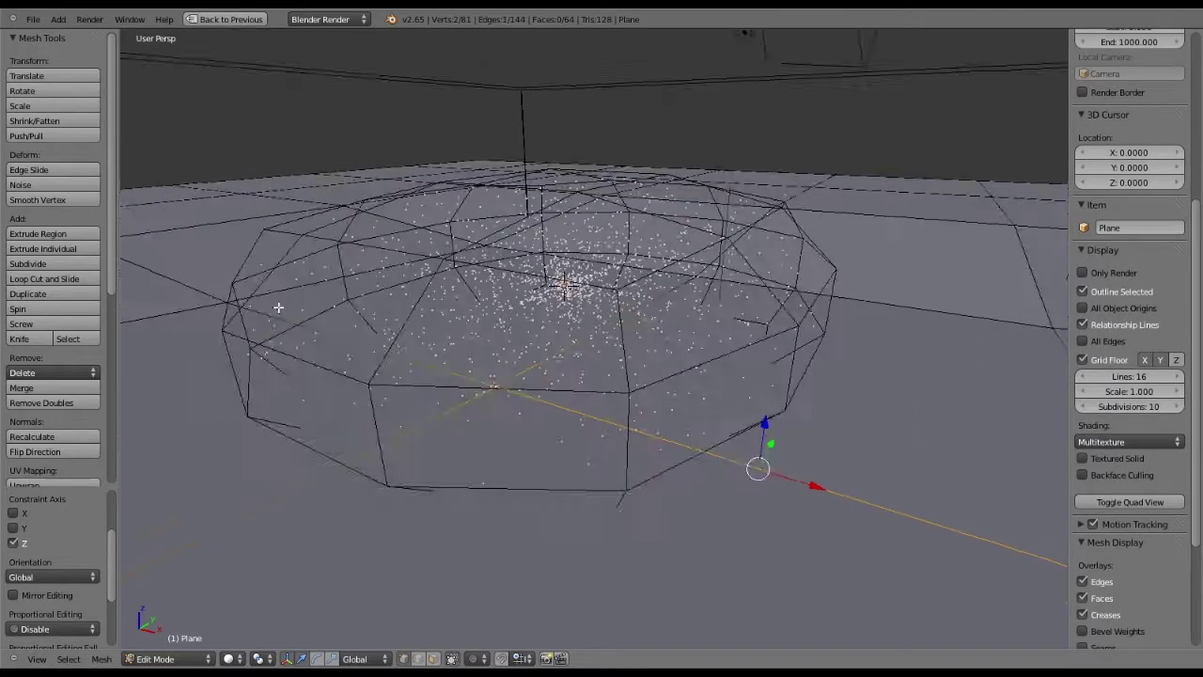
{"action": "right_click", "coordinate": [512, 336], "text": "shift"}
{"action": "left_click_drag", "start_coordinate": [512, 336], "coordinate": [513, 344]}
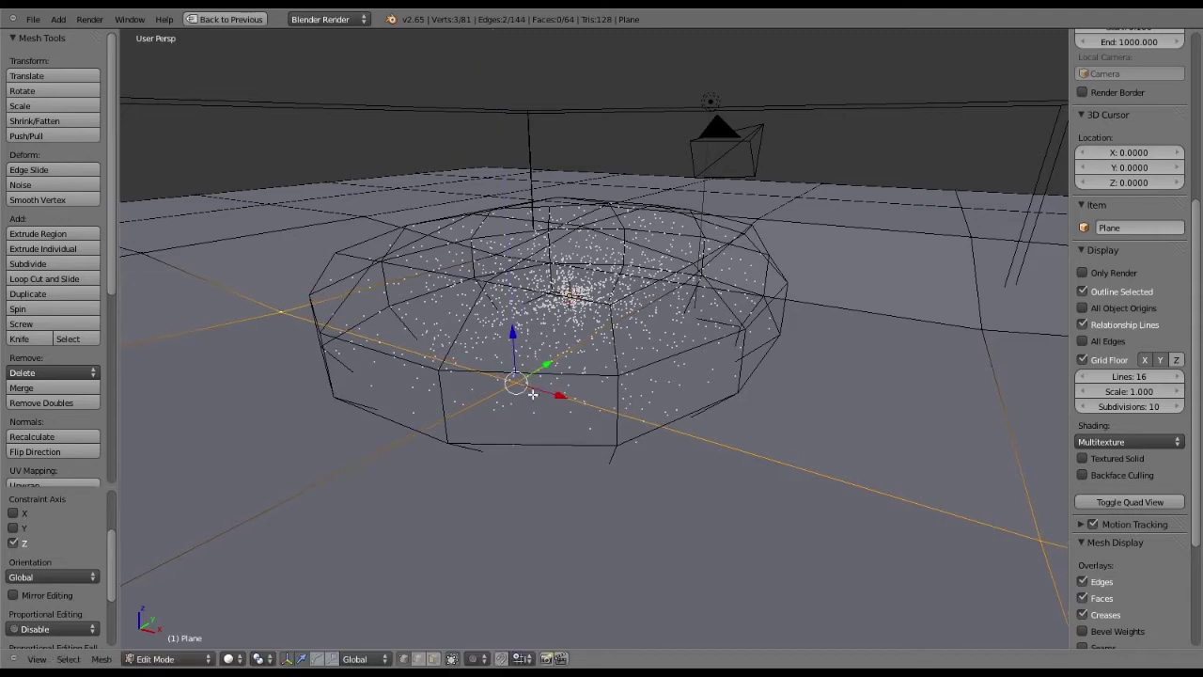
{"action": "middle_click_drag", "start_coordinate": [527, 392], "coordinate": [443, 399]}
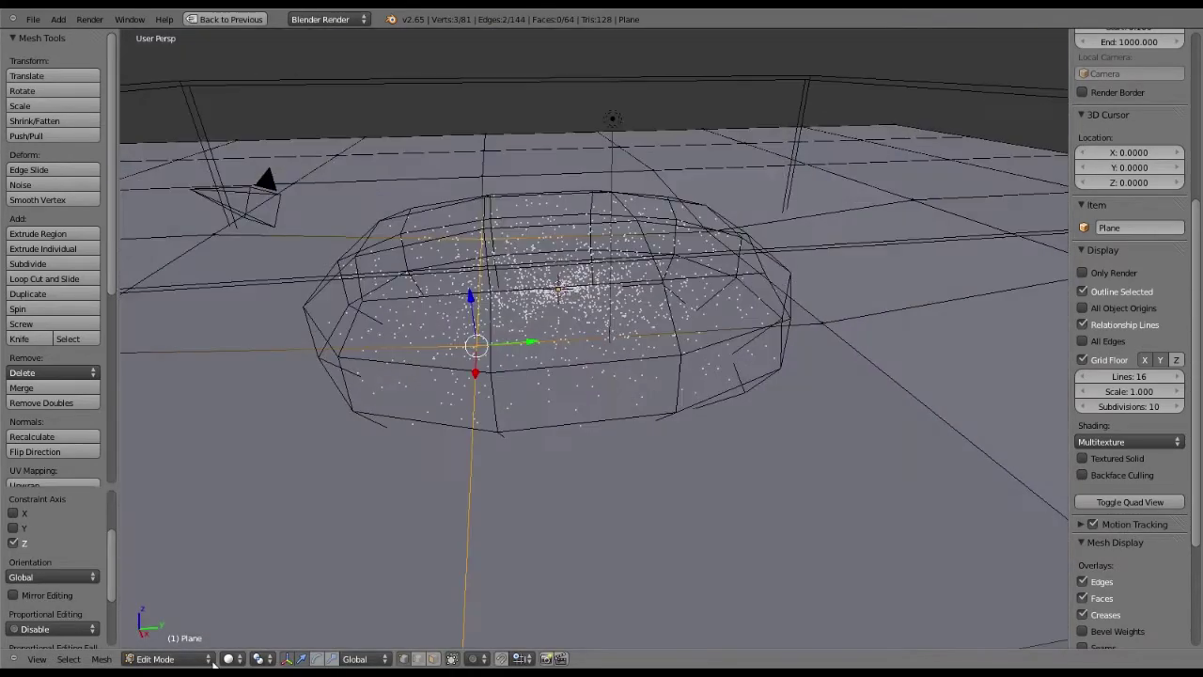
Return to Object Mode and enlarge the CloudBounds box along the Y and X axes
{"action": "left_click", "coordinate": [169, 658]}
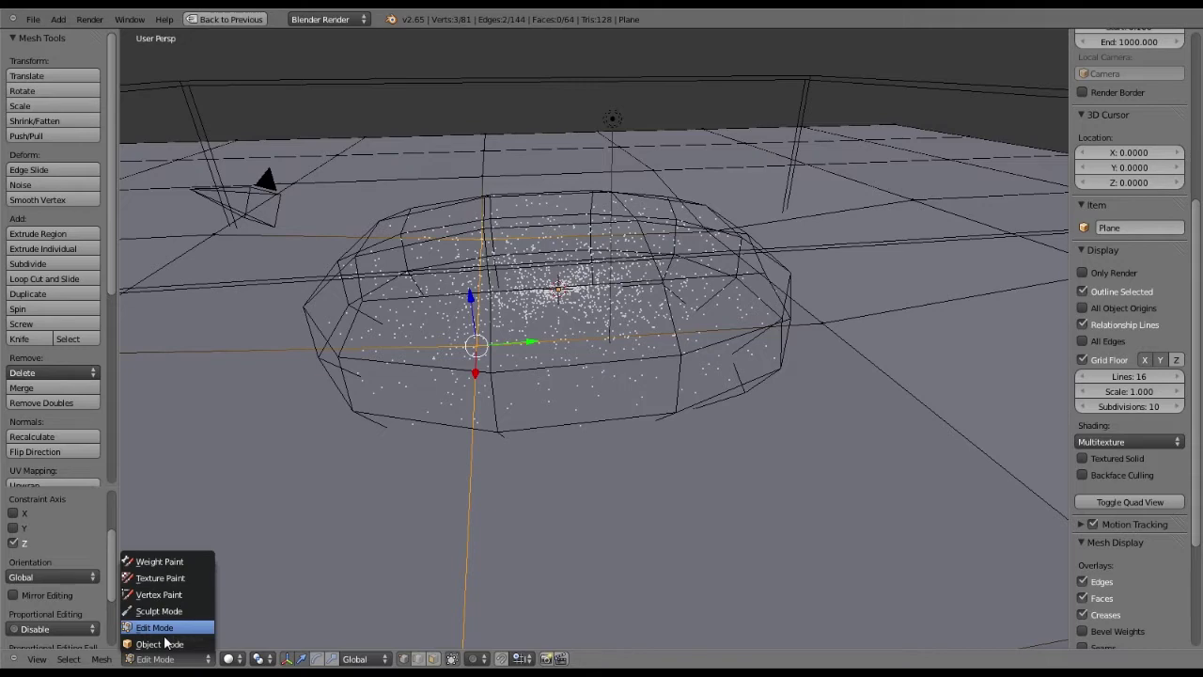
{"action": "left_click", "coordinate": [159, 645]}
{"action": "scroll", "coordinate": [363, 299], "scroll_direction": "down", "scroll_amount": 5}
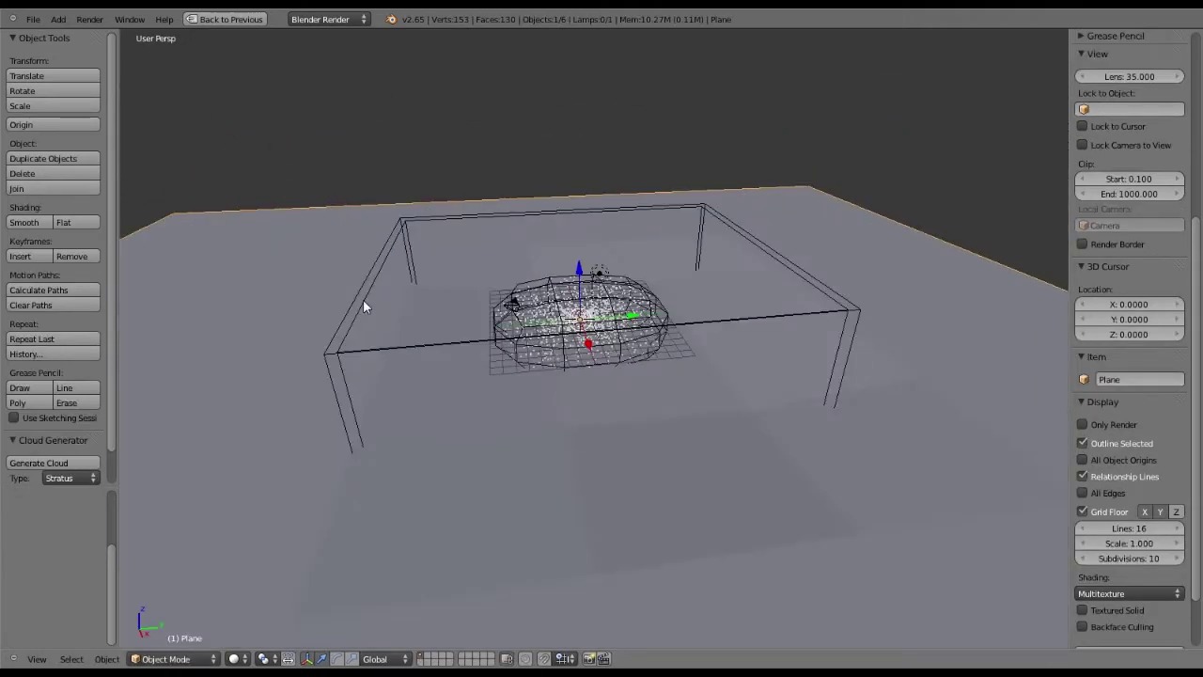
{"action": "right_click", "coordinate": [363, 299]}
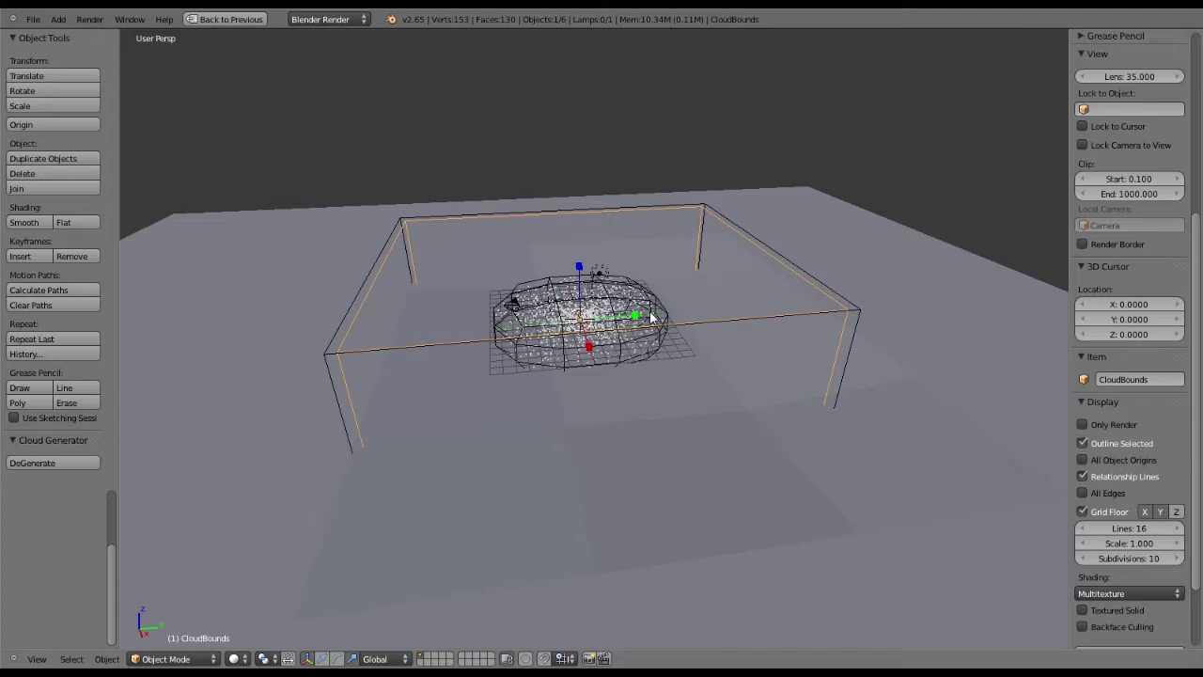
{"action": "key", "text": "s"}
{"action": "key", "text": "y"}
{"action": "key", "text": "x"}
{"action": "left_click", "coordinate": [604, 382]}
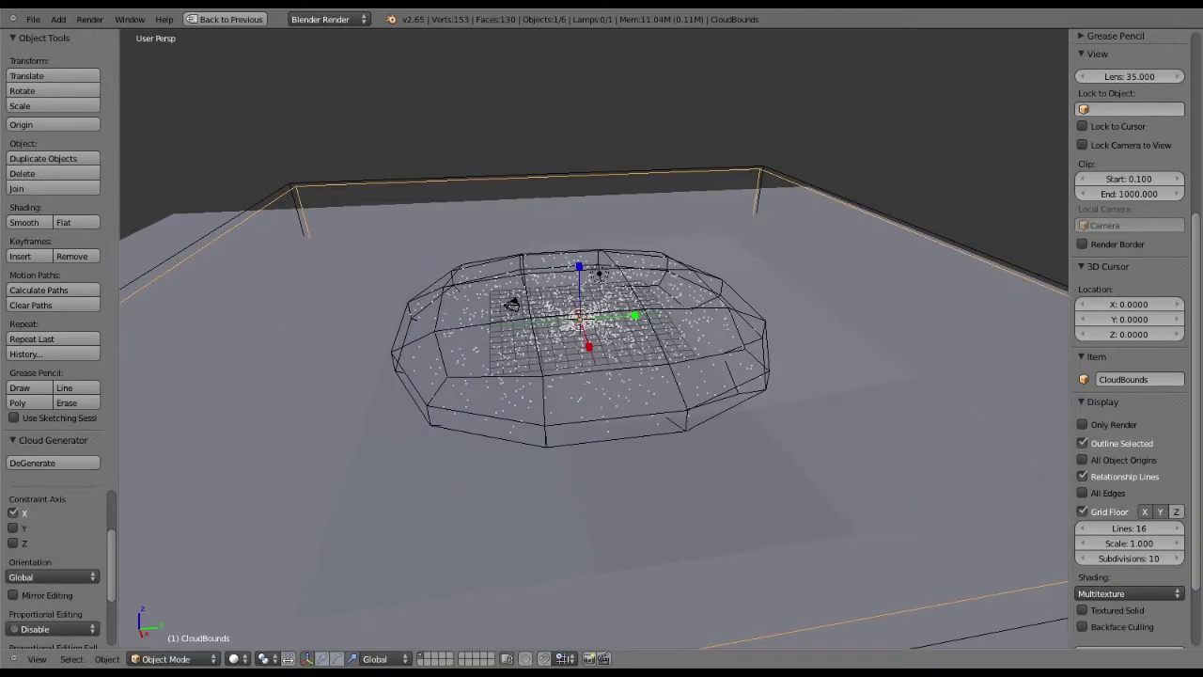
Move the CloudBounds box along Y over the plane and lower it a little along Z
{"action": "left_click", "coordinate": [324, 659]}
{"action": "left_click_drag", "start_coordinate": [636, 318], "coordinate": [673, 388]}
{"action": "middle_click_drag", "start_coordinate": [672, 388], "coordinate": [634, 362]}
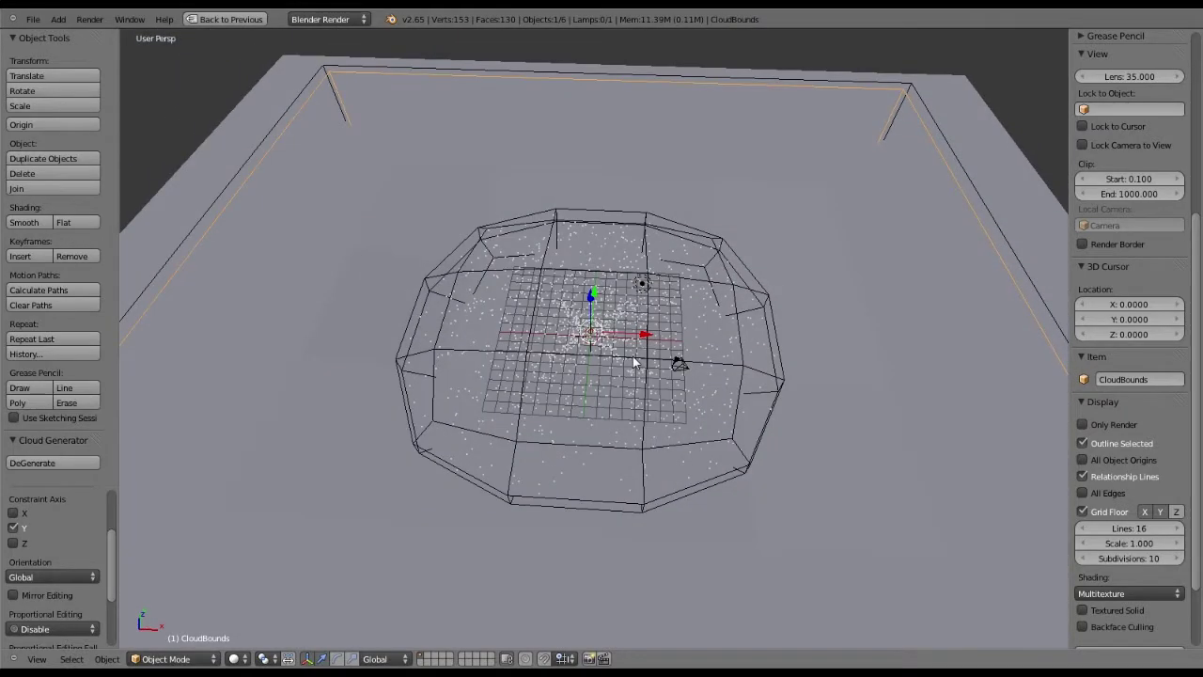
{"action": "middle_click_drag", "start_coordinate": [634, 362], "coordinate": [601, 266]}
{"action": "left_click_drag", "start_coordinate": [600, 260], "coordinate": [601, 269]}
Adjust the CloudBounds box's height by scaling it along the Z axis
{"action": "left_click", "coordinate": [350, 658]}
{"action": "left_click_drag", "start_coordinate": [602, 277], "coordinate": [724, 294]}
{"action": "middle_click_drag", "start_coordinate": [724, 293], "coordinate": [602, 279]}
{"action": "left_click_drag", "start_coordinate": [602, 279], "coordinate": [601, 275]}
Shift the CloudBounds box further along the Y axis with the translate manipulator
{"action": "left_click", "coordinate": [321, 658]}
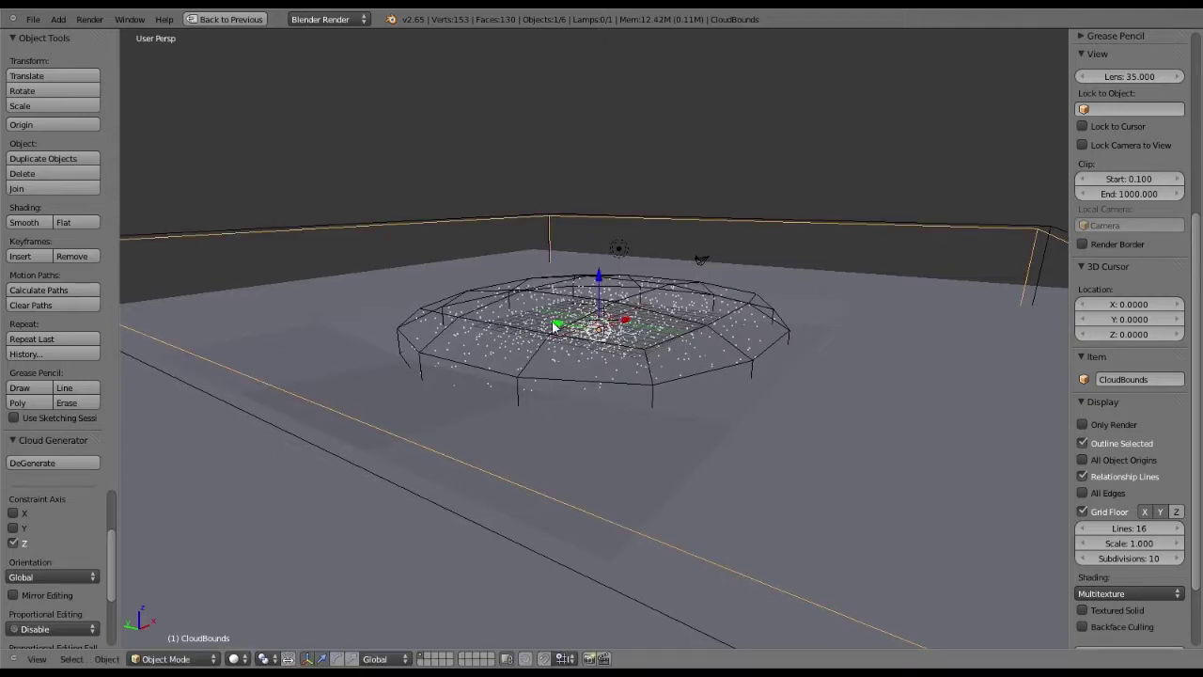
{"action": "left_click_drag", "start_coordinate": [555, 326], "coordinate": [770, 314]}
{"action": "middle_click_drag", "start_coordinate": [769, 314], "coordinate": [799, 374]}
{"action": "scroll", "coordinate": [798, 374], "scroll_direction": "up", "scroll_amount": 1}
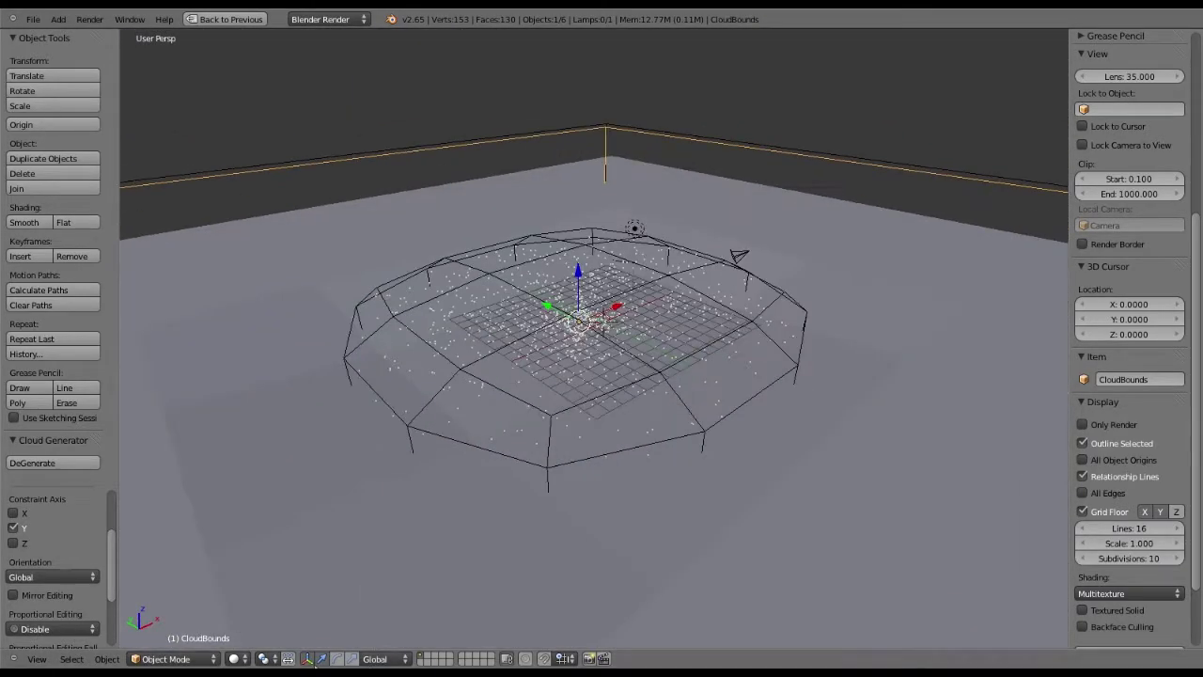
Select the ground plane and put it back into Edit Mode for vertex editing
{"action": "right_click", "coordinate": [417, 464]}
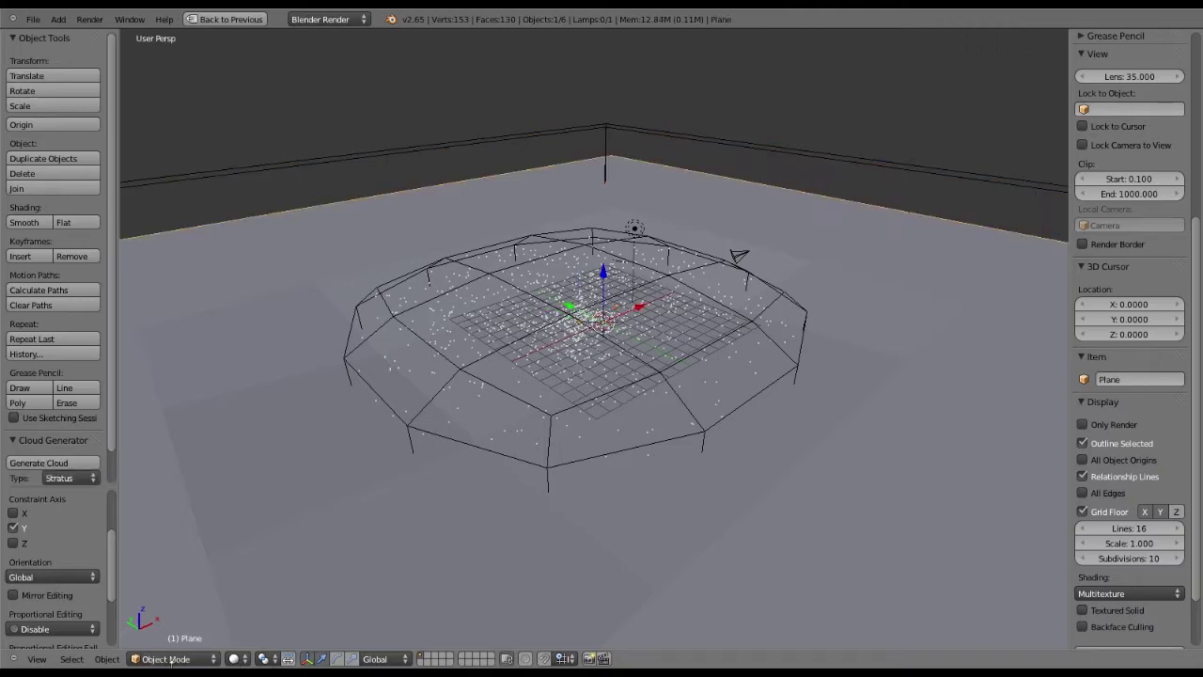
{"action": "left_click", "coordinate": [169, 660]}
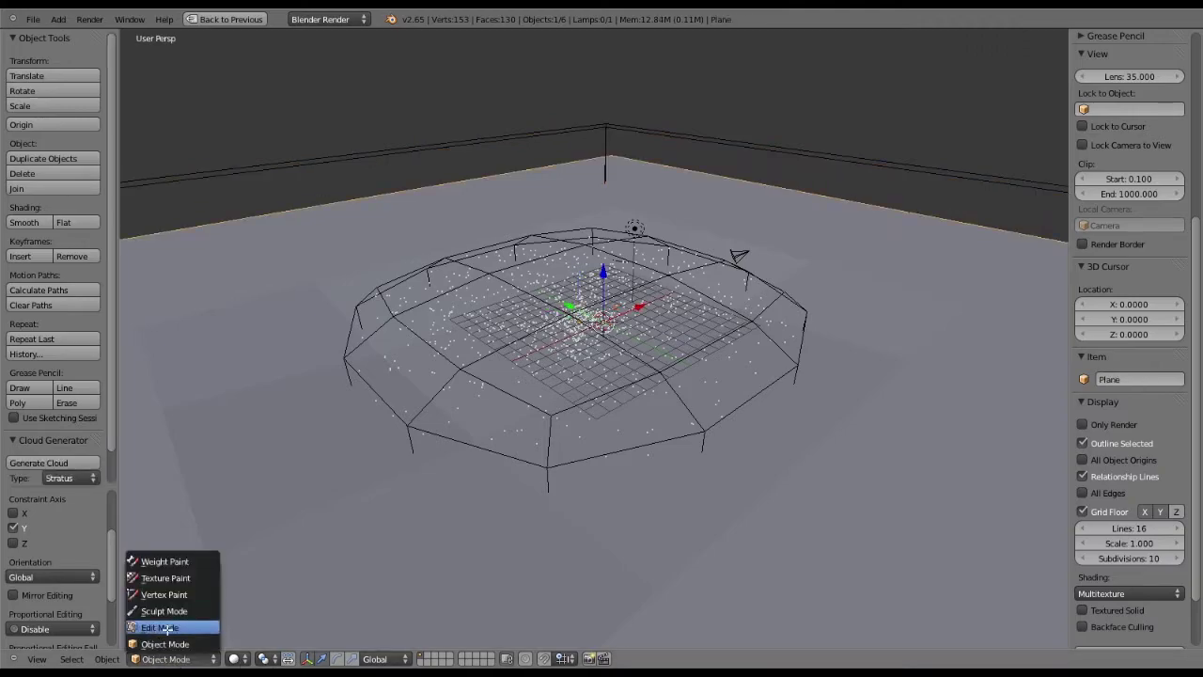
{"action": "left_click", "coordinate": [167, 627]}
{"action": "middle_click_drag", "start_coordinate": [366, 323], "coordinate": [489, 373]}
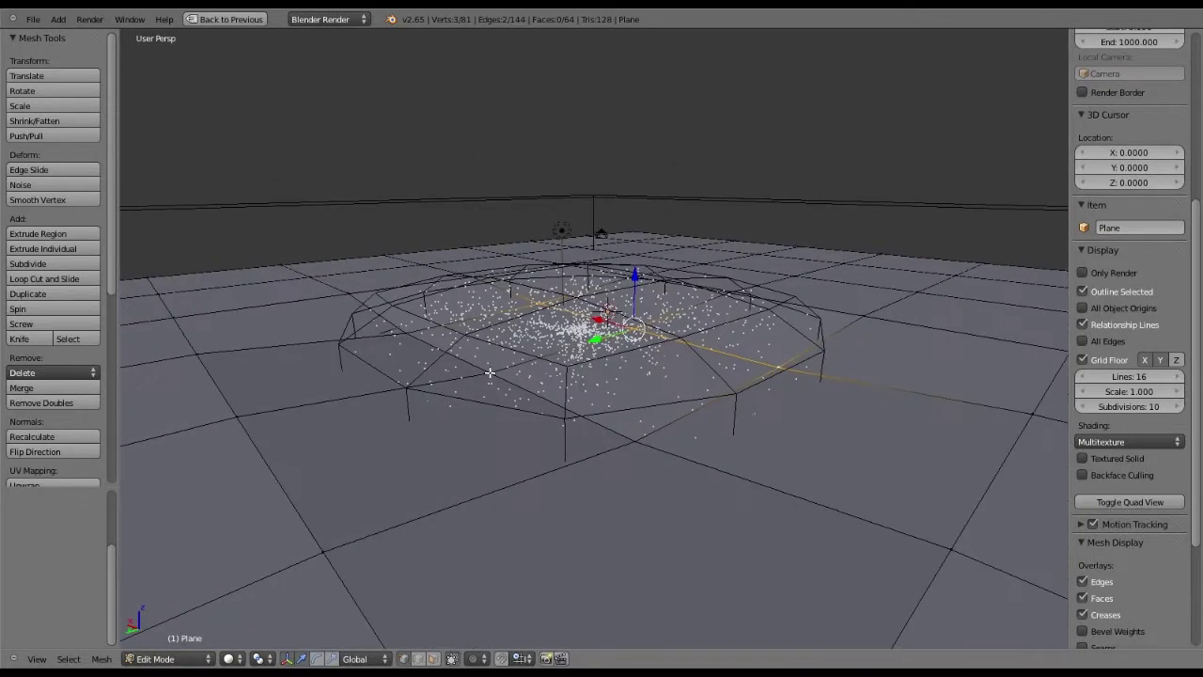
Select the six vertices of the two plane faces beneath the cloud particles and lower them slightly along the Z axis
{"action": "right_click", "coordinate": [635, 441]}
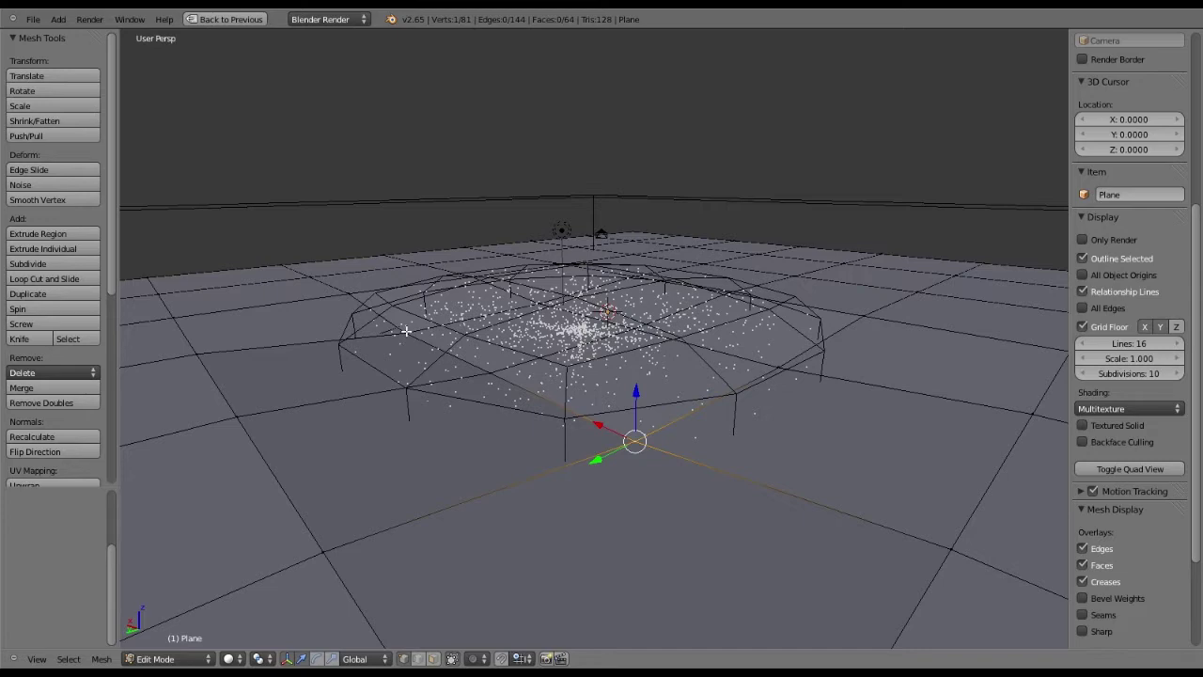
{"action": "right_click", "coordinate": [490, 373], "text": "shift"}
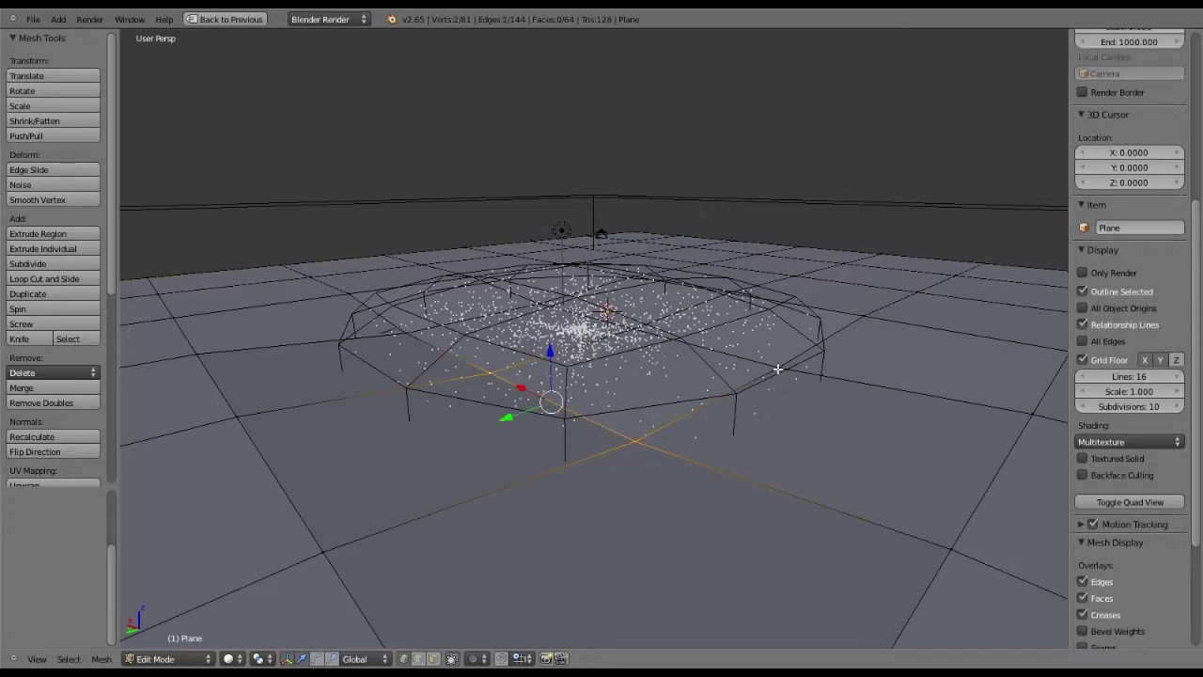
{"action": "right_click", "coordinate": [782, 364], "text": "shift"}
{"action": "middle_click_drag", "start_coordinate": [781, 365], "coordinate": [700, 448]}
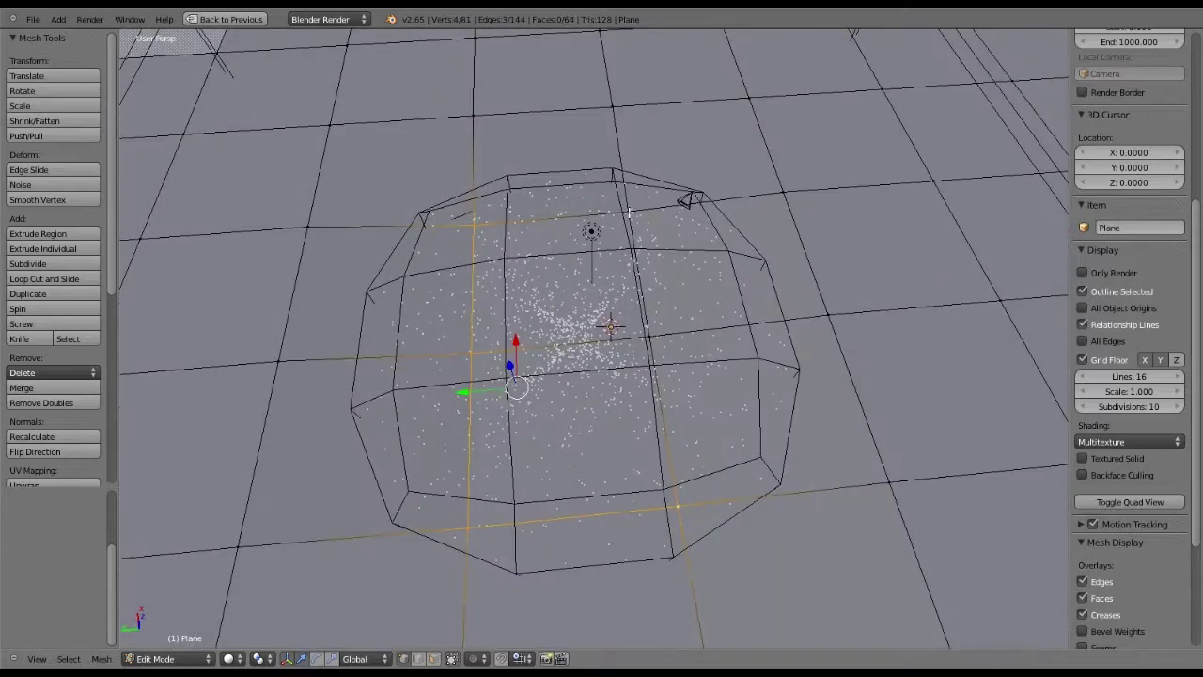
{"action": "right_click", "coordinate": [599, 300], "text": "shift"}
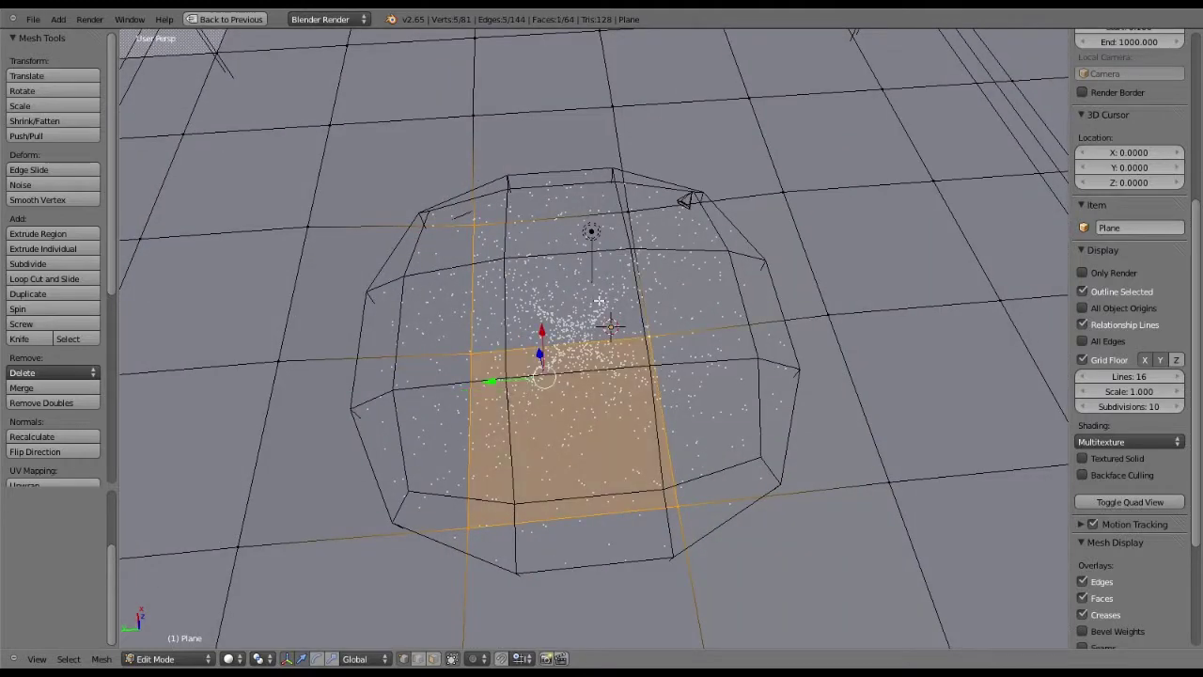
{"action": "right_click", "coordinate": [605, 300], "text": "shift"}
{"action": "middle_click_drag", "start_coordinate": [607, 299], "coordinate": [607, 249]}
{"action": "key", "text": "g"}
{"action": "key", "text": "z"}
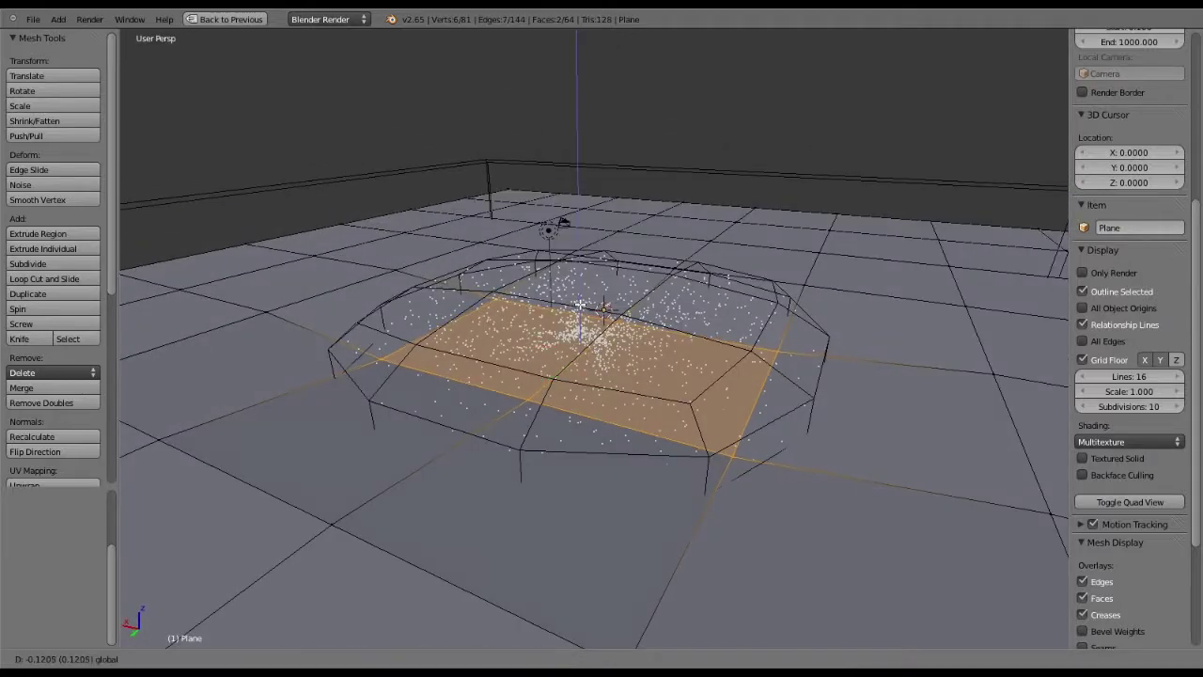
{"action": "left_click", "coordinate": [880, 261]}
{"action": "middle_click_drag", "start_coordinate": [879, 261], "coordinate": [482, 477]}
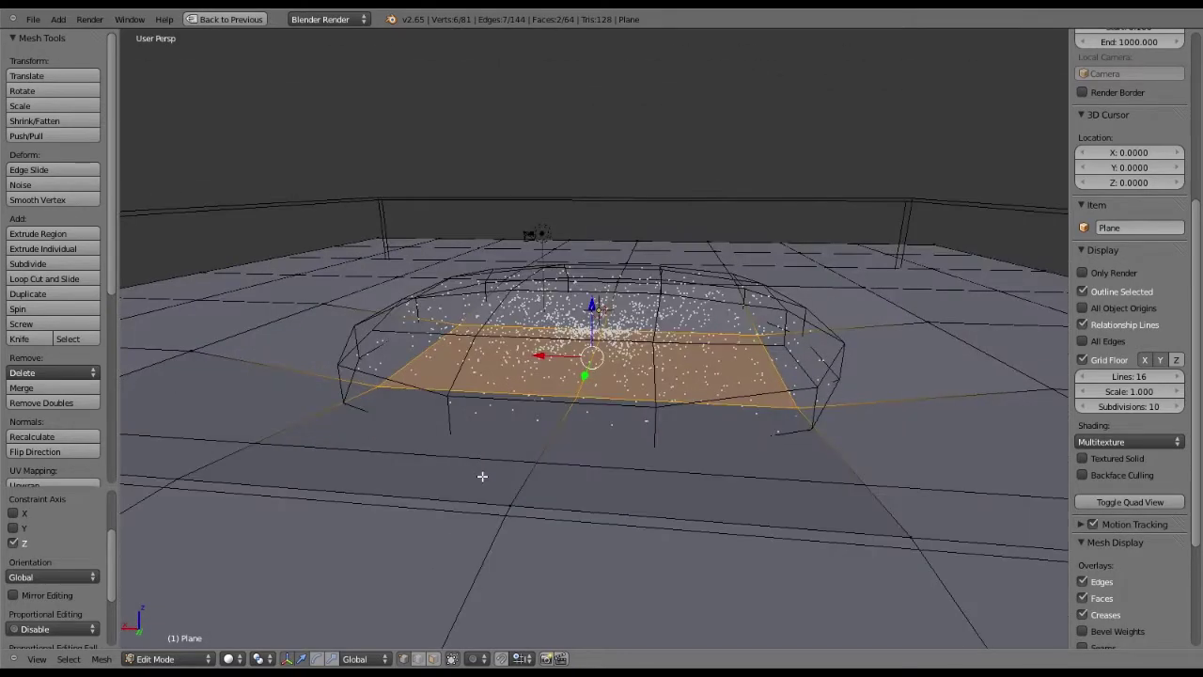
Select a single plane vertex outside the cloud ring and adjust its height along the Z axis
{"action": "right_click", "coordinate": [482, 477]}
{"action": "middle_click_drag", "start_coordinate": [481, 478], "coordinate": [383, 477]}
{"action": "right_click", "coordinate": [630, 496]}
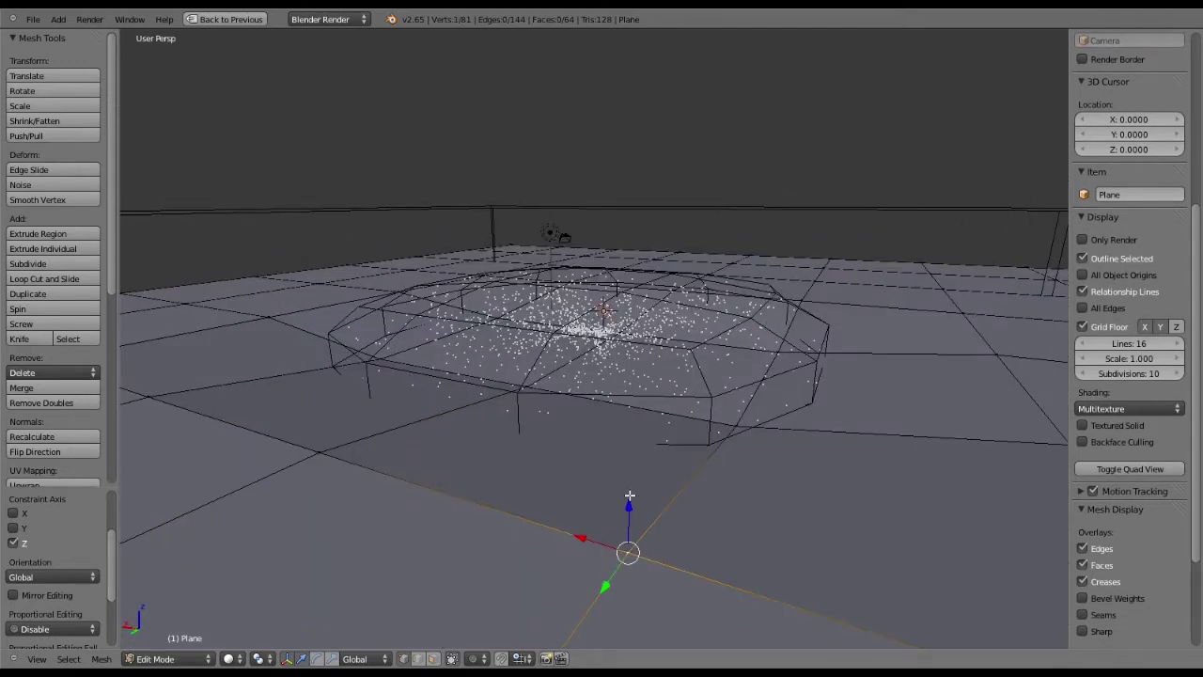
{"action": "key", "text": "g"}
{"action": "key", "text": "z"}
{"action": "left_click", "coordinate": [413, 477]}
{"action": "middle_click_drag", "start_coordinate": [415, 478], "coordinate": [445, 660]}
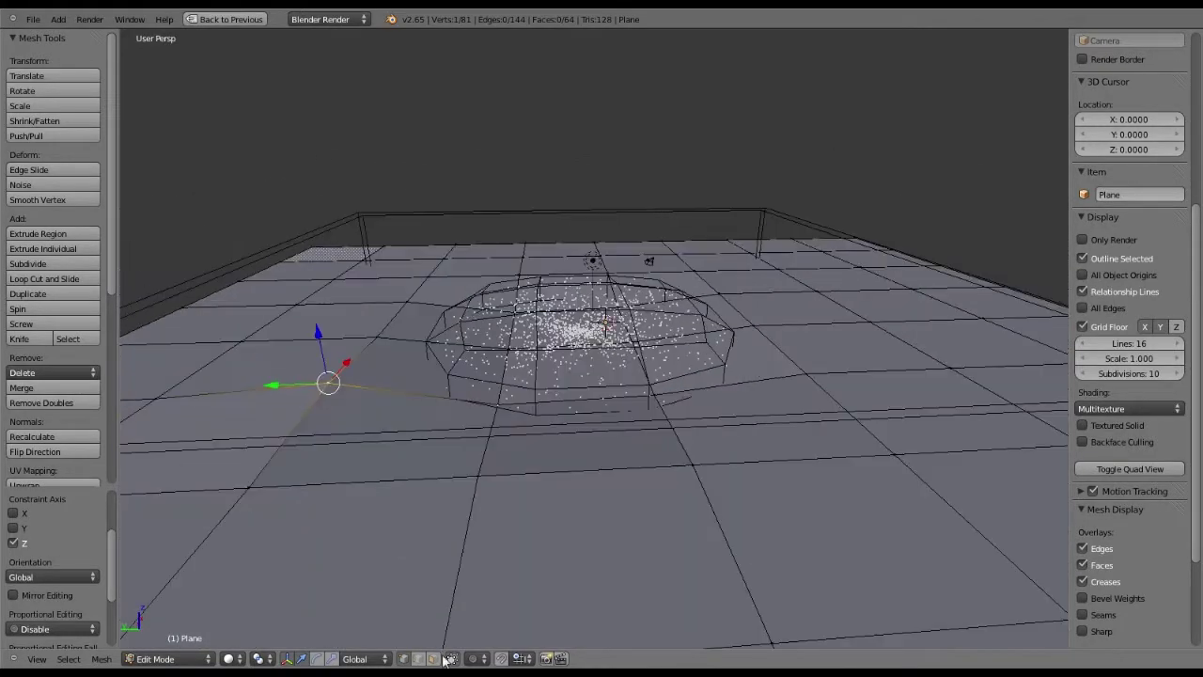
Raise two neighbouring vertices in the row outside the cloud along the Z axis
{"action": "right_click", "coordinate": [474, 433]}
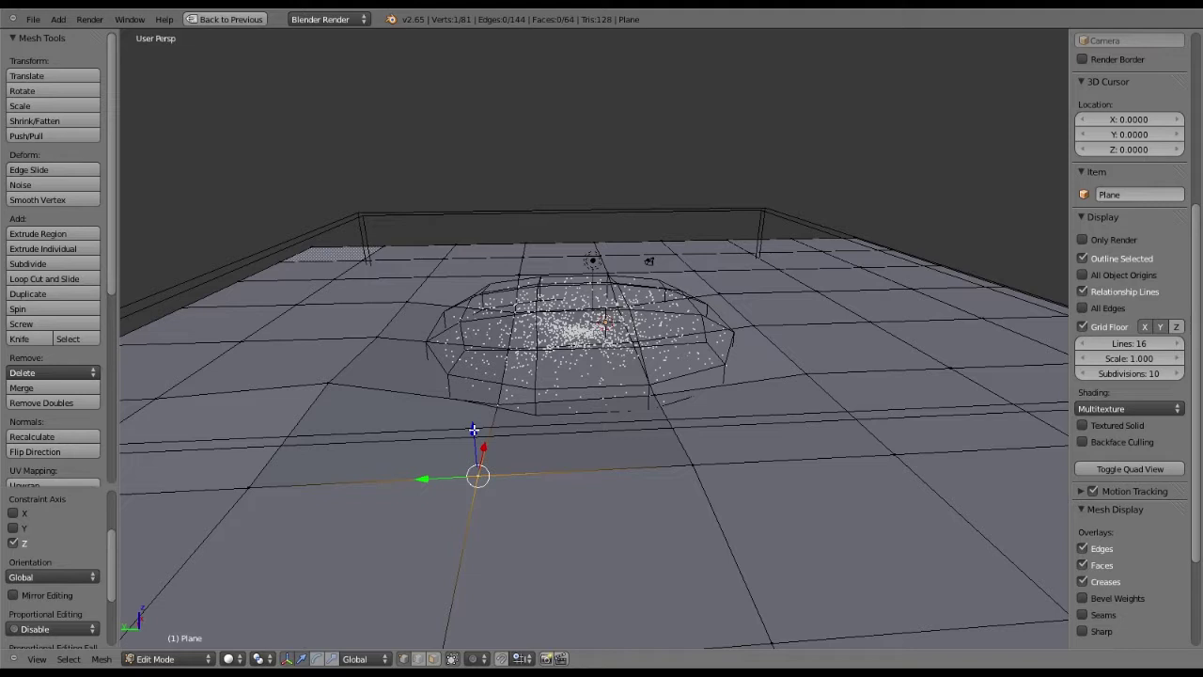
{"action": "key", "text": "g"}
{"action": "left_click", "coordinate": [240, 454]}
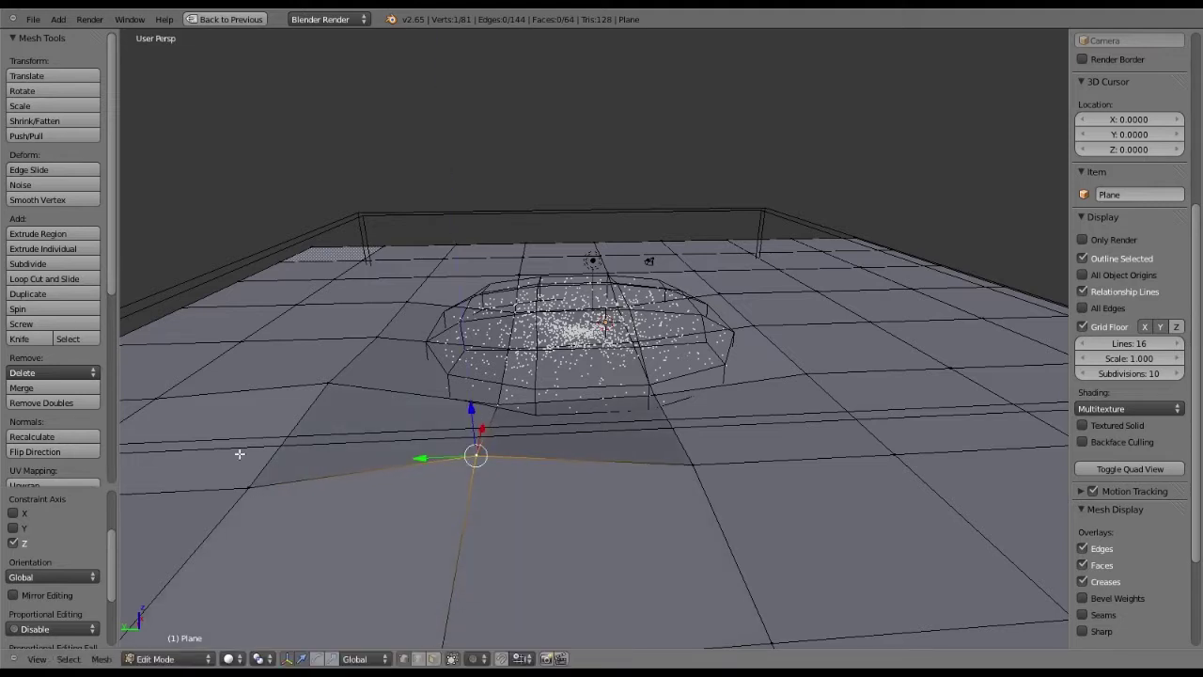
{"action": "key", "text": "g"}
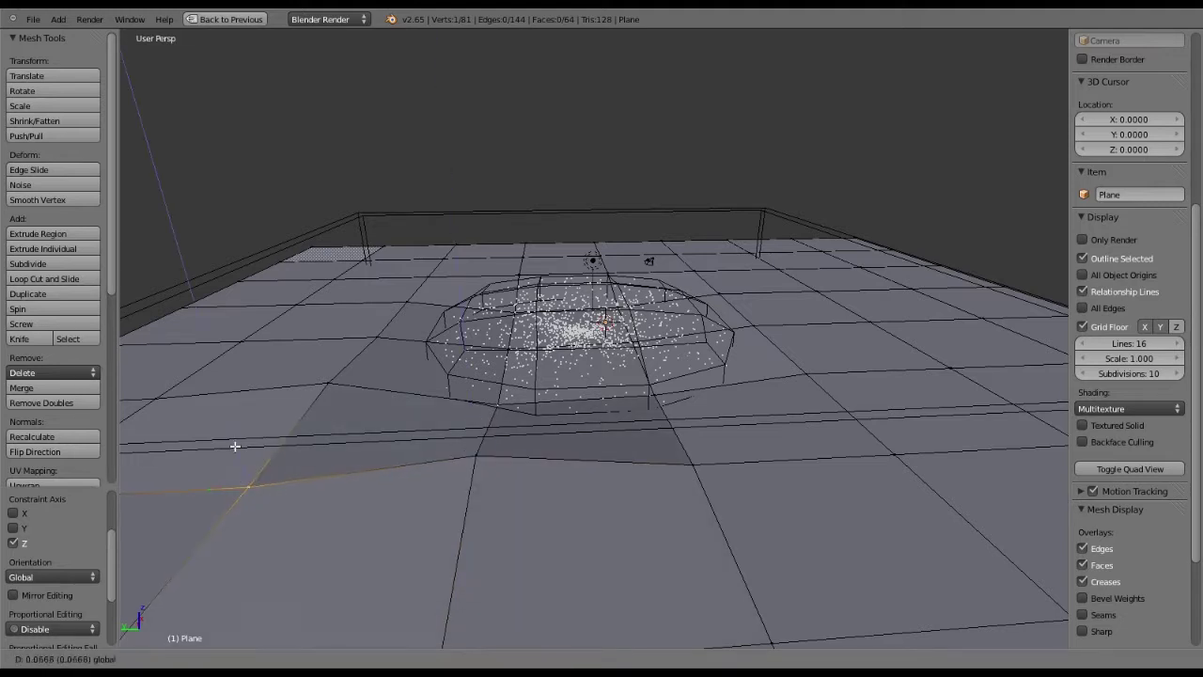
{"action": "left_click", "coordinate": [244, 420]}
{"action": "middle_click_drag", "start_coordinate": [245, 420], "coordinate": [535, 494]}
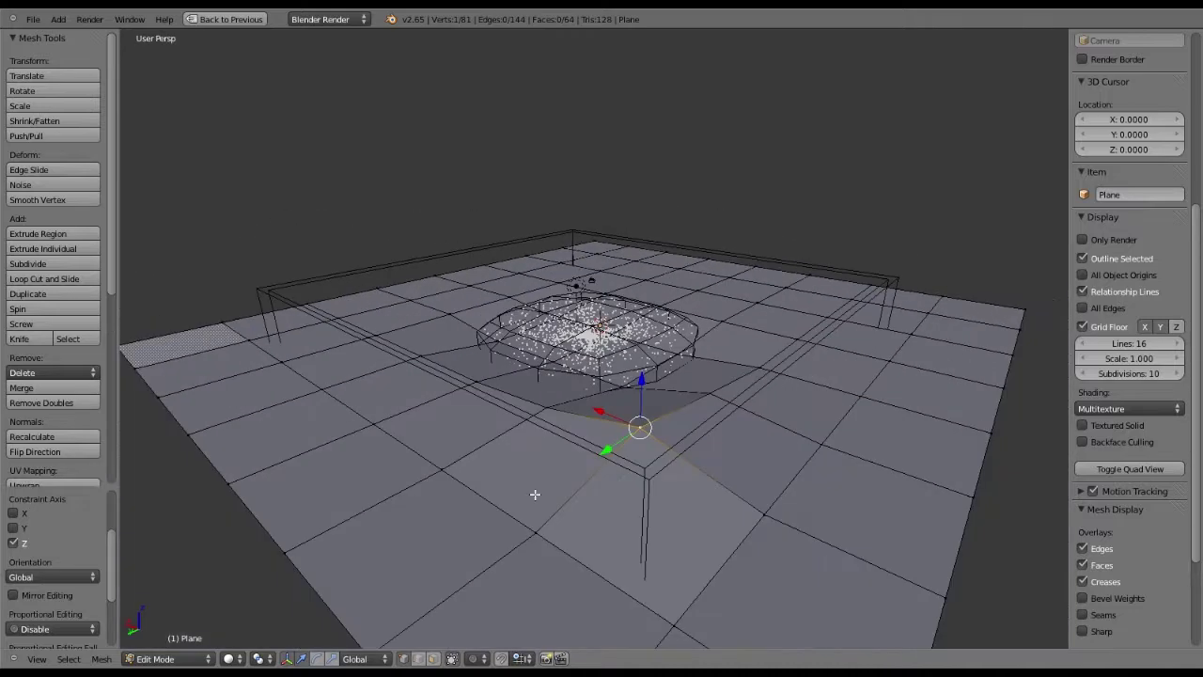
Raise two more vertices near the plane's corner along Z to build up a hill
{"action": "right_click", "coordinate": [535, 491]}
{"action": "left_click_drag", "start_coordinate": [535, 486], "coordinate": [534, 432]}
{"action": "right_click", "coordinate": [679, 579]}
{"action": "left_click_drag", "start_coordinate": [680, 576], "coordinate": [741, 513]}
{"action": "middle_click_drag", "start_coordinate": [741, 513], "coordinate": [601, 466]}
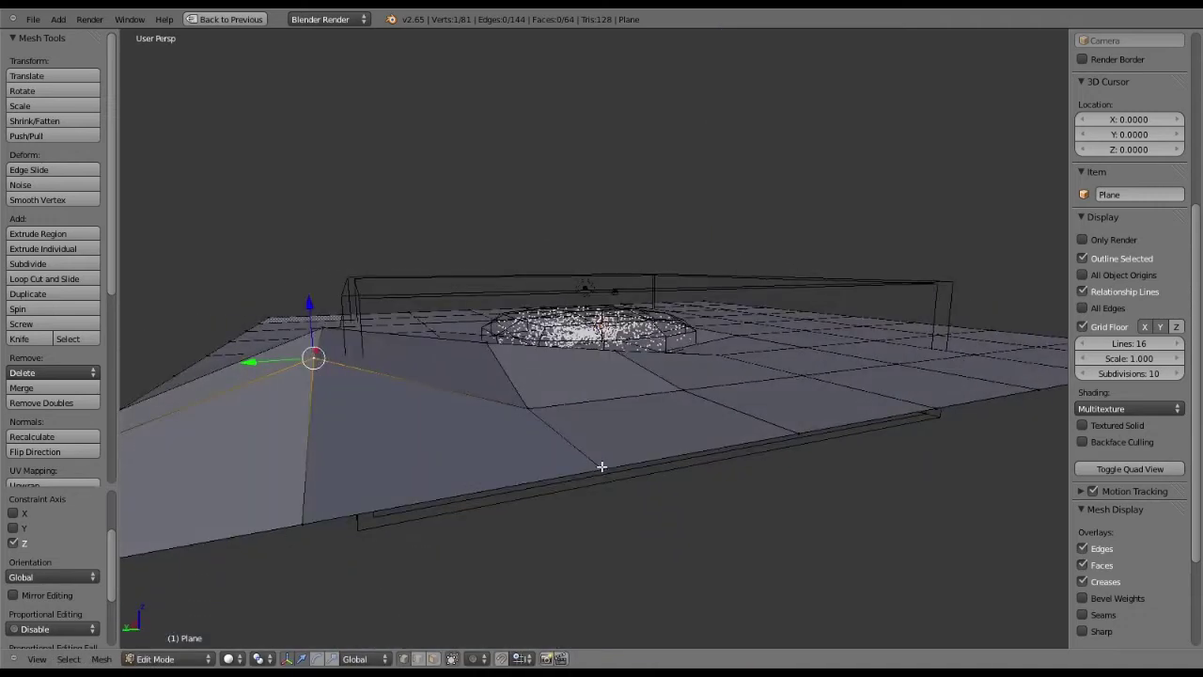
Raise the next two vertices beside the hill along Z, moving the second up by about 1.7 units
{"action": "right_click", "coordinate": [529, 408]}
{"action": "right_click", "coordinate": [602, 469]}
{"action": "right_click", "coordinate": [526, 373]}
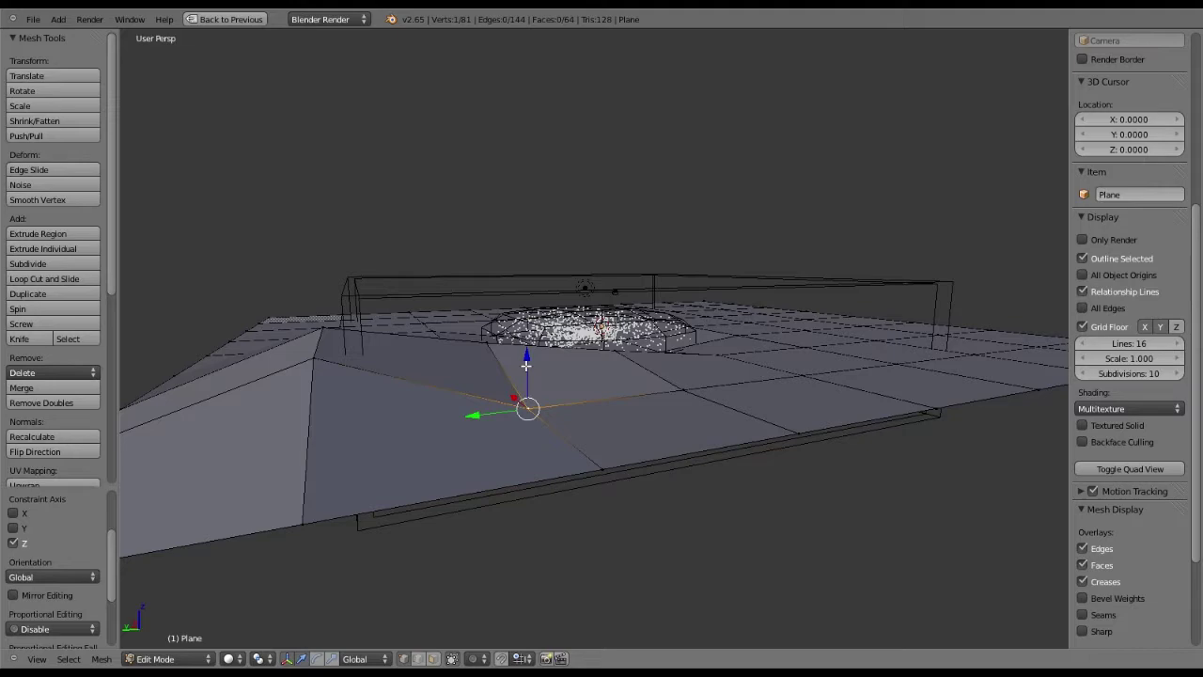
{"action": "key", "text": "g"}
{"action": "key", "text": "z"}
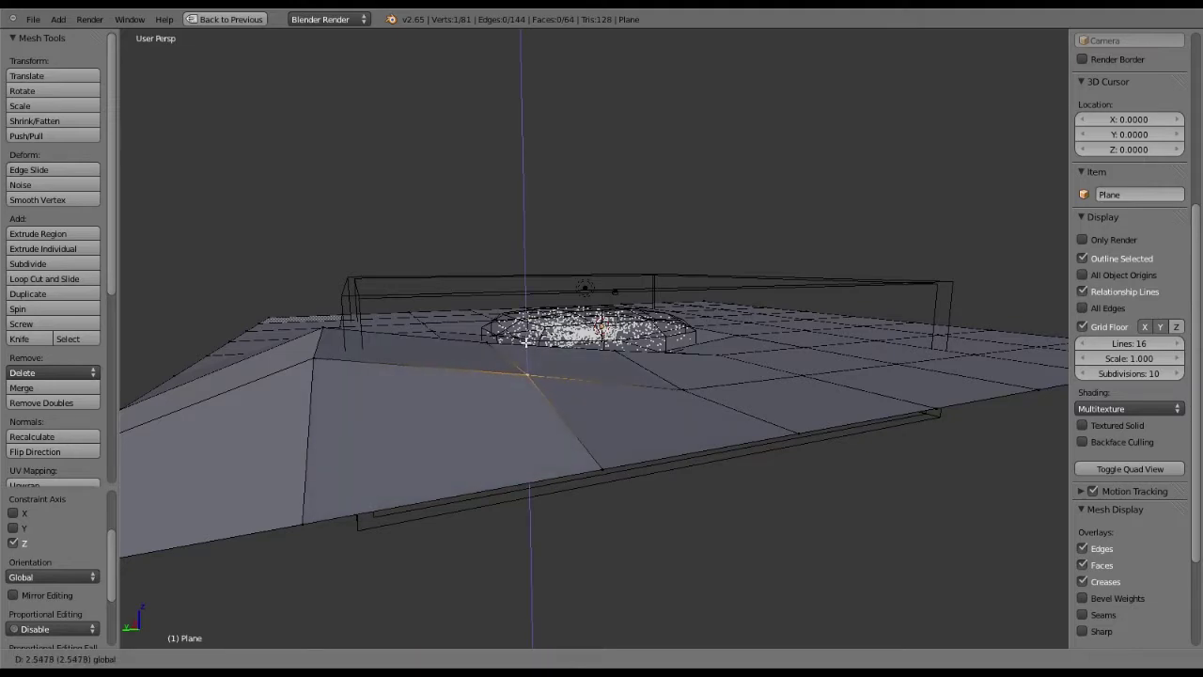
{"action": "left_click", "coordinate": [363, 392]}
{"action": "middle_click_drag", "start_coordinate": [374, 402], "coordinate": [725, 351]}
{"action": "left_click_drag", "start_coordinate": [725, 351], "coordinate": [725, 337]}
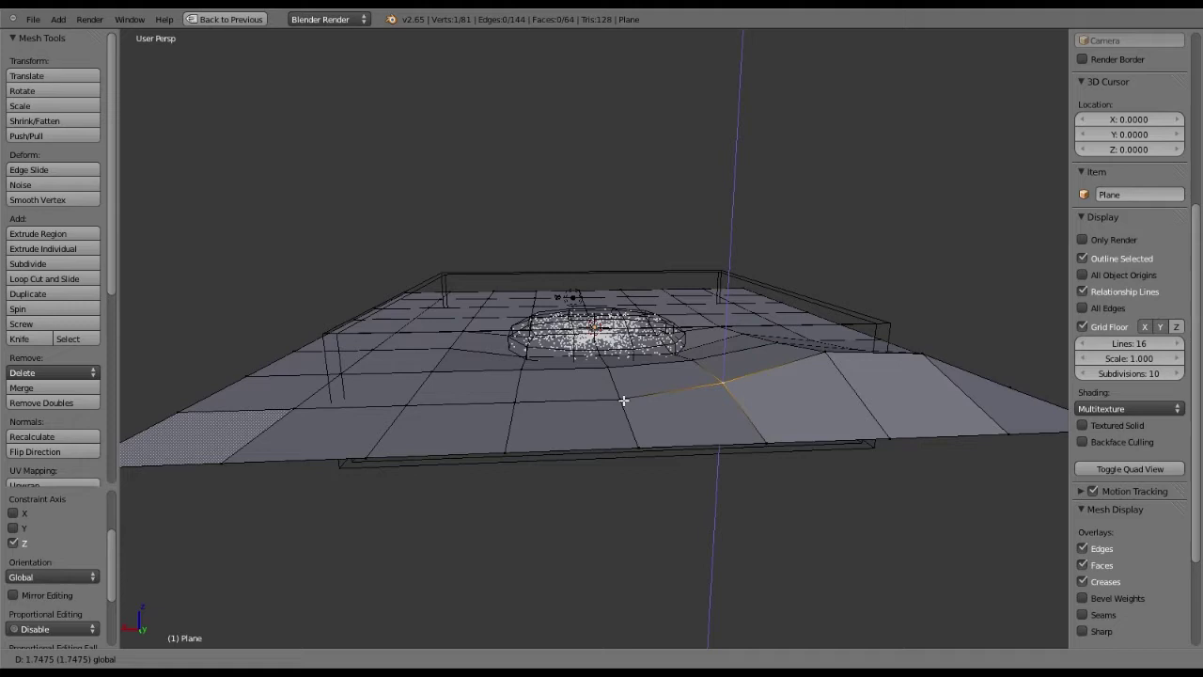
Raise the following three vertices of the same row slightly along the Z axis, the first by about 1.7 units
{"action": "right_click", "coordinate": [620, 397]}
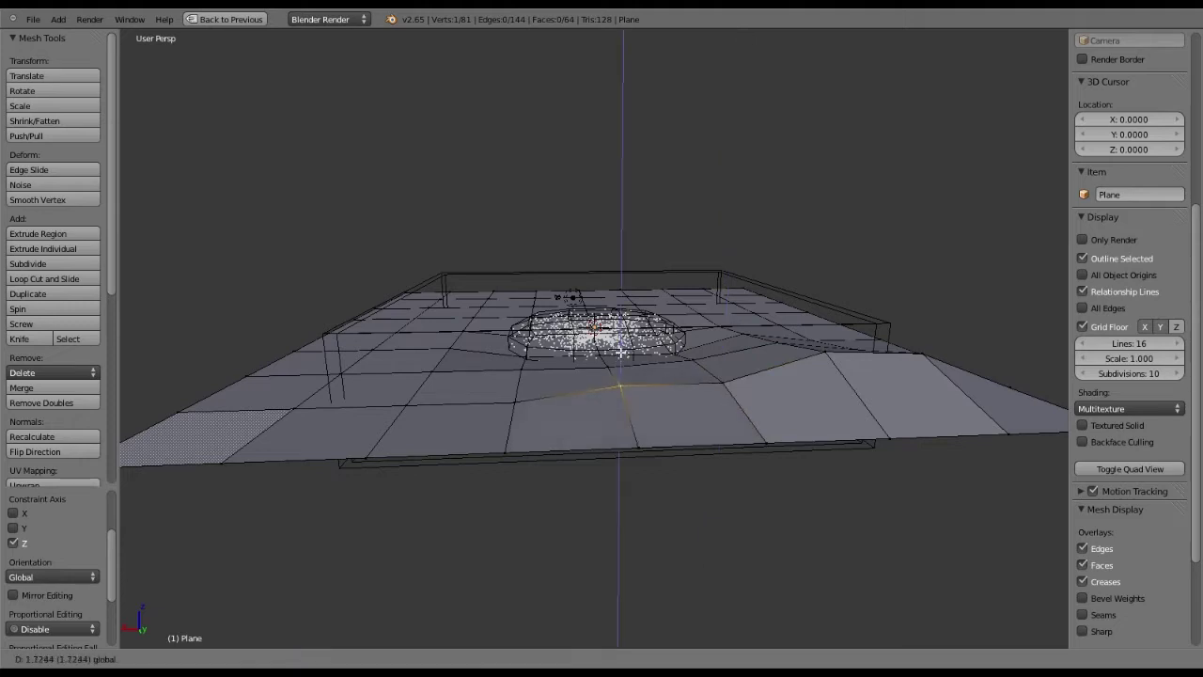
{"action": "right_click", "coordinate": [517, 350]}
{"action": "left_click_drag", "start_coordinate": [517, 349], "coordinate": [517, 333]}
{"action": "right_click", "coordinate": [404, 367]}
{"action": "left_click_drag", "start_coordinate": [404, 366], "coordinate": [403, 358]}
Pull the inner vertex at the next corner and its two neighbours steeply up along Z to form a tall mountain
{"action": "middle_click_drag", "start_coordinate": [348, 432], "coordinate": [593, 377]}
{"action": "left_click_drag", "start_coordinate": [593, 377], "coordinate": [598, 294]}
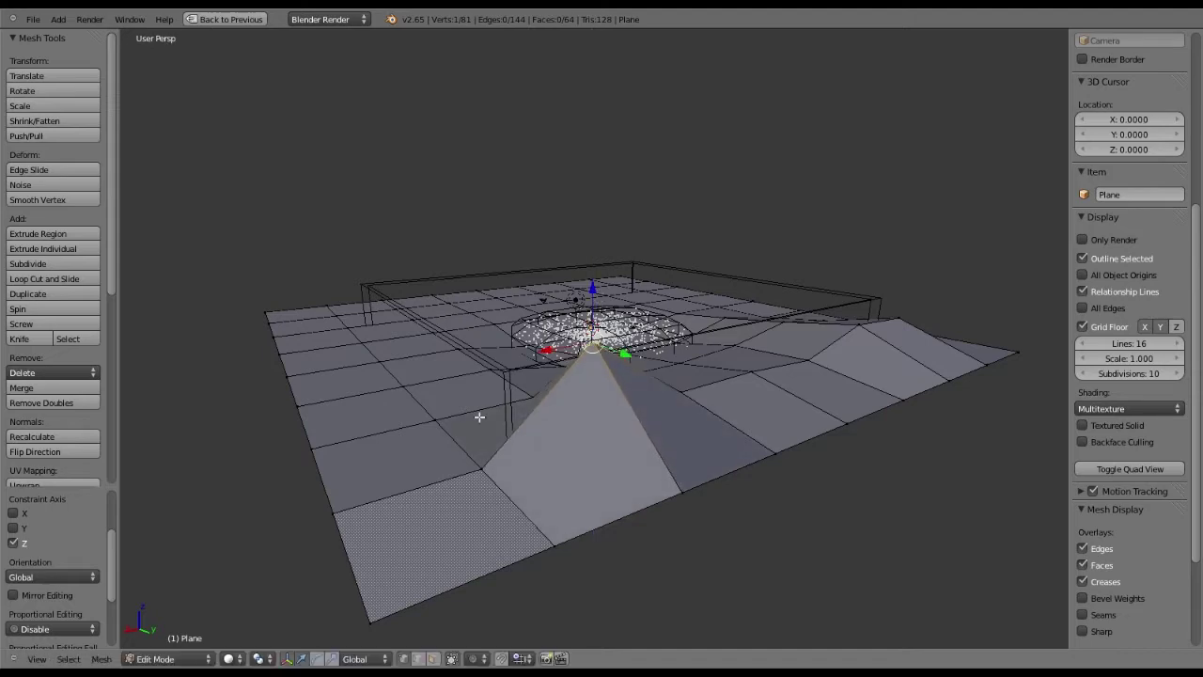
{"action": "right_click", "coordinate": [479, 417]}
{"action": "left_click_drag", "start_coordinate": [479, 416], "coordinate": [464, 218]}
{"action": "middle_click_drag", "start_coordinate": [465, 218], "coordinate": [759, 416]}
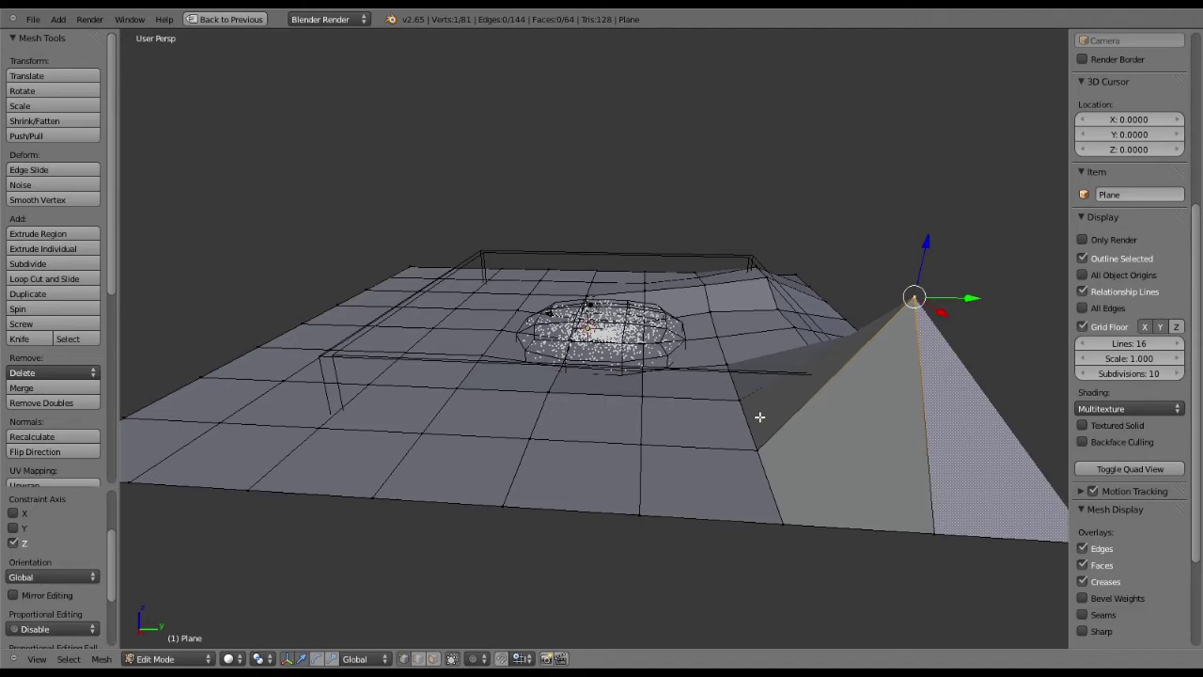
{"action": "right_click", "coordinate": [760, 413]}
{"action": "left_click_drag", "start_coordinate": [760, 405], "coordinate": [760, 341]}
{"action": "middle_click_drag", "start_coordinate": [760, 341], "coordinate": [773, 406]}
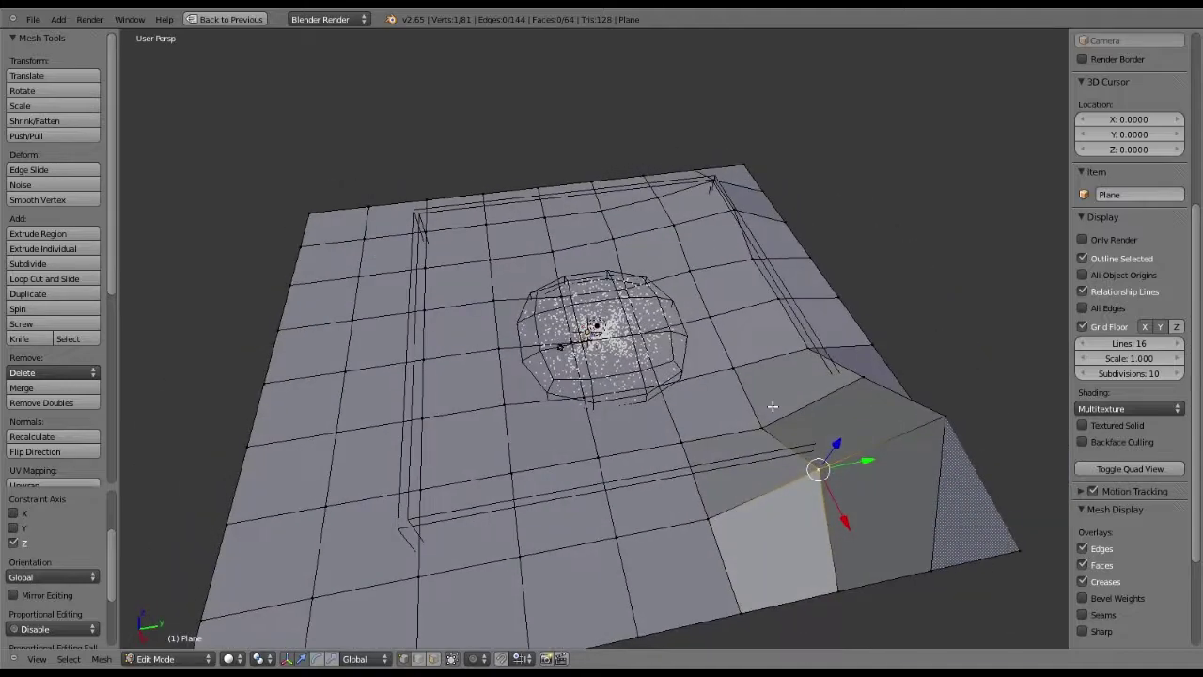
Raise the inner vertex at the mountain's foot slightly, then shift it along the Y and X axes
{"action": "right_click", "coordinate": [773, 406]}
{"action": "left_click_drag", "start_coordinate": [773, 403], "coordinate": [774, 399]}
{"action": "middle_click_drag", "start_coordinate": [774, 399], "coordinate": [803, 421]}
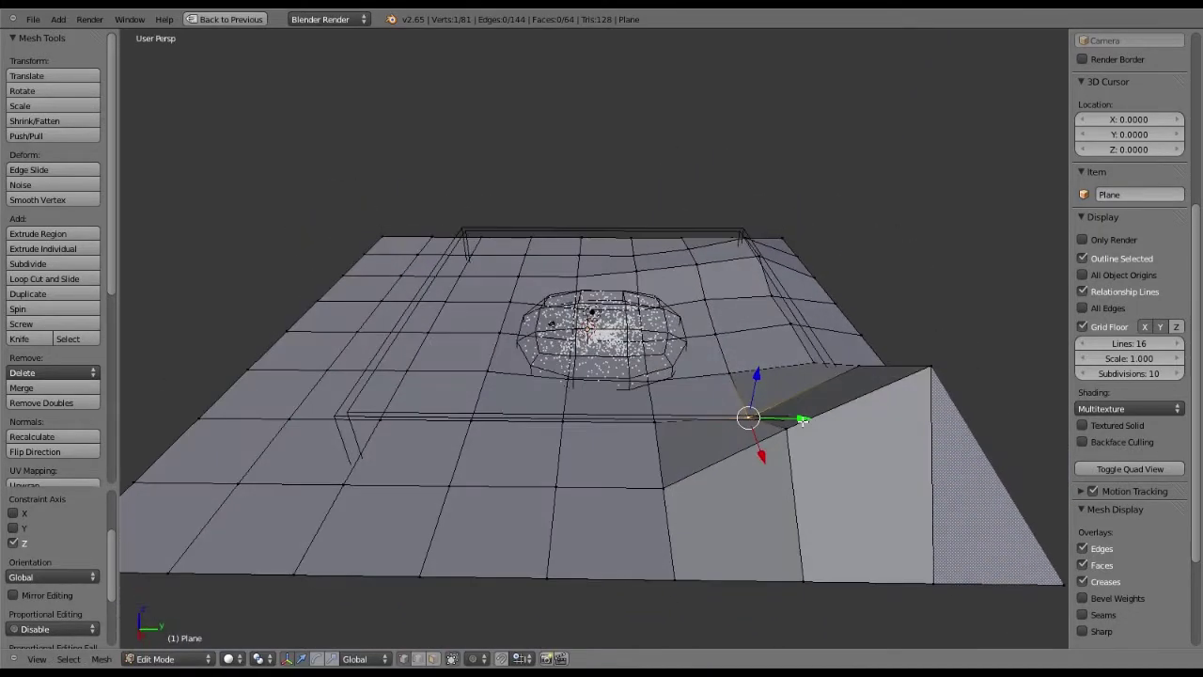
{"action": "left_click_drag", "start_coordinate": [804, 420], "coordinate": [823, 420]}
{"action": "left_click_drag", "start_coordinate": [784, 456], "coordinate": [752, 416]}
{"action": "middle_click_drag", "start_coordinate": [752, 416], "coordinate": [662, 454]}
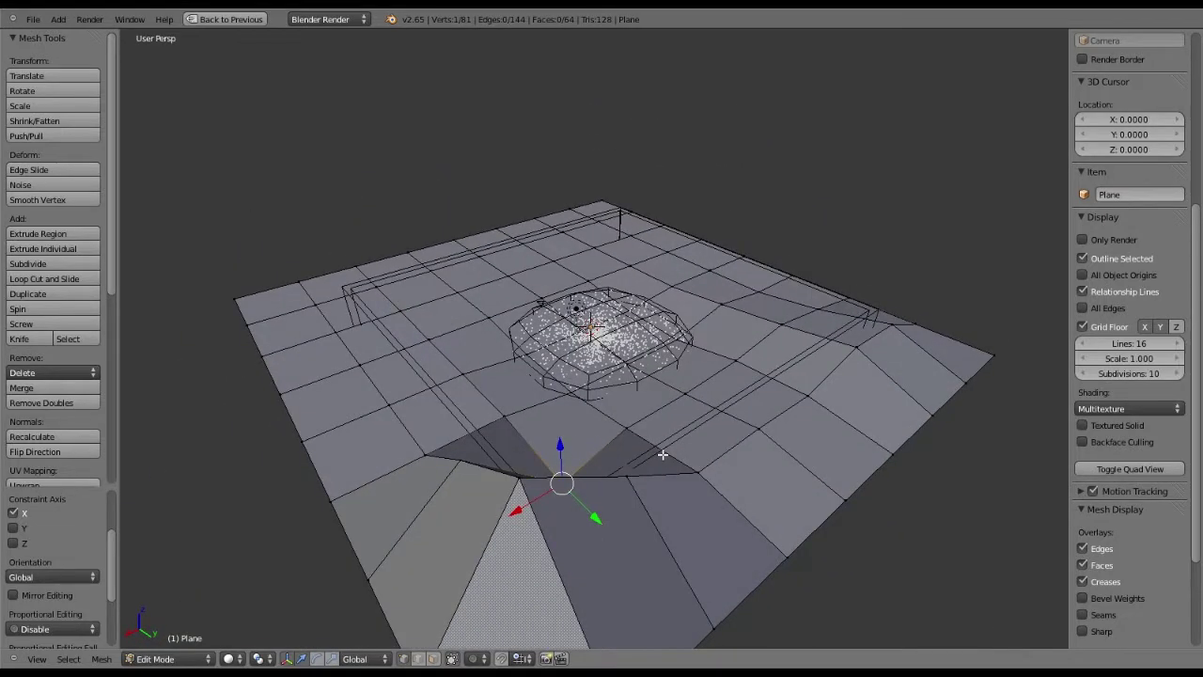
Shift three vertices between the cloud and the mountain ridge outward along the Y axis
{"action": "right_click", "coordinate": [663, 456]}
{"action": "left_click_drag", "start_coordinate": [664, 456], "coordinate": [689, 470]}
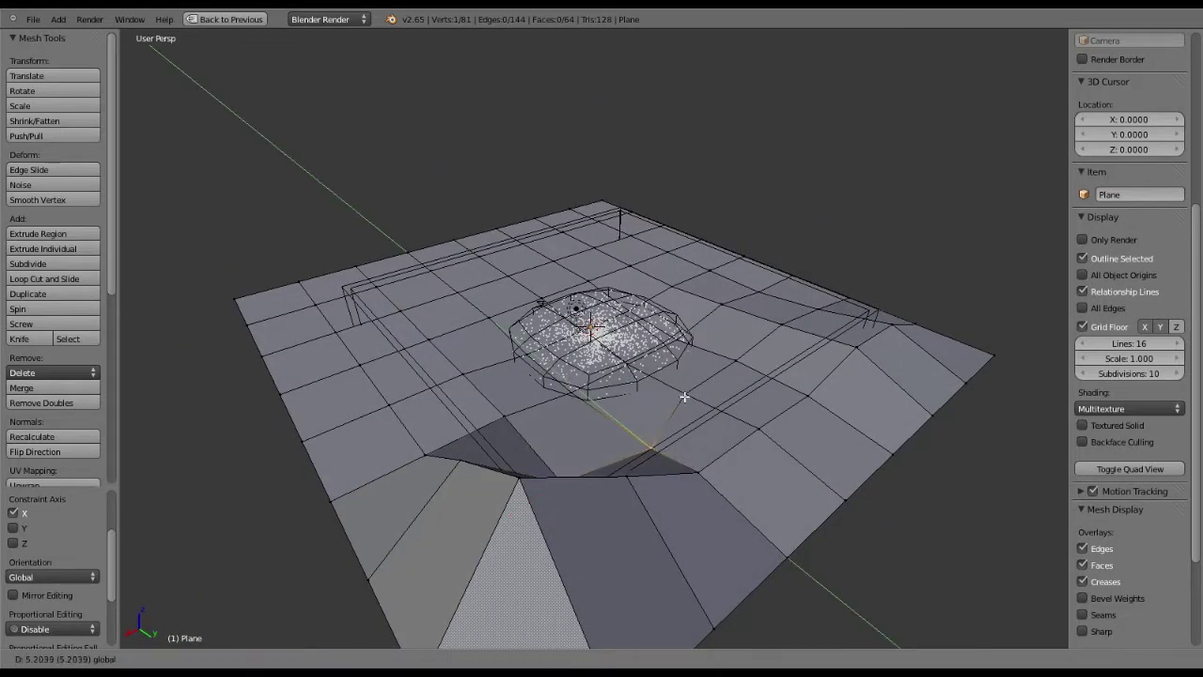
{"action": "right_click", "coordinate": [685, 396]}
{"action": "left_click_drag", "start_coordinate": [729, 423], "coordinate": [759, 437]}
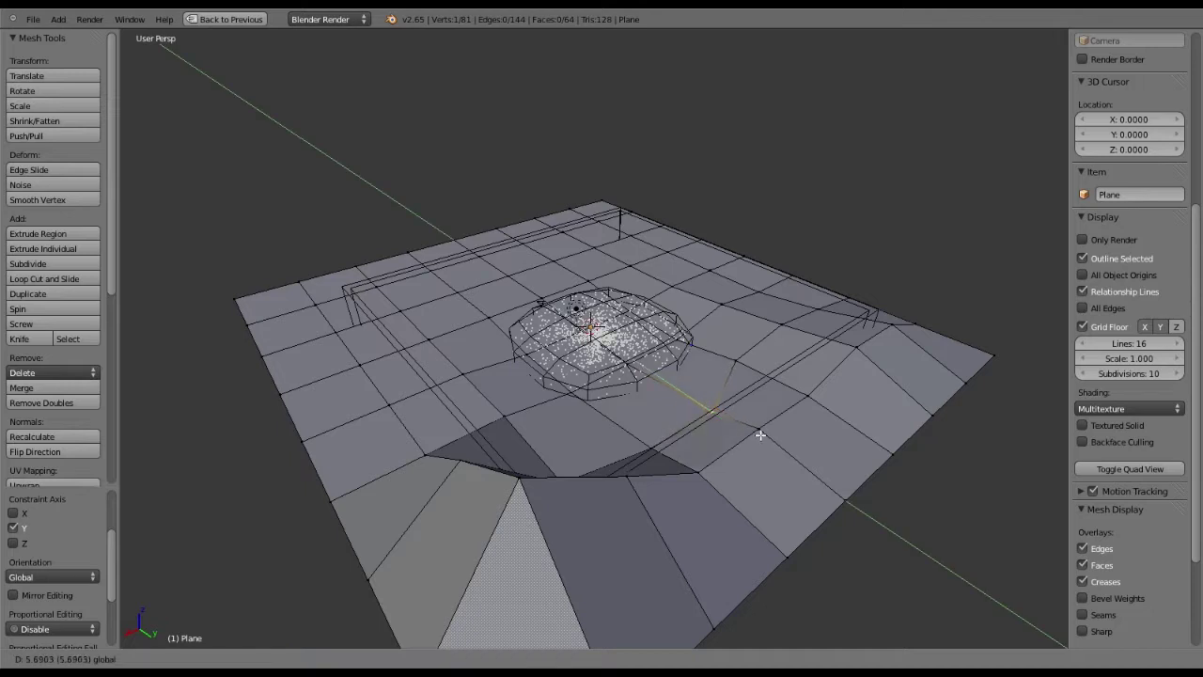
{"action": "right_click", "coordinate": [740, 364]}
{"action": "left_click_drag", "start_coordinate": [715, 381], "coordinate": [838, 392]}
Fine-tune the positions and heights of the vertices around the mountain's foot with the translate manipulator
{"action": "middle_click_drag", "start_coordinate": [838, 392], "coordinate": [716, 244]}
{"action": "left_click_drag", "start_coordinate": [716, 245], "coordinate": [716, 235]}
{"action": "middle_click_drag", "start_coordinate": [716, 235], "coordinate": [681, 387]}
{"action": "mouse_move", "coordinate": [681, 387]}
{"action": "left_mouse_down"}
{"action": "mouse_move", "coordinate": [684, 358]}
{"action": "mouse_move", "coordinate": [690, 393]}
{"action": "left_mouse_up"}
{"action": "right_click", "coordinate": [567, 411]}
{"action": "left_click_drag", "start_coordinate": [570, 382], "coordinate": [570, 392]}
{"action": "middle_click_drag", "start_coordinate": [570, 392], "coordinate": [713, 386]}
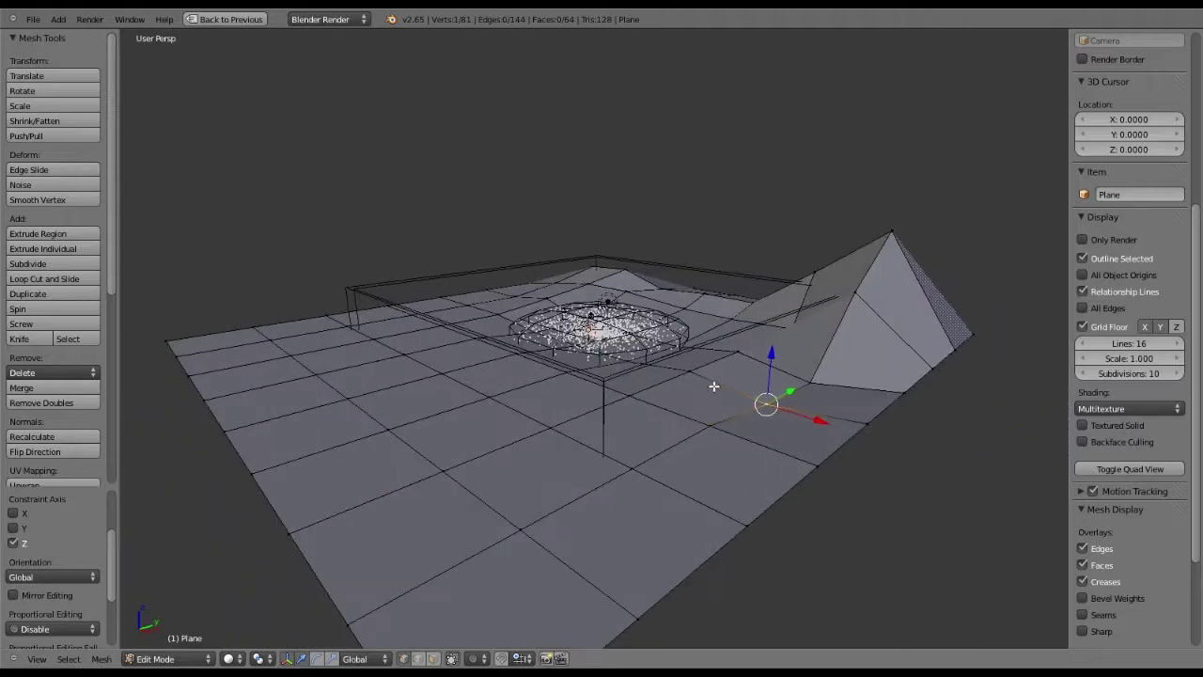
Lower two vertices beside the mountain's foot along Z and readjust the height of the one nearer the cloud
{"action": "right_click", "coordinate": [711, 424]}
{"action": "left_click_drag", "start_coordinate": [711, 382], "coordinate": [712, 397]}
{"action": "right_click", "coordinate": [767, 402]}
{"action": "left_click_drag", "start_coordinate": [766, 367], "coordinate": [701, 441]}
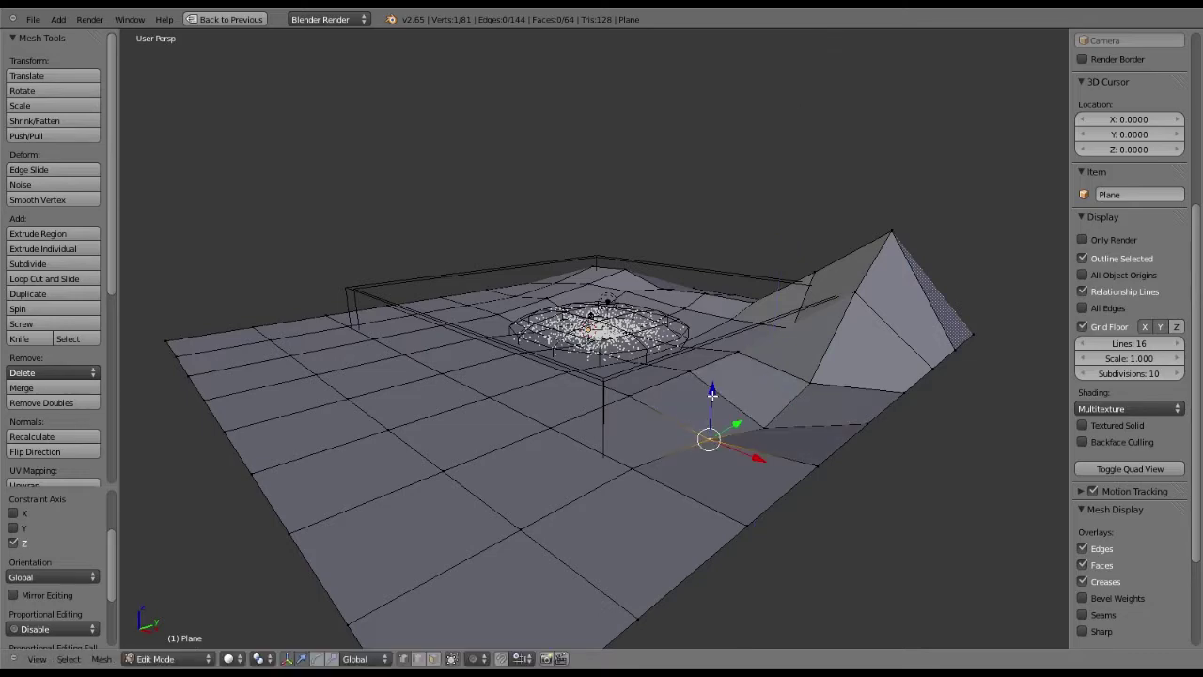
{"action": "left_click_drag", "start_coordinate": [712, 396], "coordinate": [711, 374]}
Raise another vertex at the side of the mountain along the Z axis
{"action": "middle_click_drag", "start_coordinate": [779, 408], "coordinate": [678, 426]}
{"action": "right_click", "coordinate": [542, 474]}
{"action": "left_click_drag", "start_coordinate": [539, 461], "coordinate": [573, 404]}
{"action": "middle_click_drag", "start_coordinate": [573, 405], "coordinate": [359, 507]}
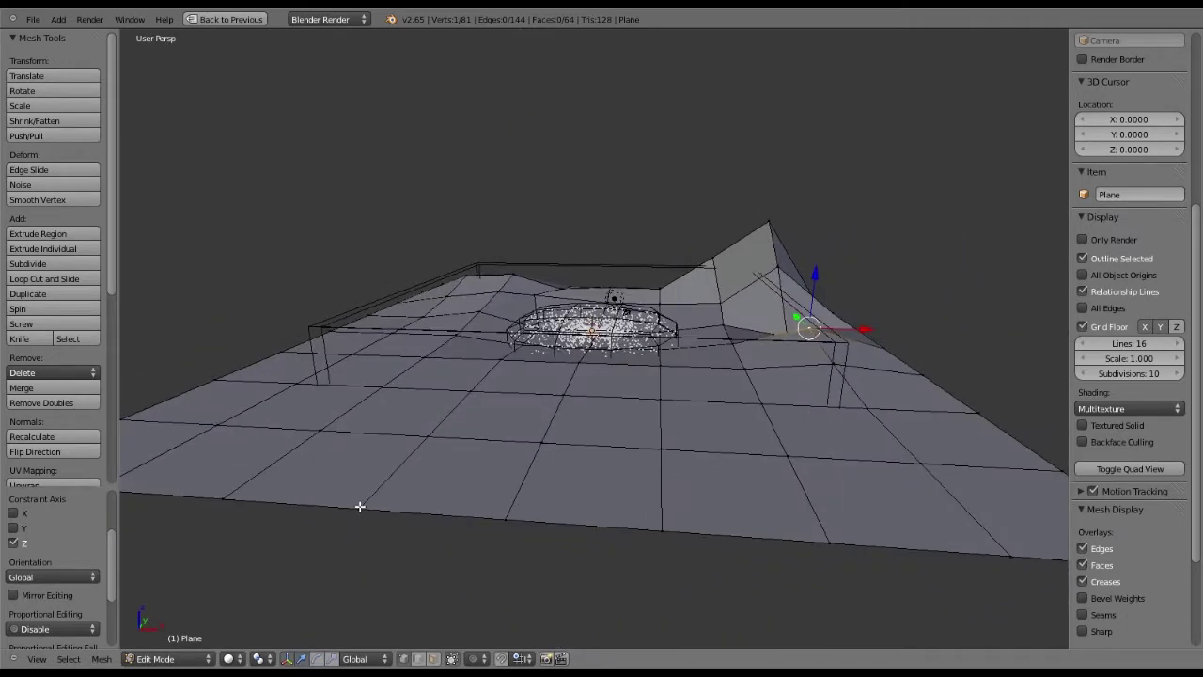
Select five consecutive vertices on the plane's flat outer edge and lower them along the Z axis
{"action": "right_click", "coordinate": [222, 498]}
{"action": "right_click", "coordinate": [359, 509], "text": "shift"}
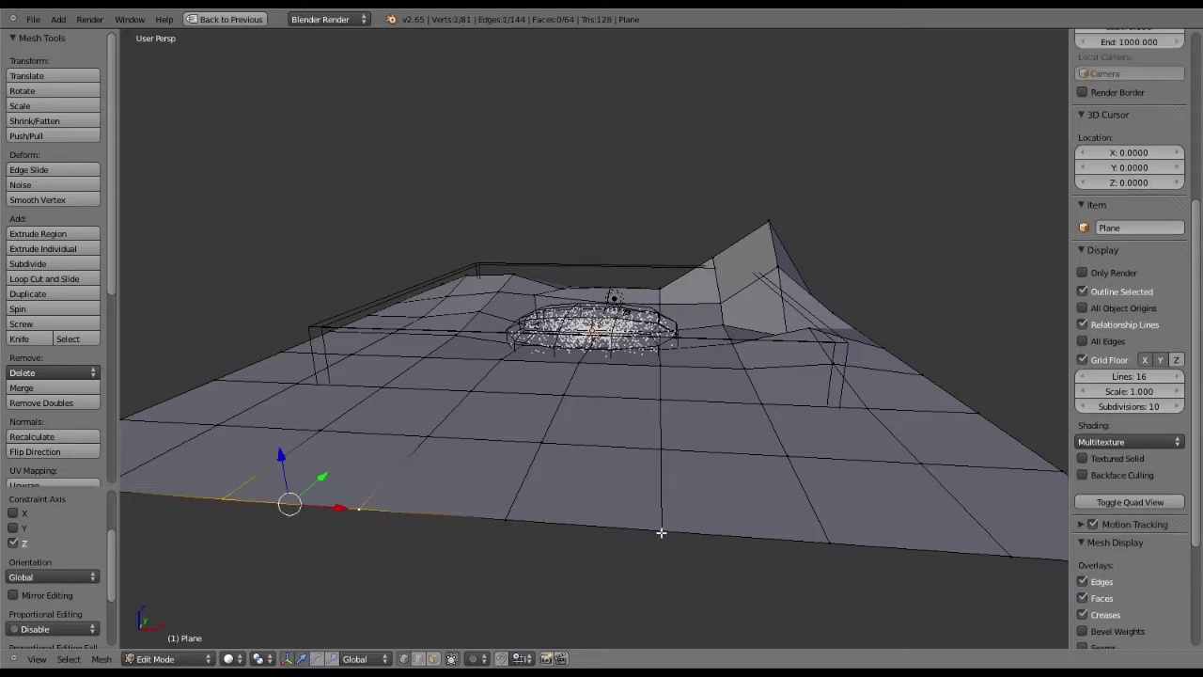
{"action": "right_click", "coordinate": [506, 518], "text": "shift"}
{"action": "right_click", "coordinate": [833, 543], "text": "ctrl"}
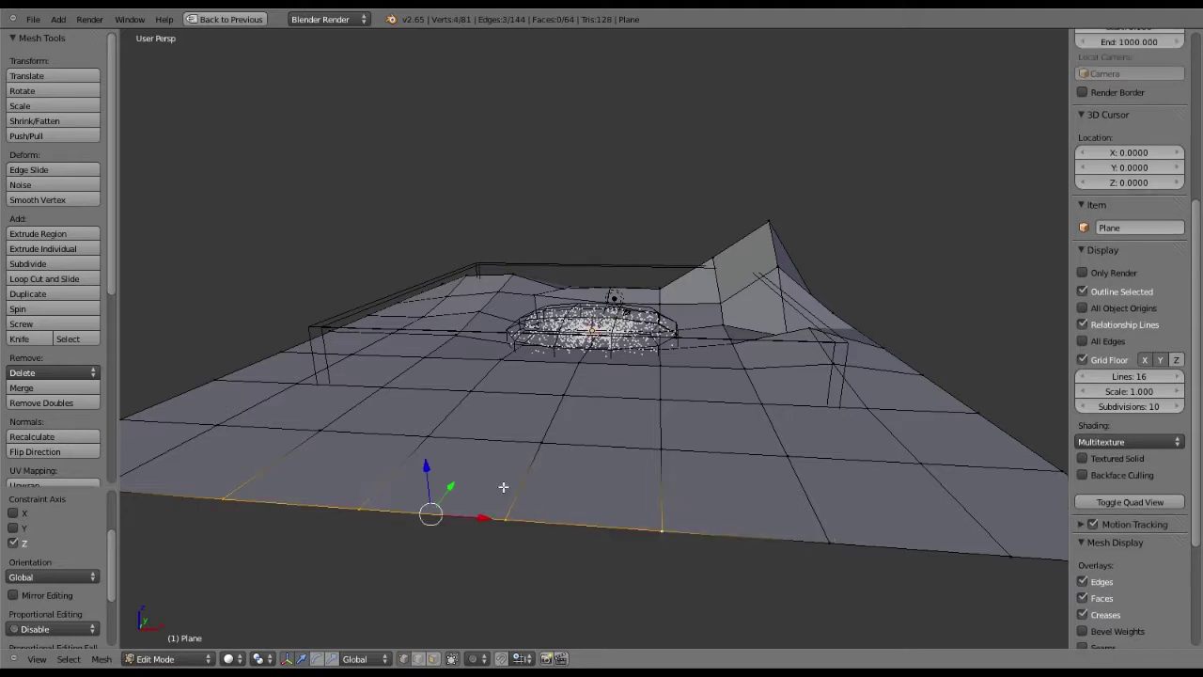
{"action": "left_click_drag", "start_coordinate": [503, 488], "coordinate": [507, 536]}
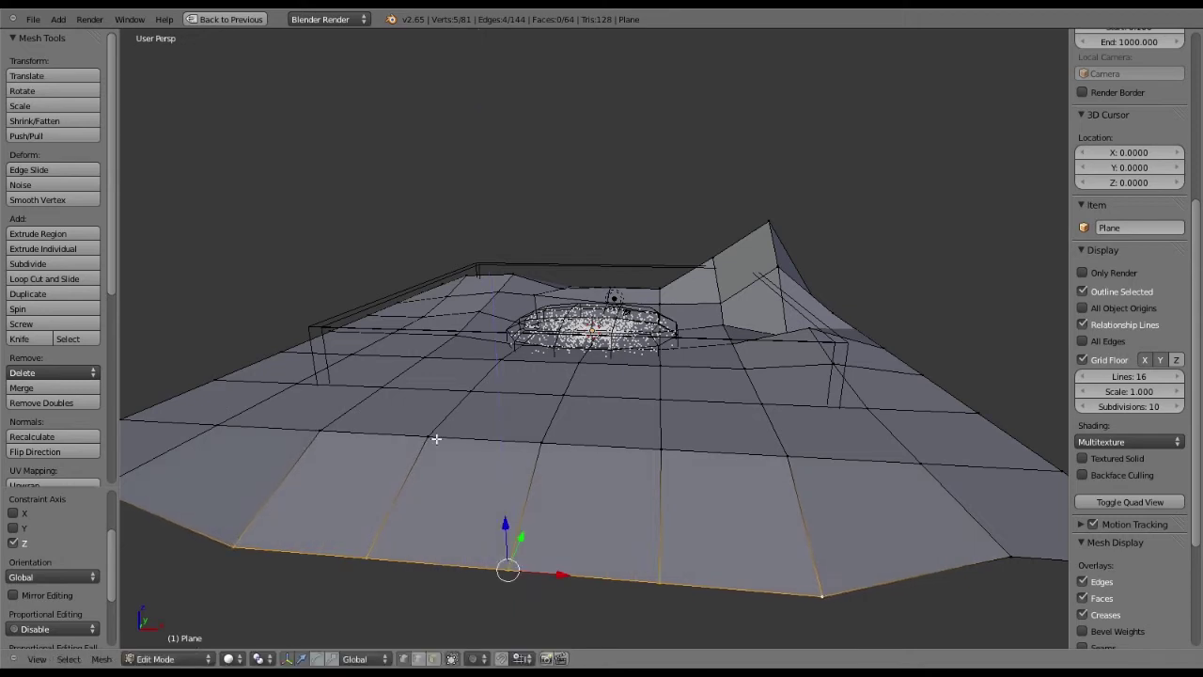
Select the five vertices of the next row inward and lower them along Z by about 2.5 units
{"action": "right_click", "coordinate": [321, 431]}
{"action": "right_click", "coordinate": [429, 436], "text": "shift"}
{"action": "right_click", "coordinate": [540, 441], "text": "shift"}
{"action": "right_click", "coordinate": [660, 449], "text": "shift"}
{"action": "right_click", "coordinate": [787, 456], "text": "shift"}
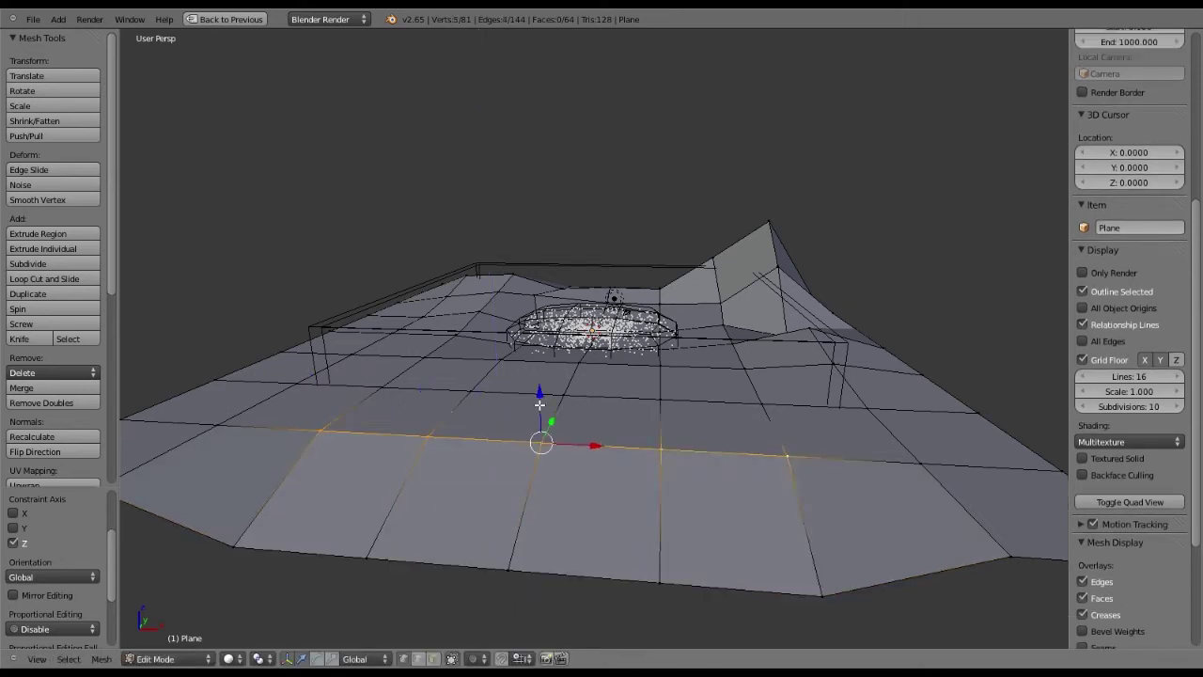
{"action": "key", "text": "g"}
{"action": "key", "text": "z"}
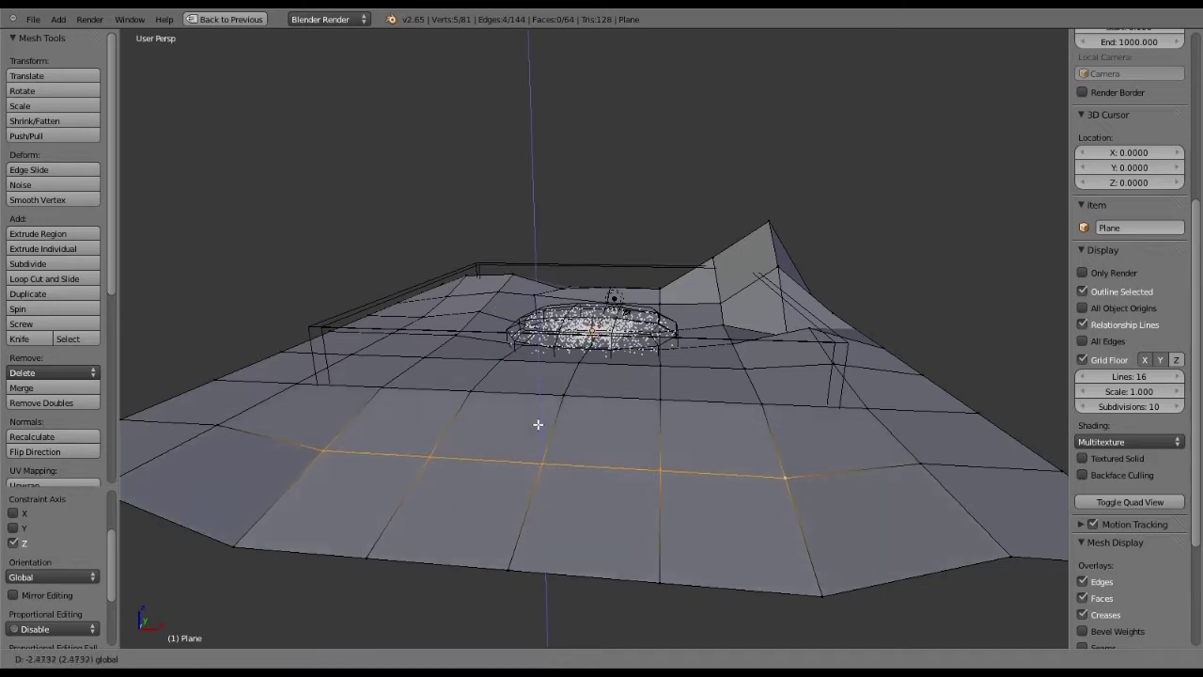
{"action": "left_click", "coordinate": [532, 422]}
Select three middle vertices in the next row towards the cloud and lower them along the Z axis
{"action": "scroll", "coordinate": [531, 422], "scroll_direction": "up", "scroll_amount": 4}
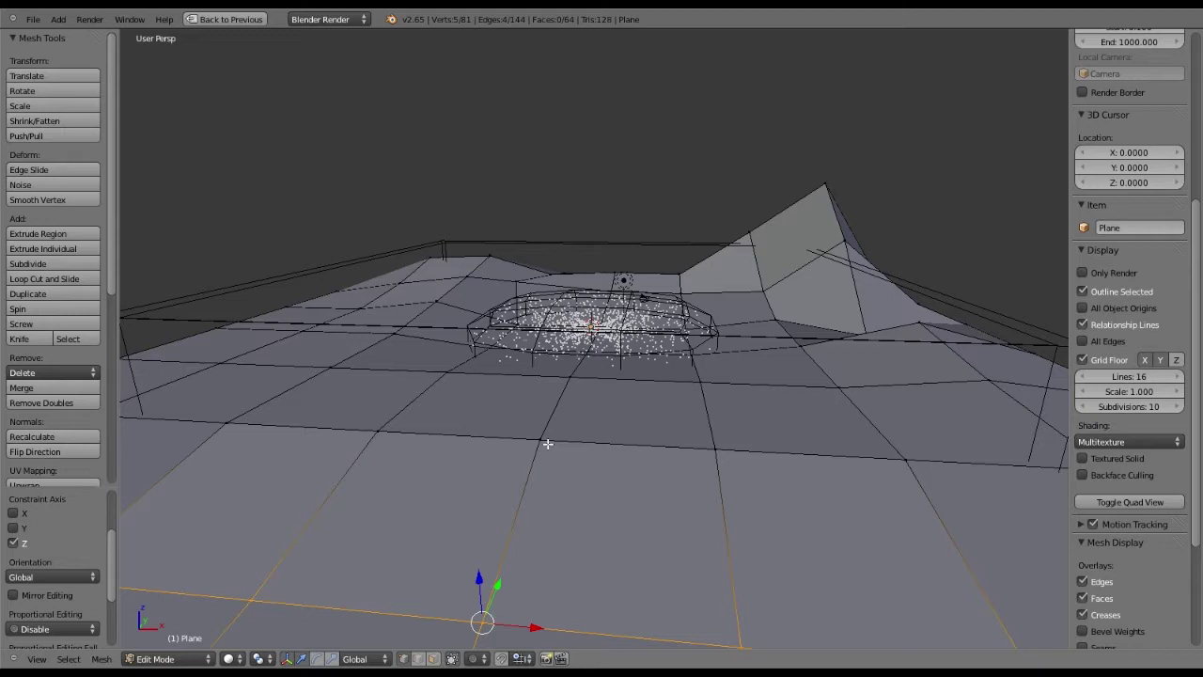
{"action": "right_click", "coordinate": [545, 497], "text": "shift"}
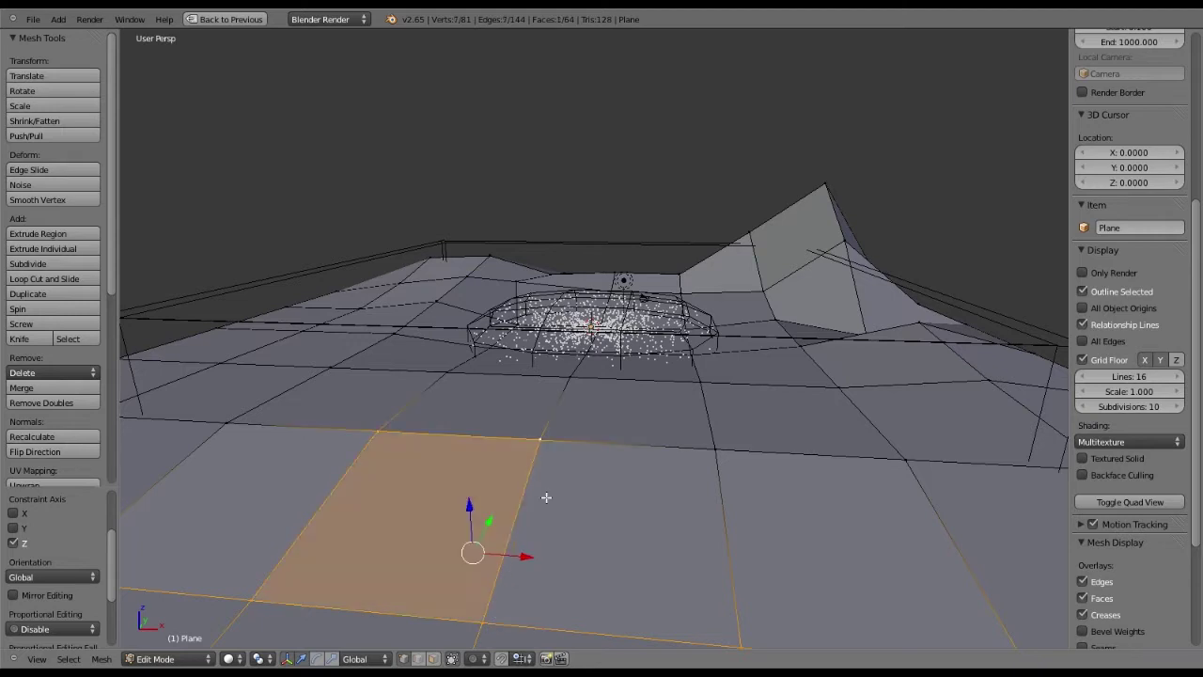
{"action": "scroll", "coordinate": [528, 482], "scroll_direction": "down", "scroll_amount": 5}
{"action": "scroll", "coordinate": [432, 404], "scroll_direction": "up", "scroll_amount": 4}
{"action": "right_click", "coordinate": [432, 404]}
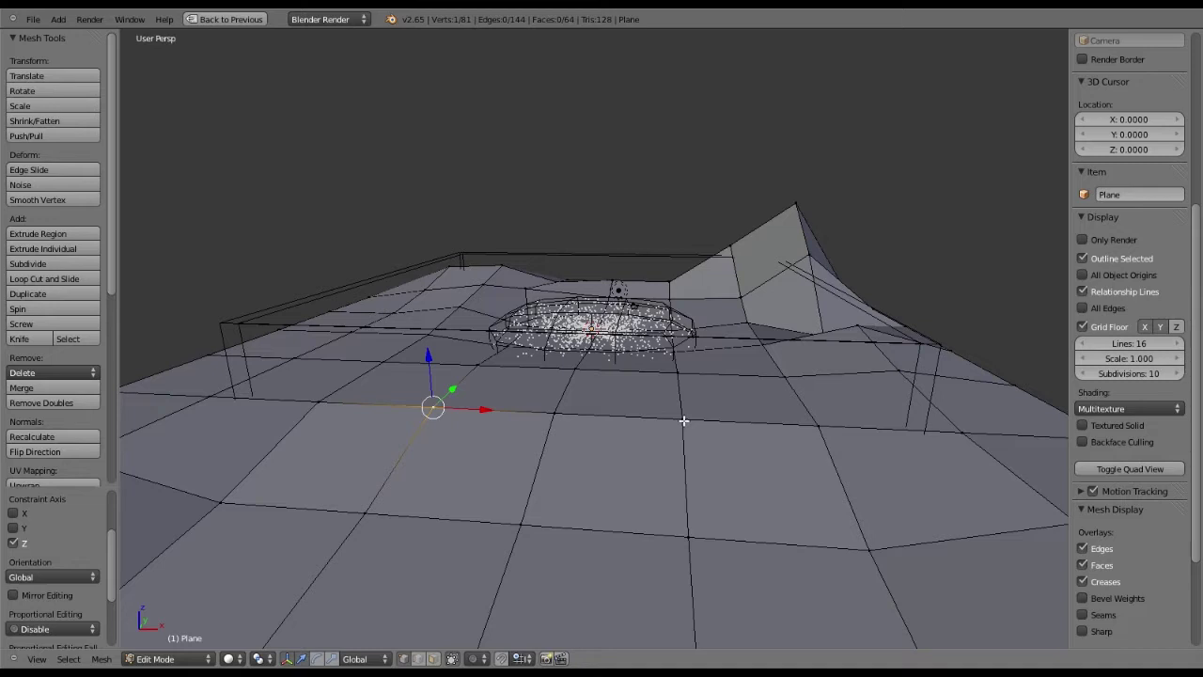
{"action": "right_click", "coordinate": [683, 420], "text": "shift"}
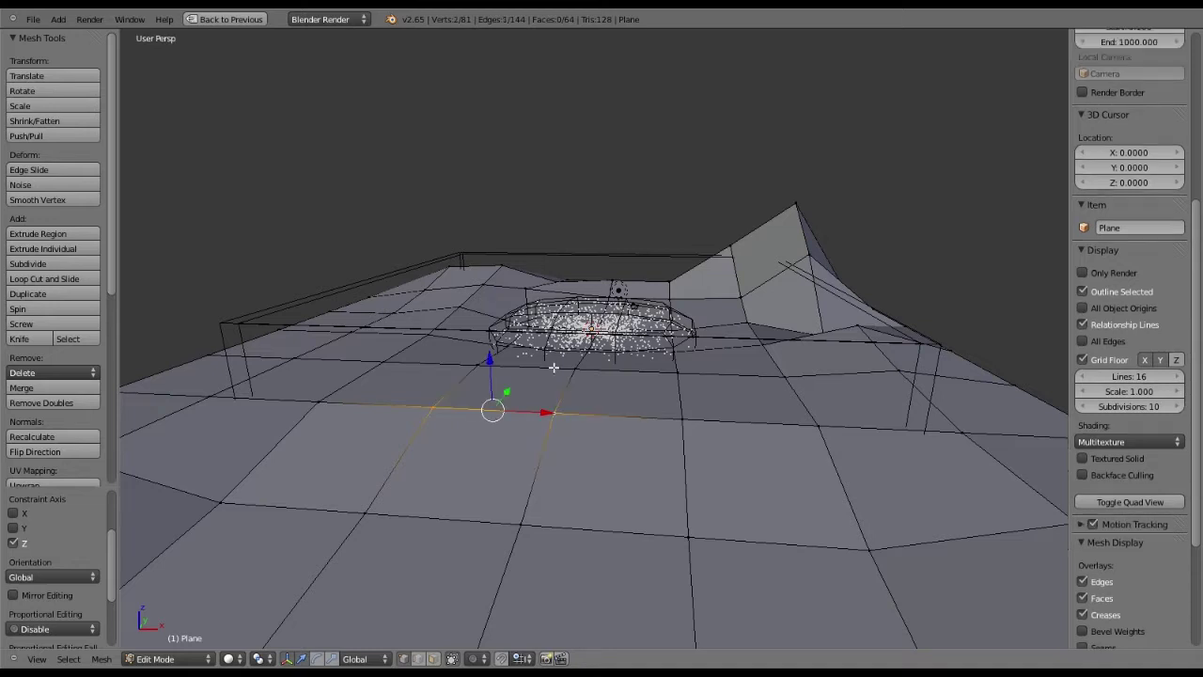
{"action": "mouse_move", "coordinate": [552, 368]}
{"action": "left_mouse_down"}
{"action": "mouse_move", "coordinate": [553, 331]}
{"action": "mouse_move", "coordinate": [554, 380]}
{"action": "left_mouse_up"}
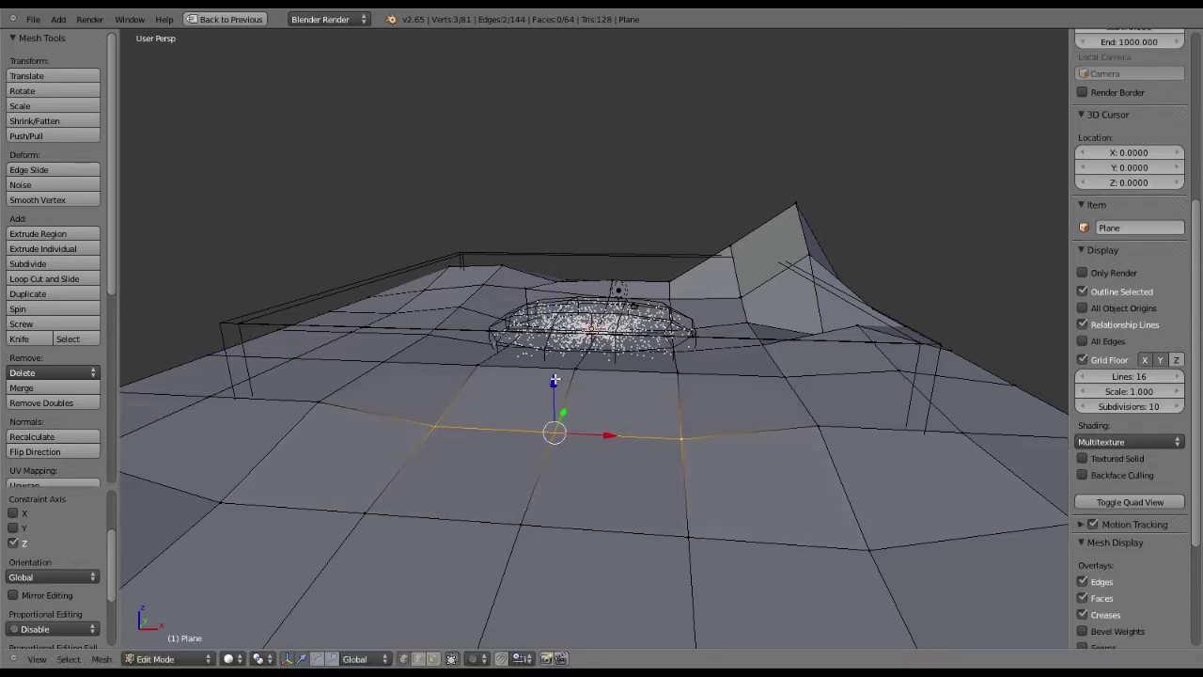
{"action": "middle_click_drag", "start_coordinate": [555, 379], "coordinate": [429, 395]}
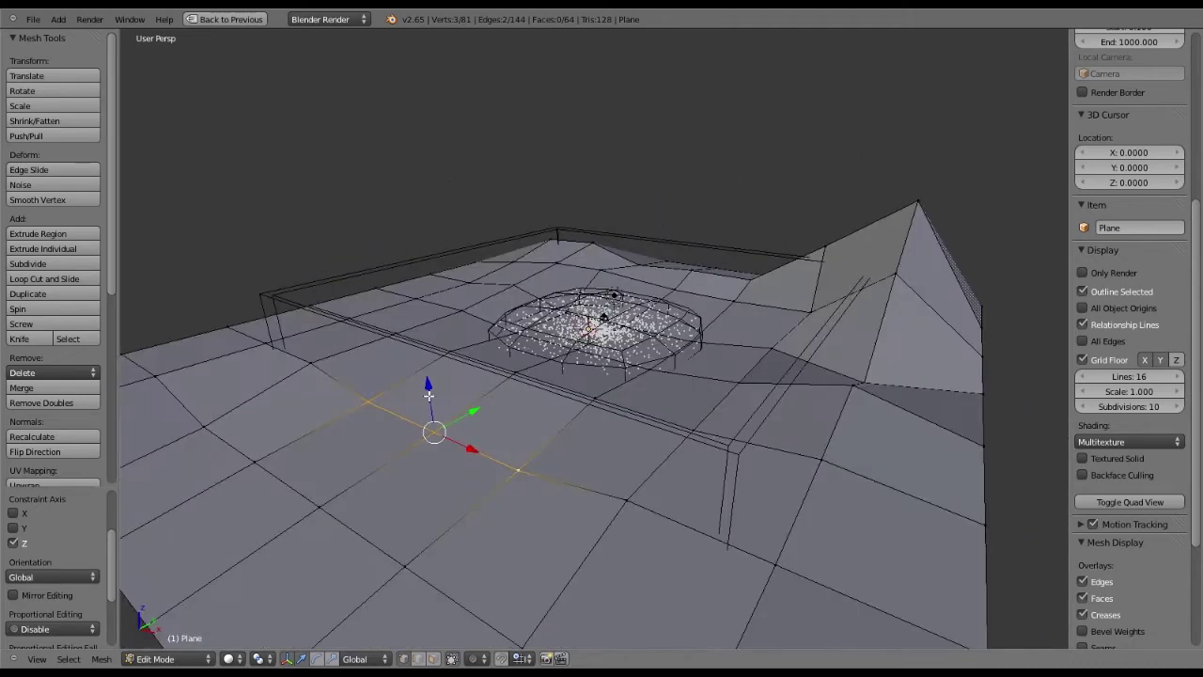
{"action": "left_click_drag", "start_coordinate": [429, 392], "coordinate": [428, 395]}
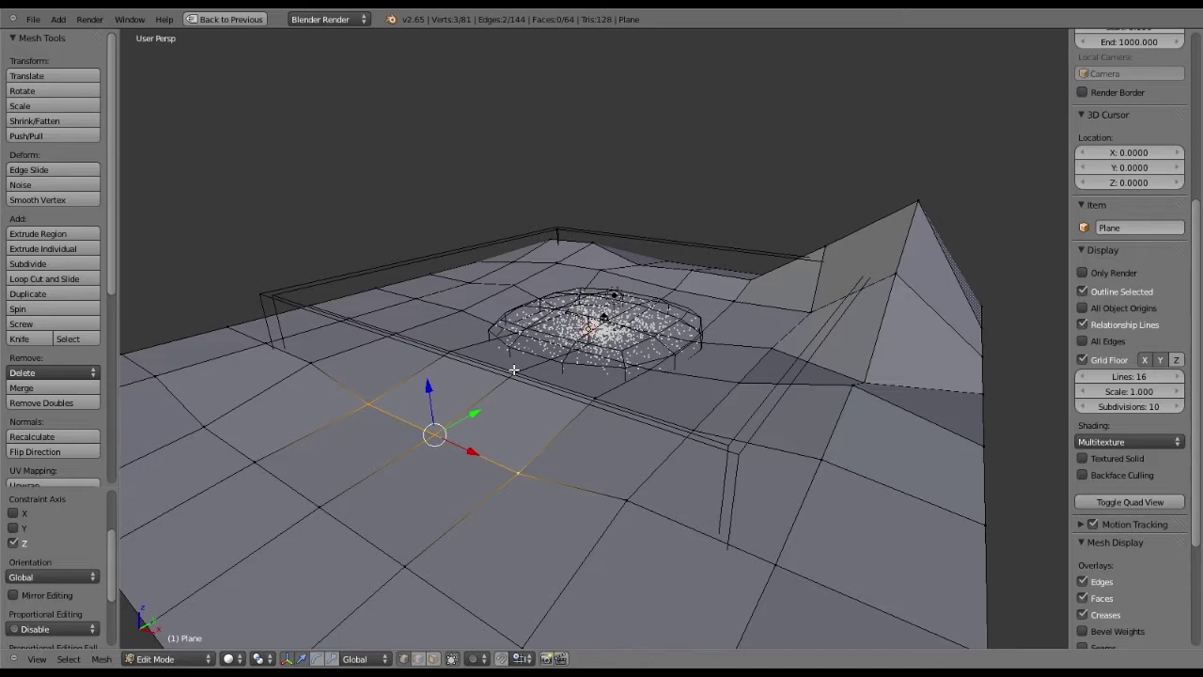
Select three vertices of the row just in front of the cloud and lower them along the Z axis
{"action": "right_click", "coordinate": [450, 352]}
{"action": "right_click", "coordinate": [515, 336], "text": "shift"}
{"action": "right_click", "coordinate": [513, 336], "text": "shift"}
{"action": "left_click_drag", "start_coordinate": [513, 335], "coordinate": [518, 351]}
{"action": "middle_click_drag", "start_coordinate": [546, 387], "coordinate": [585, 370]}
{"action": "left_click_drag", "start_coordinate": [585, 370], "coordinate": [586, 422]}
Select the three sunken vertices of the following outward row again and lower them further along the Z axis
{"action": "middle_click_drag", "start_coordinate": [585, 421], "coordinate": [576, 454]}
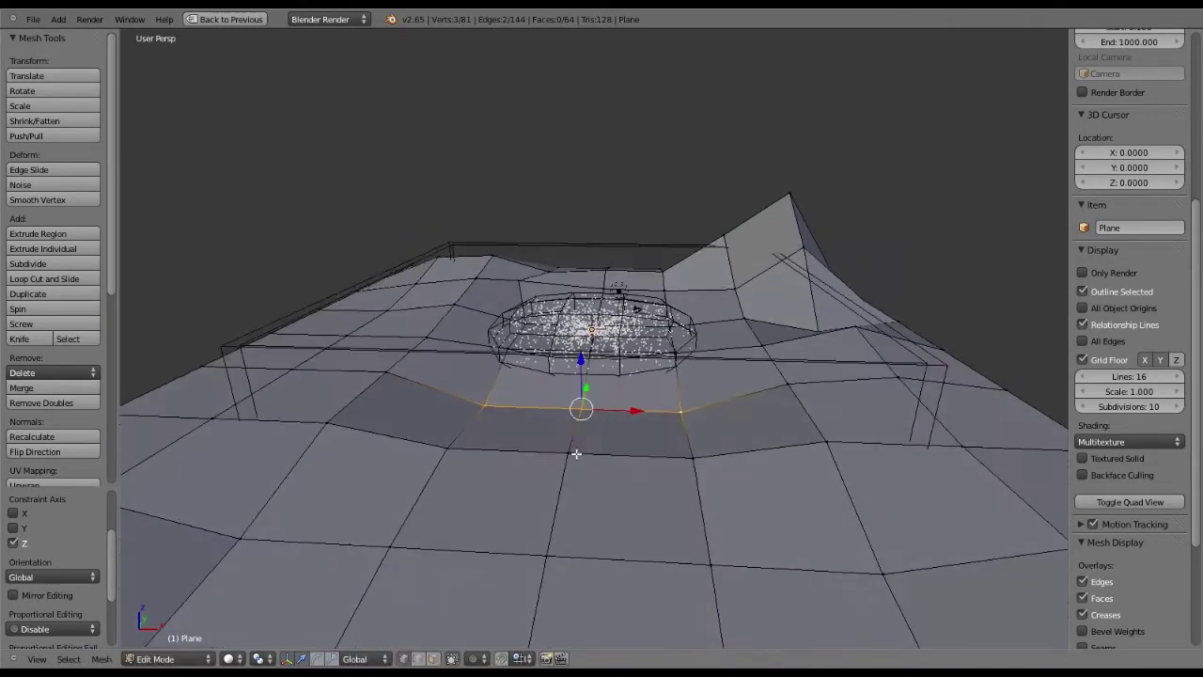
{"action": "right_click", "coordinate": [447, 449]}
{"action": "right_click", "coordinate": [567, 451], "text": "shift"}
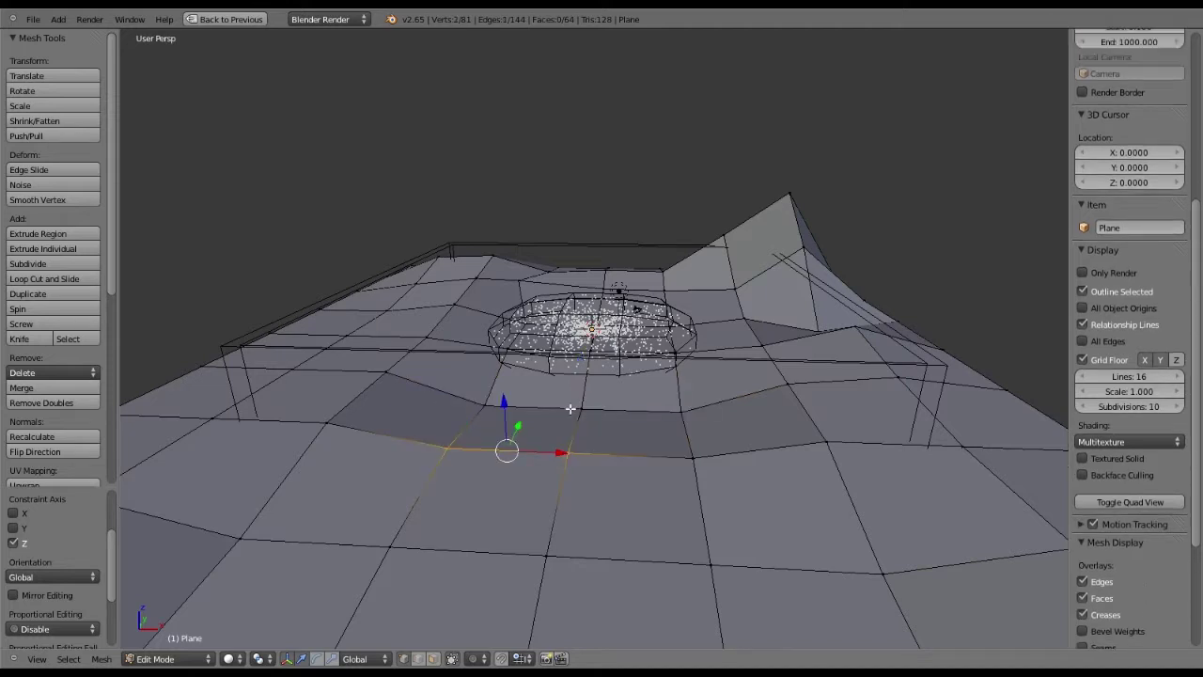
{"action": "right_click", "coordinate": [692, 458], "text": "shift"}
{"action": "left_click_drag", "start_coordinate": [570, 409], "coordinate": [569, 430]}
Select four vertices in the row just inside the plane's outer edge and lower them along the Z axis
{"action": "middle_click_drag", "start_coordinate": [562, 419], "coordinate": [826, 454]}
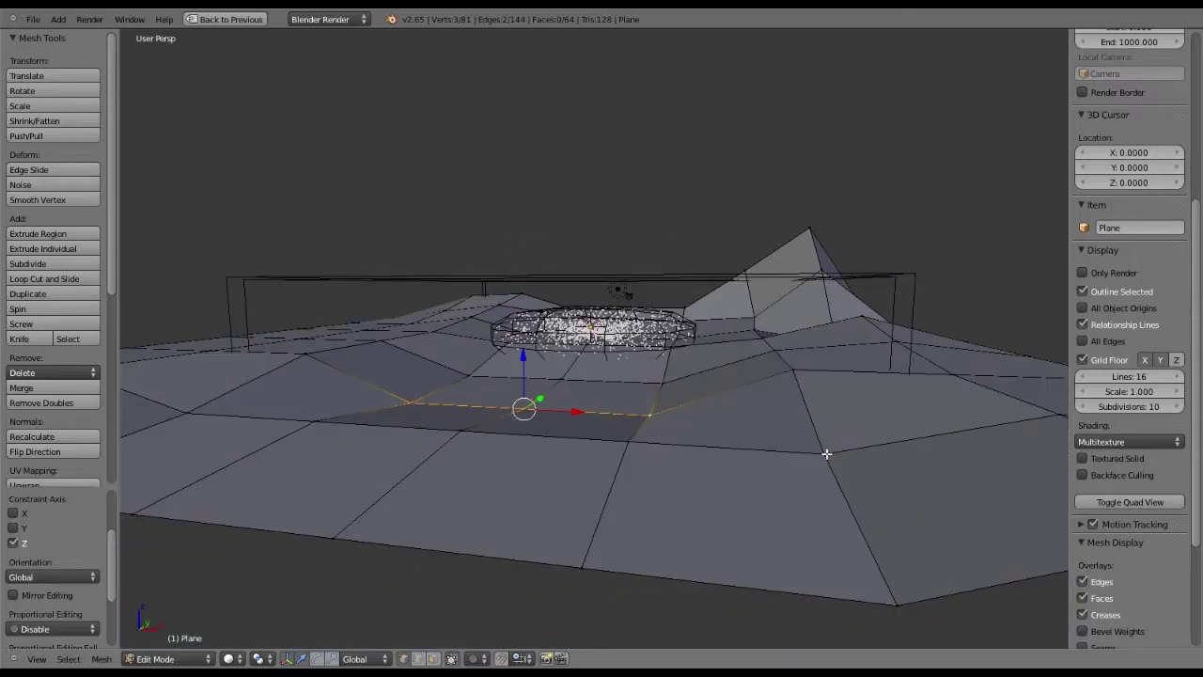
{"action": "right_click", "coordinate": [628, 442]}
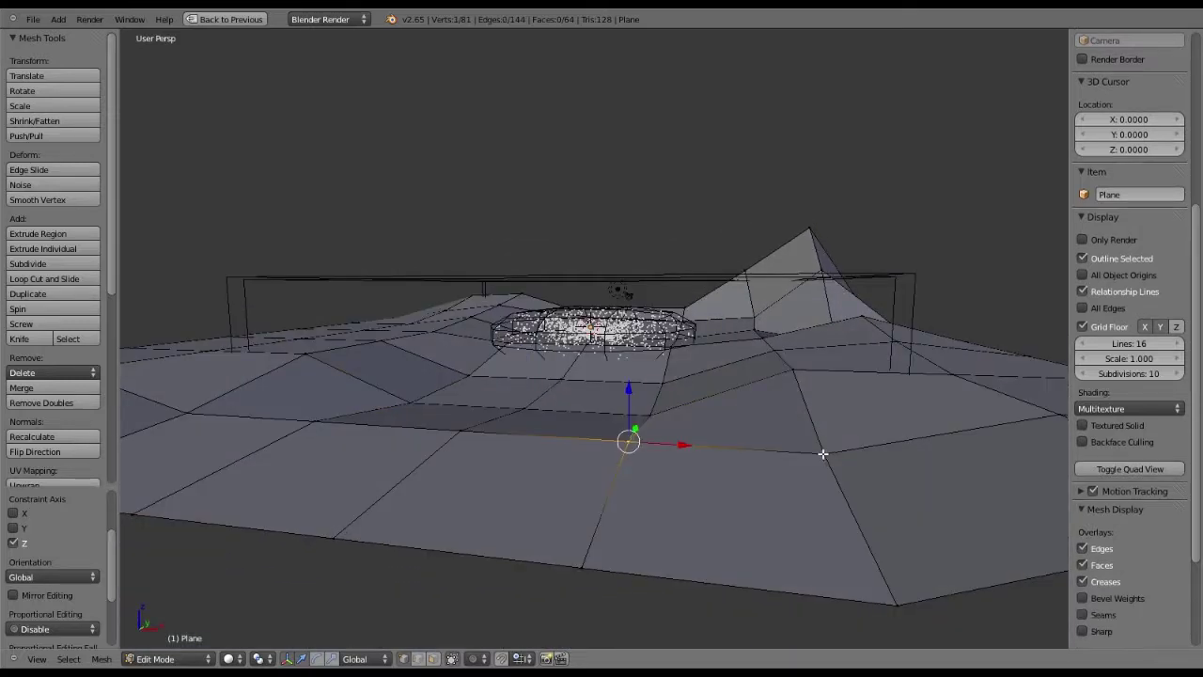
{"action": "right_click", "coordinate": [316, 422], "text": "shift"}
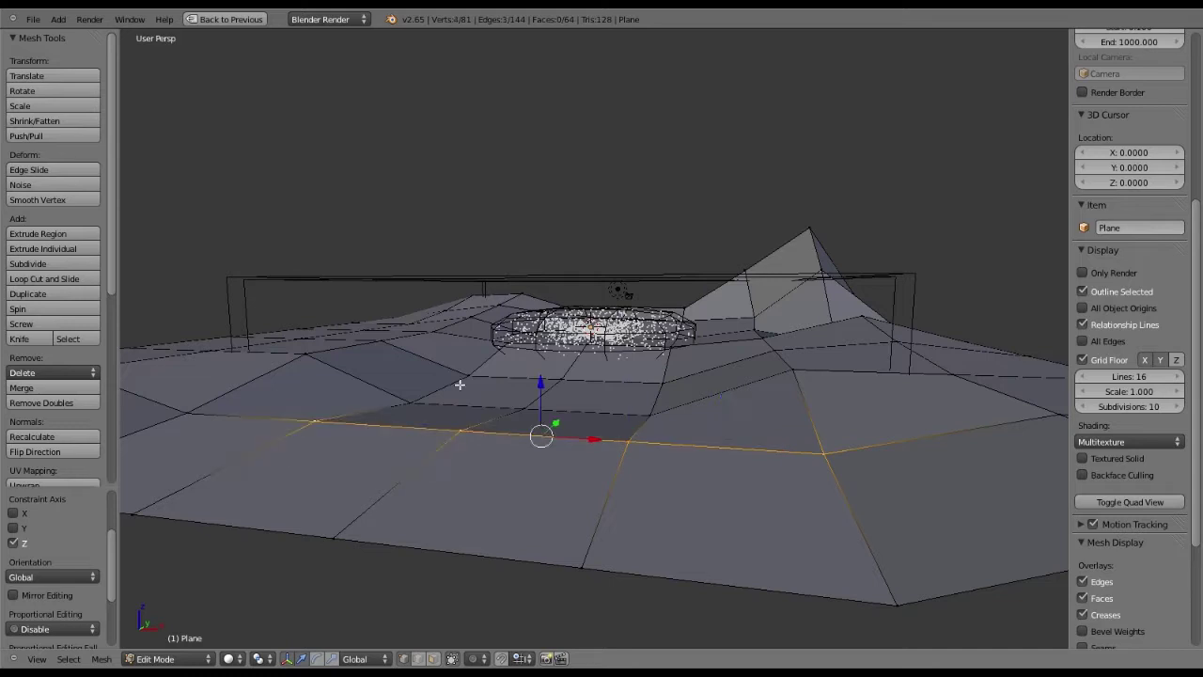
{"action": "left_click_drag", "start_coordinate": [459, 386], "coordinate": [454, 405]}
Select the five vertices of the lowered outer edge and move them further down along the Z axis
{"action": "middle_click_drag", "start_coordinate": [441, 442], "coordinate": [736, 499]}
{"action": "right_click", "coordinate": [548, 535]}
{"action": "right_click", "coordinate": [556, 458], "text": "shift"}
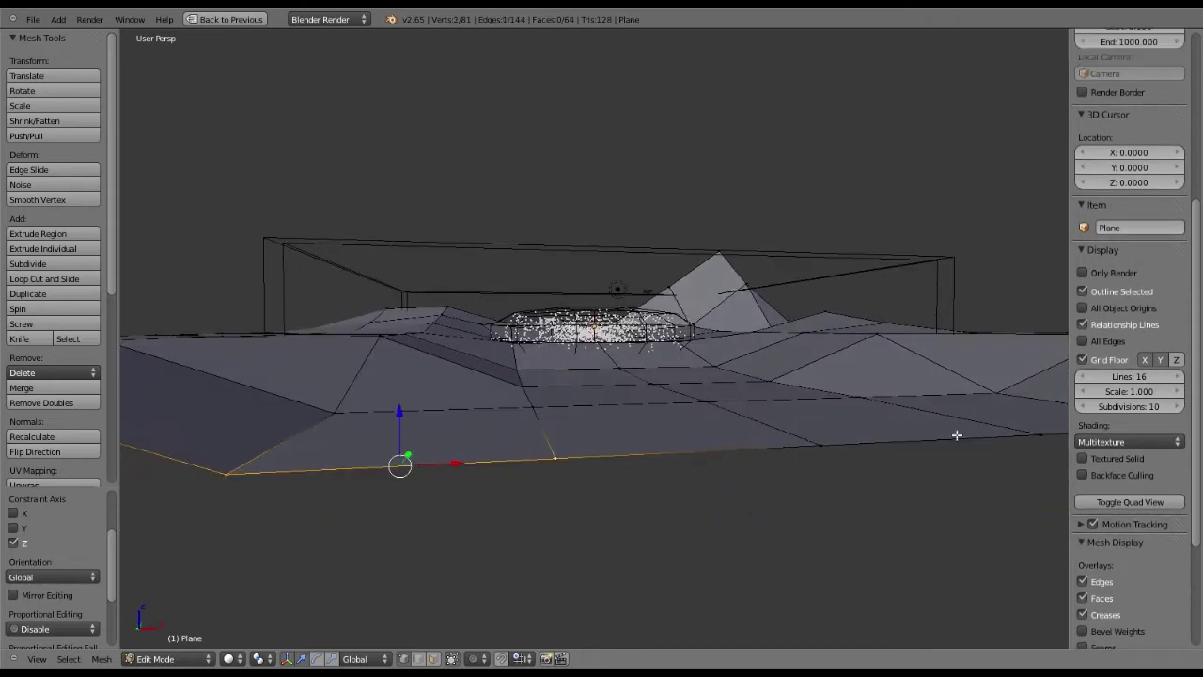
{"action": "right_click", "coordinate": [956, 435], "text": "shift"}
{"action": "middle_click_drag", "start_coordinate": [956, 435], "coordinate": [366, 499]}
{"action": "right_click", "coordinate": [185, 418], "text": "shift"}
{"action": "right_click", "coordinate": [185, 419], "text": "shift"}
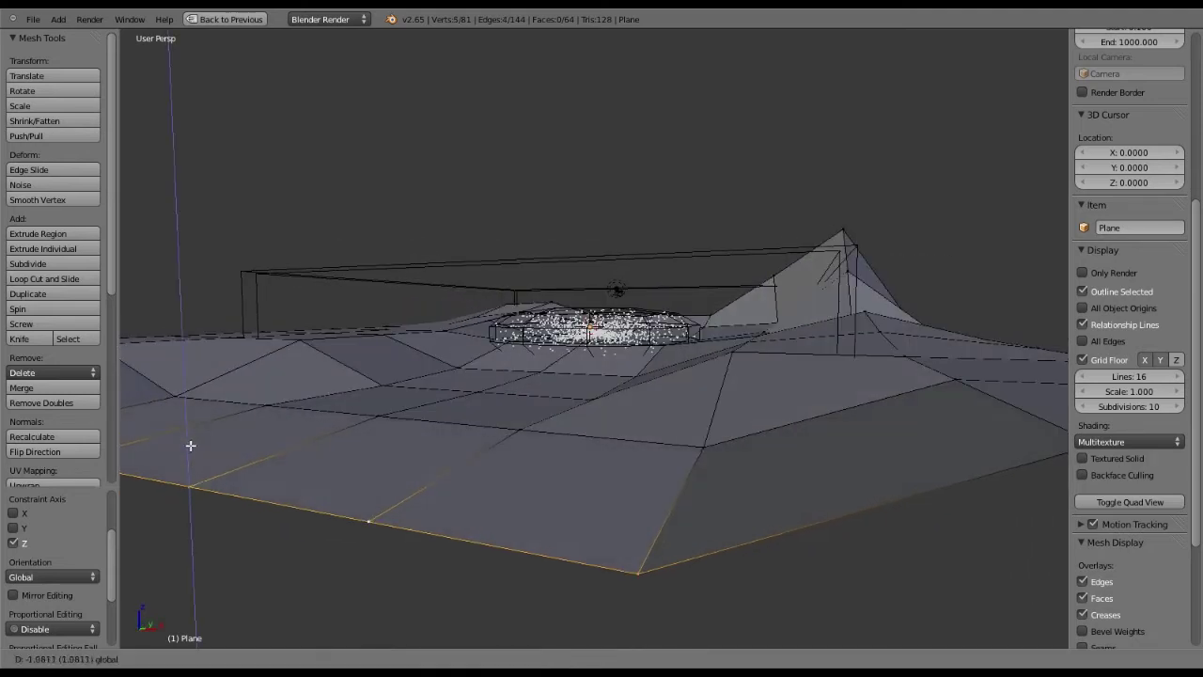
{"action": "middle_click_drag", "start_coordinate": [442, 395], "coordinate": [651, 313]}
{"action": "left_click_drag", "start_coordinate": [651, 312], "coordinate": [650, 343]}
Select the five vertices in the row just inside the outer edge and lower them slightly along Z
{"action": "middle_click_drag", "start_coordinate": [650, 344], "coordinate": [643, 388]}
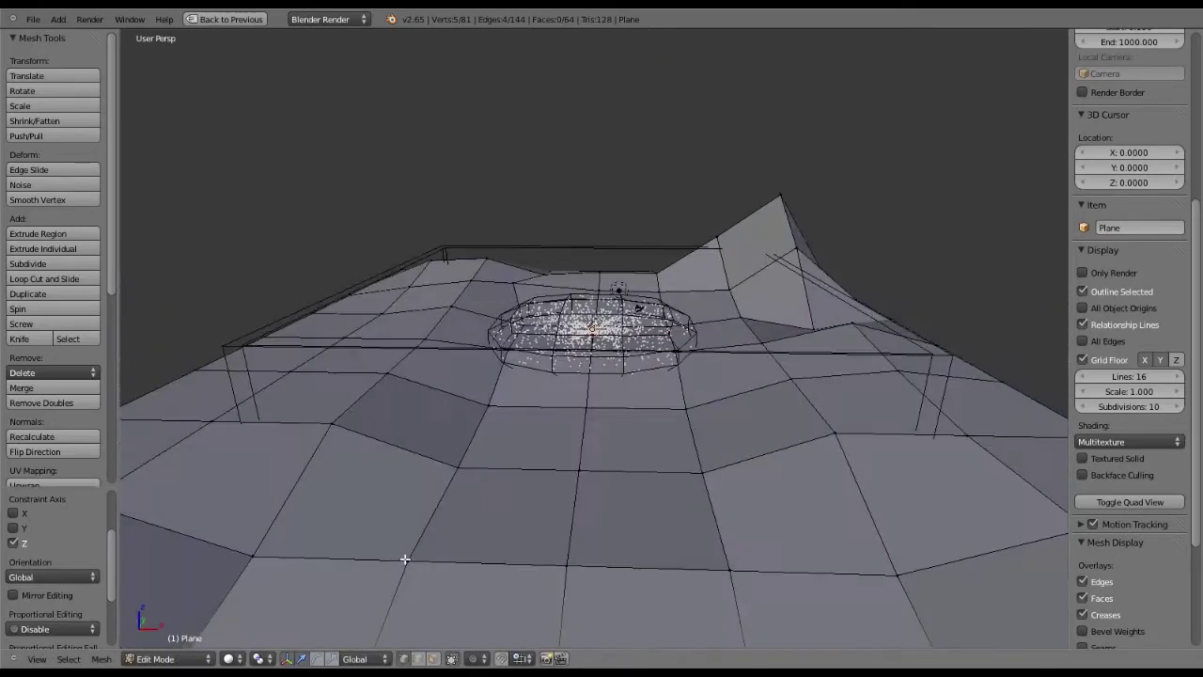
{"action": "right_click", "coordinate": [404, 559]}
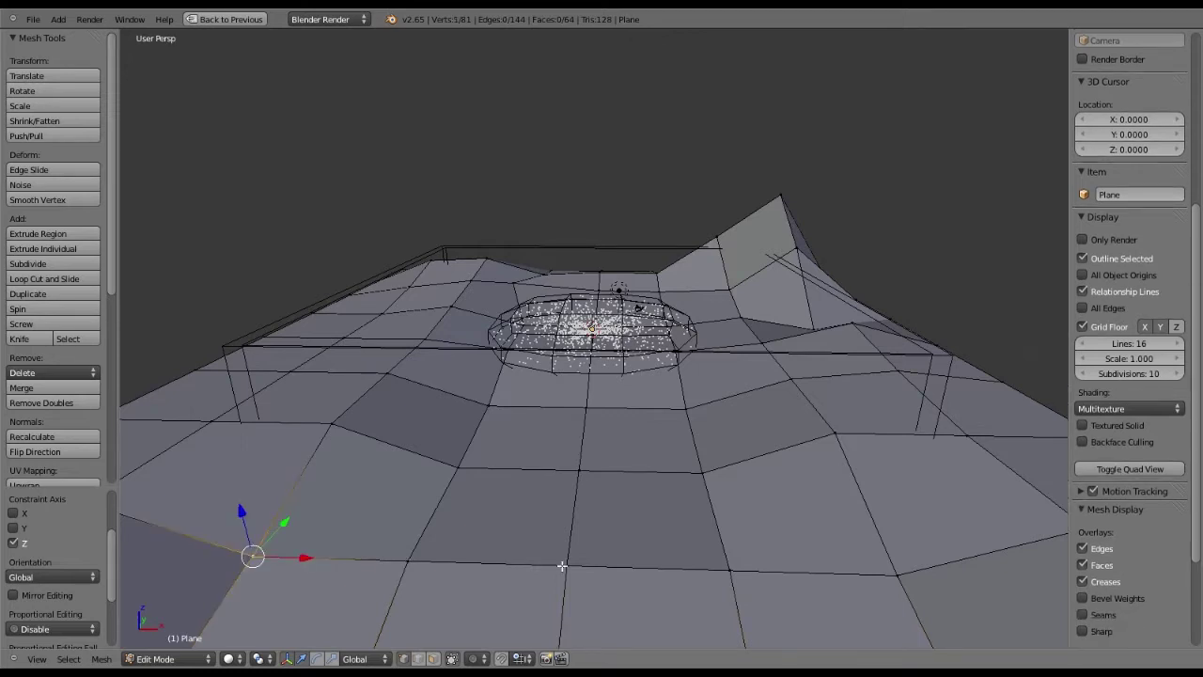
{"action": "right_click", "coordinate": [406, 561], "text": "shift"}
{"action": "right_click", "coordinate": [567, 564], "text": "shift"}
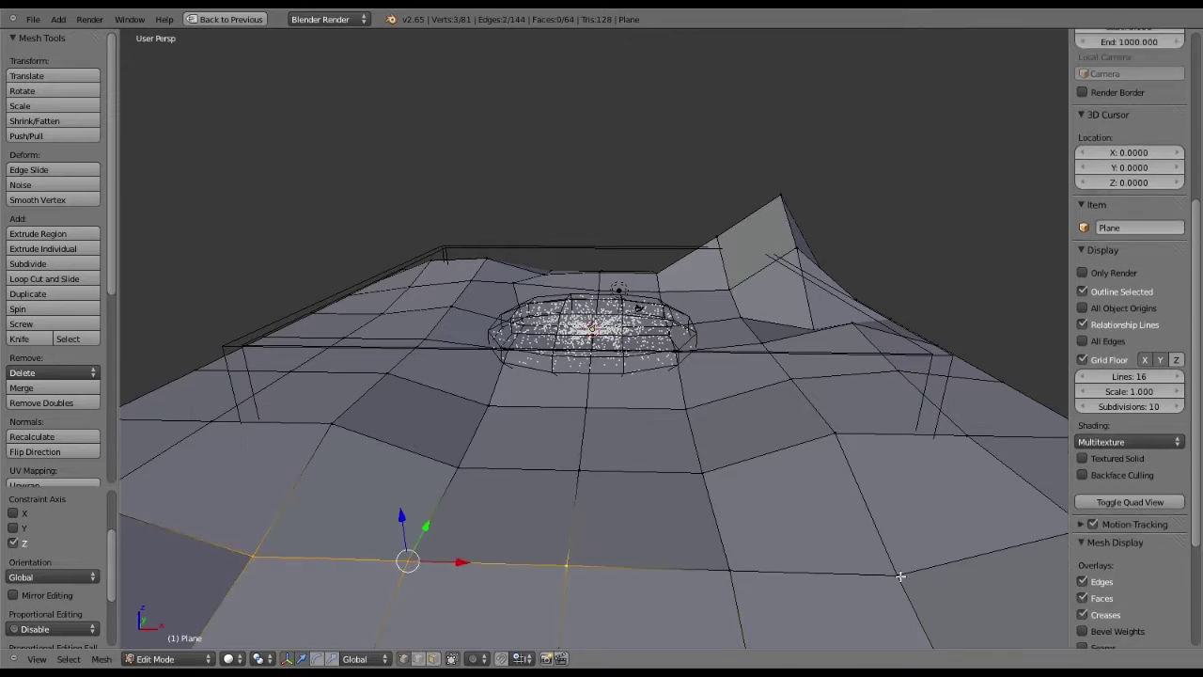
{"action": "right_click", "coordinate": [729, 569], "text": "shift"}
{"action": "right_click", "coordinate": [898, 574], "text": "shift"}
{"action": "left_click_drag", "start_coordinate": [567, 534], "coordinate": [346, 565]}
Move both end vertices of that row inward along the X axis, the one opposite the mountain by about 2.3 units
{"action": "right_click", "coordinate": [263, 563]}
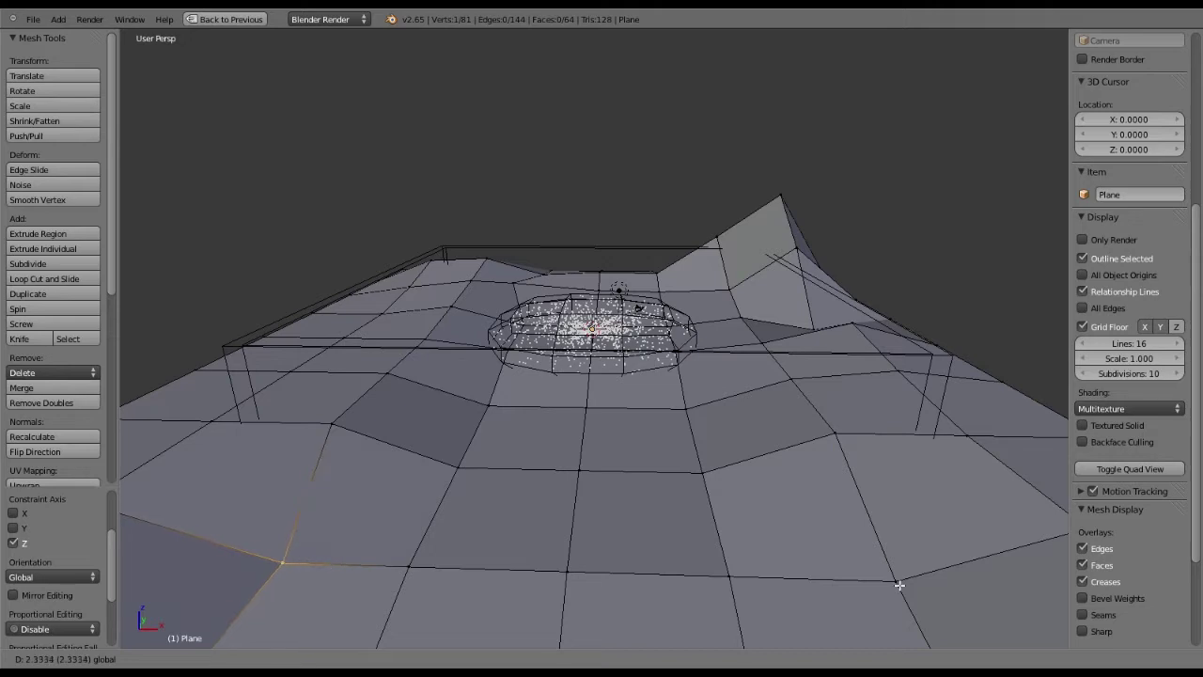
{"action": "right_click", "coordinate": [948, 587]}
{"action": "left_click_drag", "start_coordinate": [932, 585], "coordinate": [911, 585]}
Shift the next vertex inward on the mountain-side bank towards the valley along X and lower it slightly along Z
{"action": "right_click", "coordinate": [887, 434]}
{"action": "left_click_drag", "start_coordinate": [887, 434], "coordinate": [856, 442]}
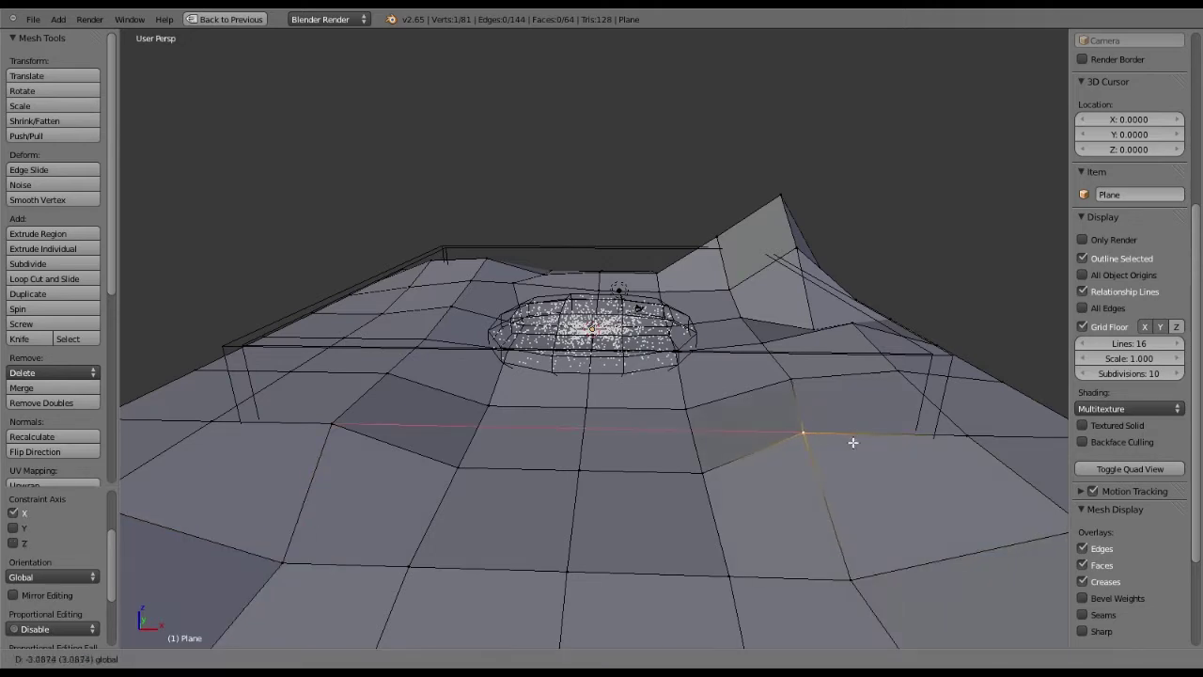
{"action": "mouse_move", "coordinate": [775, 389]}
{"action": "left_mouse_down"}
{"action": "mouse_move", "coordinate": [776, 422]}
{"action": "mouse_move", "coordinate": [777, 403]}
{"action": "left_mouse_up"}
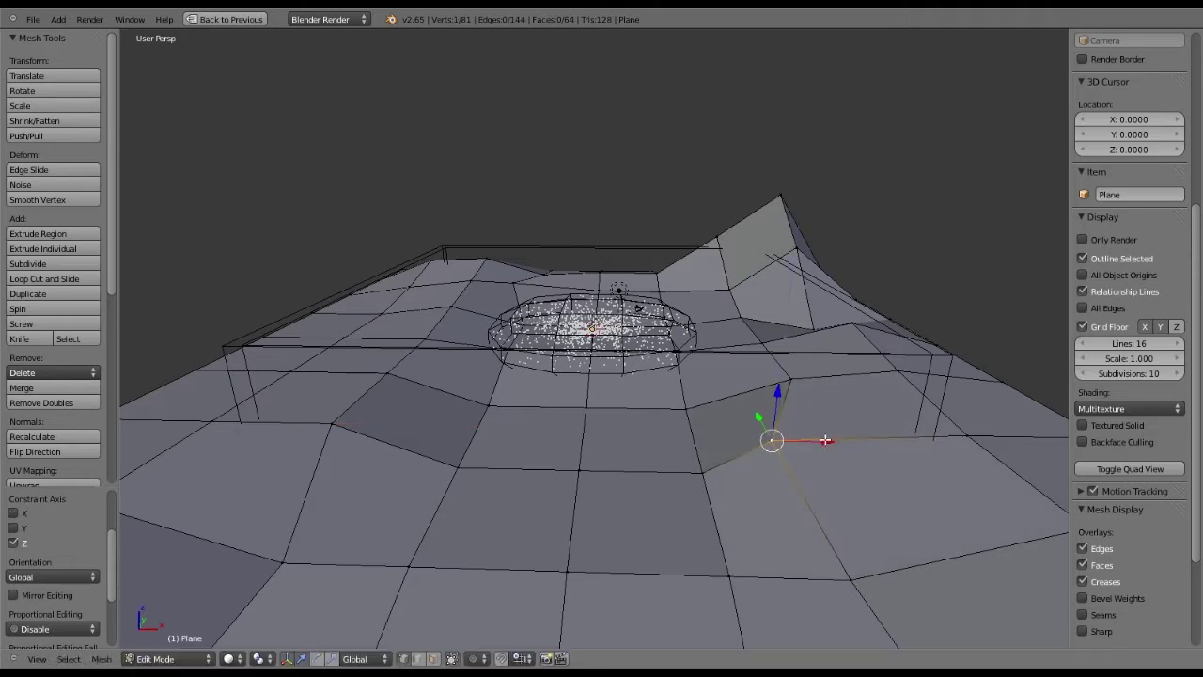
{"action": "left_click_drag", "start_coordinate": [825, 440], "coordinate": [806, 440]}
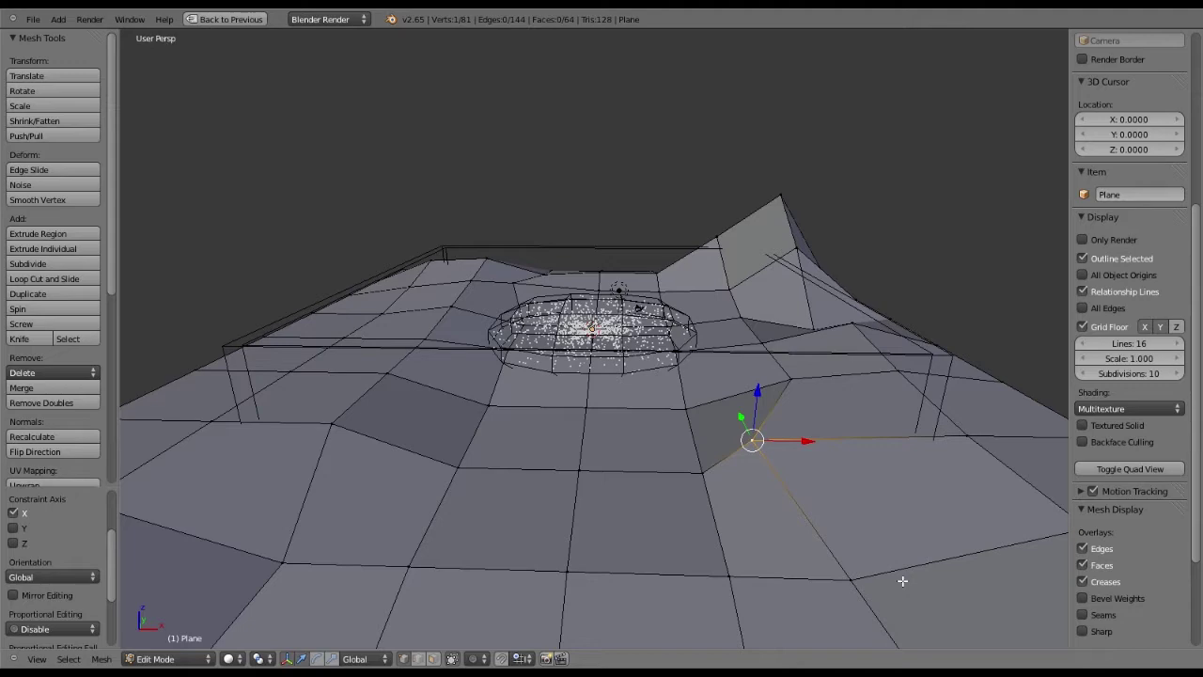
Move the mountain-side bank vertex in the row just inside the outer edge inward along X and raise it along Z
{"action": "right_click", "coordinate": [902, 581]}
{"action": "left_click_drag", "start_coordinate": [900, 581], "coordinate": [863, 575]}
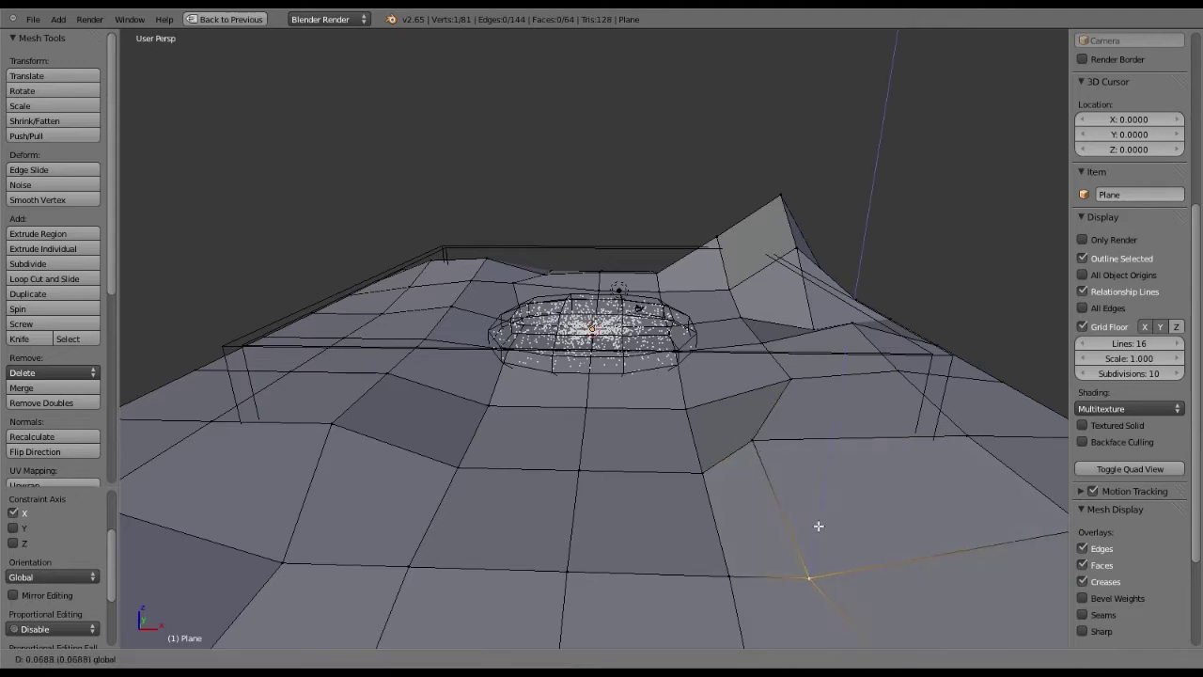
{"action": "left_click_drag", "start_coordinate": [819, 517], "coordinate": [820, 500]}
{"action": "middle_click_drag", "start_coordinate": [879, 556], "coordinate": [852, 537]}
{"action": "scroll", "coordinate": [799, 497], "scroll_direction": "down", "scroll_amount": 2}
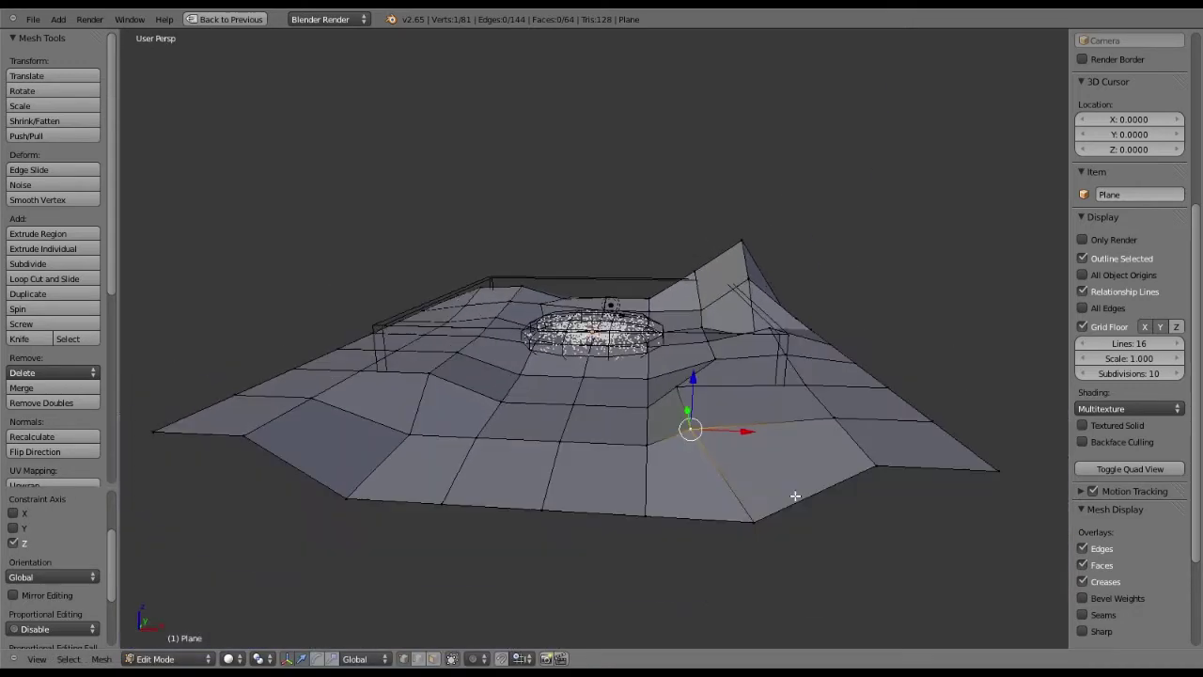
Raise the mountain-side bank vertex on the outer edge along Z and move it inward along the X axis
{"action": "middle_click_drag", "start_coordinate": [795, 494], "coordinate": [755, 421]}
{"action": "right_click", "coordinate": [749, 457]}
{"action": "left_click_drag", "start_coordinate": [752, 419], "coordinate": [757, 394]}
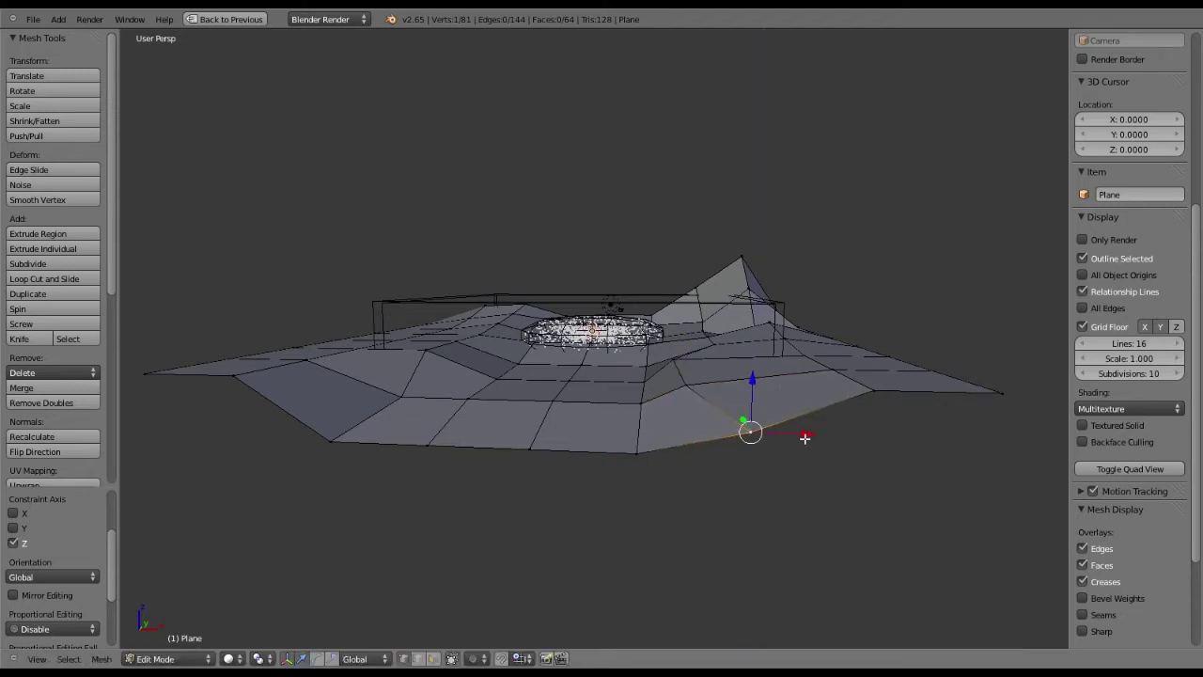
{"action": "left_click_drag", "start_coordinate": [804, 437], "coordinate": [780, 438]}
{"action": "left_click_drag", "start_coordinate": [388, 404], "coordinate": [389, 404]}
Raise the two outermost vertices on the valley's opposite bank along Z and shift each outward along X
{"action": "middle_click_drag", "start_coordinate": [389, 404], "coordinate": [497, 379]}
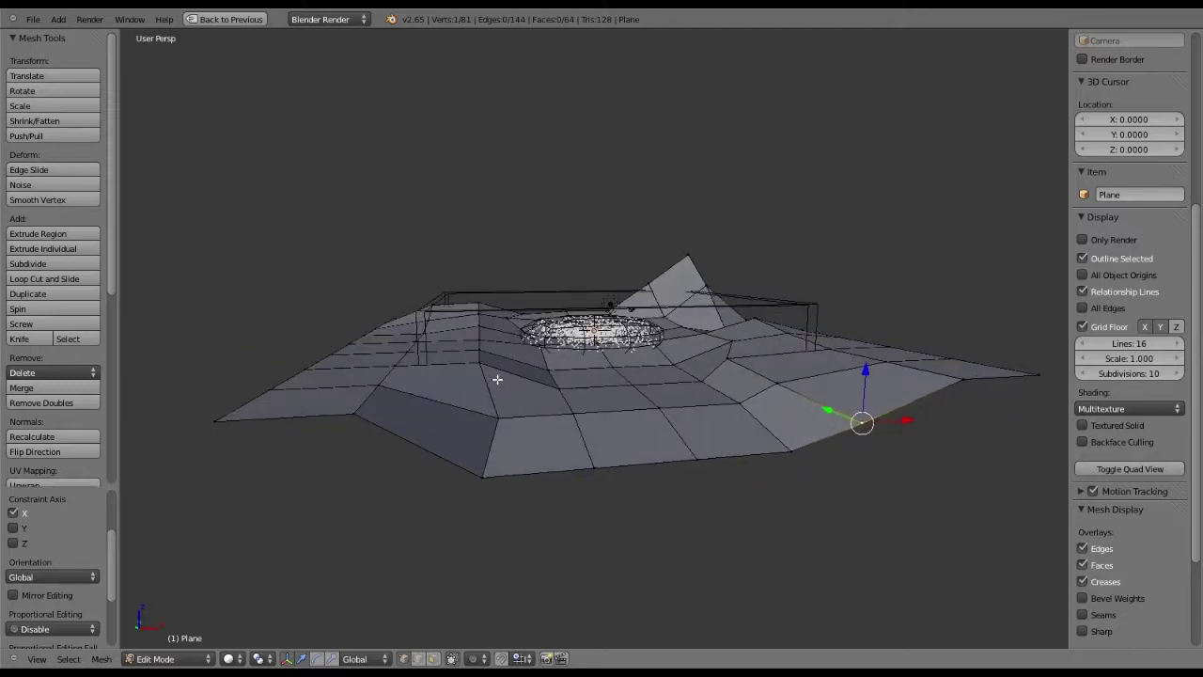
{"action": "right_click", "coordinate": [498, 411]}
{"action": "left_click_drag", "start_coordinate": [496, 378], "coordinate": [494, 352]}
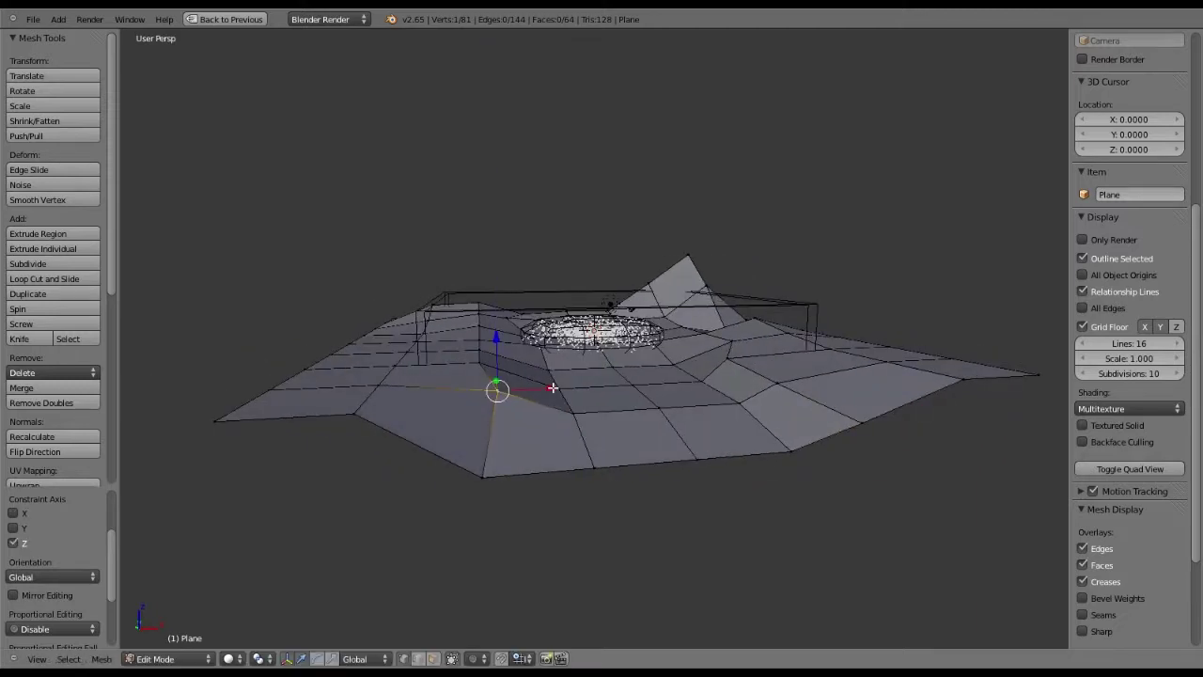
{"action": "left_click_drag", "start_coordinate": [553, 387], "coordinate": [531, 387]}
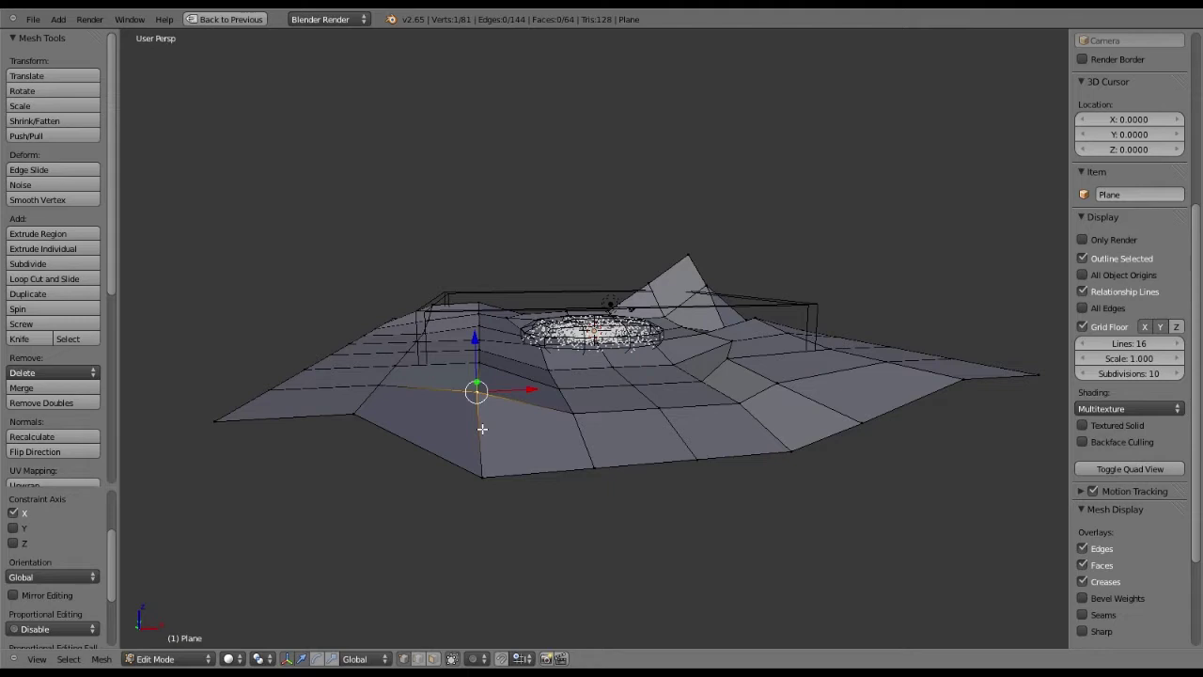
{"action": "left_click_drag", "start_coordinate": [480, 424], "coordinate": [481, 368]}
{"action": "left_click_drag", "start_coordinate": [526, 419], "coordinate": [503, 421]}
Widen the valley floor by moving its side vertices in the outermost rows outward along the X axis
{"action": "middle_click_drag", "start_coordinate": [600, 449], "coordinate": [546, 398]}
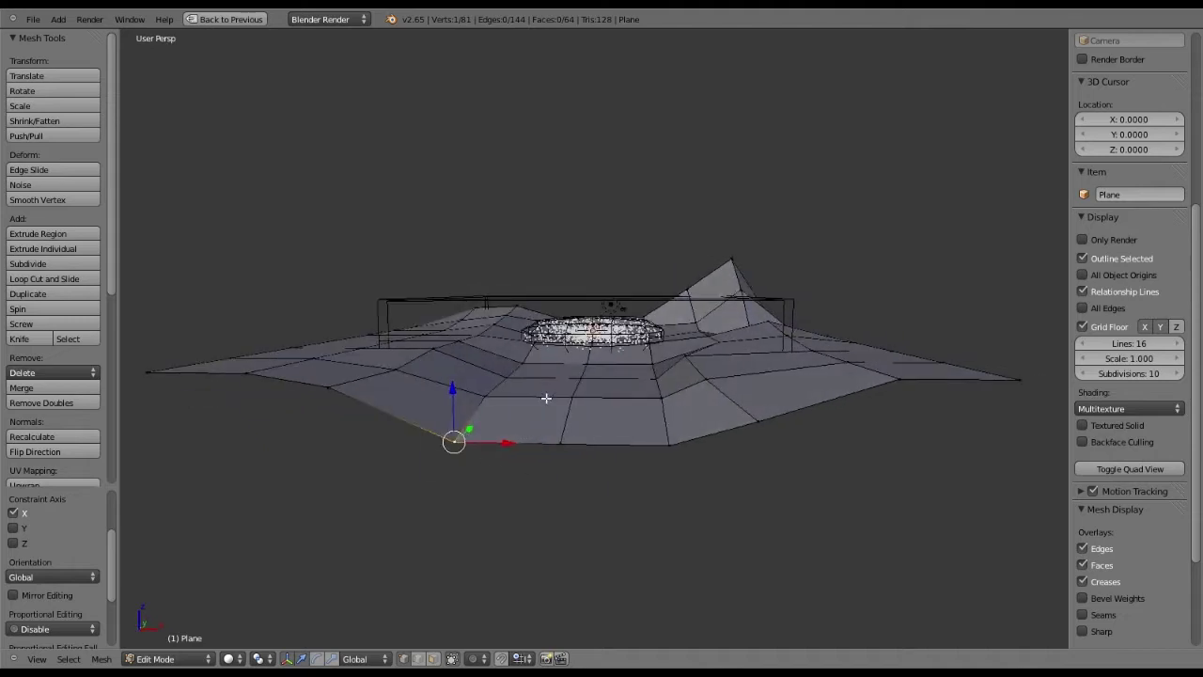
{"action": "left_click_drag", "start_coordinate": [545, 397], "coordinate": [512, 394]}
{"action": "right_click", "coordinate": [486, 444]}
{"action": "left_click_drag", "start_coordinate": [486, 444], "coordinate": [442, 436]}
{"action": "right_click", "coordinate": [729, 447]}
{"action": "left_click_drag", "start_coordinate": [731, 447], "coordinate": [769, 448]}
{"action": "mouse_move", "coordinate": [710, 401]}
{"action": "left_mouse_down"}
{"action": "mouse_move", "coordinate": [727, 401]}
{"action": "mouse_move", "coordinate": [713, 383]}
{"action": "left_mouse_up"}
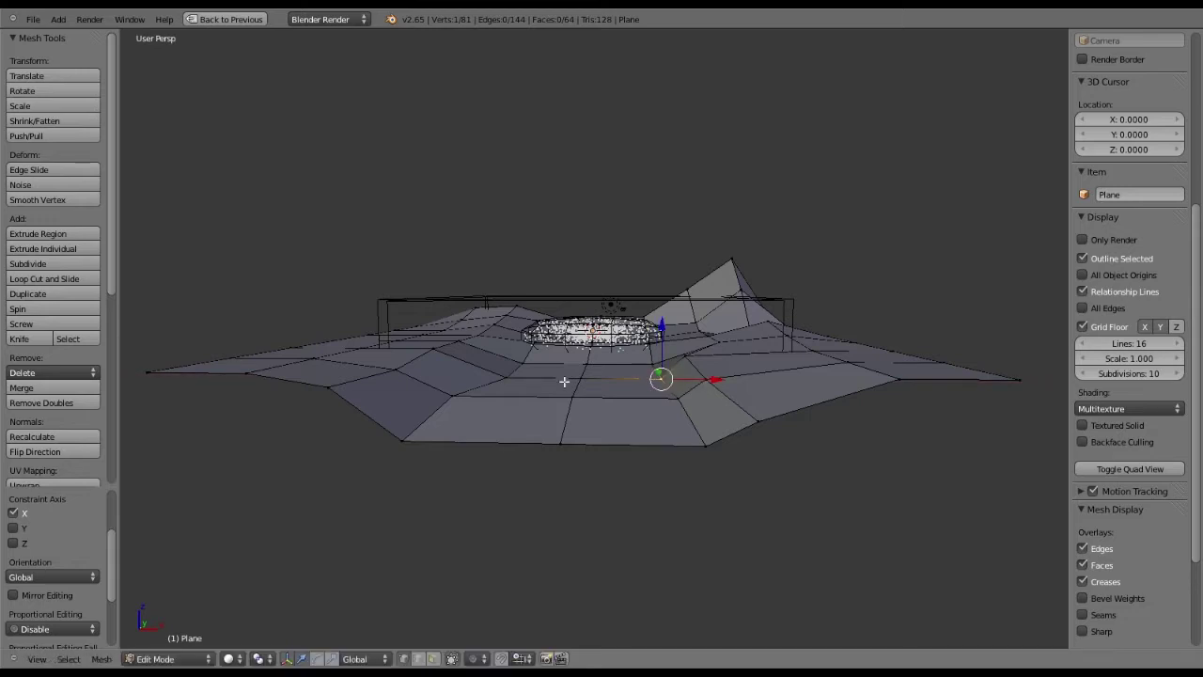
Examine the valley's shape and its banks in front of the cloud from several angles and distances
{"action": "middle_click_drag", "start_coordinate": [561, 381], "coordinate": [661, 400]}
{"action": "scroll", "coordinate": [662, 400], "scroll_direction": "down", "scroll_amount": 2}
{"action": "scroll", "coordinate": [668, 399], "scroll_direction": "up", "scroll_amount": 4}
{"action": "scroll", "coordinate": [669, 399], "scroll_direction": "down", "scroll_amount": 4}
{"action": "scroll", "coordinate": [671, 402], "scroll_direction": "up", "scroll_amount": 2}
{"action": "scroll", "coordinate": [673, 396], "scroll_direction": "down", "scroll_amount": 3}
{"action": "scroll", "coordinate": [582, 377], "scroll_direction": "up", "scroll_amount": 3}
{"action": "middle_click_drag", "start_coordinate": [604, 400], "coordinate": [716, 439]}
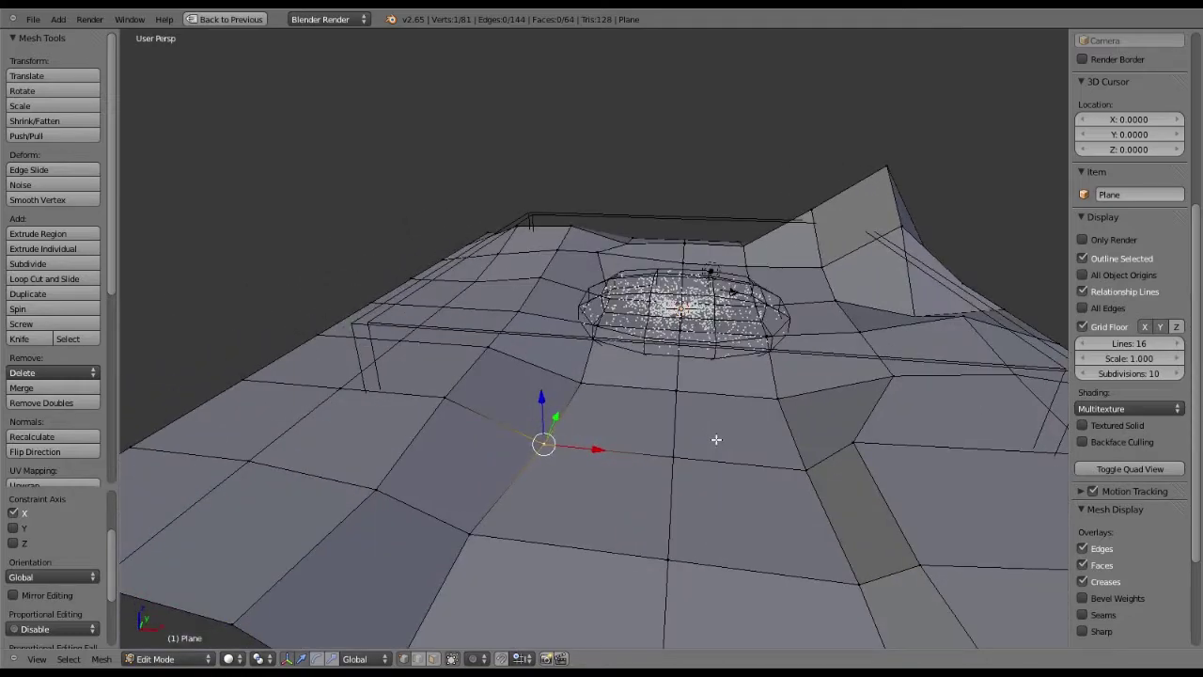
{"action": "scroll", "coordinate": [716, 439], "scroll_direction": "up", "scroll_amount": 1}
{"action": "middle_click_drag", "start_coordinate": [716, 439], "coordinate": [772, 312]}
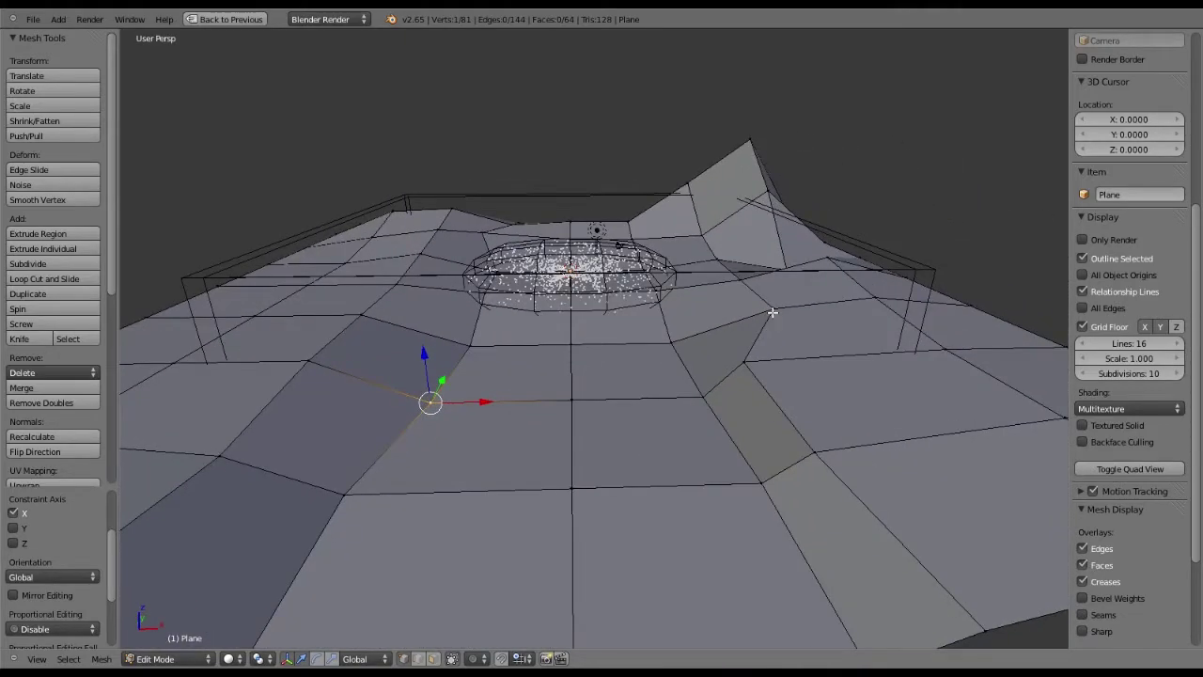
Move the mountain-side bank vertex nearest the cloud towards the valley along the X axis
{"action": "right_click", "coordinate": [773, 312]}
{"action": "right_click", "coordinate": [821, 314]}
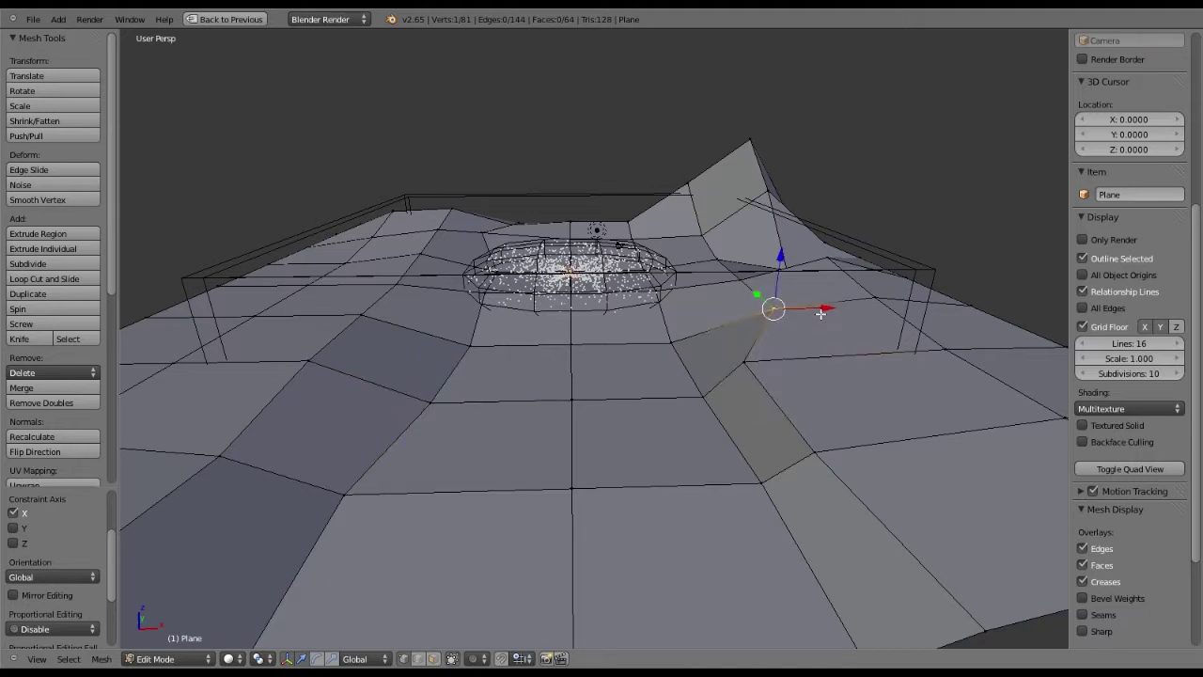
{"action": "left_click_drag", "start_coordinate": [821, 313], "coordinate": [784, 314]}
Select two vertices on the opposite bank near the cloud and shift them towards the valley along X
{"action": "right_click", "coordinate": [395, 337]}
{"action": "right_click", "coordinate": [396, 335], "text": "shift"}
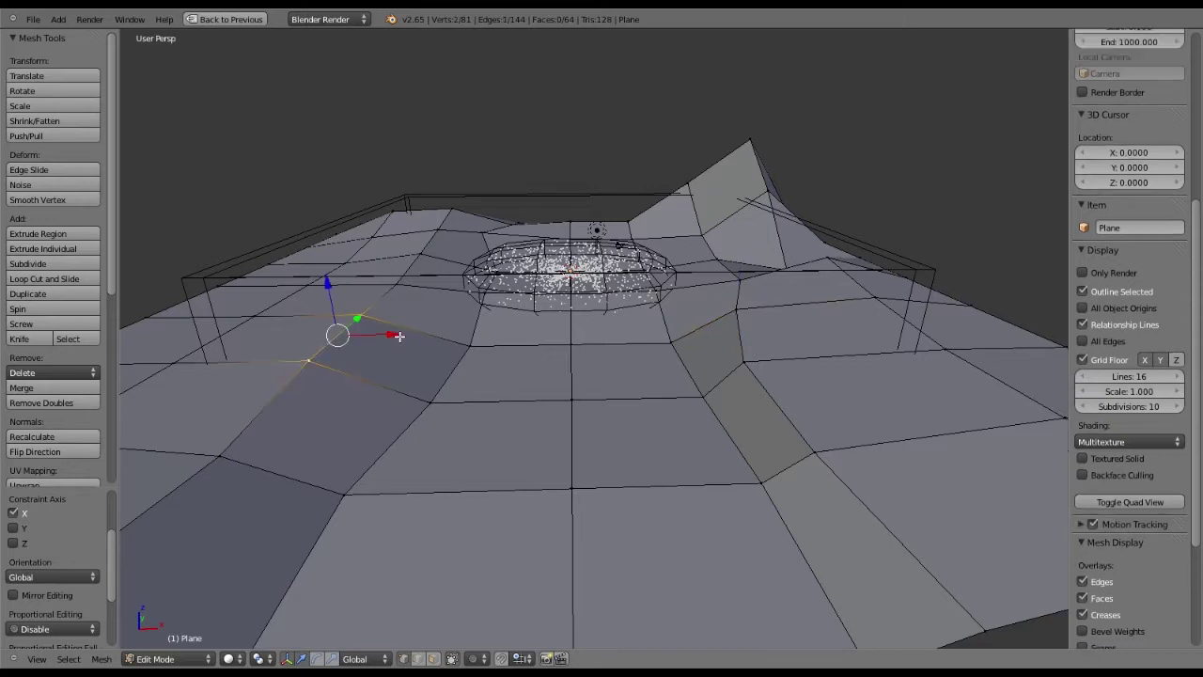
{"action": "left_click_drag", "start_coordinate": [399, 336], "coordinate": [453, 288]}
{"action": "right_click", "coordinate": [406, 314]}
{"action": "right_click", "coordinate": [400, 283]}
Move the vertex at the mountain's foot along the X axis and raise it along the Z axis
{"action": "left_click_drag", "start_coordinate": [740, 280], "coordinate": [763, 277]}
{"action": "right_click", "coordinate": [785, 279]}
{"action": "middle_click_drag", "start_coordinate": [763, 277], "coordinate": [871, 317]}
{"action": "right_click", "coordinate": [872, 316]}
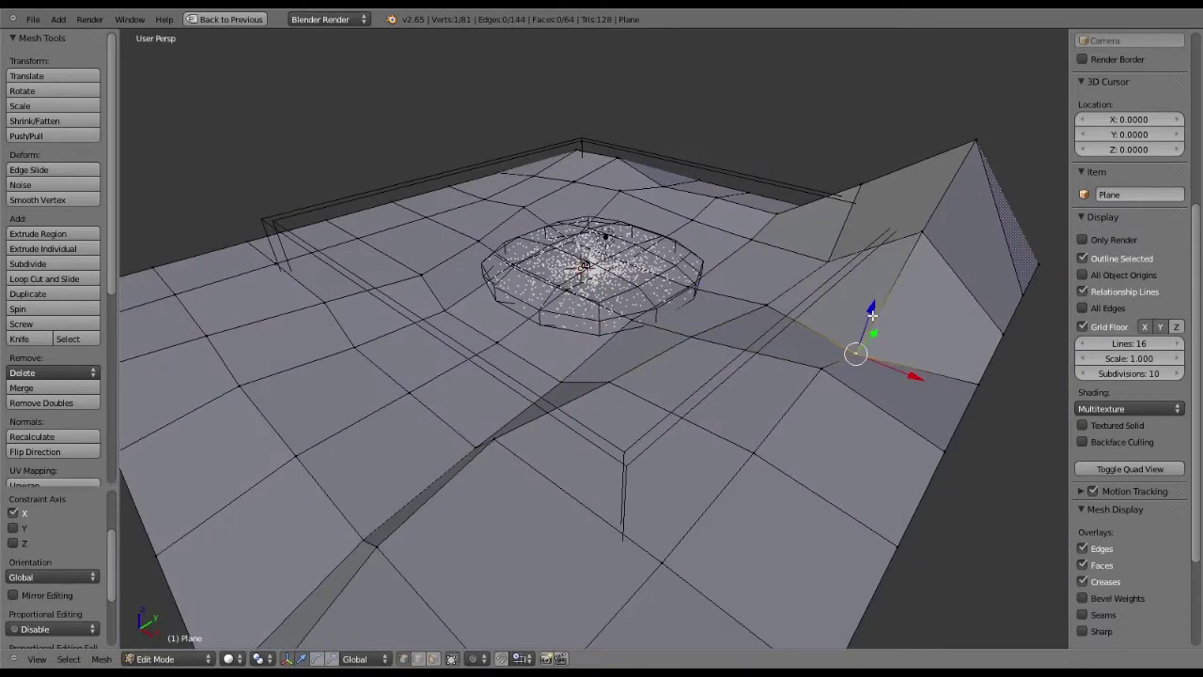
{"action": "left_click_drag", "start_coordinate": [872, 316], "coordinate": [877, 285]}
Reposition neighbouring vertices around the mountain's foot and adjust the height of one on its cloud-facing flank along Z
{"action": "mouse_move", "coordinate": [766, 303]}
{"action": "left_mouse_down"}
{"action": "mouse_move", "coordinate": [795, 311]}
{"action": "mouse_move", "coordinate": [779, 313]}
{"action": "left_mouse_up"}
{"action": "right_click", "coordinate": [814, 327]}
{"action": "middle_click_drag", "start_coordinate": [779, 314], "coordinate": [837, 454]}
{"action": "right_click", "coordinate": [838, 454]}
{"action": "left_click_drag", "start_coordinate": [838, 454], "coordinate": [793, 437]}
{"action": "left_click_drag", "start_coordinate": [753, 393], "coordinate": [824, 362]}
{"action": "middle_click_drag", "start_coordinate": [824, 362], "coordinate": [568, 423]}
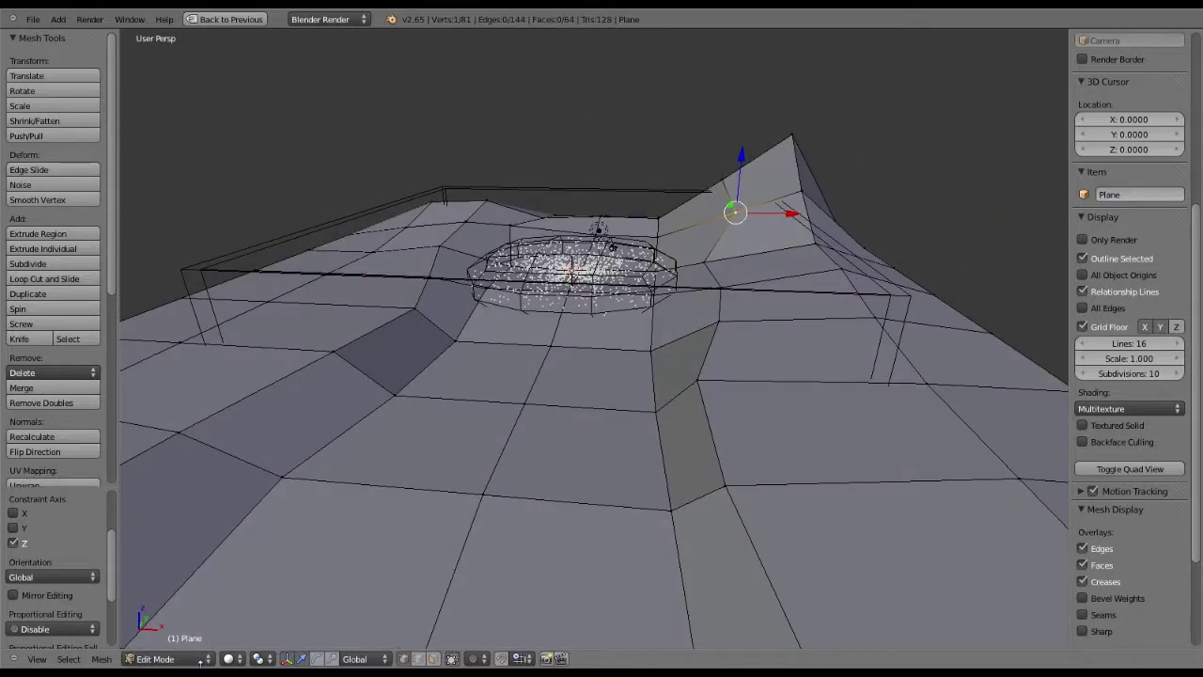
Switch to face selection and select the valley-floor faces from the near edge up to the cloud
{"action": "left_click", "coordinate": [434, 657]}
{"action": "right_click", "coordinate": [329, 564]}
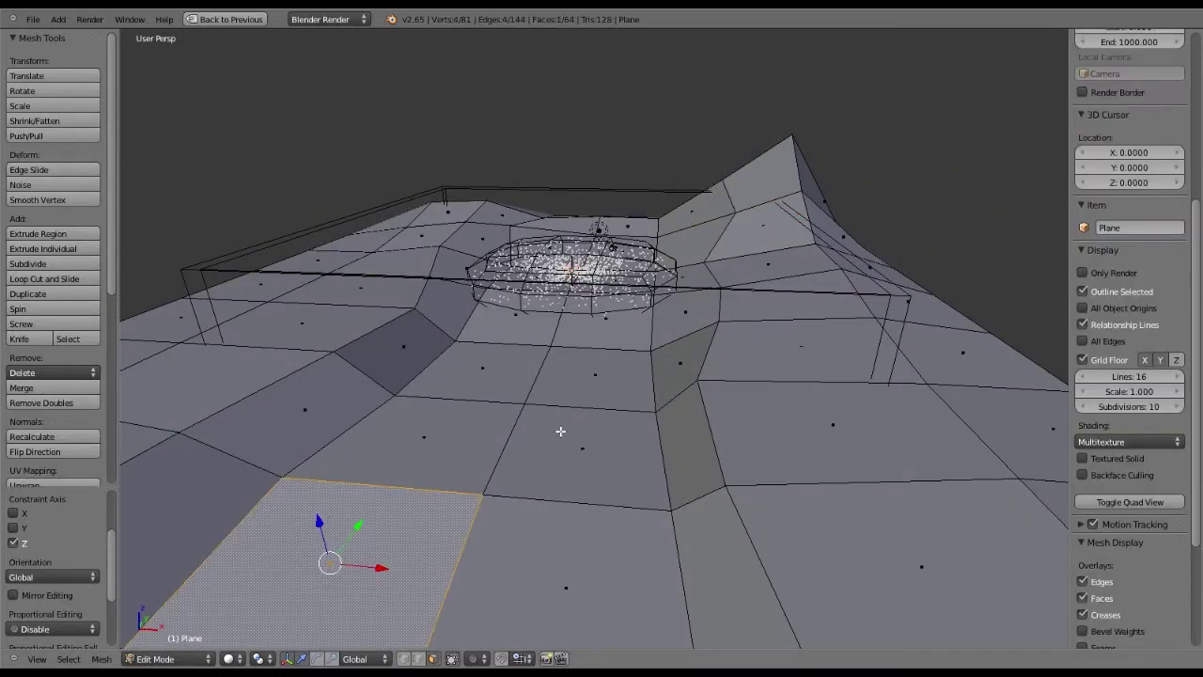
{"action": "right_click", "coordinate": [575, 575], "text": "shift"}
{"action": "right_click", "coordinate": [576, 453], "text": "shift"}
{"action": "right_click", "coordinate": [423, 441], "text": "shift"}
{"action": "right_click", "coordinate": [480, 372], "text": "shift"}
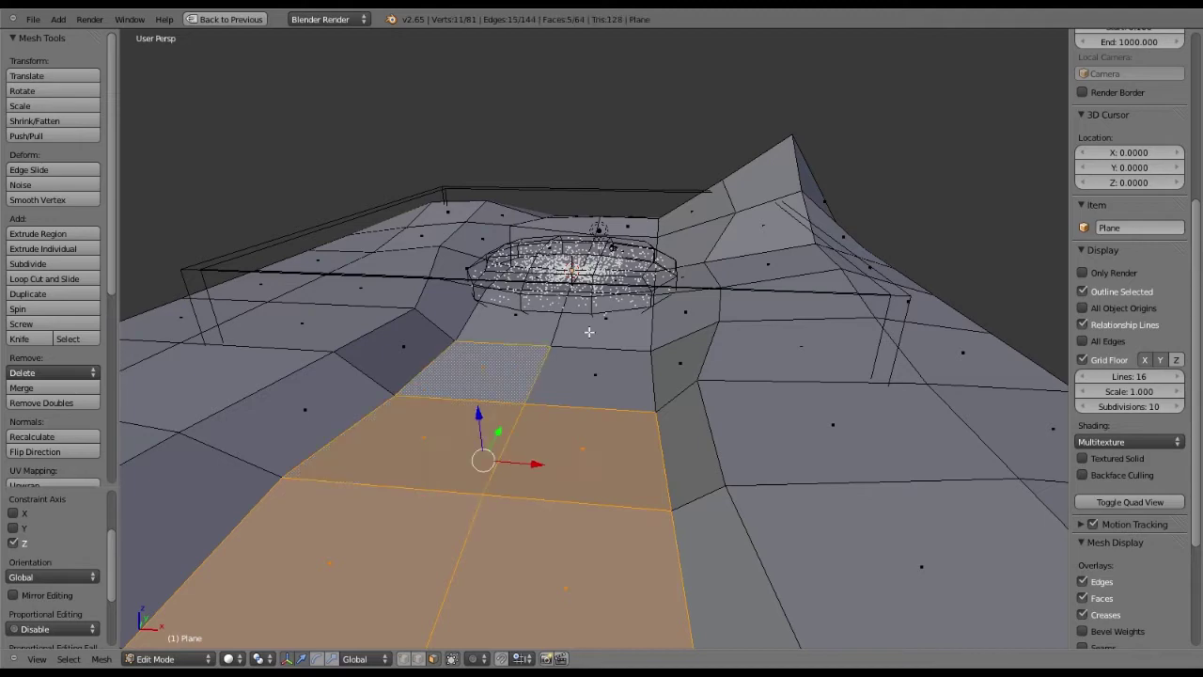
{"action": "right_click", "coordinate": [590, 378], "text": "shift"}
{"action": "right_click", "coordinate": [602, 322], "text": "shift"}
{"action": "right_click", "coordinate": [527, 319], "text": "shift"}
Extend the selection with the valley-floor faces beneath and behind the cloud, as far as the opposite edge
{"action": "middle_click_drag", "start_coordinate": [571, 348], "coordinate": [584, 439]}
{"action": "right_click", "coordinate": [528, 293], "text": "shift"}
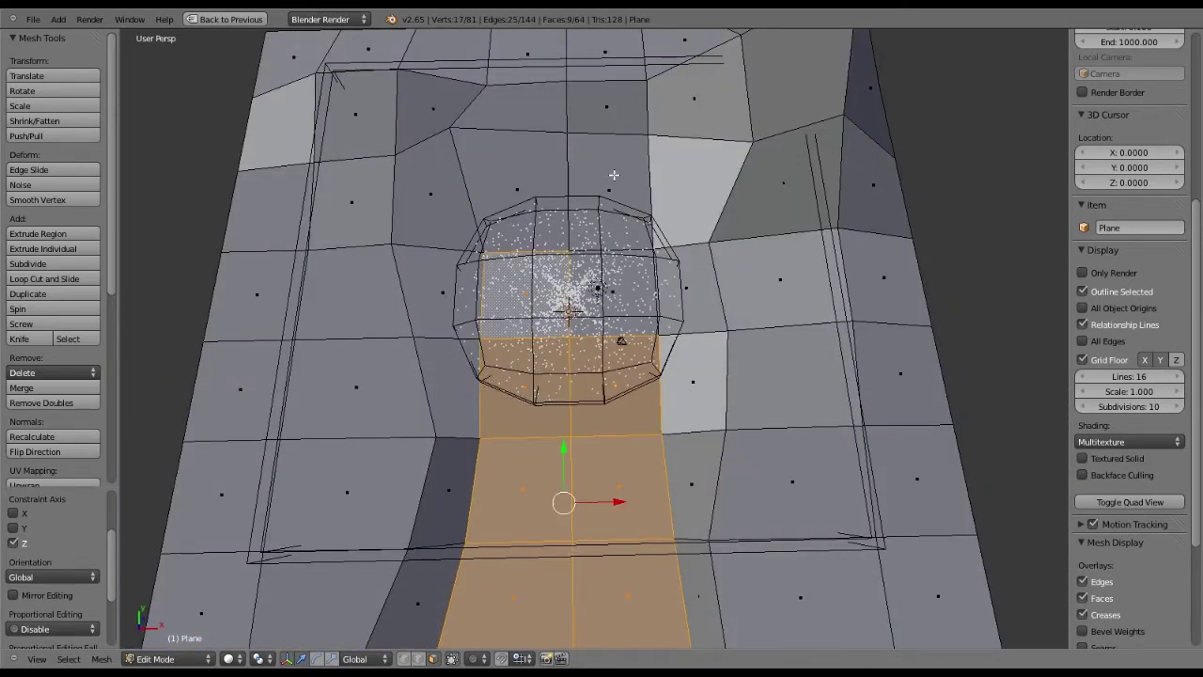
{"action": "right_click", "coordinate": [612, 287], "text": "shift"}
{"action": "right_click", "coordinate": [606, 184], "text": "shift"}
{"action": "right_click", "coordinate": [512, 178], "text": "shift"}
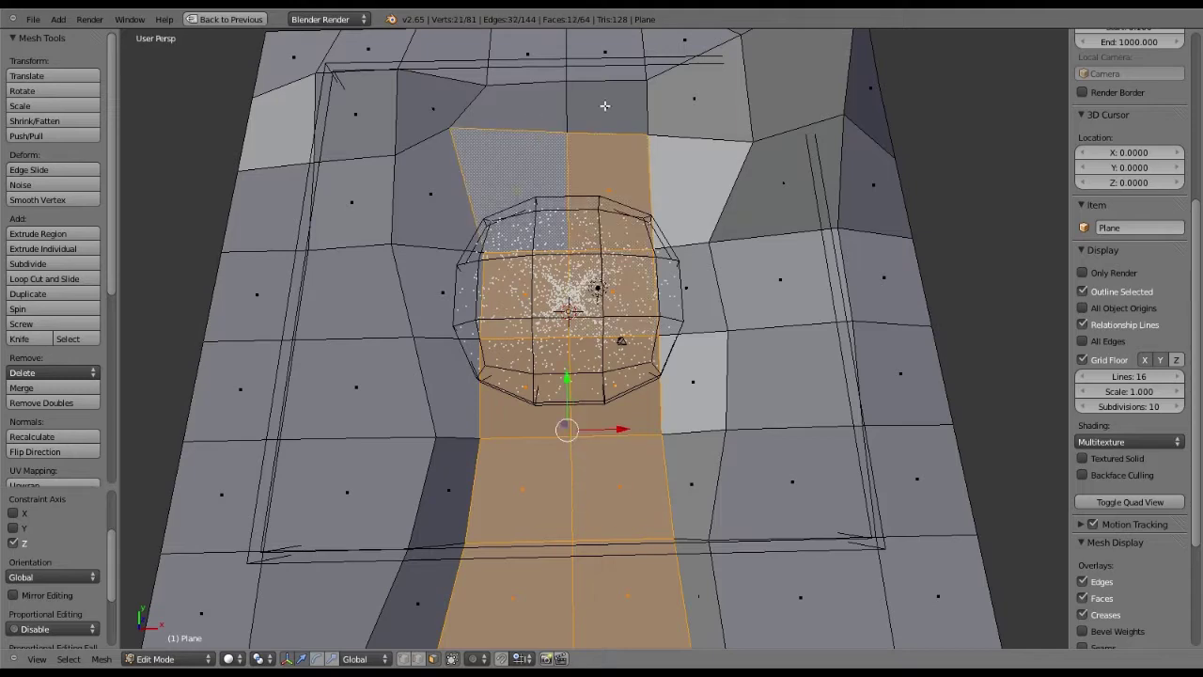
{"action": "right_click", "coordinate": [512, 107], "text": "shift"}
{"action": "right_click", "coordinate": [606, 106], "text": "shift"}
{"action": "right_click", "coordinate": [528, 56], "text": "shift"}
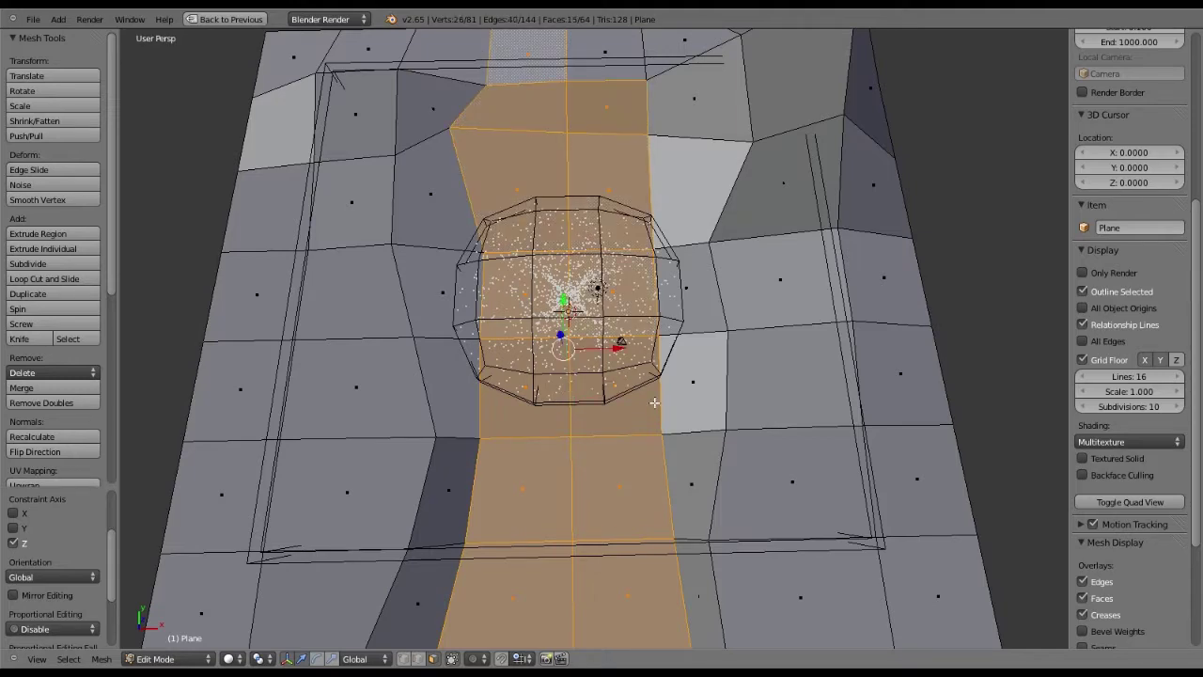
{"action": "right_click", "coordinate": [606, 55], "text": "shift"}
Lower the selected valley floor along the Z axis to deepen the valley between both banks
{"action": "middle_click_drag", "start_coordinate": [653, 401], "coordinate": [654, 310]}
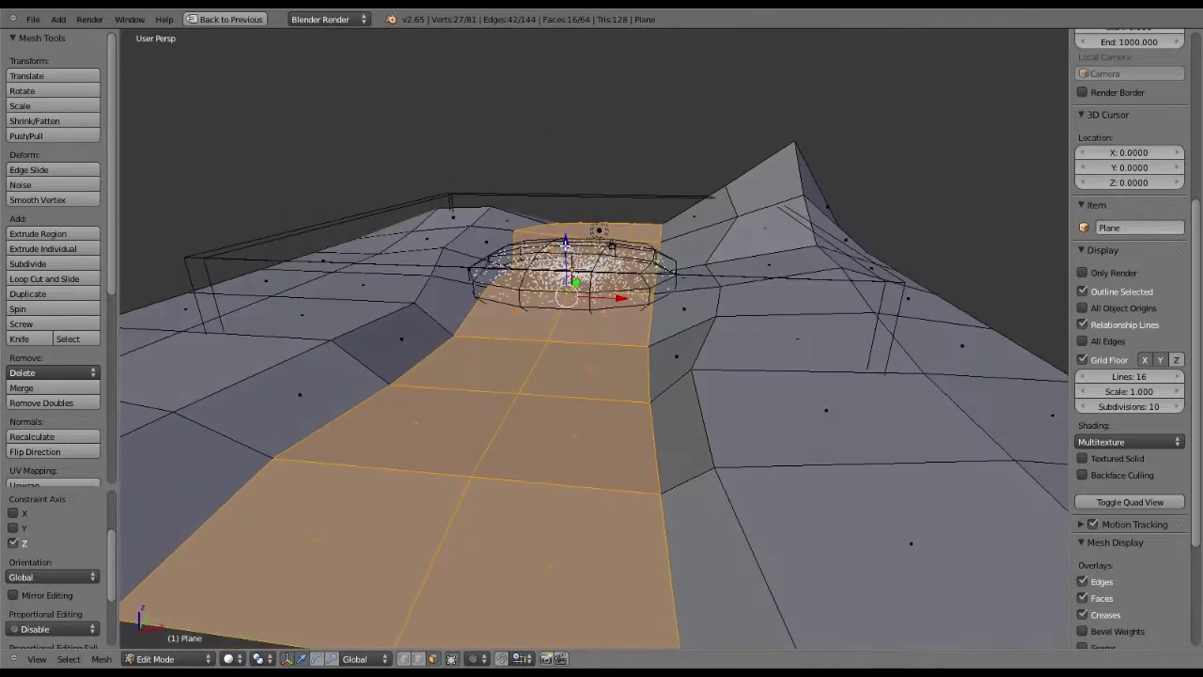
{"action": "key", "text": "g"}
{"action": "key", "text": "z"}
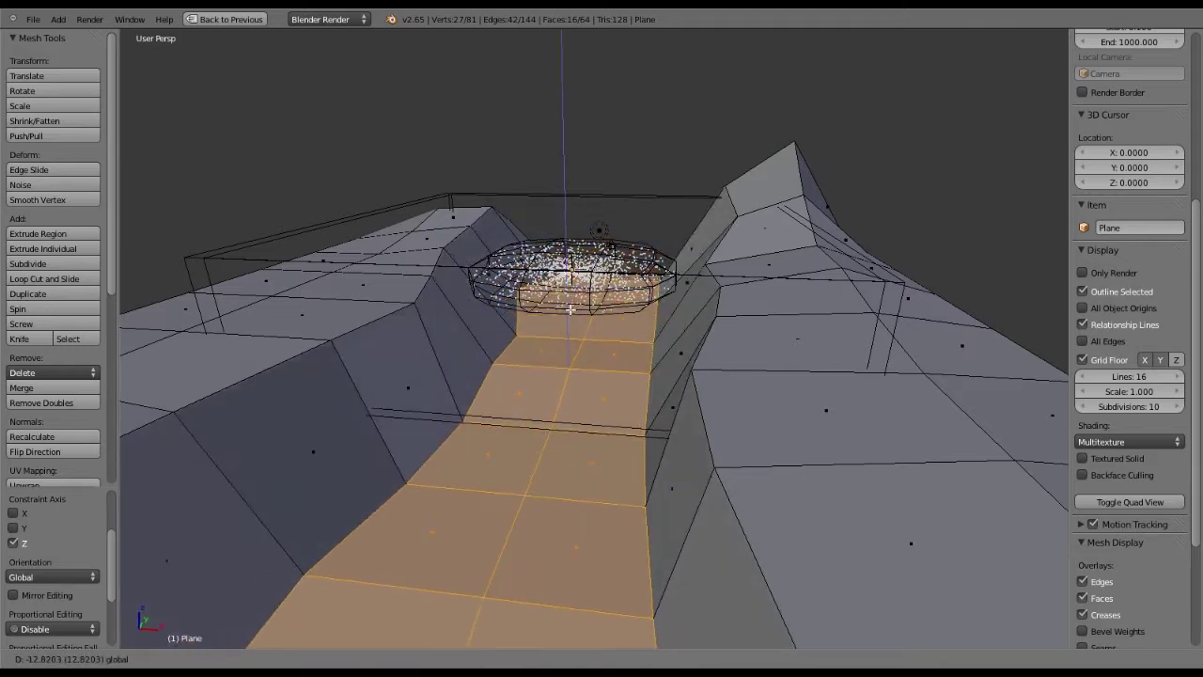
{"action": "left_click", "coordinate": [679, 399]}
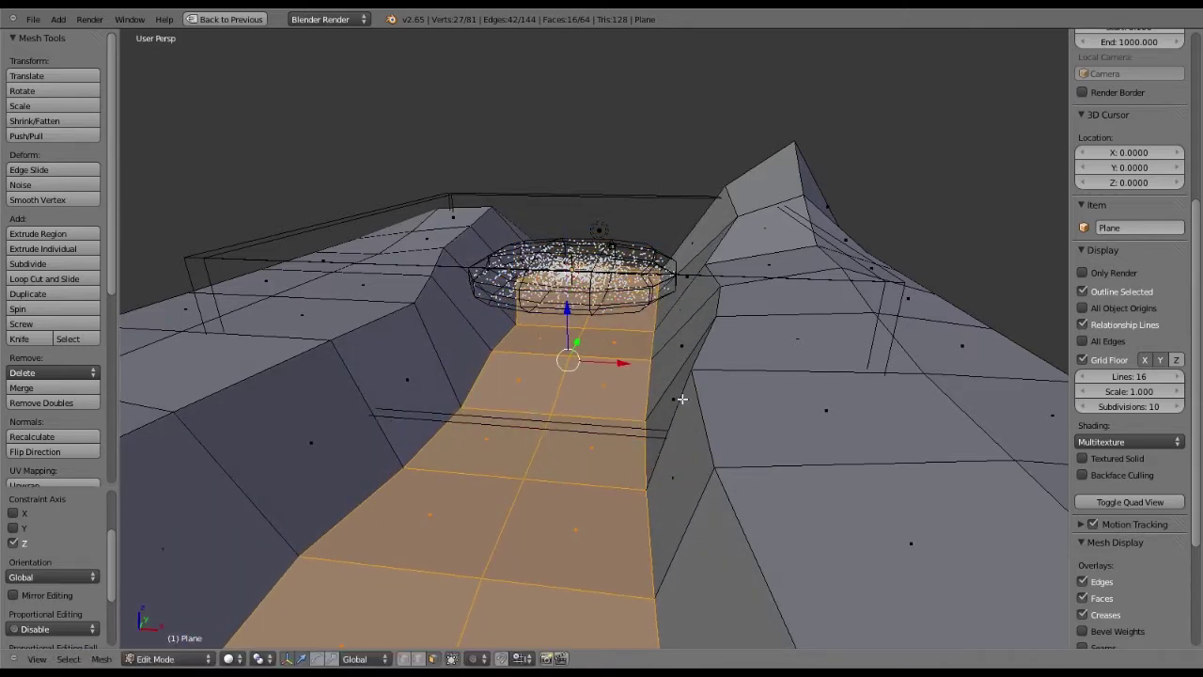
{"action": "middle_click_drag", "start_coordinate": [681, 399], "coordinate": [389, 648]}
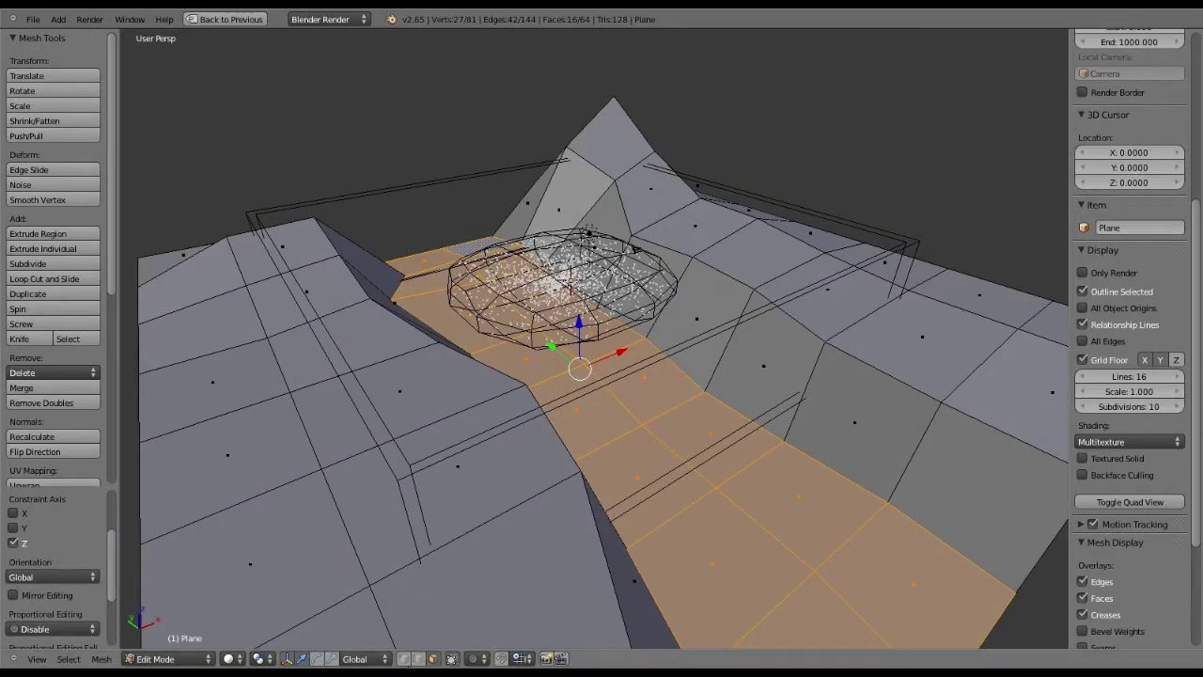
Select a row of vertices along the crest of the bank opposite the mountain and raise them along Z
{"action": "middle_click_drag", "start_coordinate": [765, 423], "coordinate": [266, 311]}
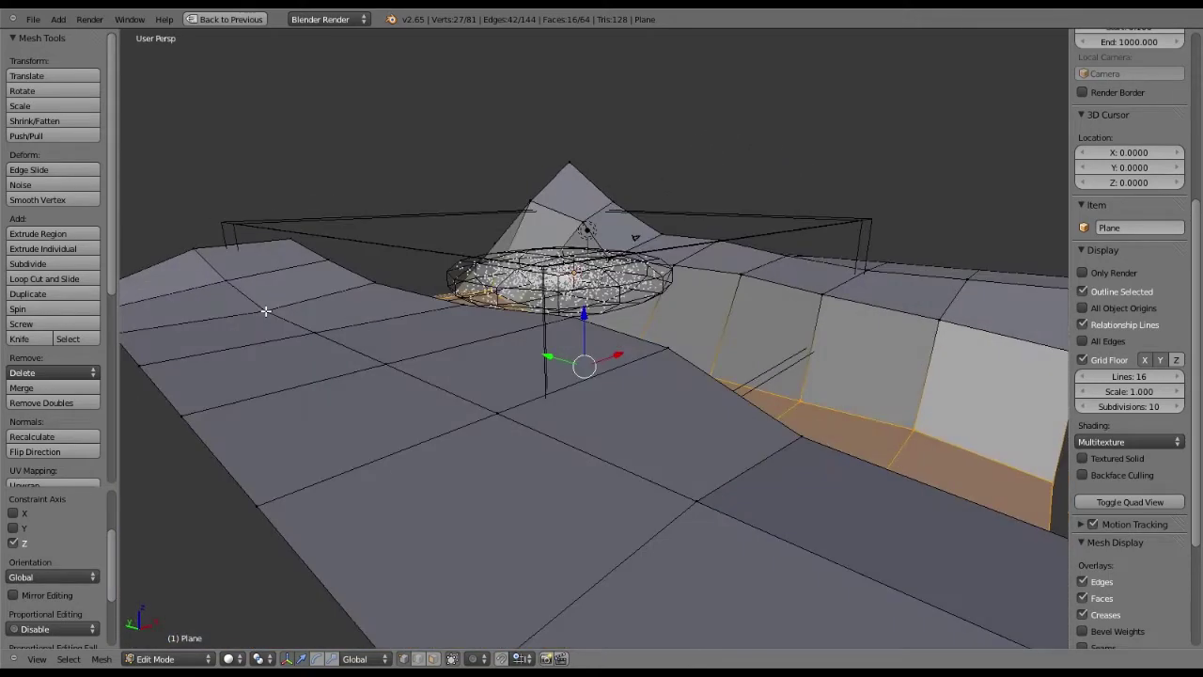
{"action": "right_click", "coordinate": [266, 311]}
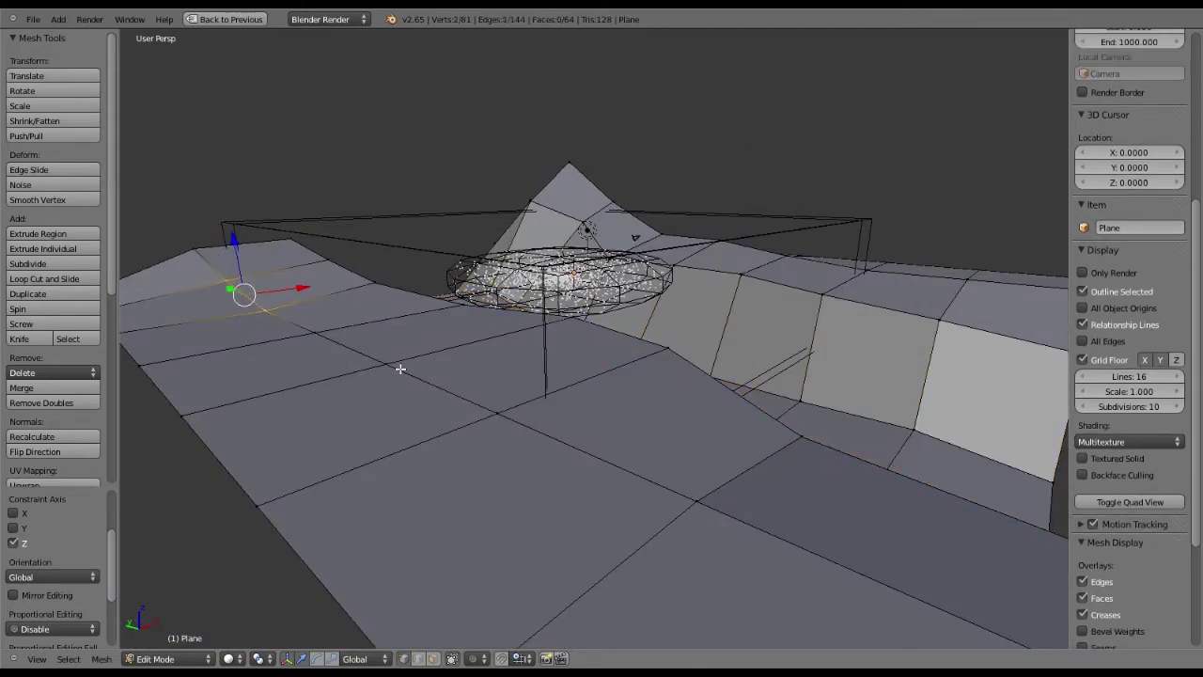
{"action": "right_click", "coordinate": [316, 334], "text": "shift"}
{"action": "right_click", "coordinate": [400, 368], "text": "shift"}
{"action": "right_click", "coordinate": [497, 409], "text": "shift"}
{"action": "right_click", "coordinate": [708, 502], "text": "shift"}
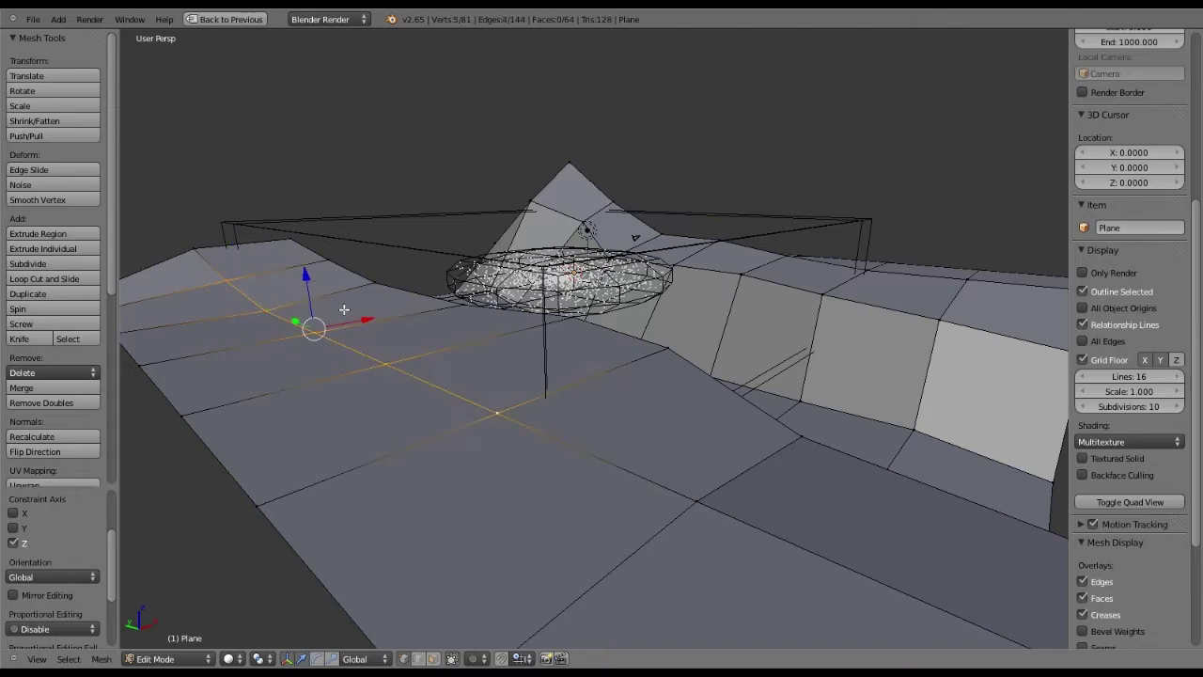
{"action": "left_click_drag", "start_coordinate": [344, 305], "coordinate": [249, 220]}
Vary the heights of individual vertices on the raised crest, lifting one and lowering the two nearer ones along Z
{"action": "right_click", "coordinate": [257, 262]}
{"action": "right_click", "coordinate": [311, 307]}
{"action": "left_click_drag", "start_coordinate": [308, 286], "coordinate": [305, 263]}
{"action": "right_click", "coordinate": [381, 330]}
{"action": "left_click_drag", "start_coordinate": [380, 305], "coordinate": [381, 319]}
{"action": "right_click", "coordinate": [495, 350]}
{"action": "left_click_drag", "start_coordinate": [497, 352], "coordinate": [499, 378]}
{"action": "middle_click_drag", "start_coordinate": [583, 350], "coordinate": [466, 335]}
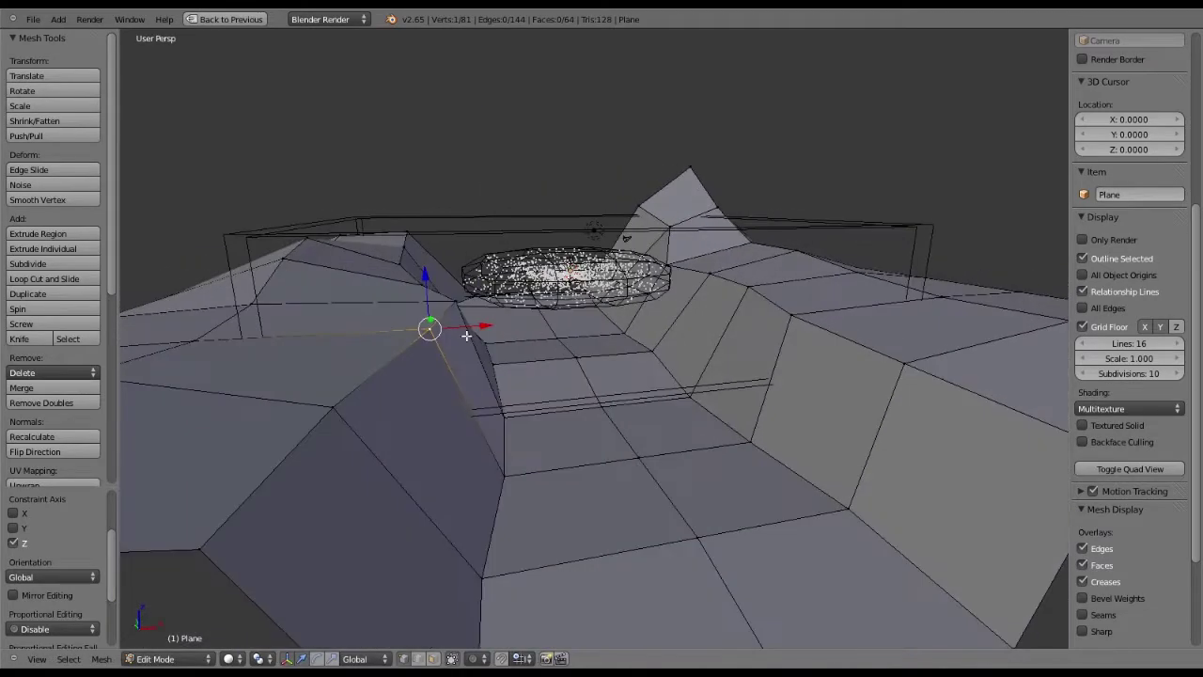
{"action": "key", "text": "g"}
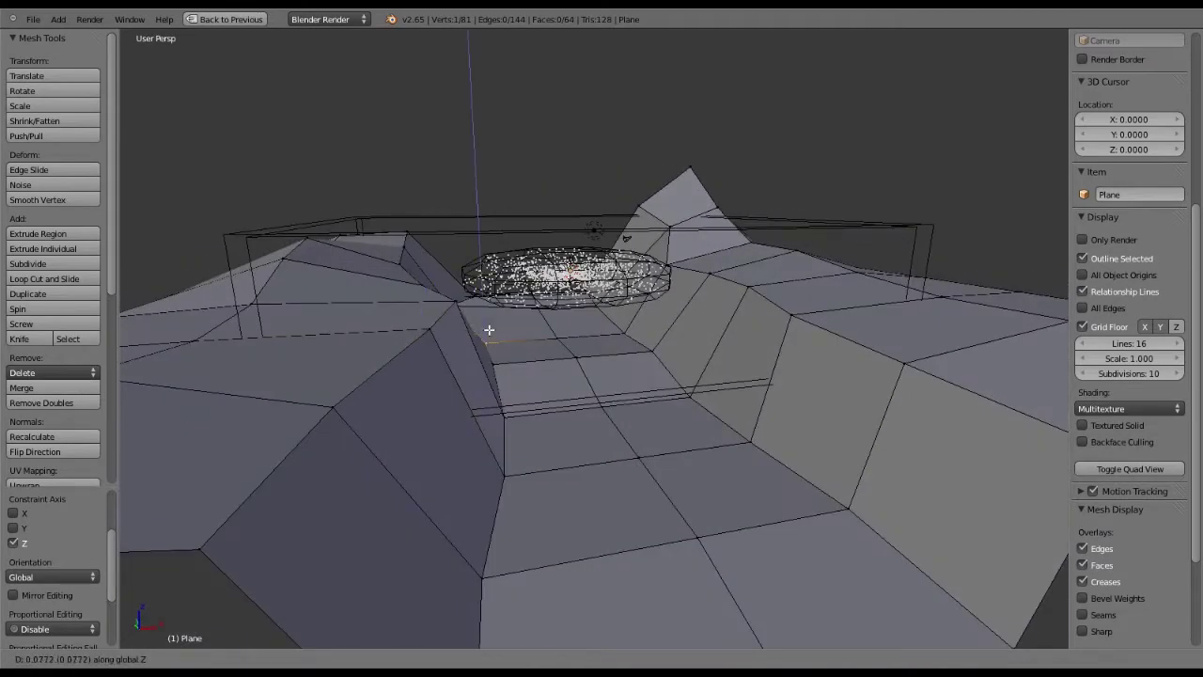
{"action": "left_click", "coordinate": [475, 323]}
{"action": "key", "text": "ctrl+z"}
Pull two neighbouring vertices of the bank opposite the mountain away from the valley, also raising the one closer to the cloud
{"action": "left_click_drag", "start_coordinate": [472, 322], "coordinate": [379, 335]}
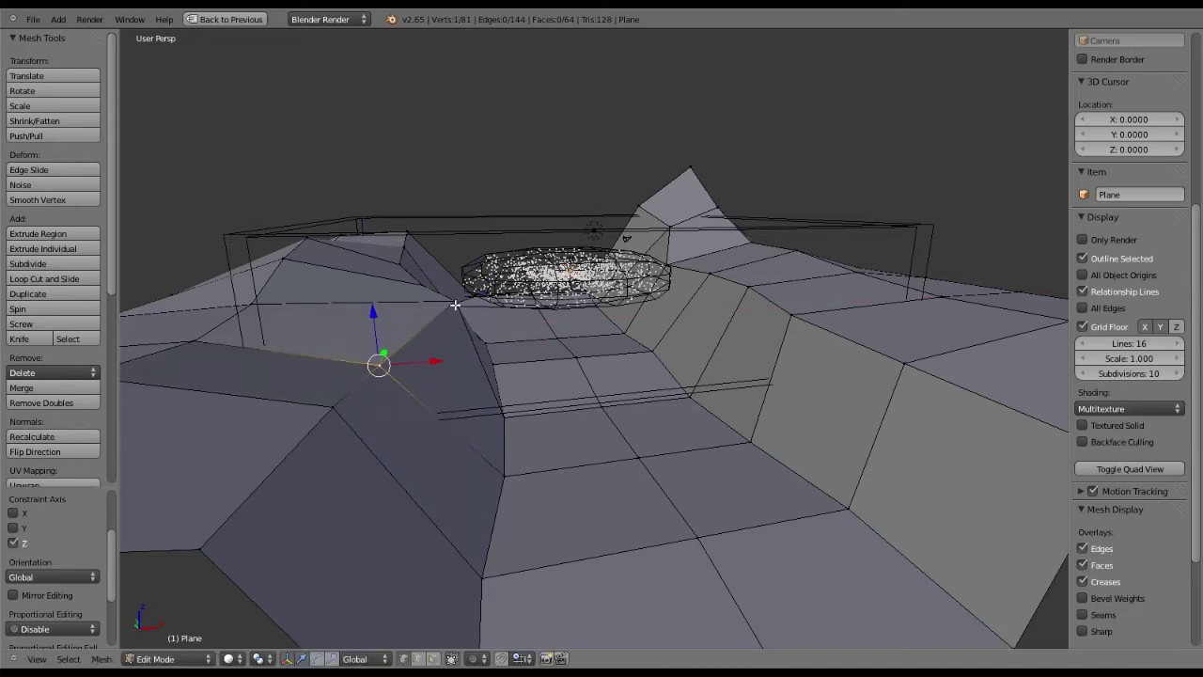
{"action": "right_click", "coordinate": [455, 304]}
{"action": "key", "text": "z"}
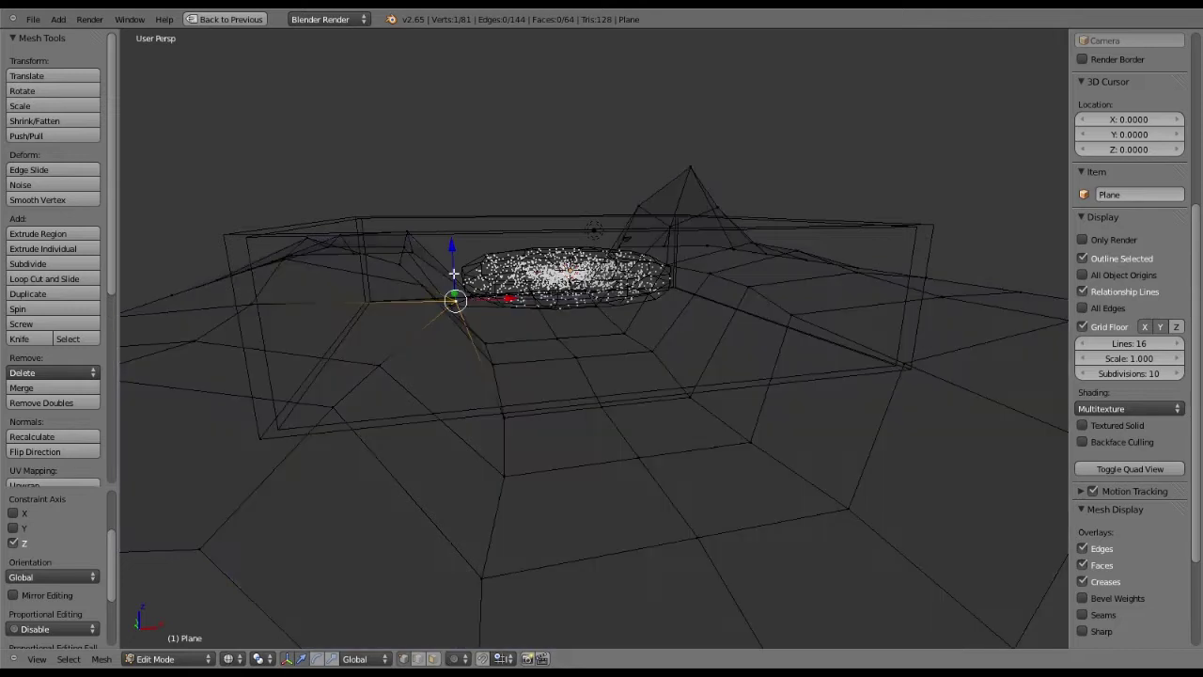
{"action": "key", "text": "z"}
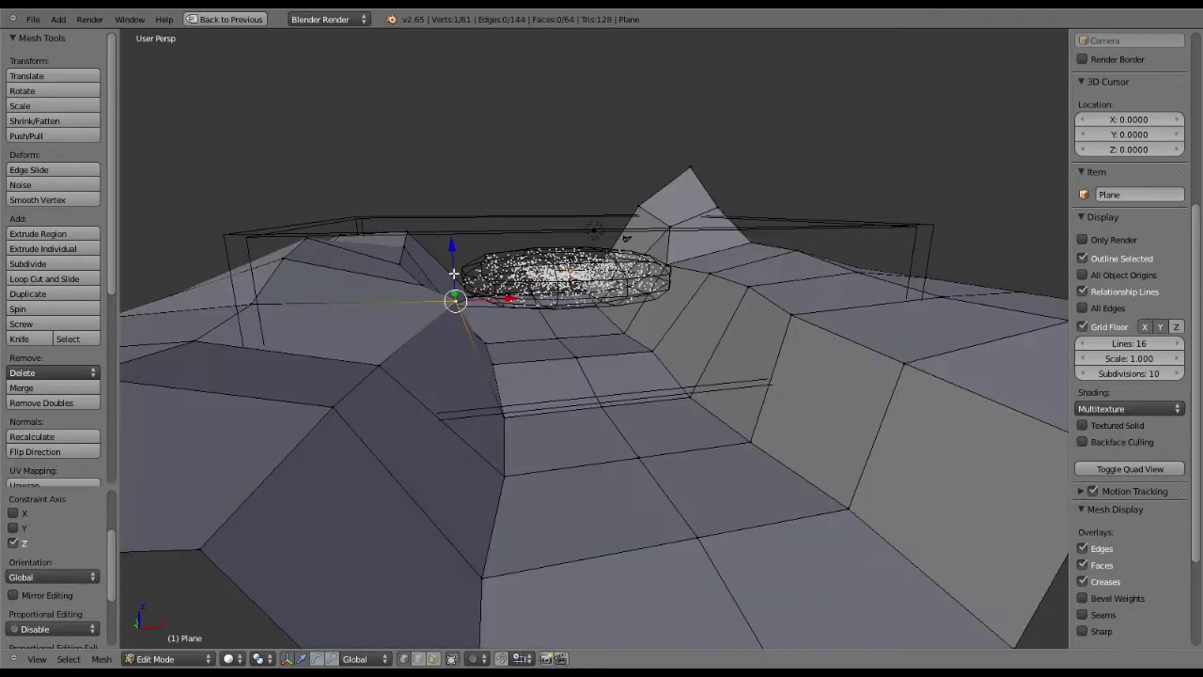
{"action": "left_click_drag", "start_coordinate": [454, 274], "coordinate": [427, 304]}
{"action": "key", "text": "z"}
{"action": "key", "text": "z"}
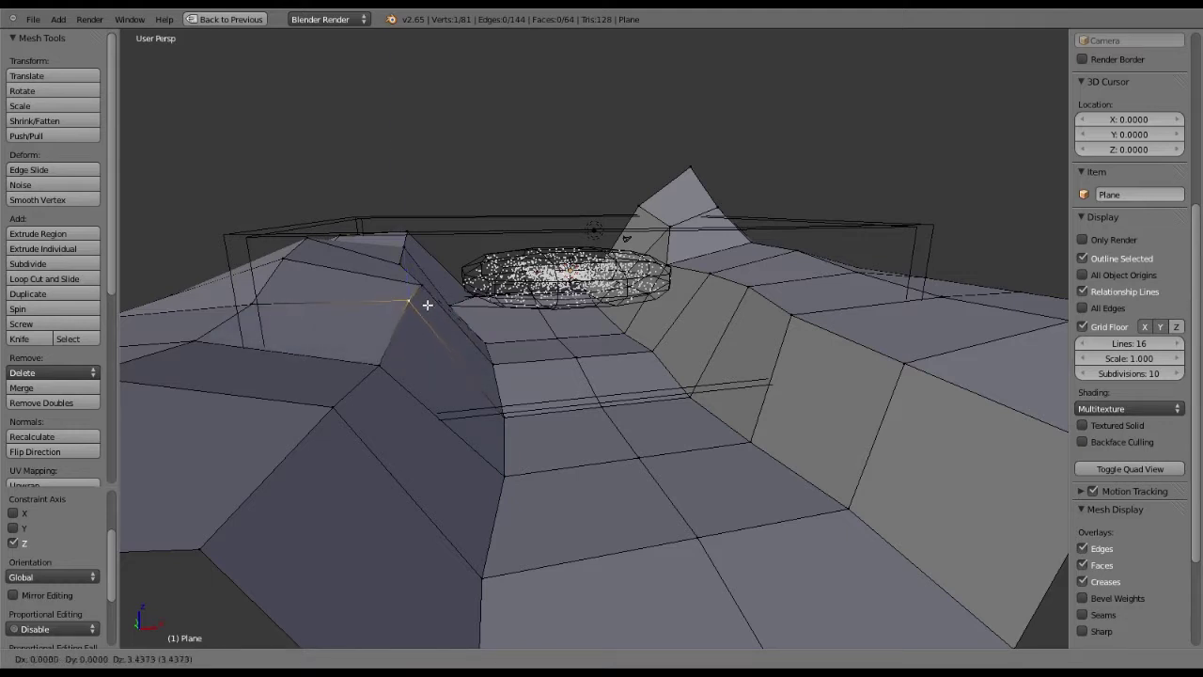
{"action": "key", "text": "x"}
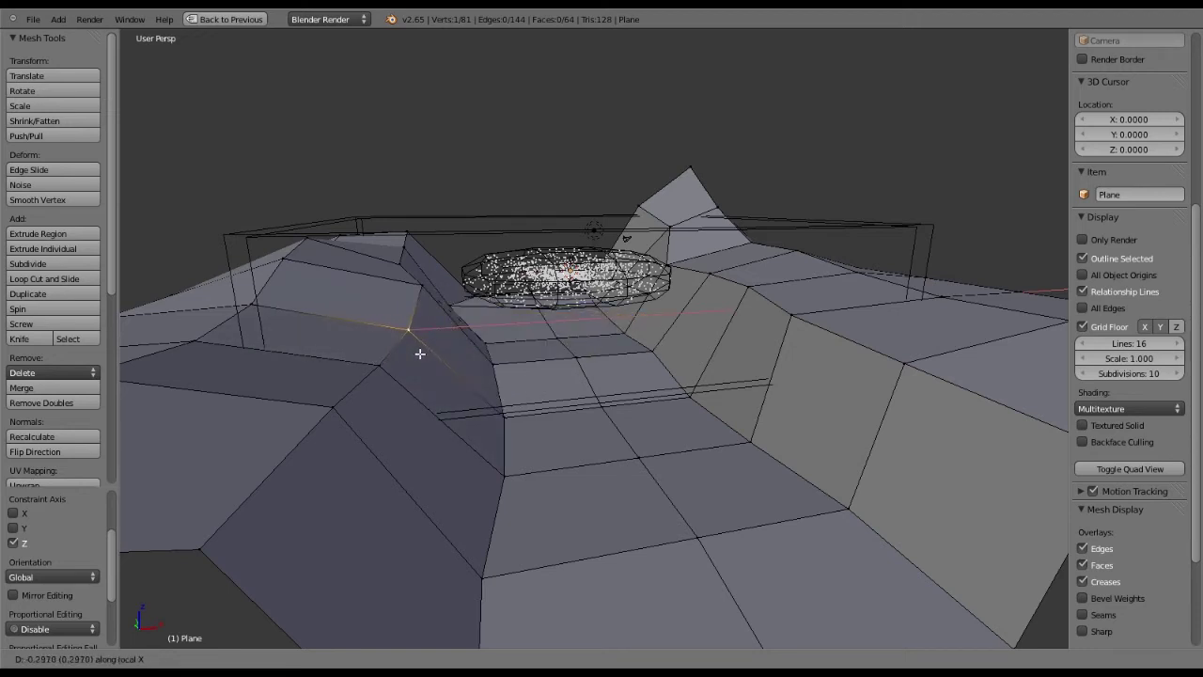
{"action": "key", "text": "y"}
{"action": "left_click_drag", "start_coordinate": [420, 353], "coordinate": [428, 322]}
{"action": "key", "text": "y"}
{"action": "key", "text": "y"}
{"action": "left_click_drag", "start_coordinate": [342, 329], "coordinate": [361, 321]}
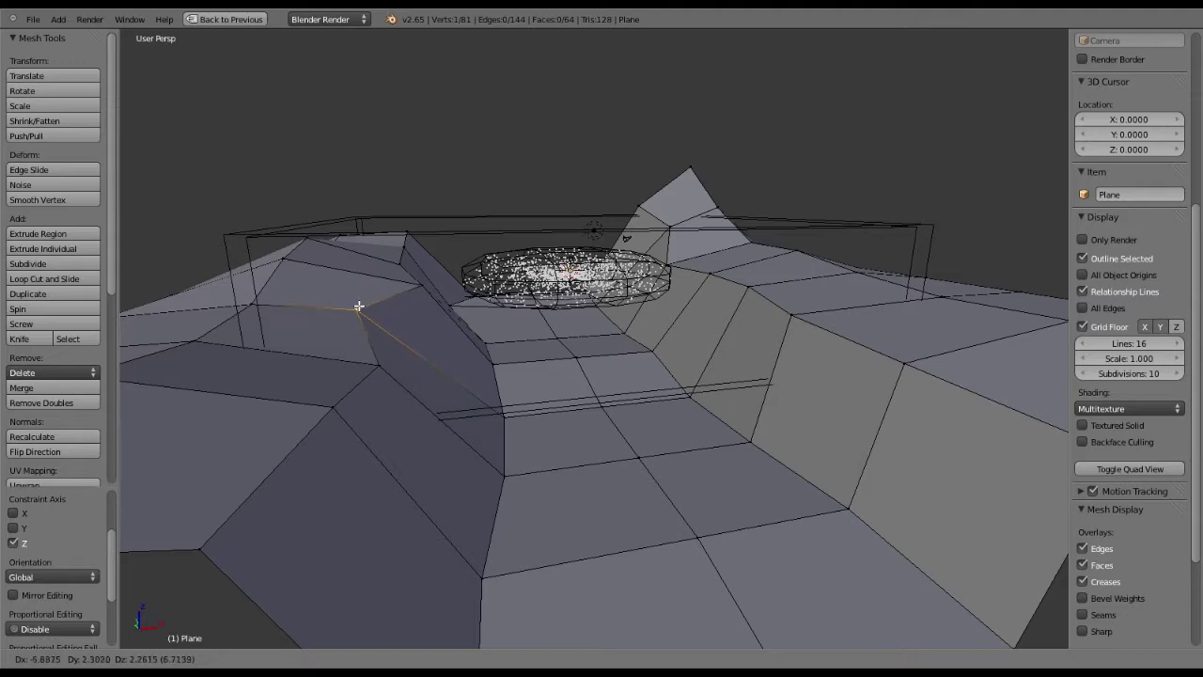
{"action": "left_click", "coordinate": [365, 307]}
Shift vertices along the valley-facing side of the bank opposite the mountain on the X axis
{"action": "right_click", "coordinate": [381, 365]}
{"action": "left_click_drag", "start_coordinate": [417, 363], "coordinate": [375, 361]}
{"action": "middle_click_drag", "start_coordinate": [404, 368], "coordinate": [525, 410]}
{"action": "right_click", "coordinate": [524, 410]}
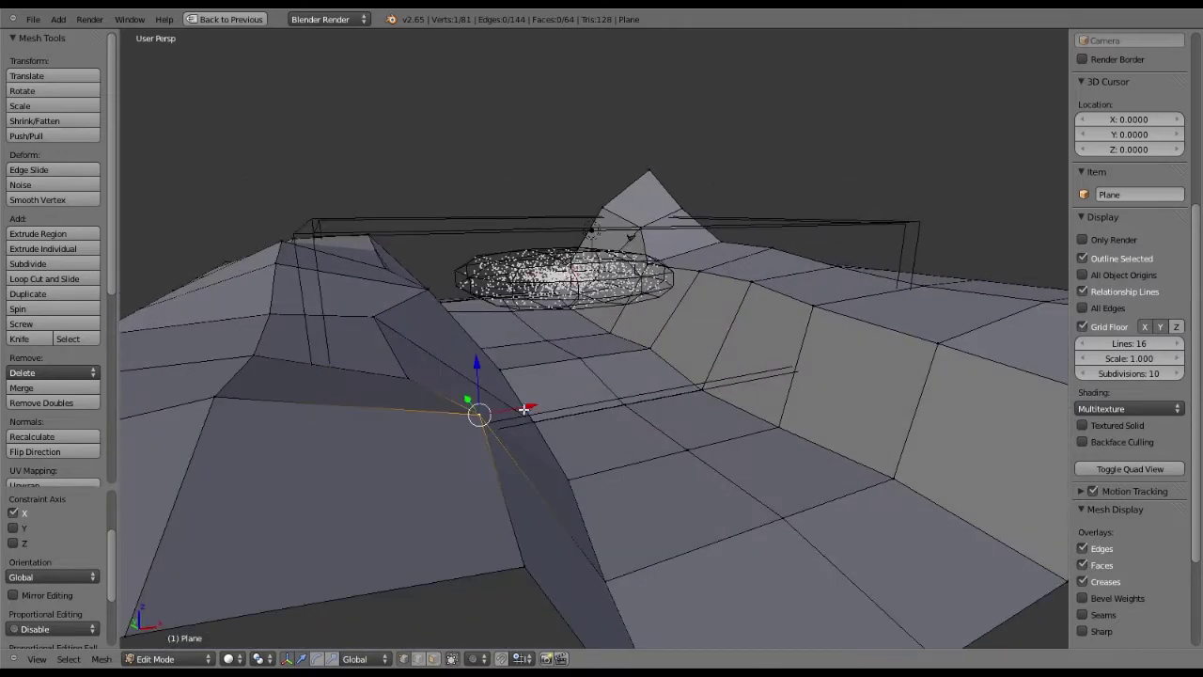
{"action": "left_click_drag", "start_coordinate": [524, 410], "coordinate": [480, 419]}
{"action": "middle_click_drag", "start_coordinate": [483, 417], "coordinate": [339, 410]}
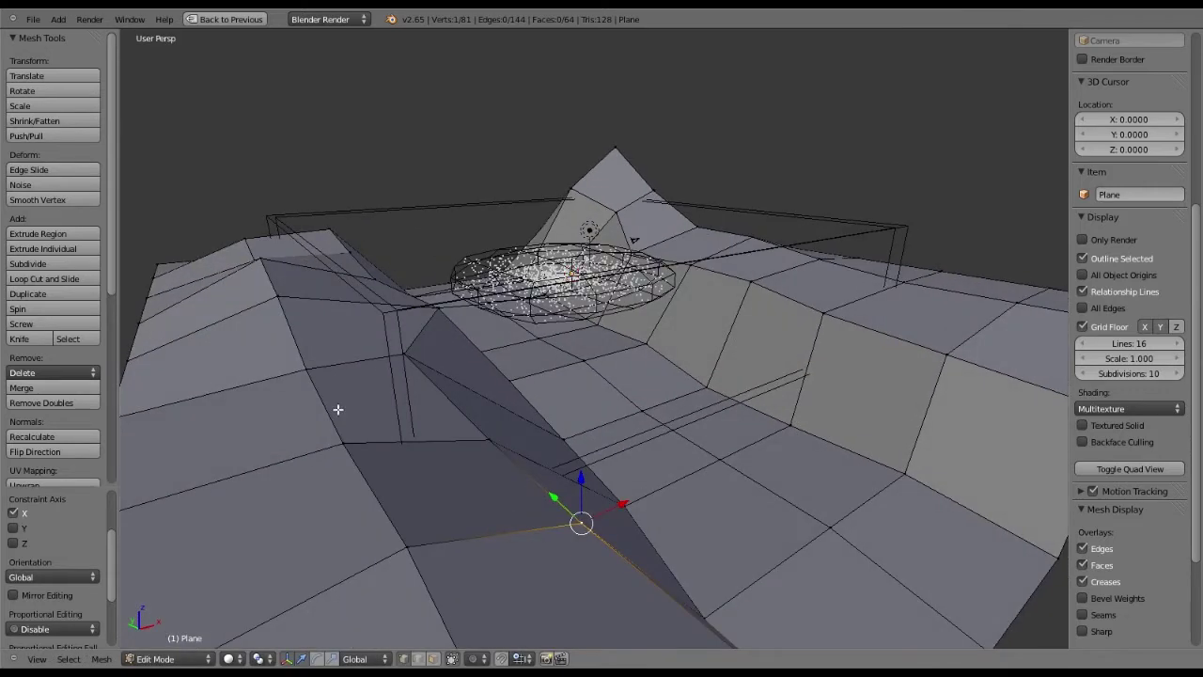
Adjust the height of the vertex between this bank's crest and the valley floor along Z and shift it along X
{"action": "right_click", "coordinate": [338, 411]}
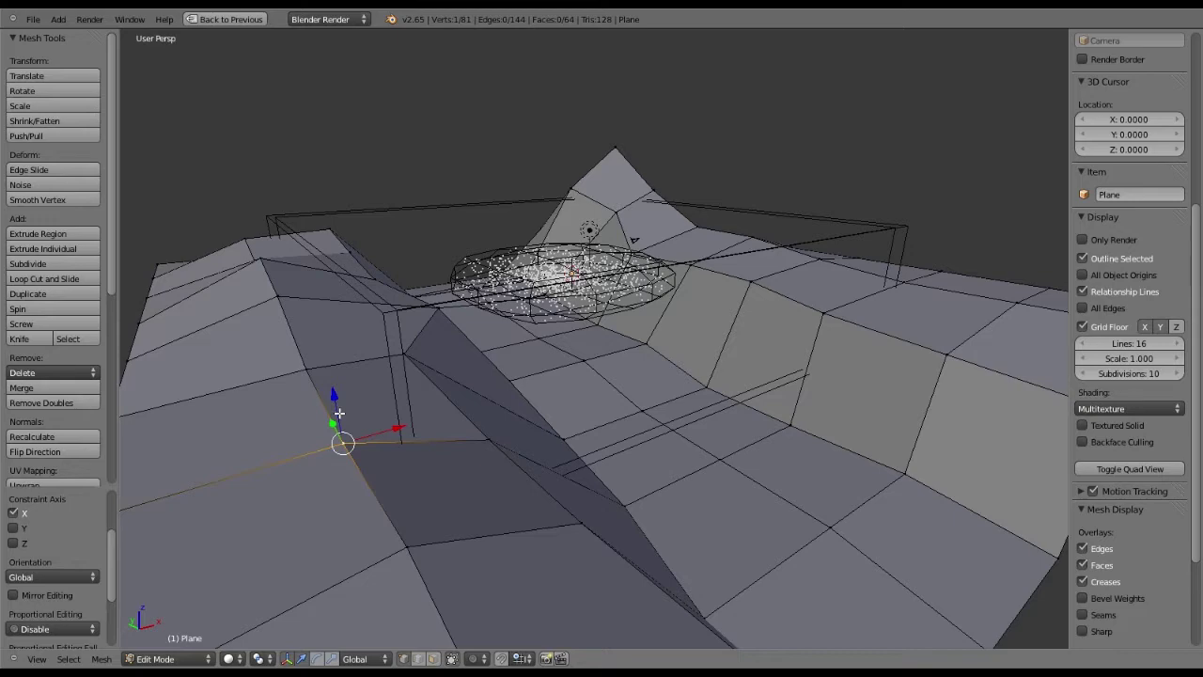
{"action": "right_click", "coordinate": [489, 416]}
{"action": "left_click_drag", "start_coordinate": [489, 416], "coordinate": [629, 452]}
{"action": "middle_click_drag", "start_coordinate": [629, 452], "coordinate": [352, 352]}
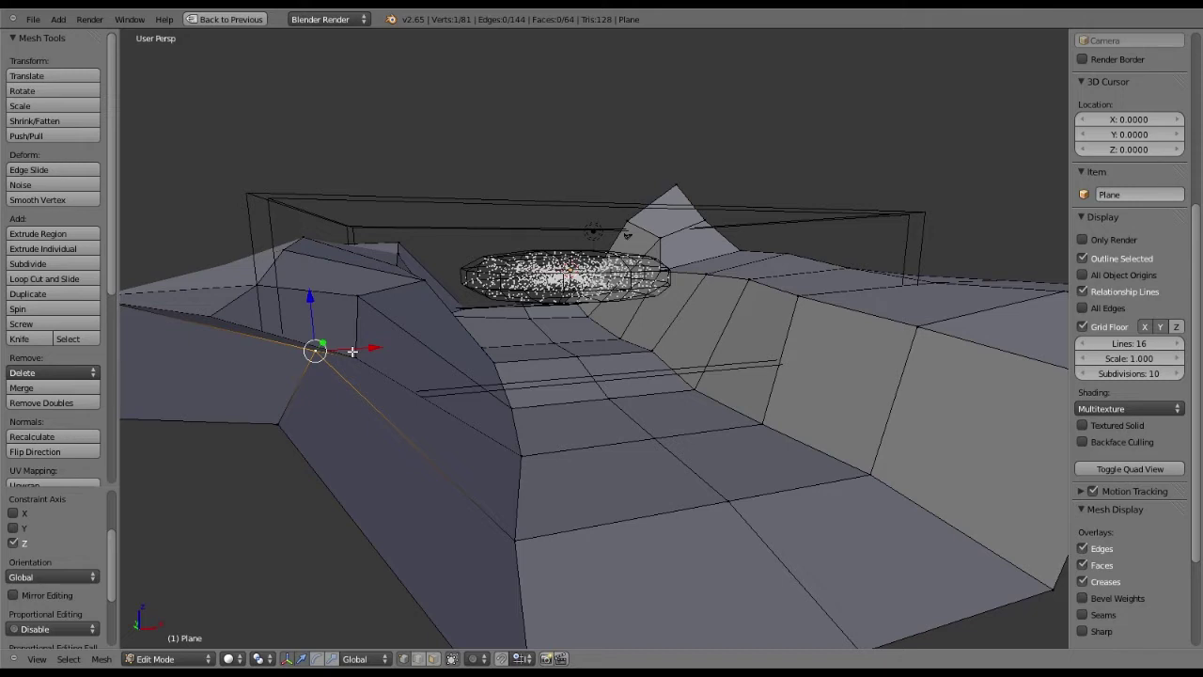
{"action": "left_click_drag", "start_coordinate": [351, 351], "coordinate": [324, 381]}
Fine-tune the same bank-slope vertex along the X axis and adjust its height
{"action": "middle_click_drag", "start_coordinate": [325, 380], "coordinate": [621, 332]}
{"action": "left_click_drag", "start_coordinate": [621, 332], "coordinate": [575, 404]}
{"action": "middle_click_drag", "start_coordinate": [575, 404], "coordinate": [535, 458]}
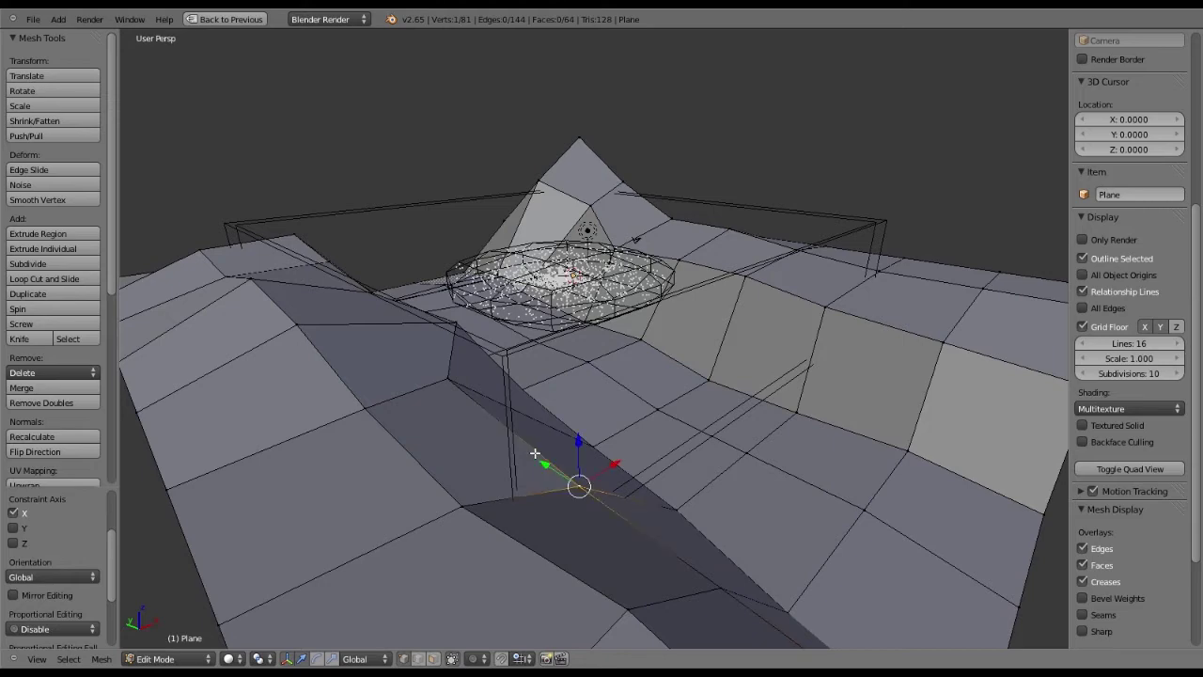
{"action": "mouse_move", "coordinate": [542, 463]}
{"action": "left_mouse_down"}
{"action": "mouse_move", "coordinate": [524, 427]}
{"action": "mouse_move", "coordinate": [541, 422]}
{"action": "mouse_move", "coordinate": [548, 448]}
{"action": "left_mouse_up"}
{"action": "mouse_move", "coordinate": [548, 447]}
{"action": "middle_mouse_down"}
{"action": "mouse_move", "coordinate": [526, 450]}
{"action": "mouse_move", "coordinate": [530, 431]}
{"action": "middle_mouse_up"}
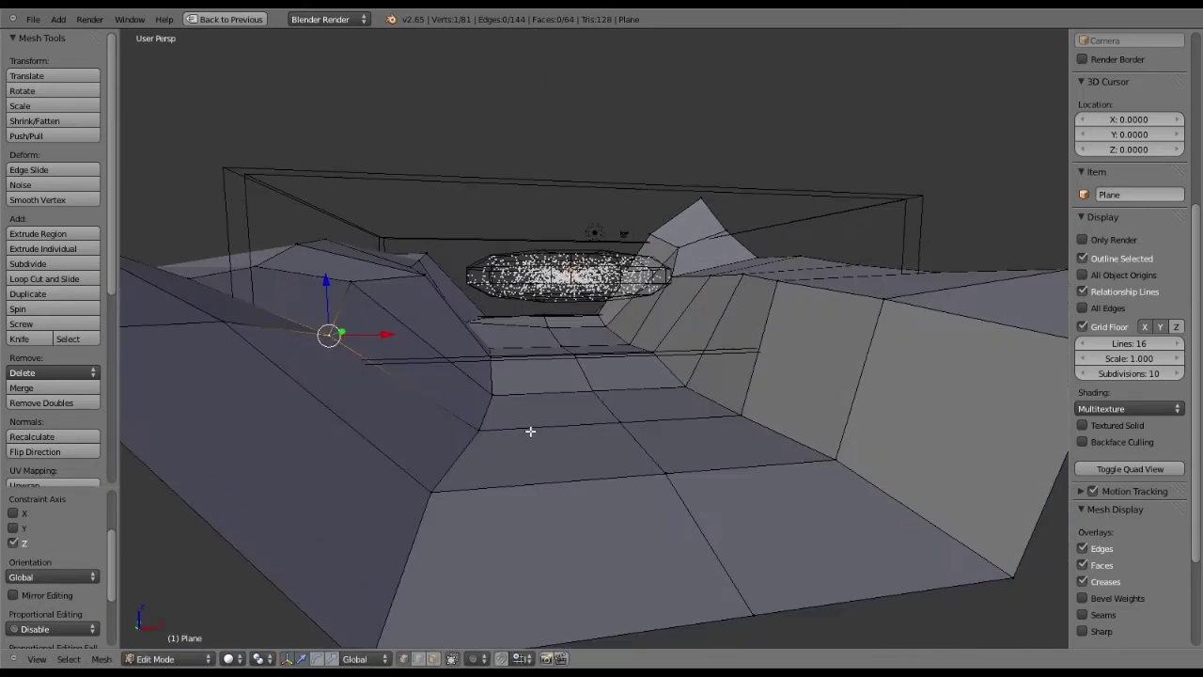
Shift the floor vertex at this bank's foot and an upper vertex of the mountain-side bank along X
{"action": "right_click", "coordinate": [530, 432]}
{"action": "left_click_drag", "start_coordinate": [530, 432], "coordinate": [481, 413]}
{"action": "middle_click_drag", "start_coordinate": [376, 362], "coordinate": [766, 332]}
{"action": "right_click", "coordinate": [767, 334]}
{"action": "left_click_drag", "start_coordinate": [767, 333], "coordinate": [843, 336]}
Reposition the valley-floor edge vertex at the foot of the mountain-side bank to widen the floor
{"action": "right_click", "coordinate": [664, 442]}
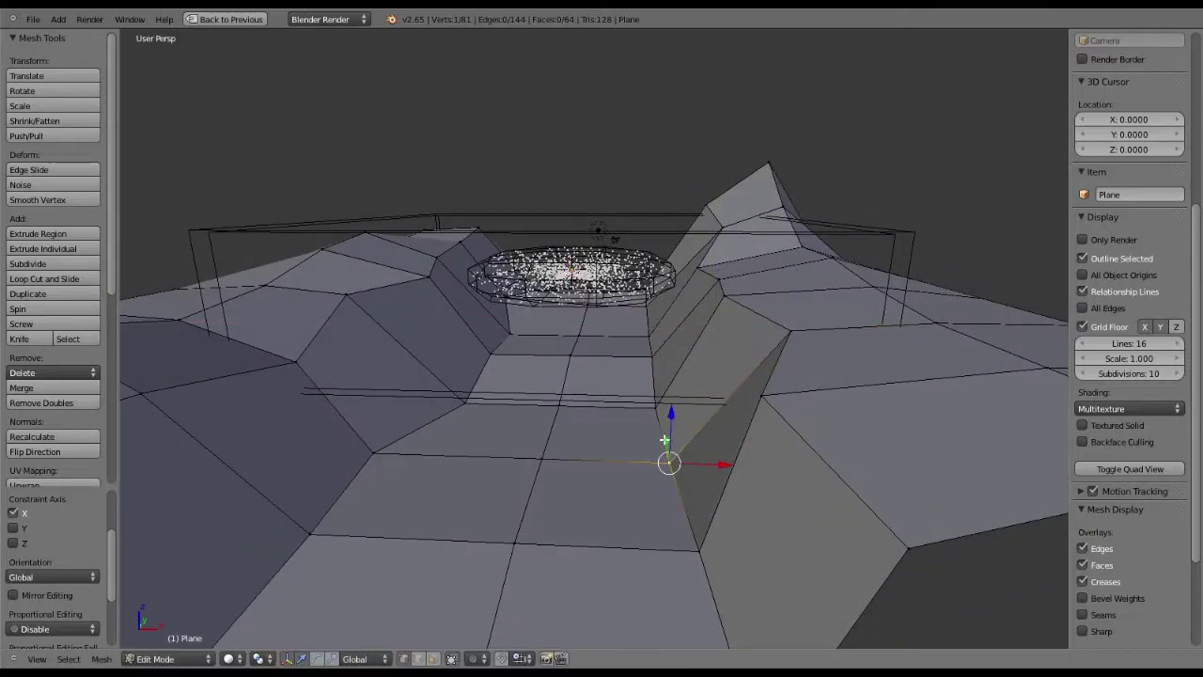
{"action": "mouse_move", "coordinate": [664, 440]}
{"action": "left_mouse_down"}
{"action": "mouse_move", "coordinate": [649, 403]}
{"action": "mouse_move", "coordinate": [690, 408]}
{"action": "mouse_move", "coordinate": [679, 410]}
{"action": "mouse_move", "coordinate": [697, 443]}
{"action": "mouse_move", "coordinate": [666, 438]}
{"action": "left_mouse_up"}
{"action": "right_click", "coordinate": [719, 443]}
{"action": "middle_click_drag", "start_coordinate": [676, 426], "coordinate": [688, 325]}
{"action": "right_click", "coordinate": [688, 325]}
Move the floor-edge vertex at the mountain's foot behind the cloud towards the valley along X
{"action": "middle_click_drag", "start_coordinate": [684, 316], "coordinate": [796, 315]}
{"action": "right_click", "coordinate": [796, 315]}
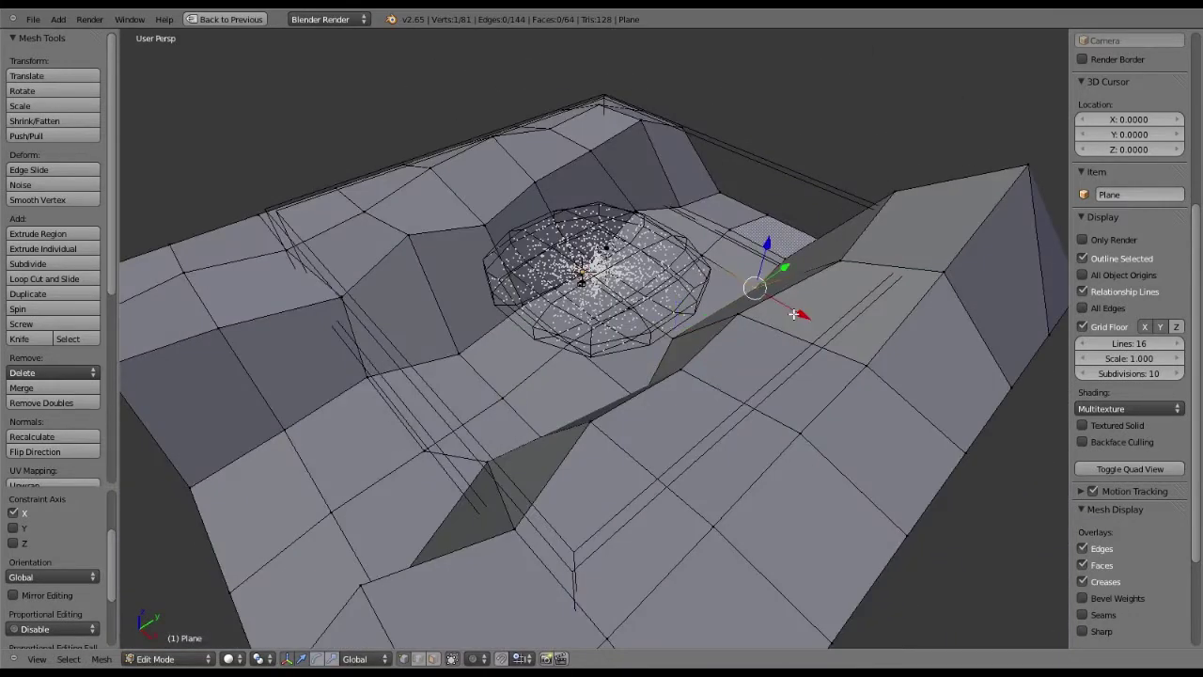
{"action": "left_click_drag", "start_coordinate": [794, 315], "coordinate": [779, 303]}
Move the mountain-side floor vertex next to the terrain's far edge towards the valley centre along X
{"action": "middle_click_drag", "start_coordinate": [789, 279], "coordinate": [613, 284]}
{"action": "middle_click_drag", "start_coordinate": [748, 504], "coordinate": [632, 437]}
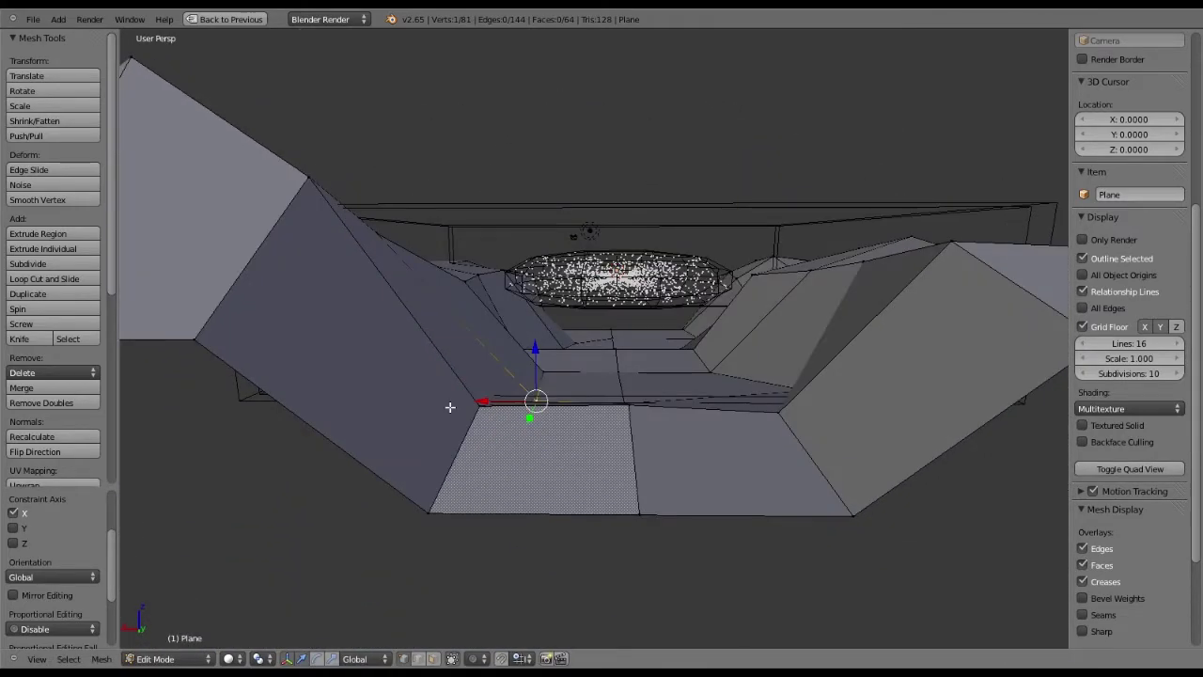
{"action": "right_click", "coordinate": [457, 408]}
{"action": "left_click_drag", "start_coordinate": [456, 408], "coordinate": [481, 409]}
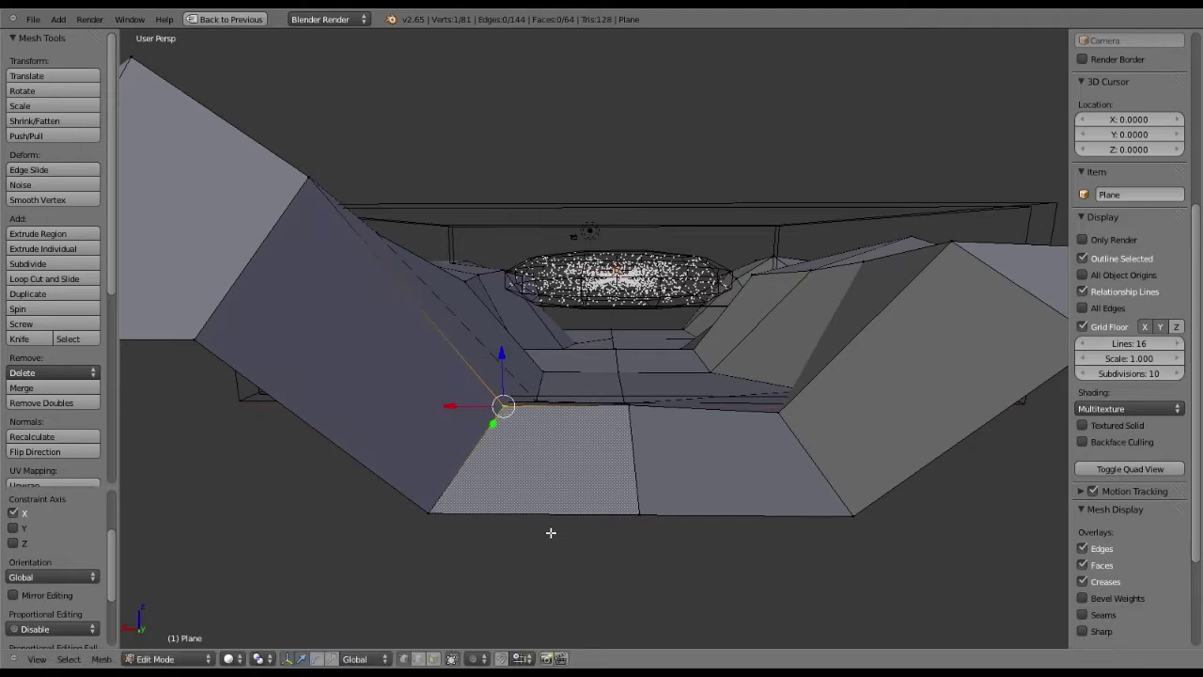
{"action": "middle_click_drag", "start_coordinate": [551, 532], "coordinate": [794, 495]}
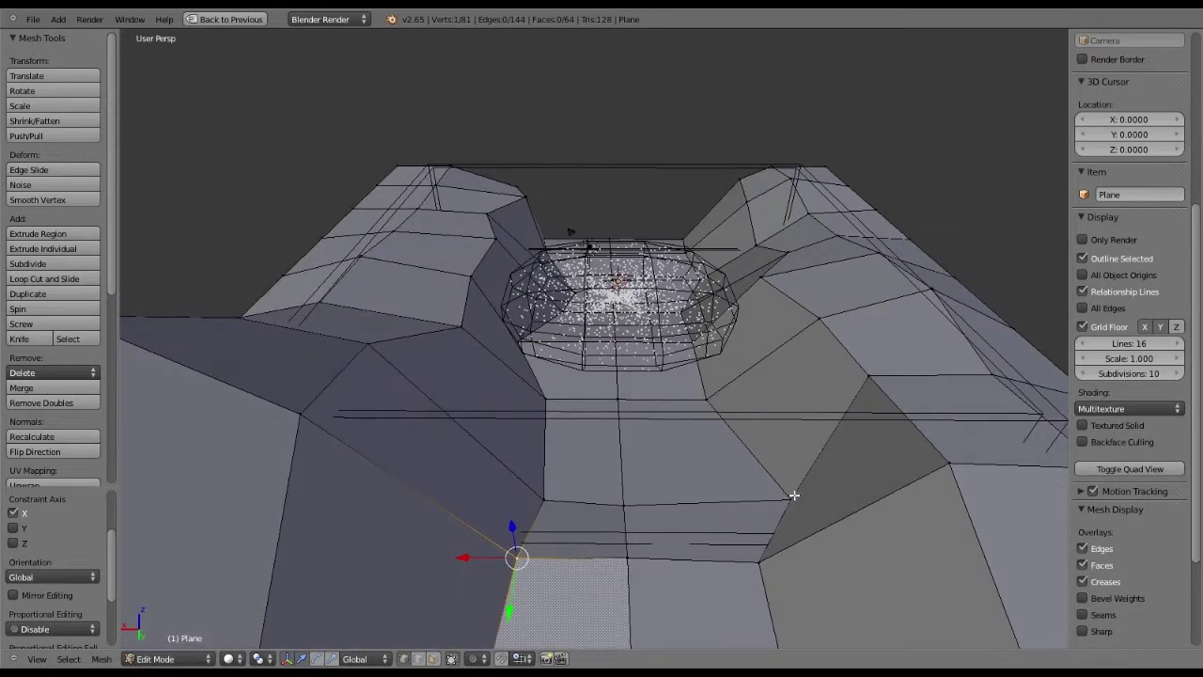
{"action": "right_click", "coordinate": [794, 494]}
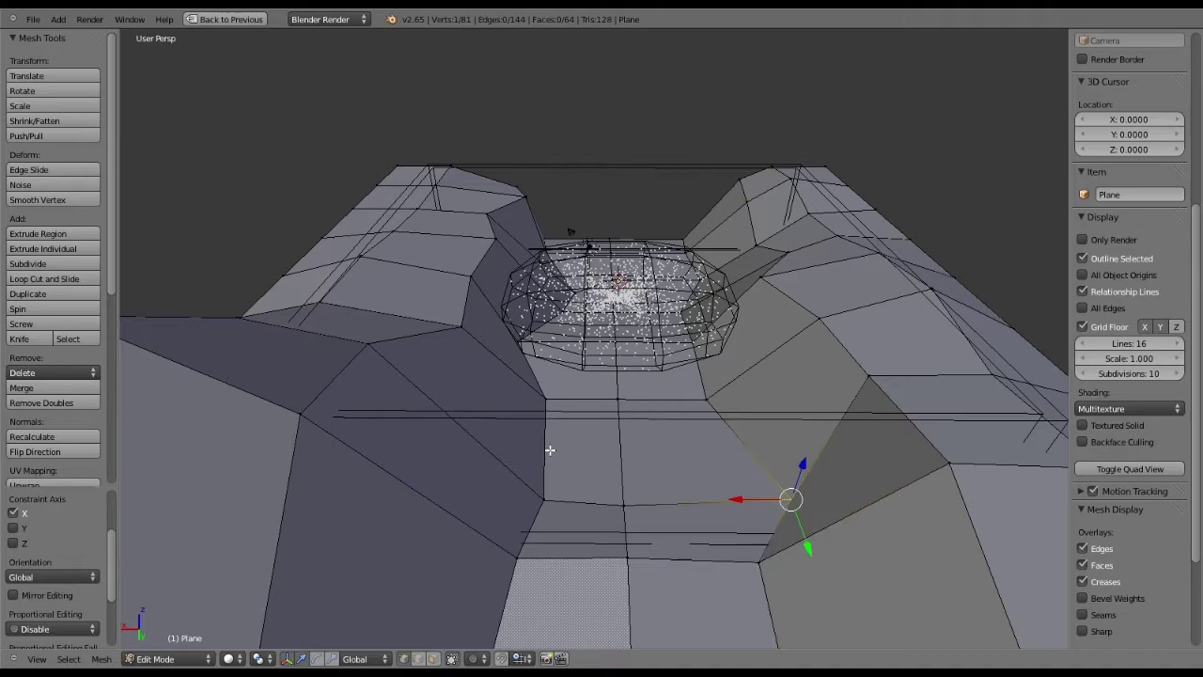
{"action": "middle_click_drag", "start_coordinate": [550, 450], "coordinate": [940, 360]}
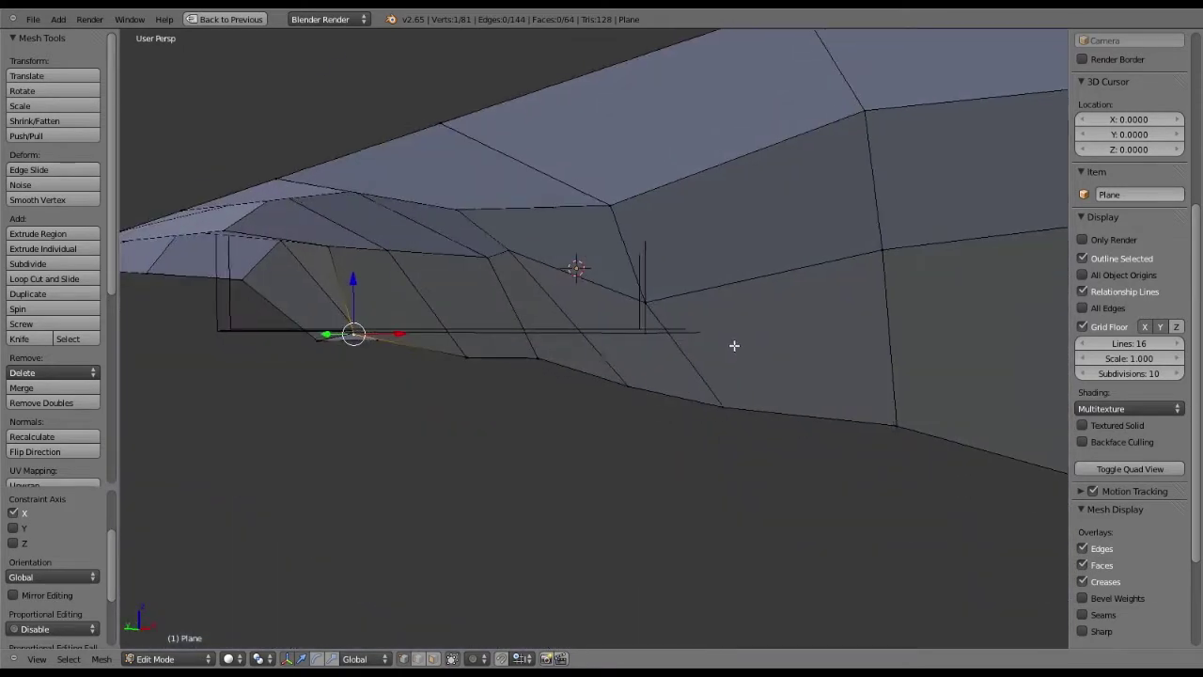
Raise the terrain's near hill-side corner vertex along Z and shift the neighbouring outer-edge vertex along Y
{"action": "scroll", "coordinate": [682, 362], "scroll_direction": "down", "scroll_amount": 6}
{"action": "middle_click_drag", "start_coordinate": [577, 416], "coordinate": [506, 571]}
{"action": "right_click", "coordinate": [506, 570]}
{"action": "key", "text": "g"}
{"action": "key", "text": "z"}
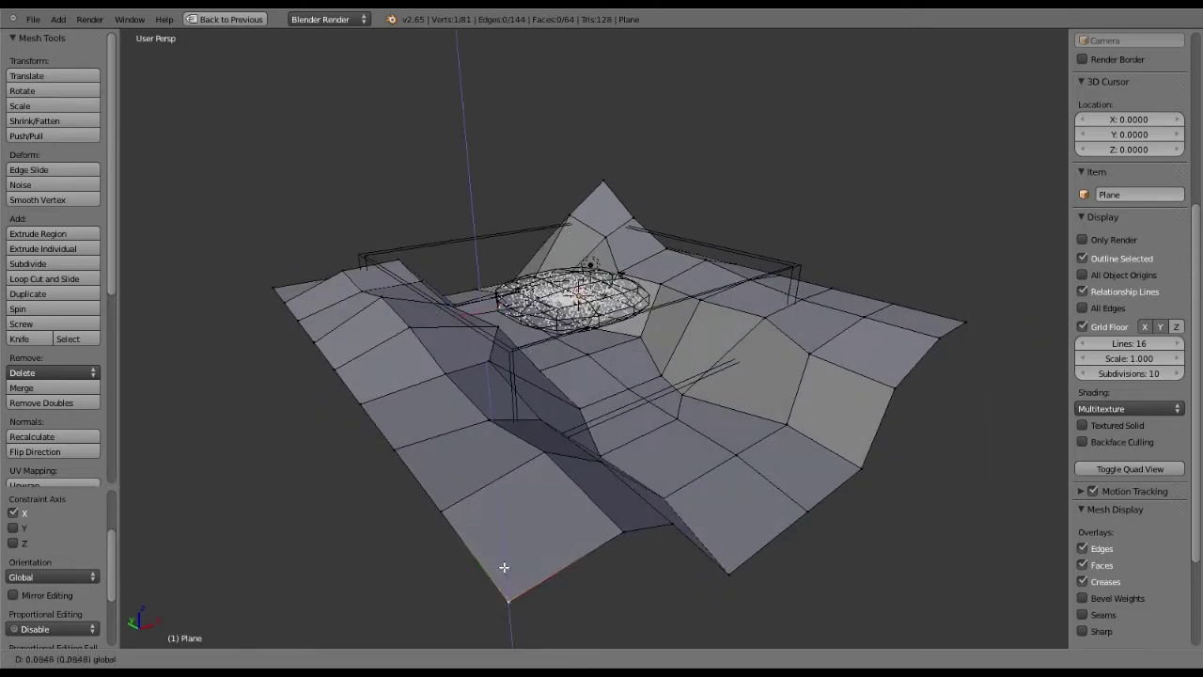
{"action": "left_click", "coordinate": [474, 523]}
{"action": "right_click", "coordinate": [420, 485]}
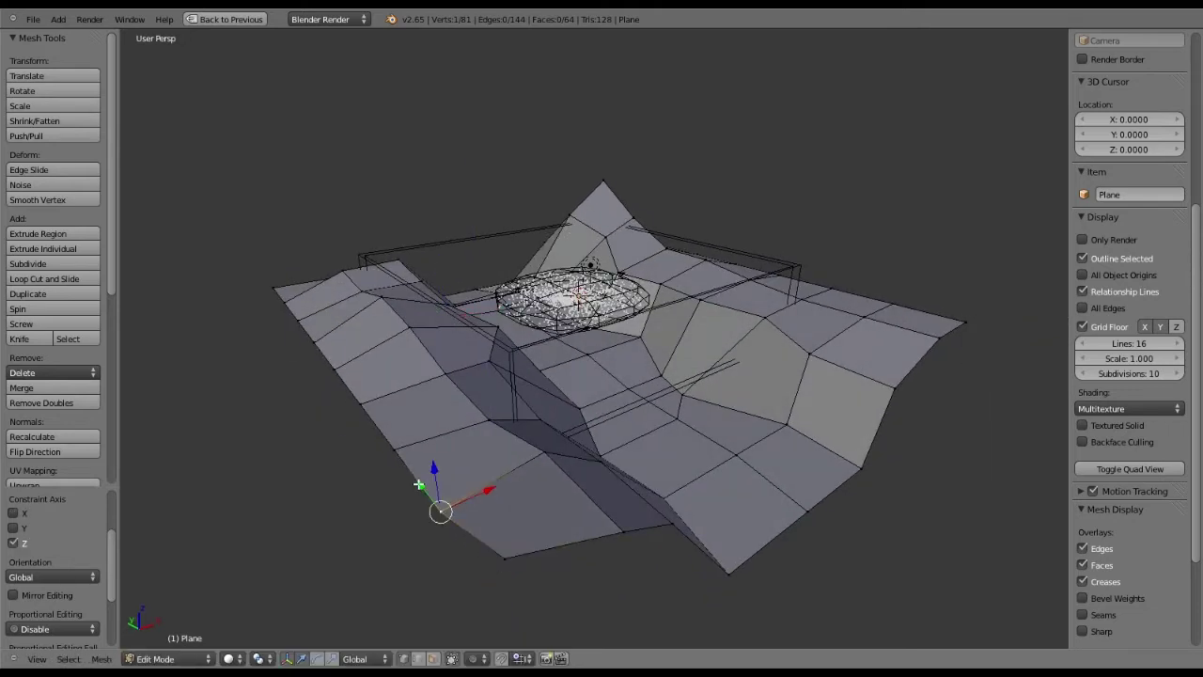
{"action": "key", "text": "g"}
{"action": "key", "text": "y"}
{"action": "left_click", "coordinate": [475, 503]}
{"action": "middle_click_drag", "start_coordinate": [475, 503], "coordinate": [78, 374]}
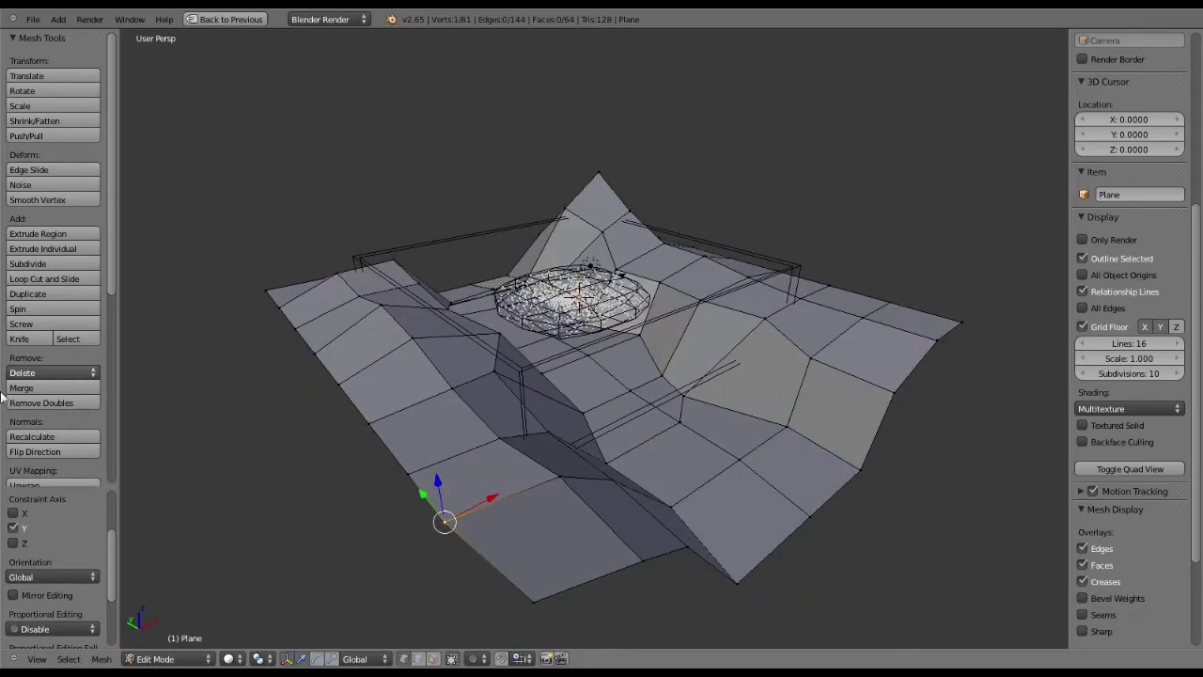
Raise the next two vertices along the hill side's outer edge along Z
{"action": "right_click", "coordinate": [388, 453]}
{"action": "left_click_drag", "start_coordinate": [385, 449], "coordinate": [392, 427]}
{"action": "middle_click_drag", "start_coordinate": [395, 429], "coordinate": [555, 395]}
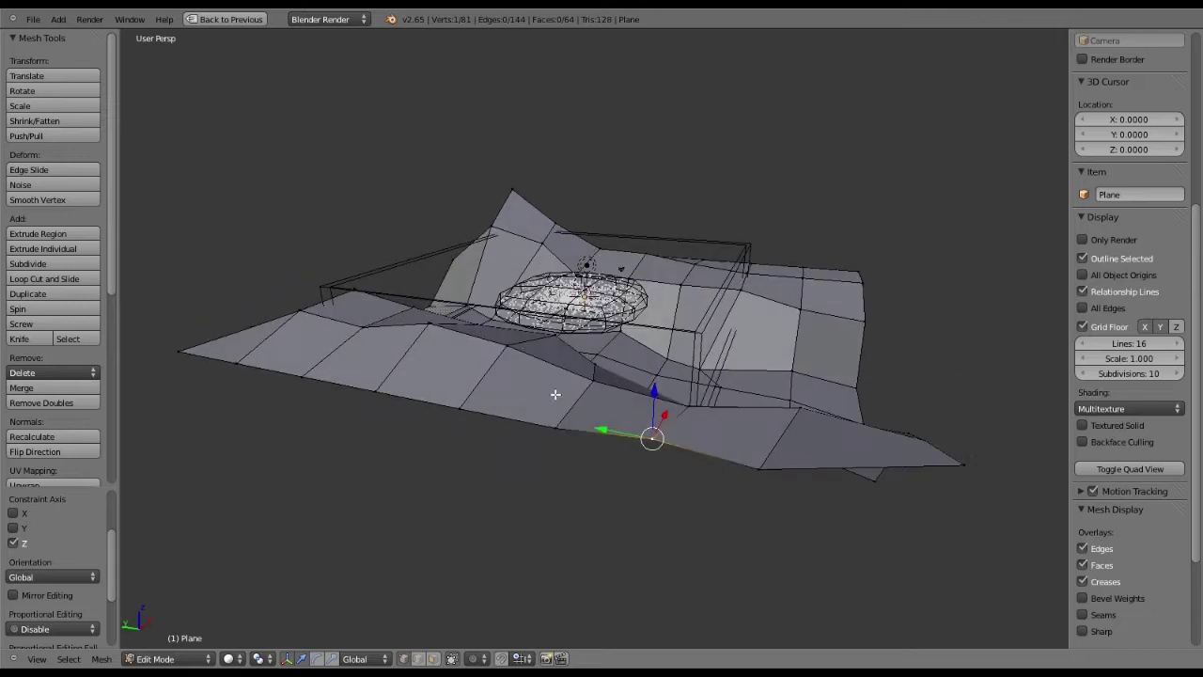
{"action": "right_click", "coordinate": [554, 392]}
{"action": "left_click_drag", "start_coordinate": [554, 393], "coordinate": [553, 385]}
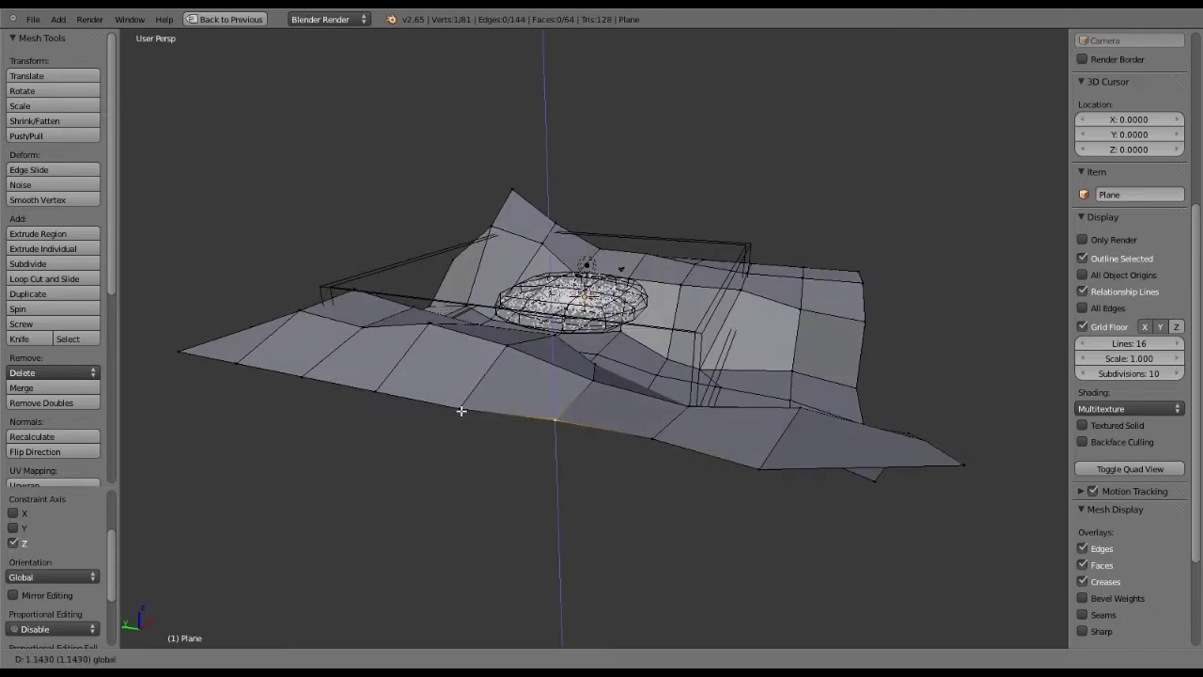
Reposition the following two outer-edge vertices farther along the hill side, shifting them along X
{"action": "right_click", "coordinate": [455, 383]}
{"action": "left_click_drag", "start_coordinate": [456, 381], "coordinate": [474, 385]}
{"action": "right_click", "coordinate": [397, 383]}
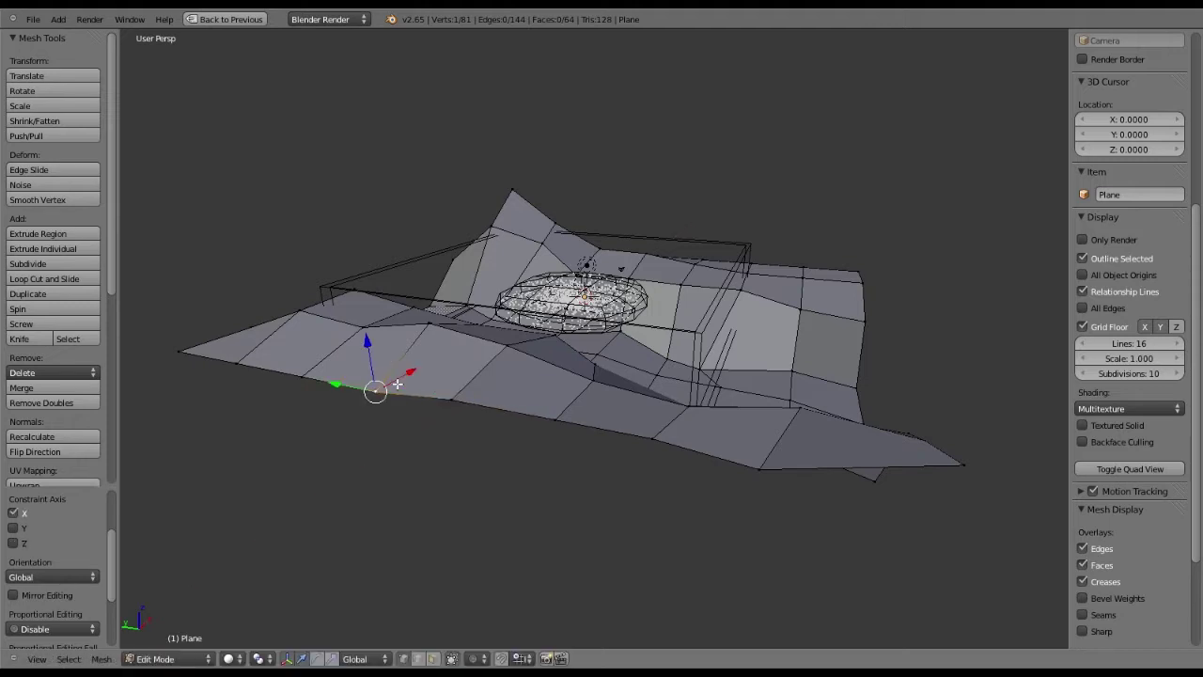
{"action": "left_click_drag", "start_coordinate": [398, 383], "coordinate": [387, 390]}
Select two neighbouring vertices on the hill side's outer edge and move them together along Z
{"action": "middle_click_drag", "start_coordinate": [555, 412], "coordinate": [403, 388]}
{"action": "right_click", "coordinate": [368, 361]}
{"action": "right_click", "coordinate": [401, 384], "text": "shift"}
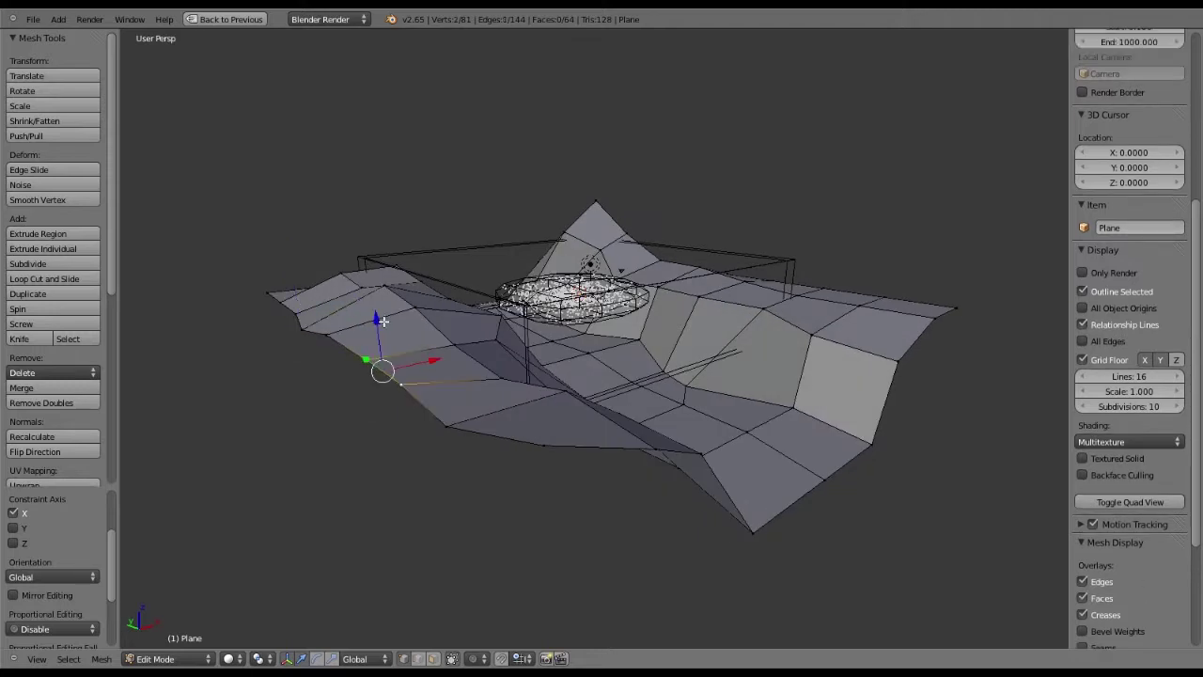
{"action": "left_click_drag", "start_coordinate": [382, 321], "coordinate": [434, 367]}
Adjust the height of a vertex on the hill-side ridge above the valley and shift another ridge vertex along X
{"action": "middle_click_drag", "start_coordinate": [434, 367], "coordinate": [478, 344]}
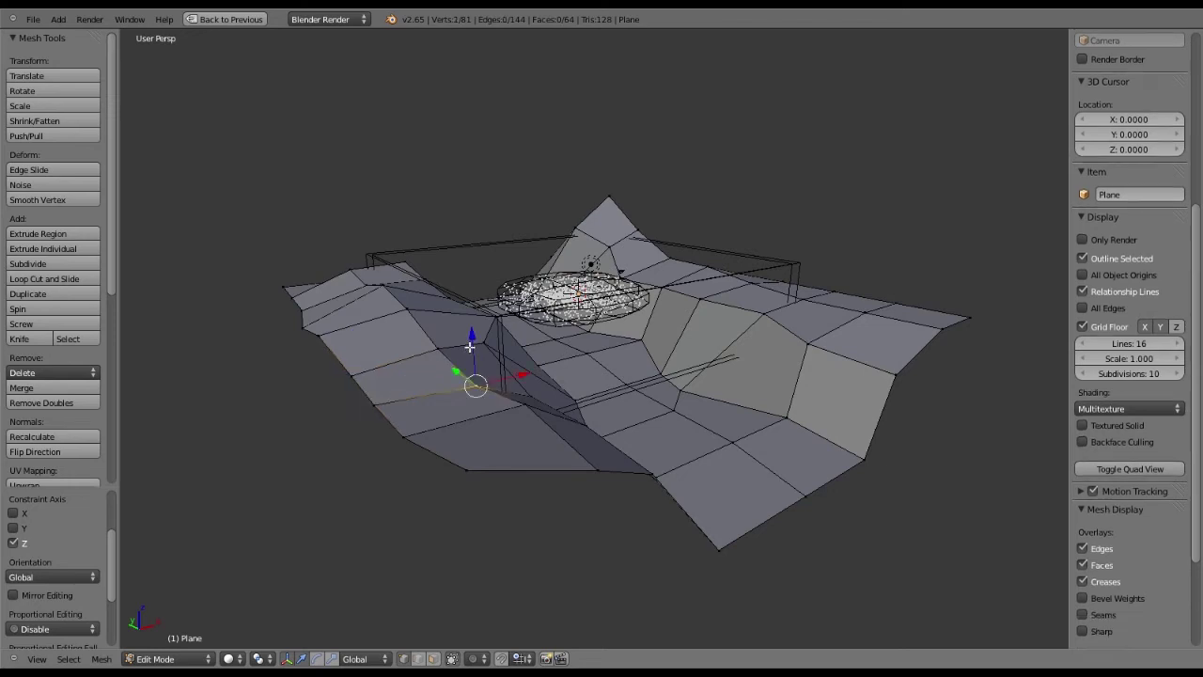
{"action": "left_click_drag", "start_coordinate": [470, 347], "coordinate": [423, 335]}
{"action": "middle_click_drag", "start_coordinate": [472, 393], "coordinate": [480, 459]}
{"action": "left_click_drag", "start_coordinate": [479, 459], "coordinate": [532, 435]}
{"action": "middle_click_drag", "start_coordinate": [532, 436], "coordinate": [528, 330]}
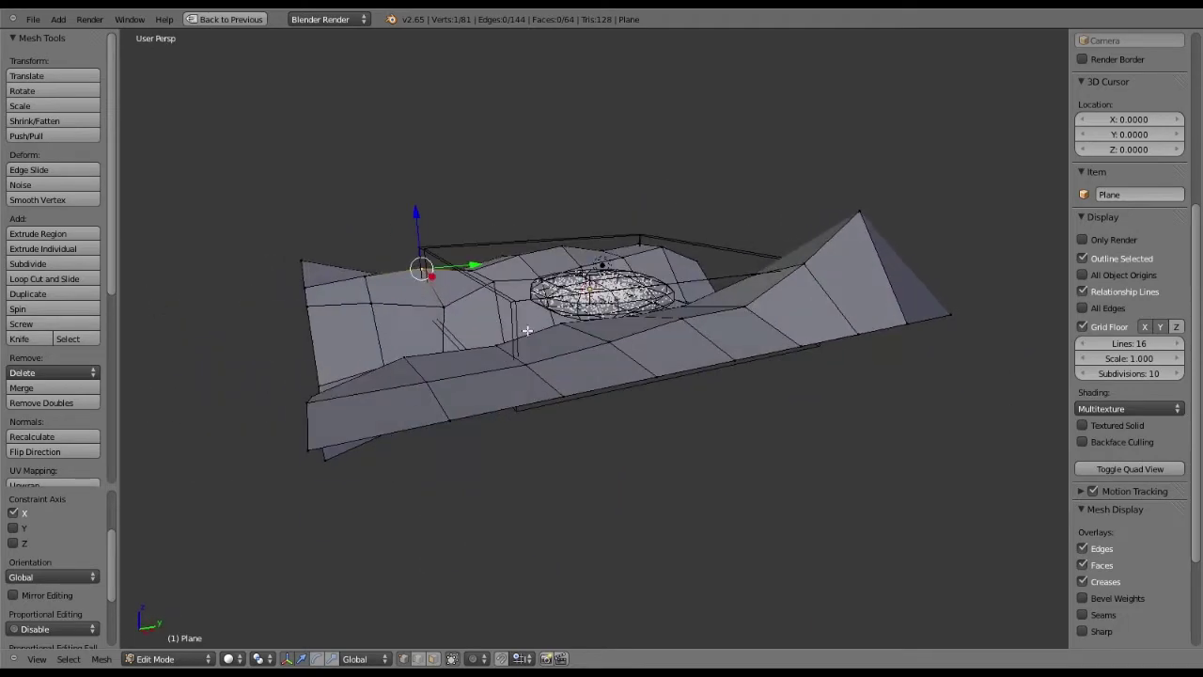
Lower two inner vertices of the mountain-side plateau in front of the mountain along Z
{"action": "right_click", "coordinate": [528, 329]}
{"action": "left_click_drag", "start_coordinate": [527, 333], "coordinate": [526, 348]}
{"action": "right_click", "coordinate": [423, 384]}
{"action": "left_click_drag", "start_coordinate": [427, 356], "coordinate": [429, 374]}
{"action": "middle_click_drag", "start_coordinate": [429, 375], "coordinate": [548, 433]}
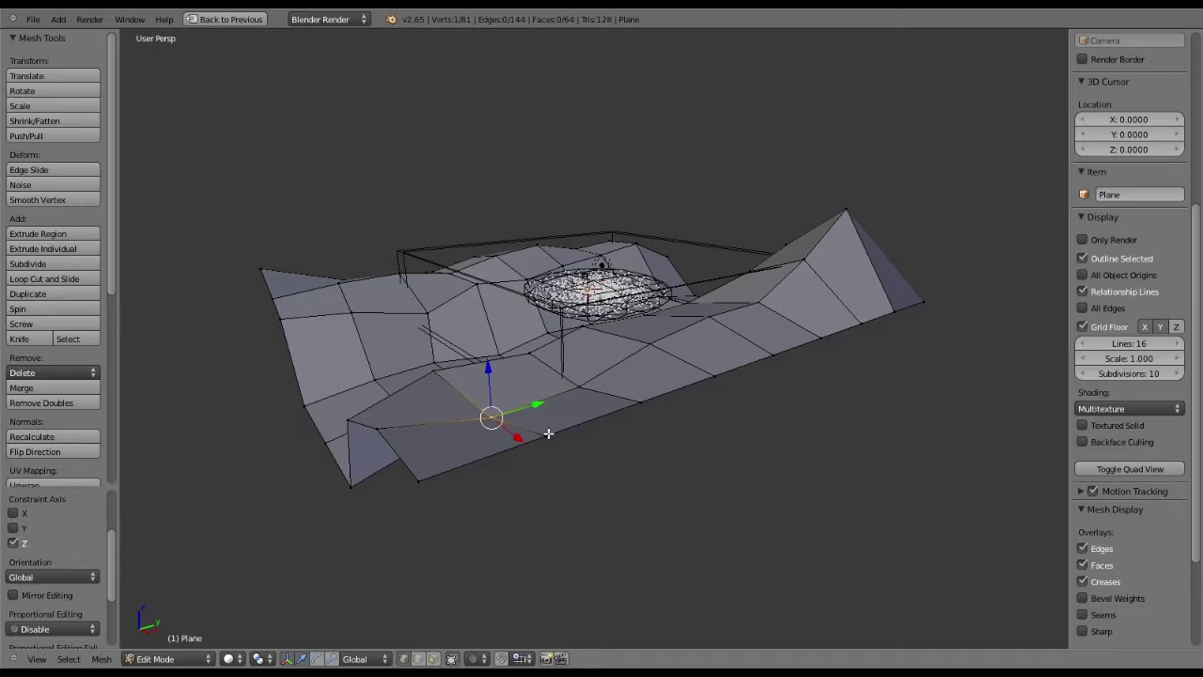
Select the near mountain-side corner and the next two outer-edge vertices and move them together along Z
{"action": "right_click", "coordinate": [418, 482]}
{"action": "right_click", "coordinate": [545, 431], "text": "shift"}
{"action": "right_click", "coordinate": [643, 403], "text": "shift"}
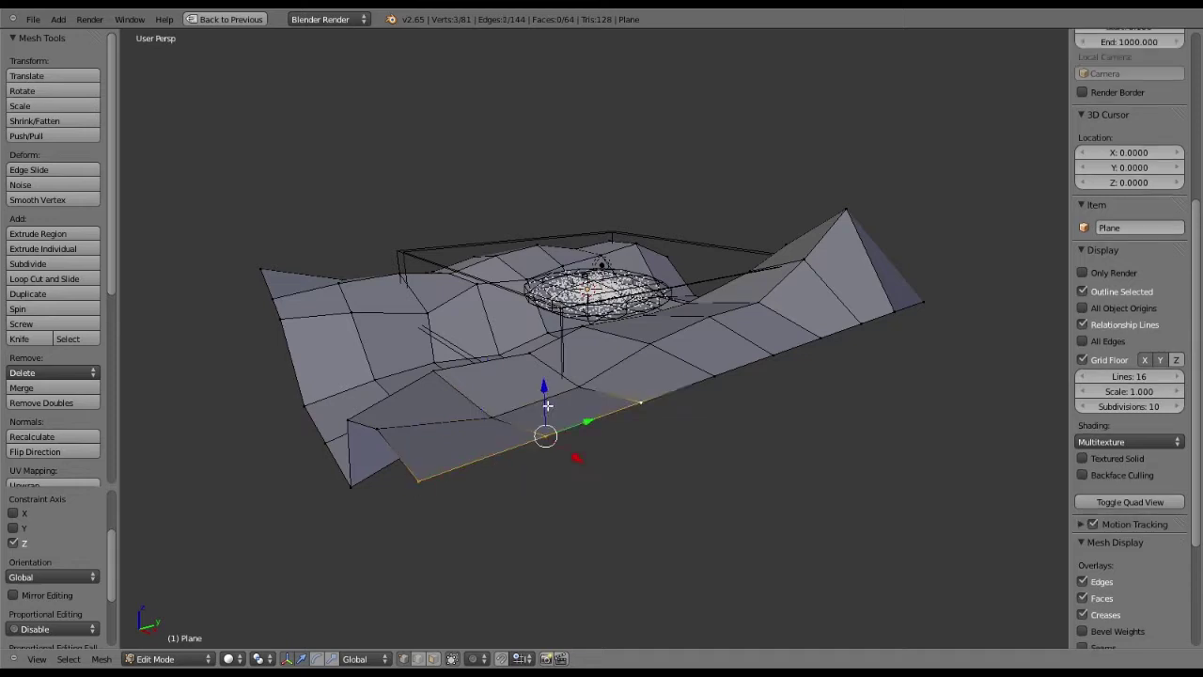
{"action": "left_click_drag", "start_coordinate": [547, 405], "coordinate": [717, 384]}
{"action": "middle_click_drag", "start_coordinate": [717, 384], "coordinate": [930, 284]}
{"action": "middle_click_drag", "start_coordinate": [865, 363], "coordinate": [784, 360]}
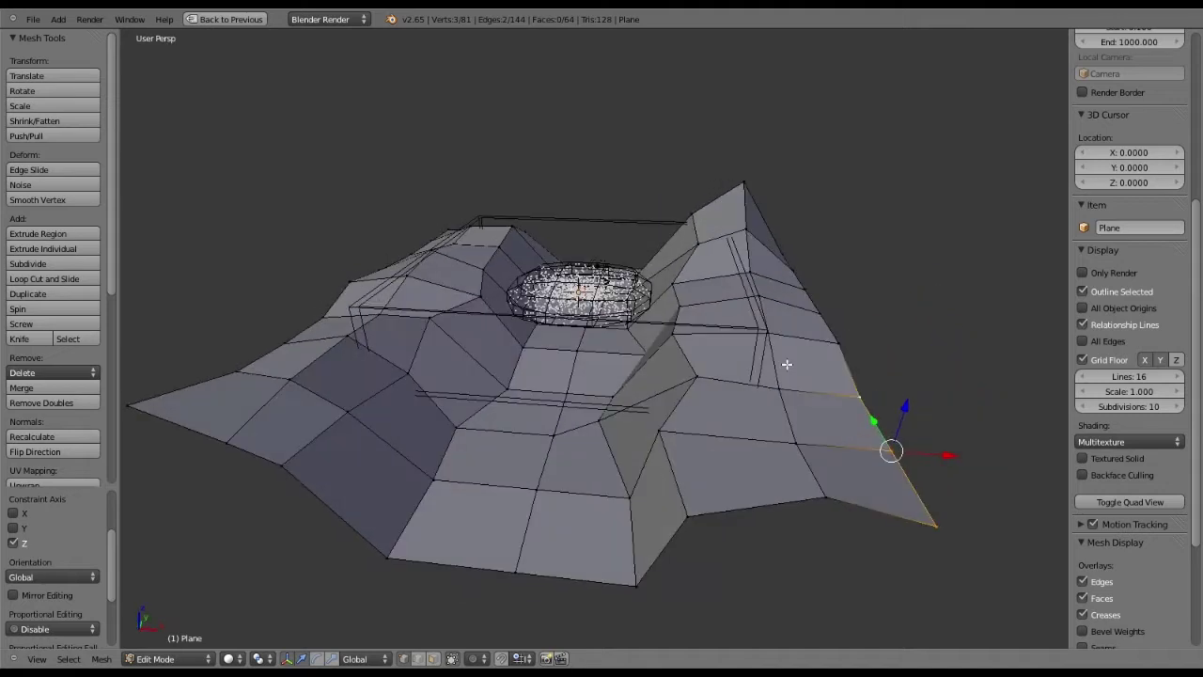
Lower an inner vertex of the mountain-side plateau along Z and move the next one towards the near edge
{"action": "right_click", "coordinate": [787, 363]}
{"action": "left_click_drag", "start_coordinate": [787, 363], "coordinate": [782, 388]}
{"action": "right_click_drag", "start_coordinate": [793, 443], "coordinate": [779, 460]}
Raise an outer-edge vertex beside the mountain-side plateau and shift another vertex of that edge along X
{"action": "right_click", "coordinate": [905, 420]}
{"action": "left_click_drag", "start_coordinate": [905, 418], "coordinate": [873, 349]}
{"action": "right_click", "coordinate": [868, 372]}
{"action": "middle_click_drag", "start_coordinate": [873, 349], "coordinate": [1009, 298]}
{"action": "right_click", "coordinate": [1010, 301]}
{"action": "left_click_drag", "start_coordinate": [1011, 301], "coordinate": [982, 315]}
{"action": "middle_click_drag", "start_coordinate": [982, 315], "coordinate": [886, 350]}
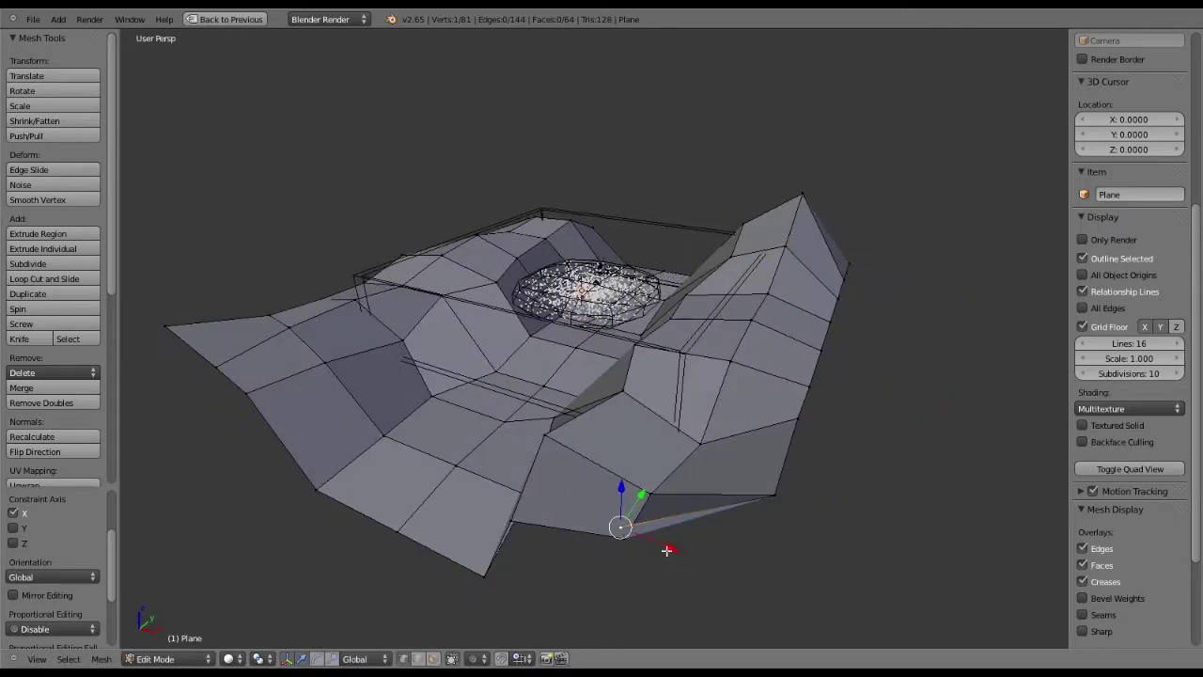
Reposition the near mountain-side corner vertex along X and Z, and shift the opposite hill-side corner along X
{"action": "left_click_drag", "start_coordinate": [666, 550], "coordinate": [703, 554]}
{"action": "left_click_drag", "start_coordinate": [684, 515], "coordinate": [690, 502]}
{"action": "middle_click_drag", "start_coordinate": [690, 502], "coordinate": [769, 487]}
{"action": "left_click_drag", "start_coordinate": [769, 487], "coordinate": [538, 465]}
{"action": "middle_click_drag", "start_coordinate": [538, 465], "coordinate": [162, 659]}
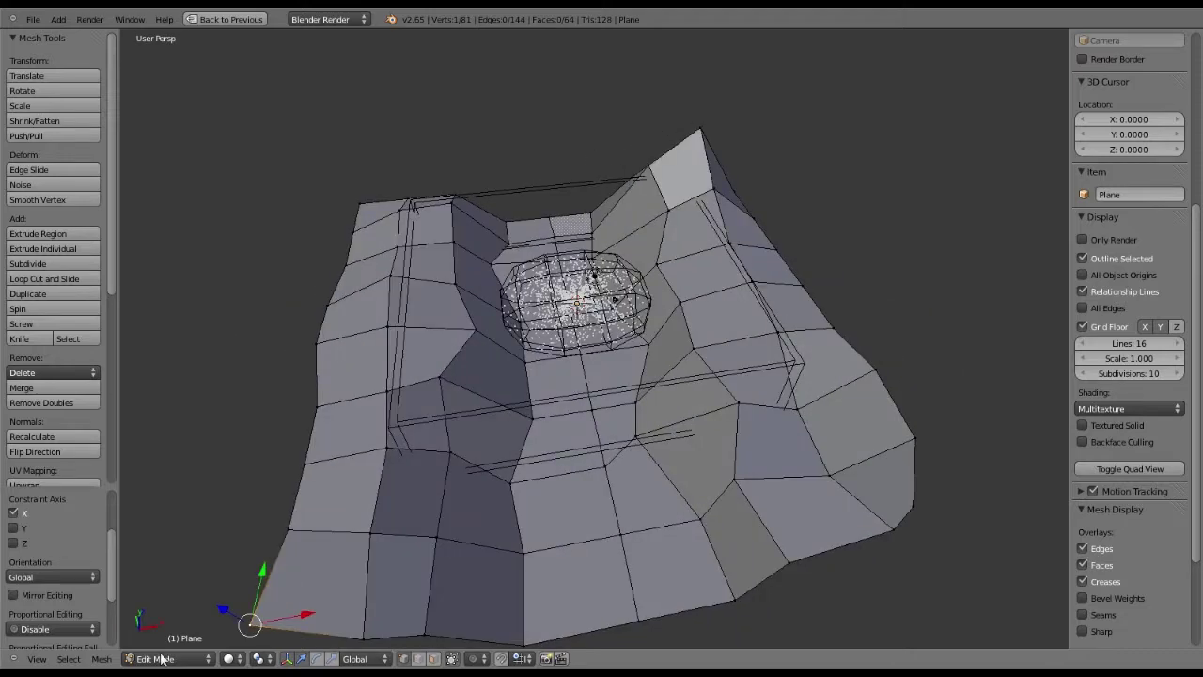
Return to Object Mode and lower the cloud bounds along Z into the valley
{"action": "left_click", "coordinate": [161, 659]}
{"action": "left_click", "coordinate": [161, 642]}
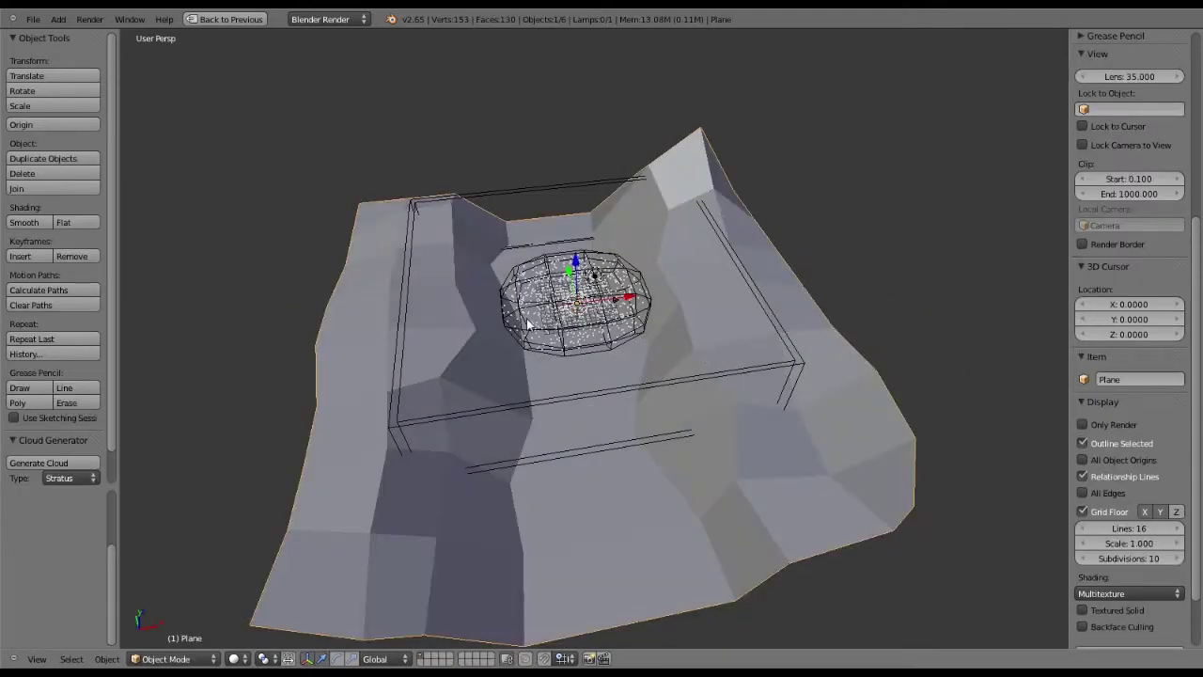
{"action": "right_click", "coordinate": [562, 336]}
{"action": "middle_click_drag", "start_coordinate": [560, 331], "coordinate": [569, 272]}
{"action": "right_click", "coordinate": [570, 272]}
{"action": "left_click_drag", "start_coordinate": [568, 272], "coordinate": [579, 314]}
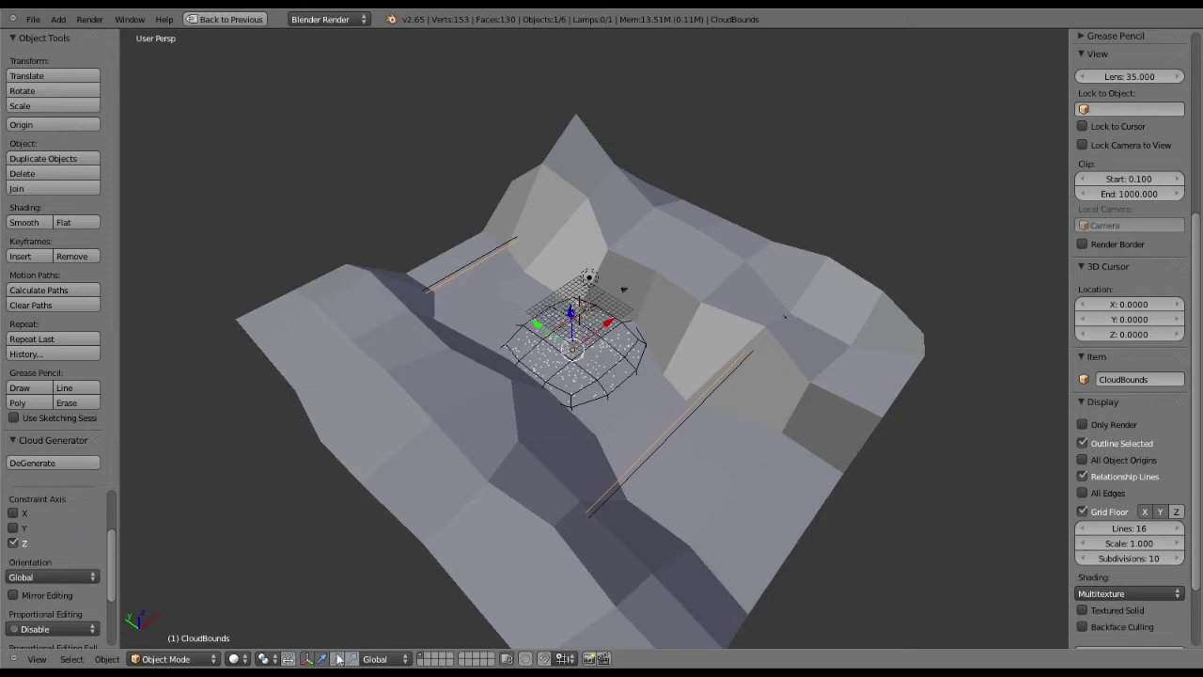
Stretch the cloud bounds along Y so the cloud runs lengthwise through the valley
{"action": "left_click", "coordinate": [352, 659]}
{"action": "mouse_move", "coordinate": [532, 324]}
{"action": "left_mouse_down"}
{"action": "mouse_move", "coordinate": [473, 254]}
{"action": "mouse_move", "coordinate": [574, 321]}
{"action": "mouse_move", "coordinate": [572, 310]}
{"action": "mouse_move", "coordinate": [611, 325]}
{"action": "mouse_move", "coordinate": [535, 326]}
{"action": "left_mouse_up"}
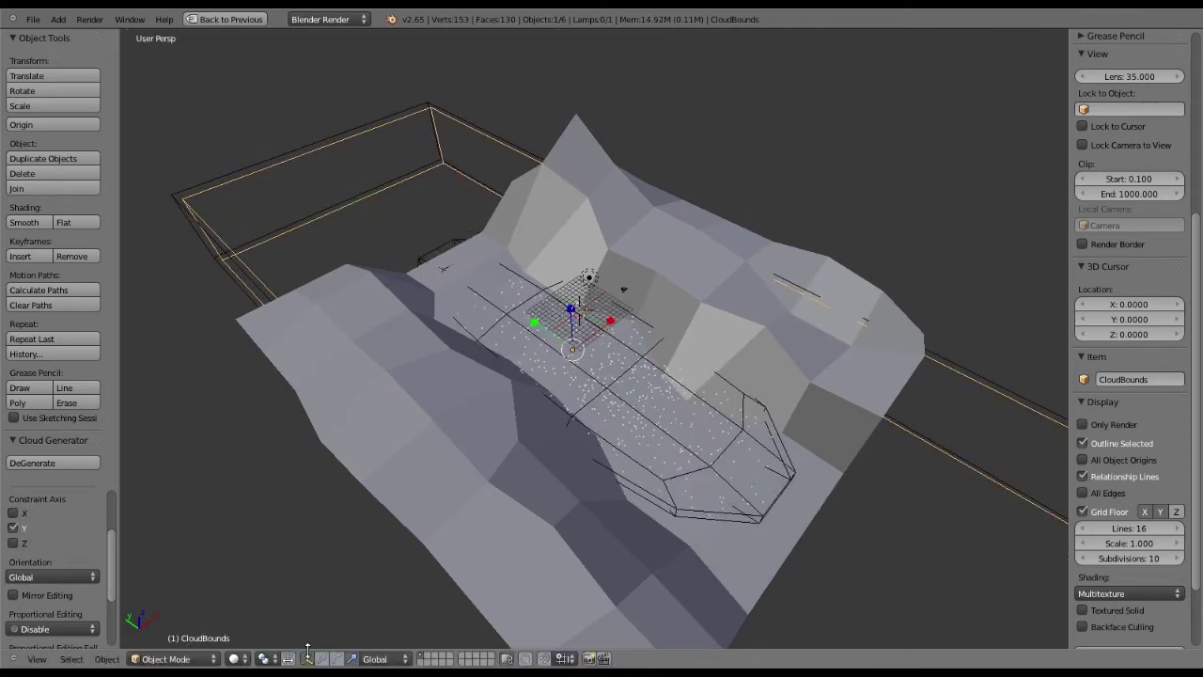
{"action": "left_click", "coordinate": [319, 661]}
{"action": "middle_click_drag", "start_coordinate": [801, 419], "coordinate": [715, 376]}
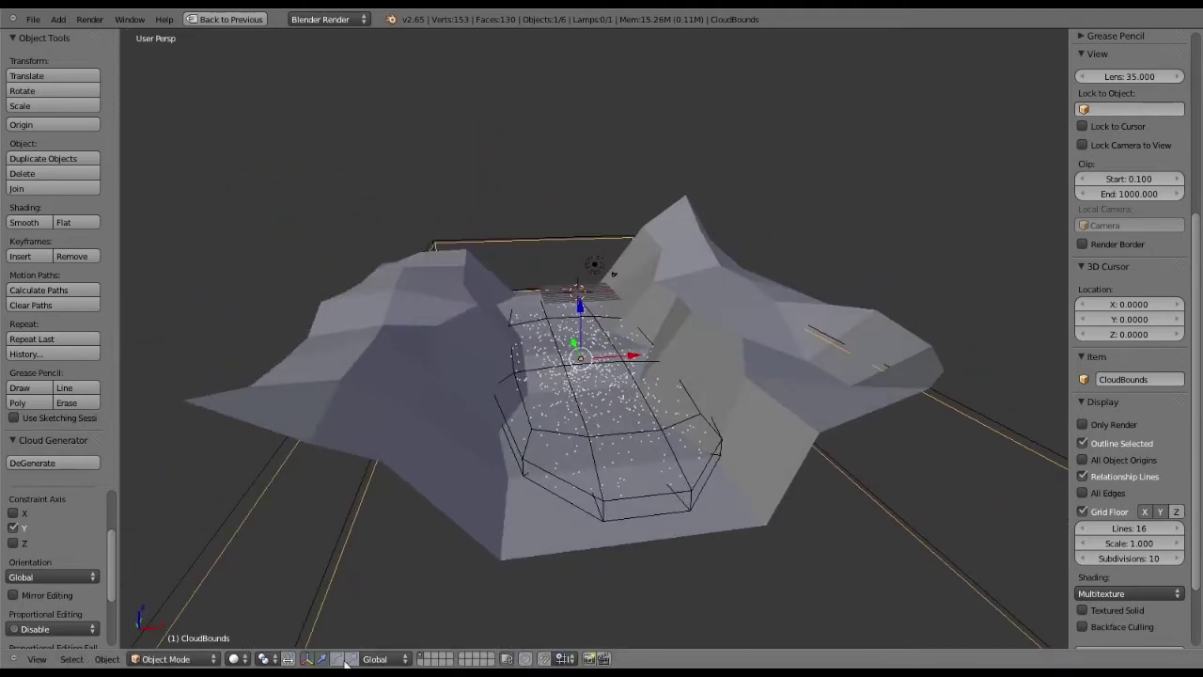
Adjust the cloud bounds across the valley along X and reposition them vertically along Z between the banks
{"action": "left_click_drag", "start_coordinate": [637, 360], "coordinate": [570, 416]}
{"action": "middle_click_drag", "start_coordinate": [603, 430], "coordinate": [573, 390]}
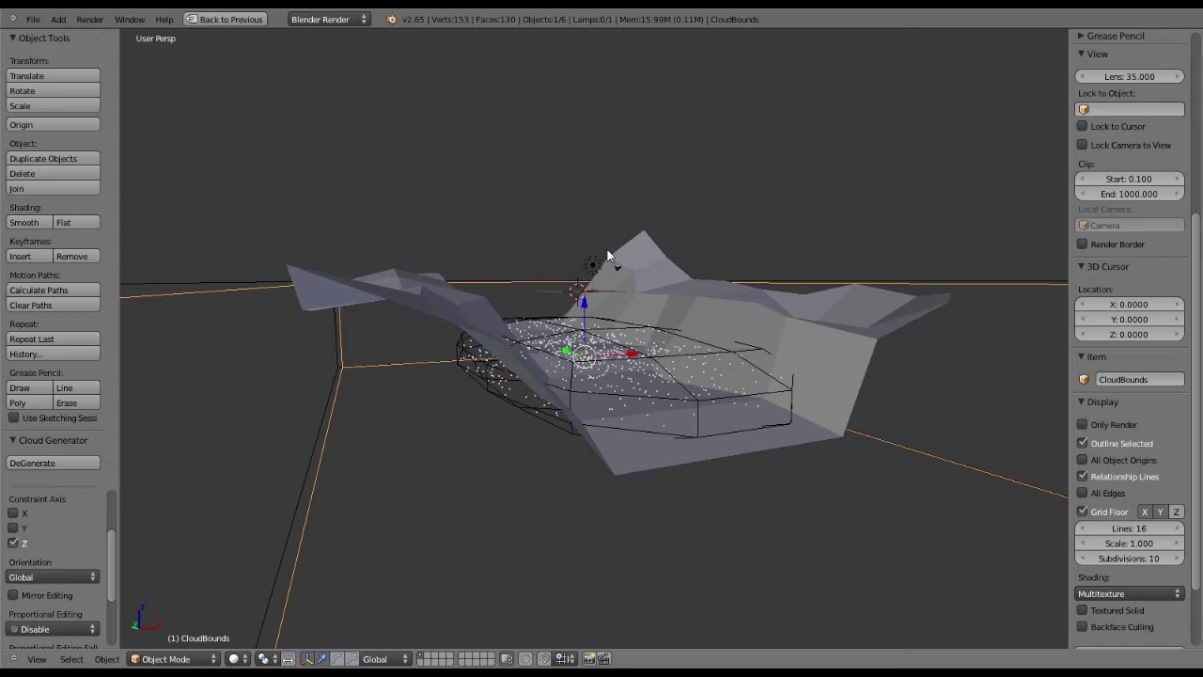
{"action": "middle_click_drag", "start_coordinate": [554, 310], "coordinate": [560, 348]}
{"action": "left_click_drag", "start_coordinate": [557, 344], "coordinate": [746, 366]}
{"action": "middle_click_drag", "start_coordinate": [745, 367], "coordinate": [583, 309]}
{"action": "left_click_drag", "start_coordinate": [582, 308], "coordinate": [571, 400]}
{"action": "middle_click_drag", "start_coordinate": [579, 397], "coordinate": [565, 355]}
{"action": "scroll", "coordinate": [565, 355], "scroll_direction": "up", "scroll_amount": 6}
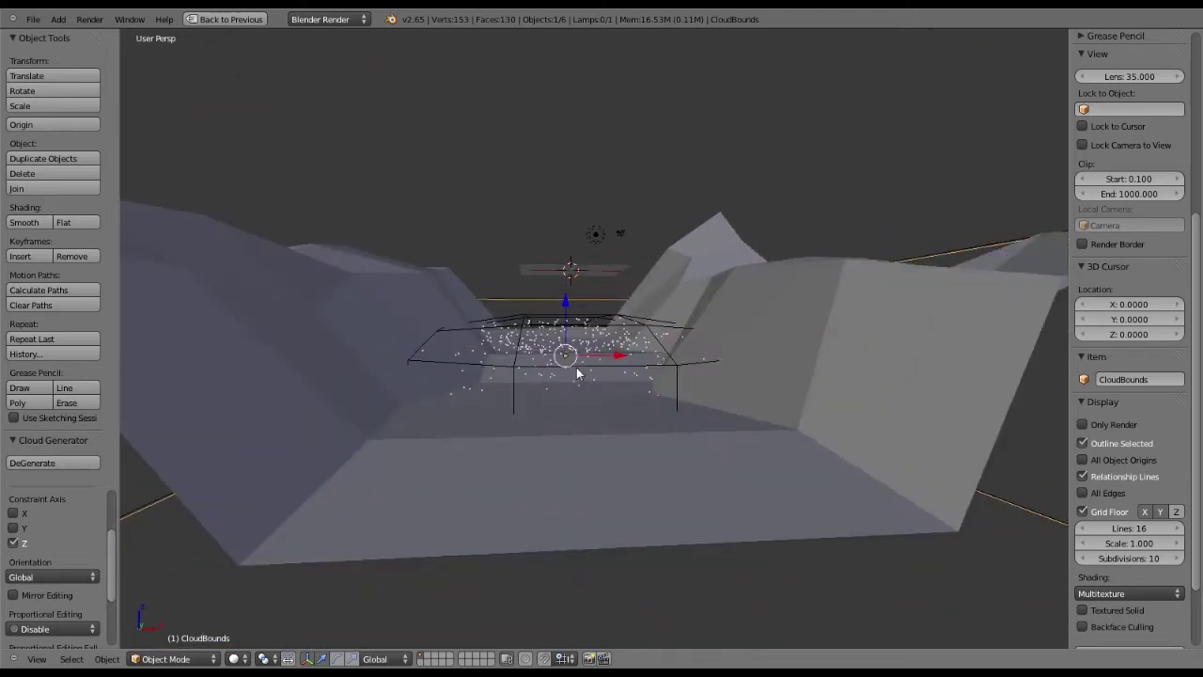
Shift the cloud bounds along the valley in Y and raise them about 1.22 units along Z
{"action": "middle_click_drag", "start_coordinate": [573, 393], "coordinate": [455, 490]}
{"action": "left_click_drag", "start_coordinate": [455, 490], "coordinate": [426, 499]}
{"action": "middle_click_drag", "start_coordinate": [642, 381], "coordinate": [424, 310]}
{"action": "left_click_drag", "start_coordinate": [424, 311], "coordinate": [424, 302]}
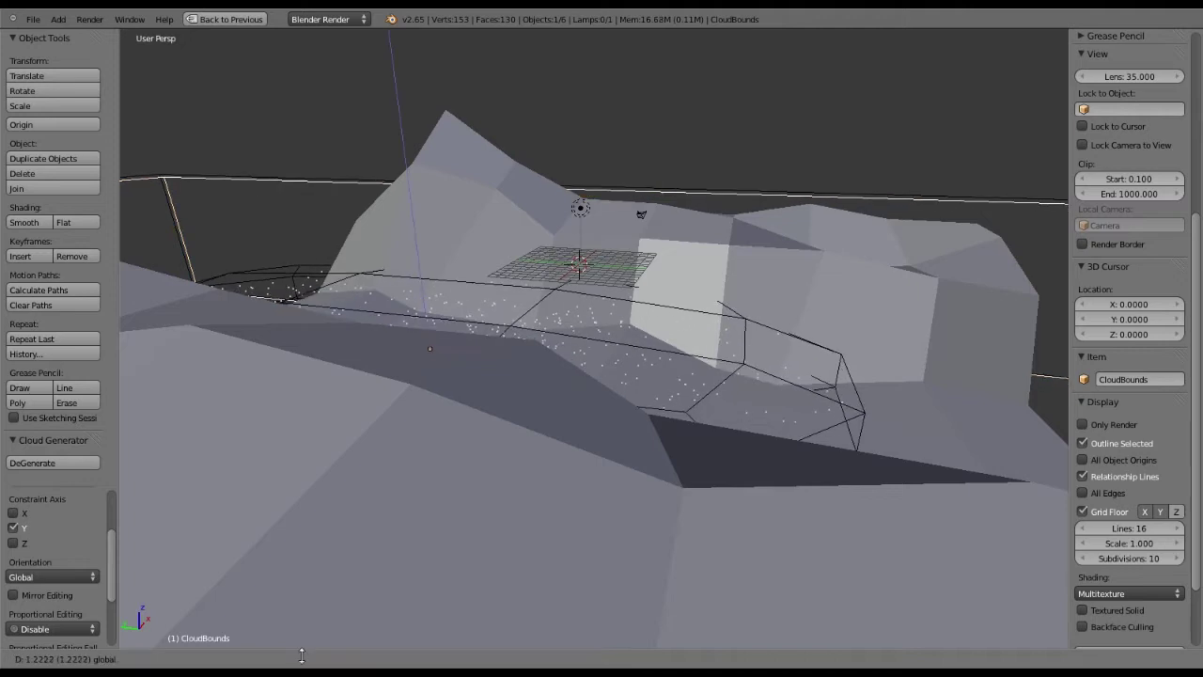
Scale the cloud bounds taller along Z and lower them about 1.02 units
{"action": "left_click", "coordinate": [351, 658]}
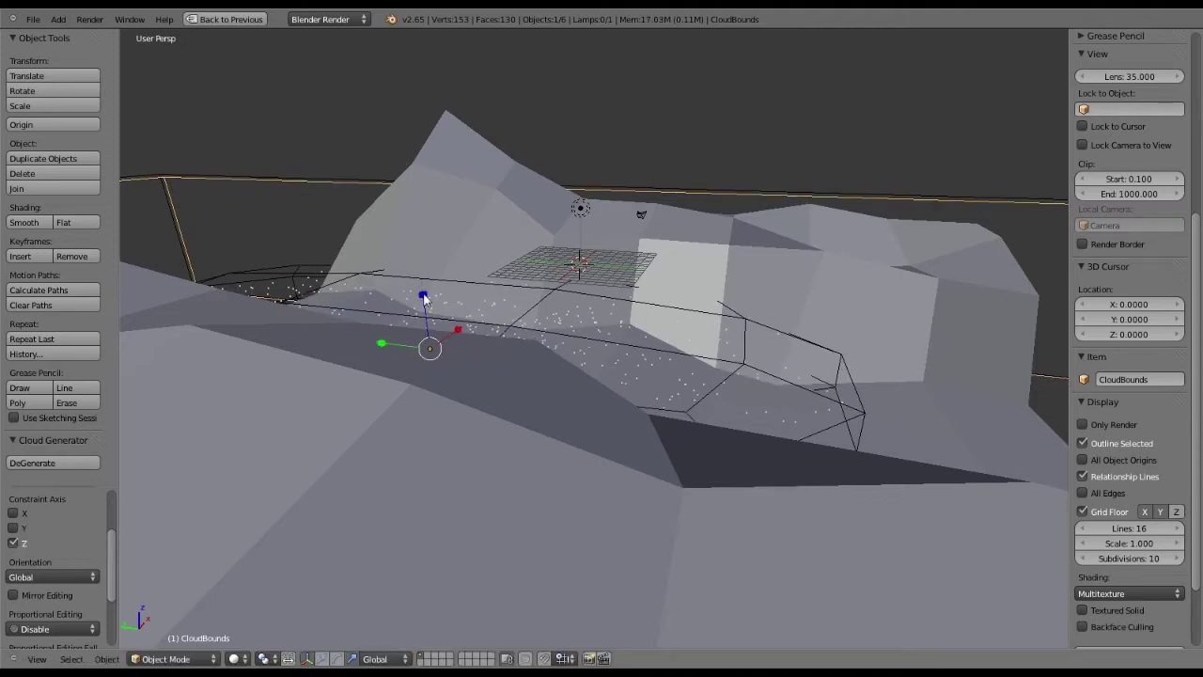
{"action": "left_click_drag", "start_coordinate": [424, 299], "coordinate": [422, 281]}
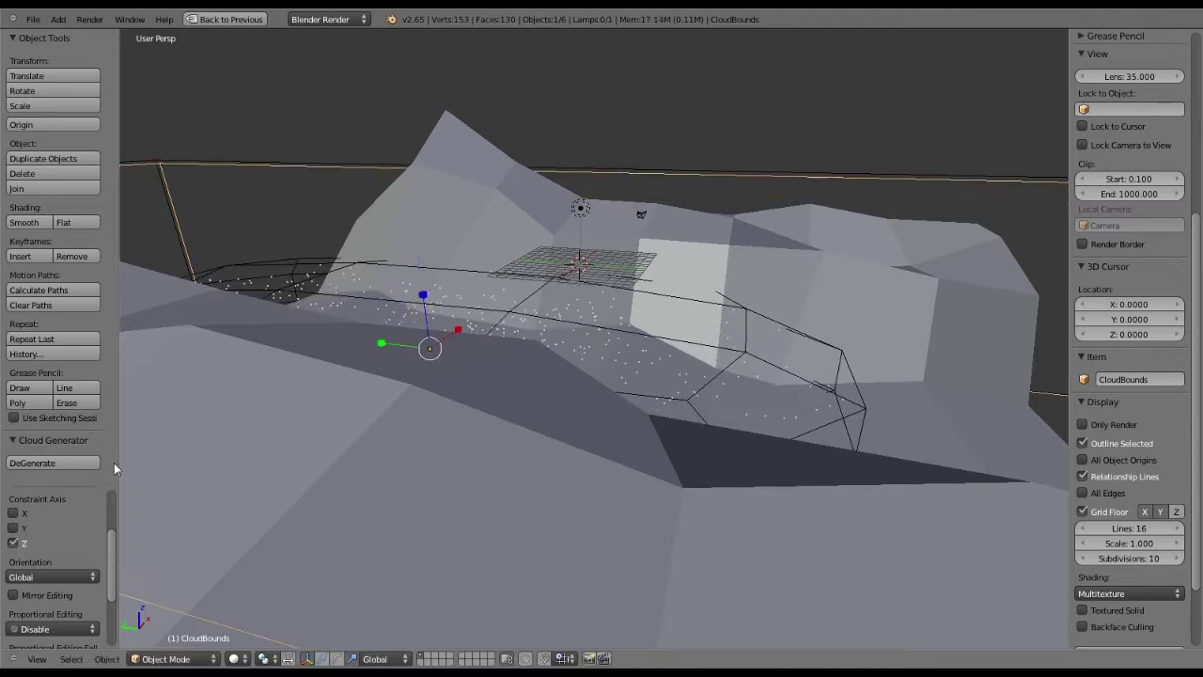
{"action": "left_click_drag", "start_coordinate": [423, 300], "coordinate": [422, 305]}
{"action": "left_click", "coordinate": [323, 659]}
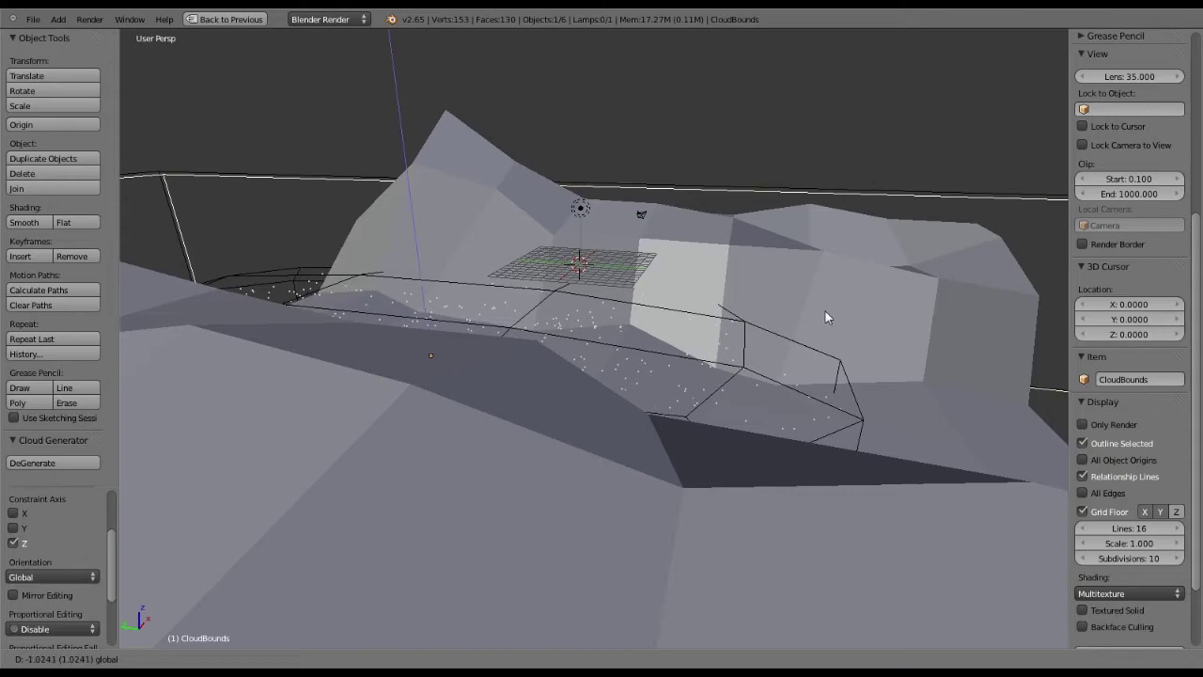
Shorten the cloud bounds by scaling them down along Y
{"action": "middle_click_drag", "start_coordinate": [822, 311], "coordinate": [670, 270]}
{"action": "scroll", "coordinate": [669, 269], "scroll_direction": "down", "scroll_amount": 4}
{"action": "middle_click_drag", "start_coordinate": [576, 351], "coordinate": [583, 424]}
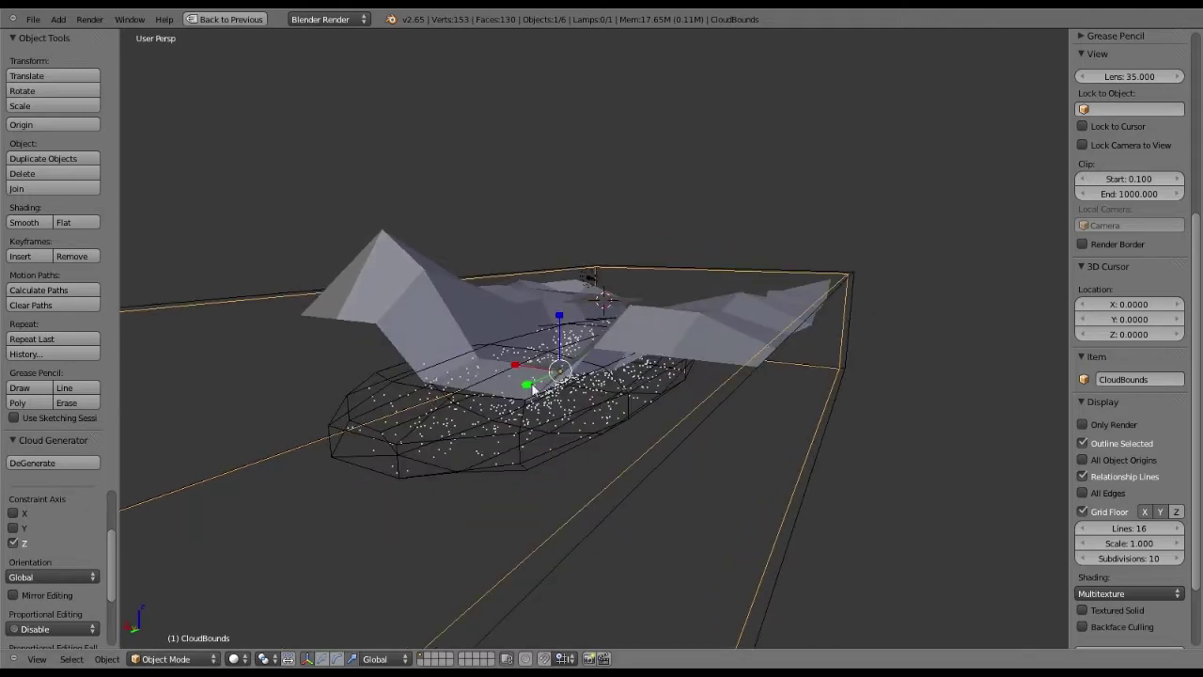
{"action": "left_click_drag", "start_coordinate": [532, 388], "coordinate": [560, 380]}
{"action": "middle_click_drag", "start_coordinate": [560, 381], "coordinate": [461, 432]}
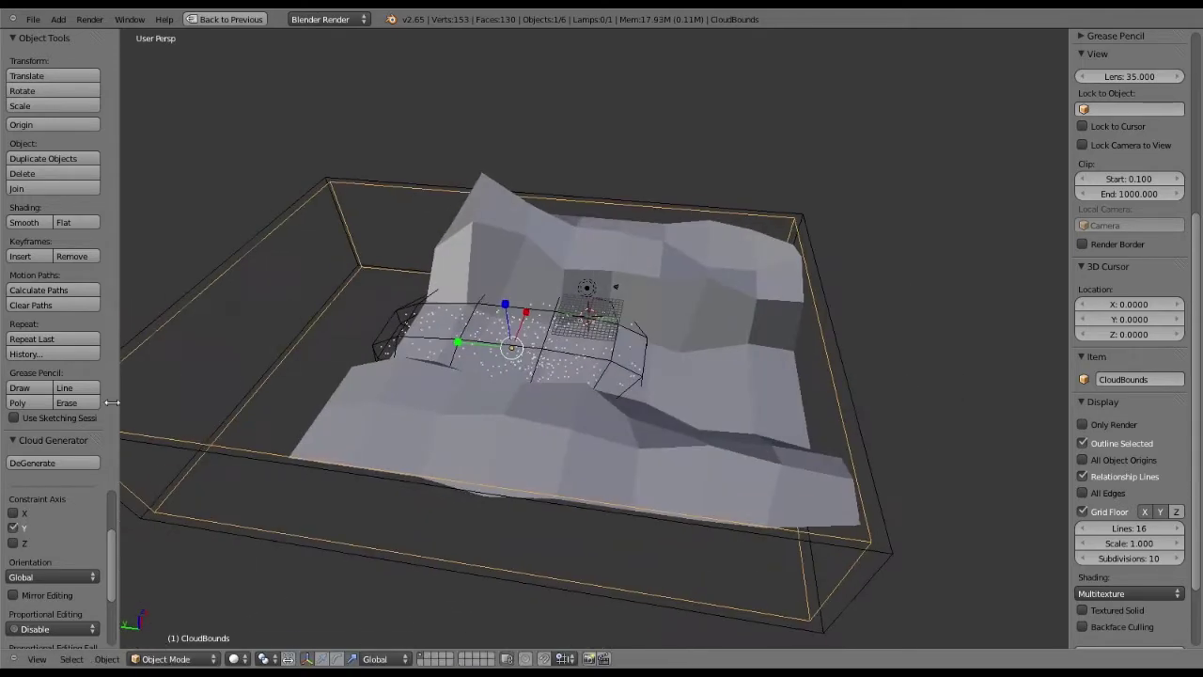
Move the shortened cloud bounds along Y towards the middle of the valley
{"action": "left_click", "coordinate": [325, 659]}
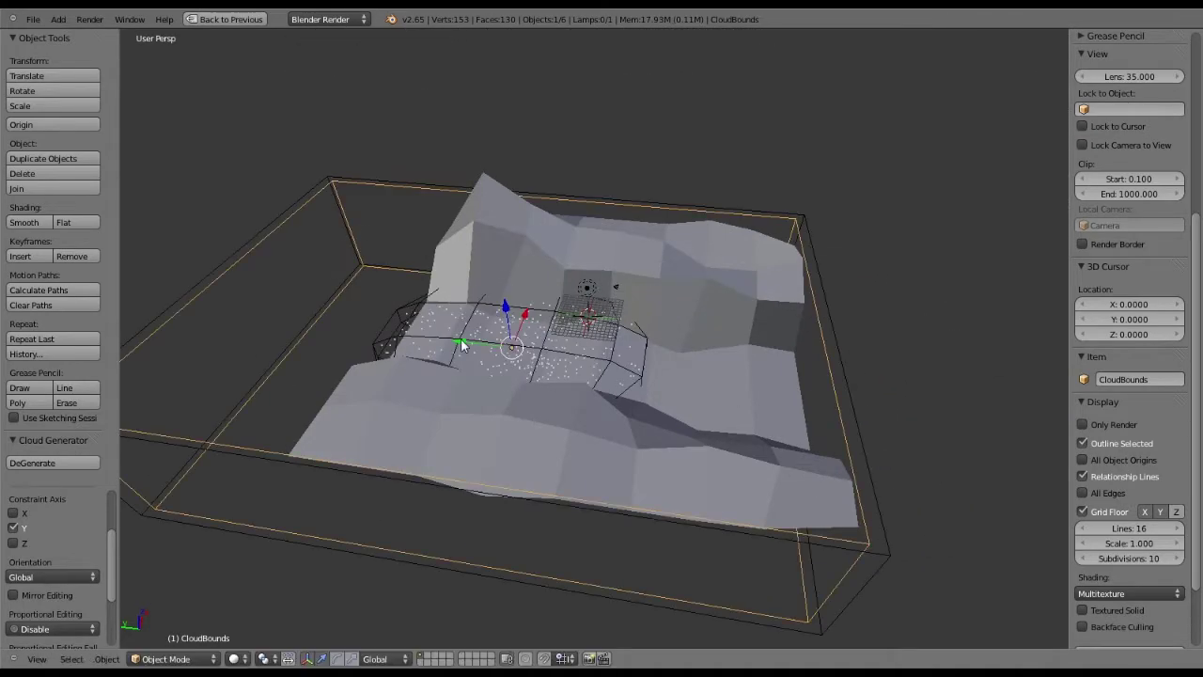
{"action": "left_click_drag", "start_coordinate": [461, 345], "coordinate": [489, 350]}
{"action": "middle_click_drag", "start_coordinate": [532, 349], "coordinate": [564, 335]}
{"action": "scroll", "coordinate": [591, 341], "scroll_direction": "up", "scroll_amount": 2}
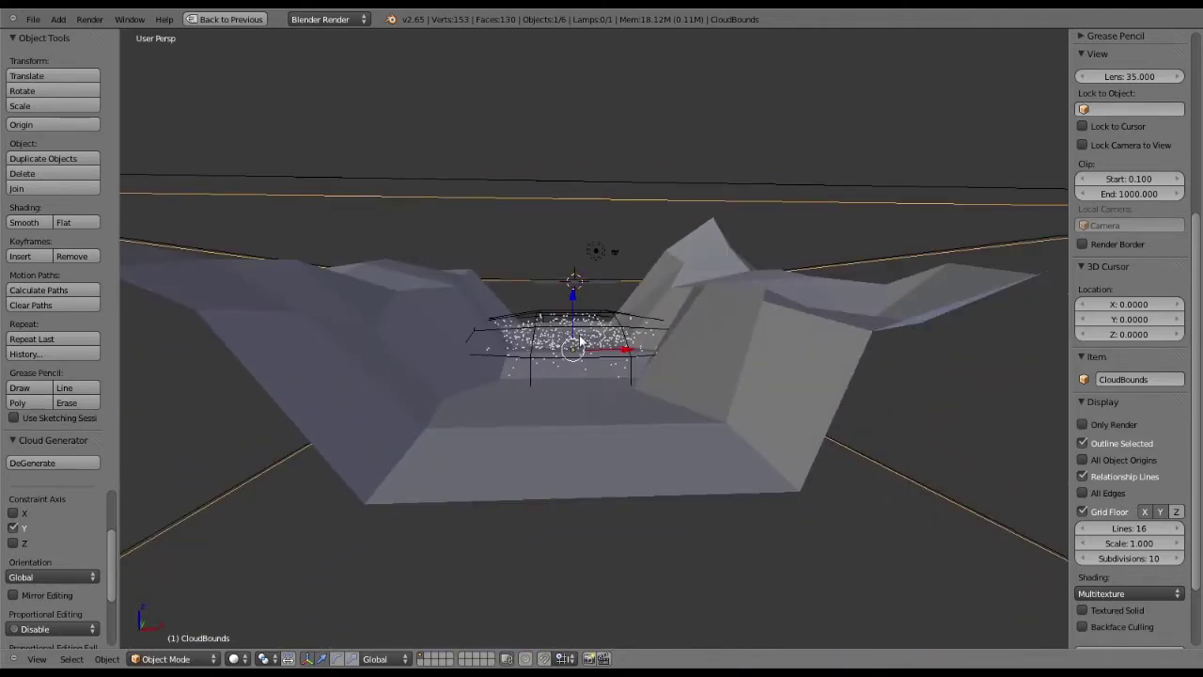
{"action": "scroll", "coordinate": [564, 335], "scroll_direction": "up", "scroll_amount": 3}
{"action": "middle_click_drag", "start_coordinate": [564, 335], "coordinate": [1018, 437]}
{"action": "scroll", "coordinate": [321, 249], "scroll_direction": "down", "scroll_amount": 3}
{"action": "scroll", "coordinate": [321, 249], "scroll_direction": "down", "scroll_amount": 2}
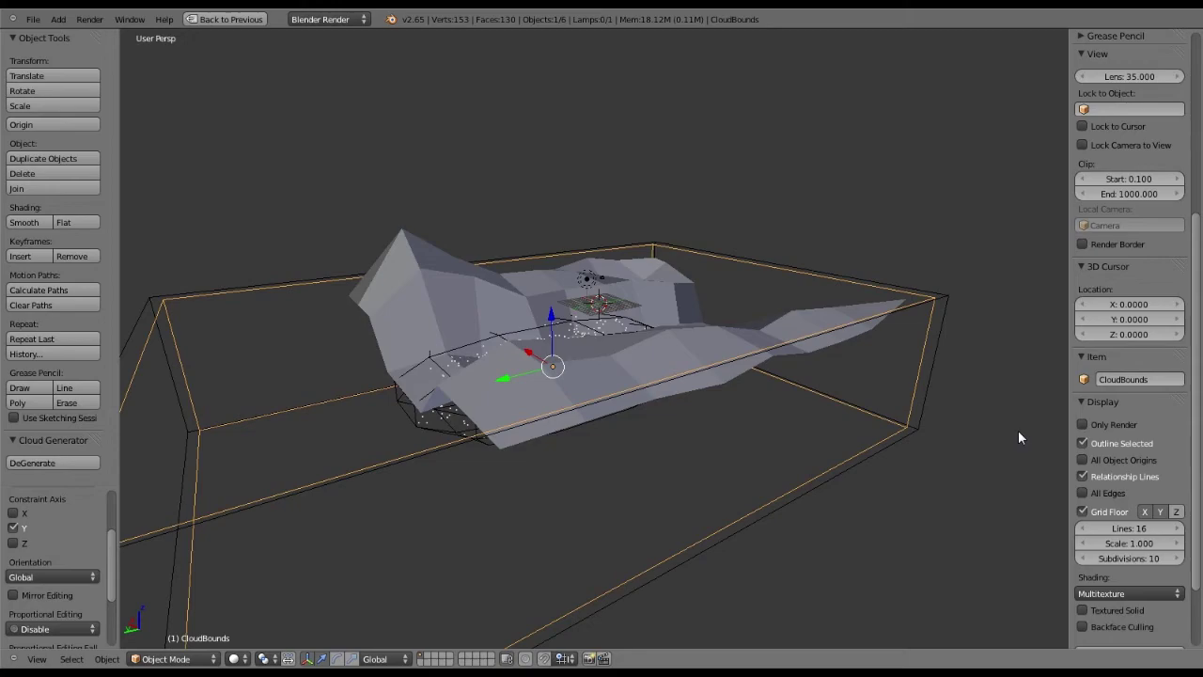
Select the terrain plane and enter Edit Mode
{"action": "middle_click_drag", "start_coordinate": [753, 344], "coordinate": [393, 646]}
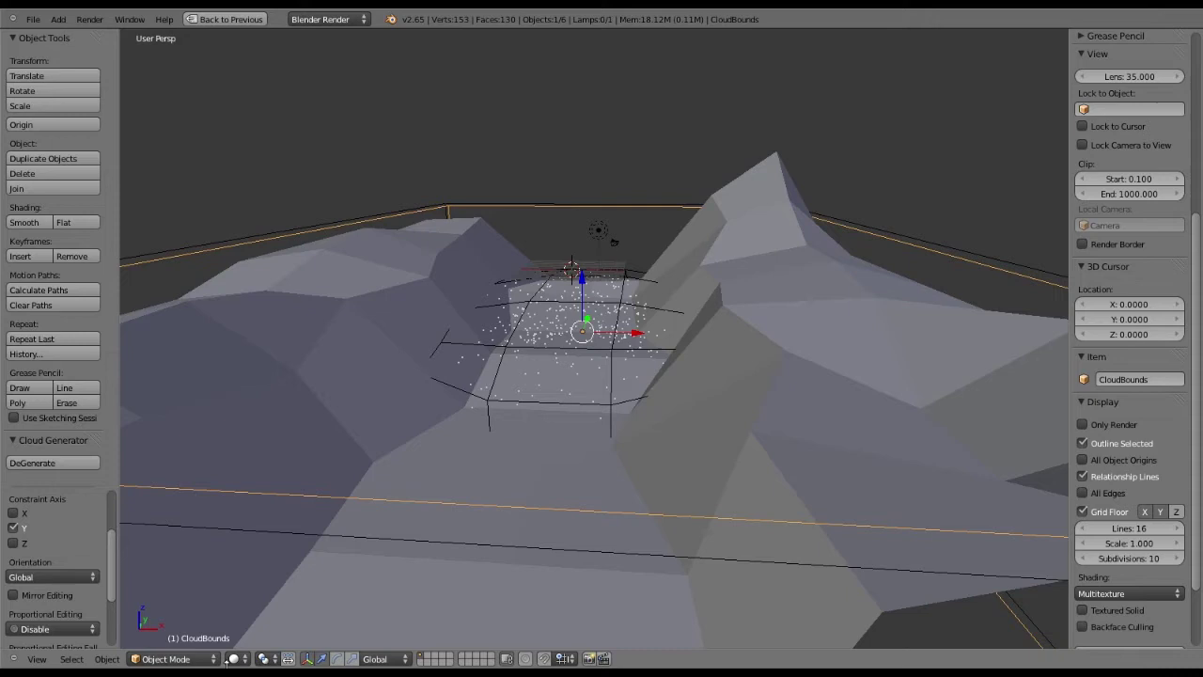
{"action": "left_click", "coordinate": [178, 657]}
{"action": "right_click", "coordinate": [304, 314]}
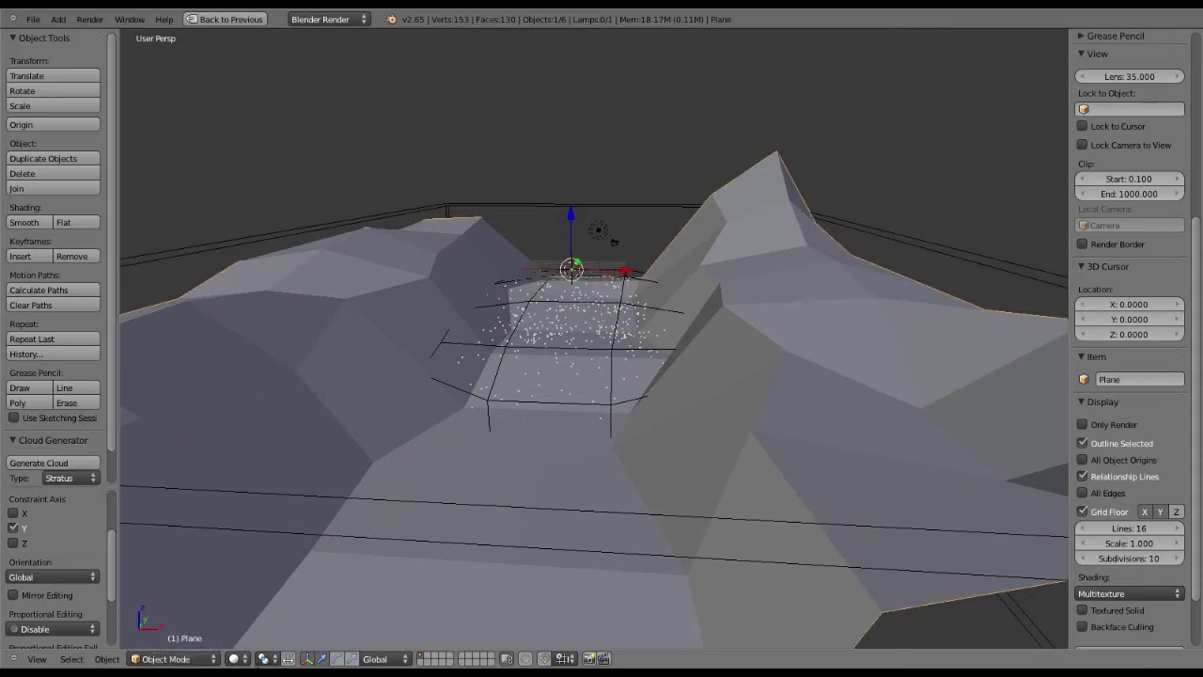
{"action": "left_click", "coordinate": [179, 658]}
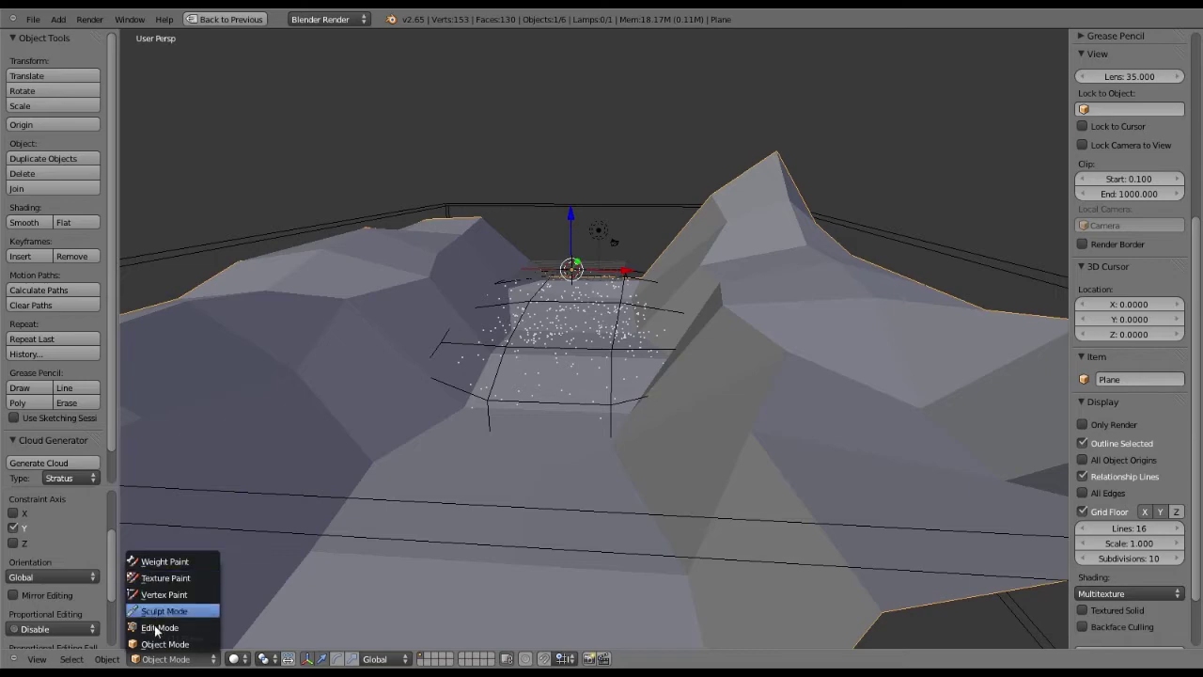
{"action": "left_click", "coordinate": [155, 626]}
Switch the terrain mesh to face selection and select the strip of faces forming the valley slope opposite the mountain
{"action": "scroll", "coordinate": [456, 457], "scroll_direction": "down", "scroll_amount": 5}
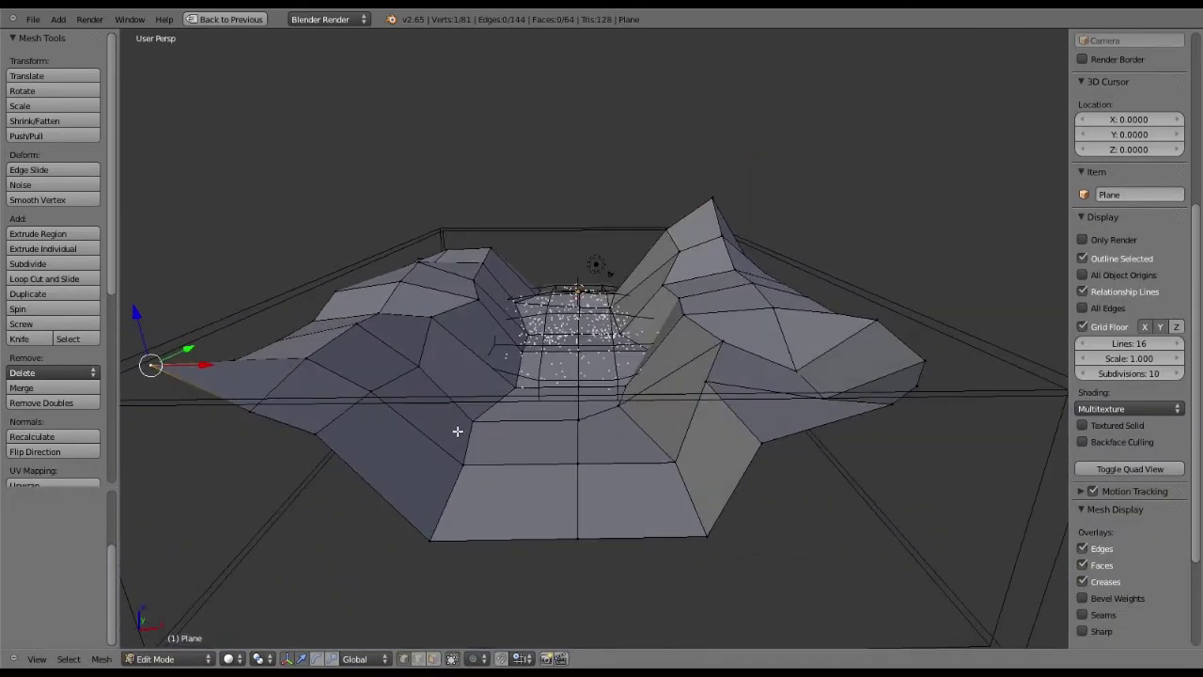
{"action": "left_click", "coordinate": [433, 657]}
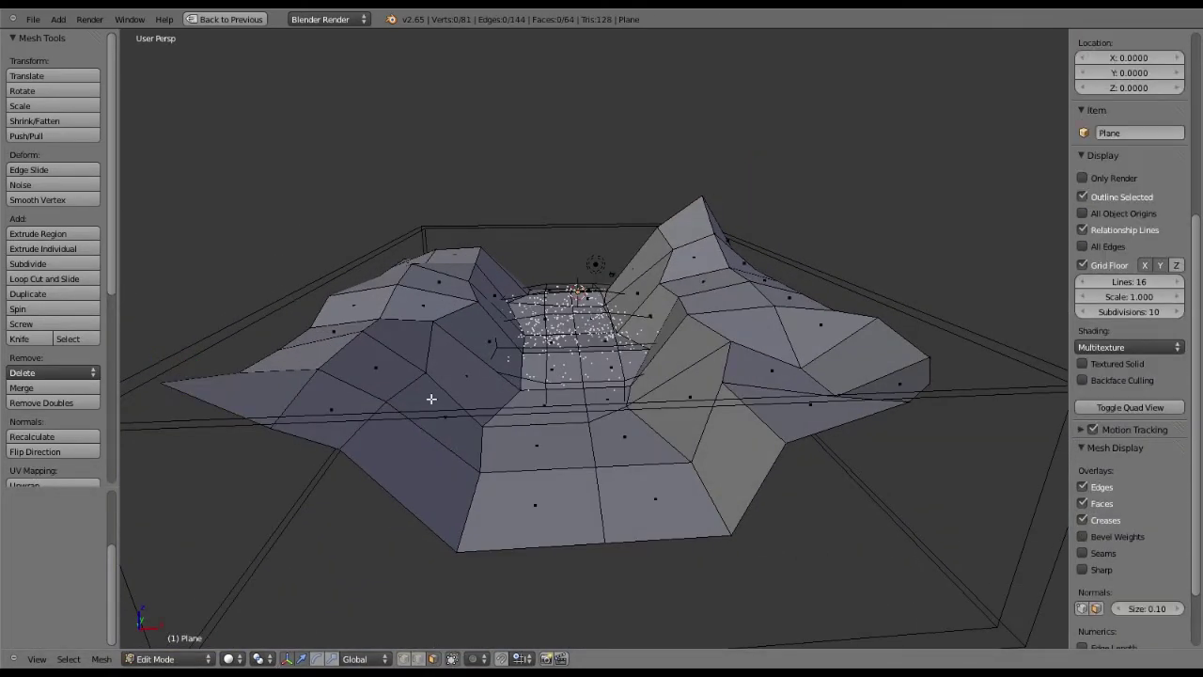
{"action": "right_click", "coordinate": [427, 445]}
{"action": "right_click", "coordinate": [468, 371], "text": "shift"}
{"action": "right_click", "coordinate": [477, 335], "text": "shift"}
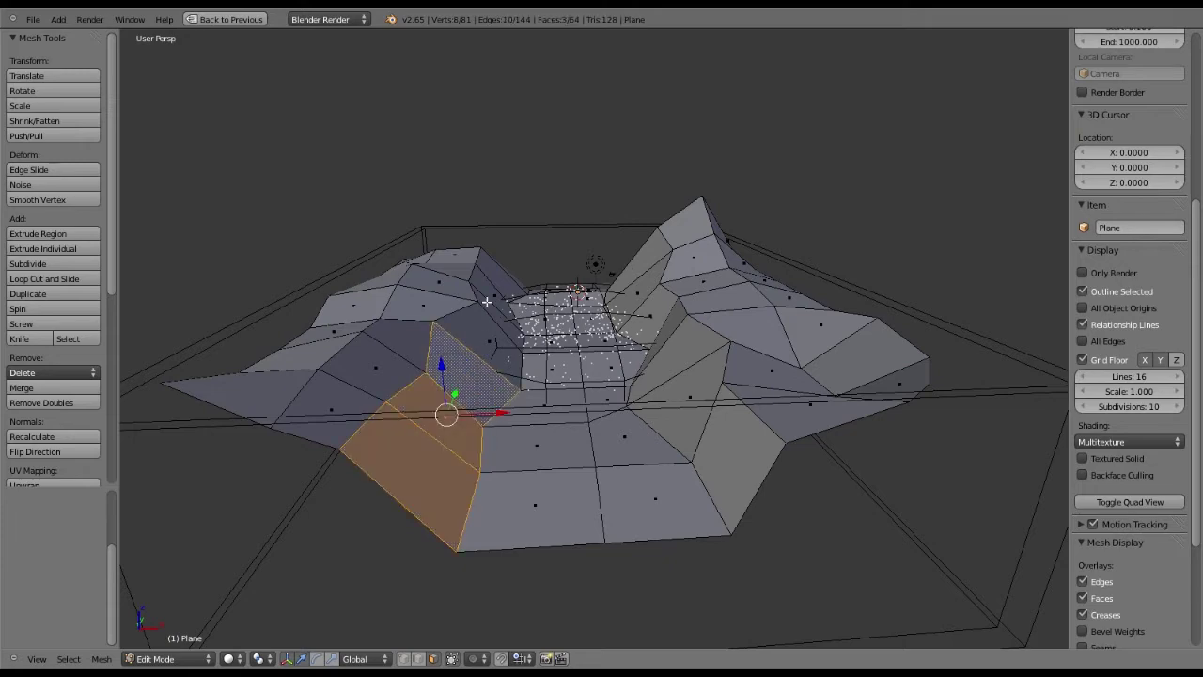
{"action": "right_click", "coordinate": [481, 302], "text": "shift"}
{"action": "right_click", "coordinate": [486, 276], "text": "shift"}
{"action": "right_click", "coordinate": [494, 274], "text": "shift"}
{"action": "right_click", "coordinate": [508, 272], "text": "shift"}
{"action": "middle_click_drag", "start_coordinate": [507, 271], "coordinate": [502, 350]}
{"action": "right_click", "coordinate": [494, 188], "text": "shift"}
{"action": "right_click", "coordinate": [471, 187], "text": "shift"}
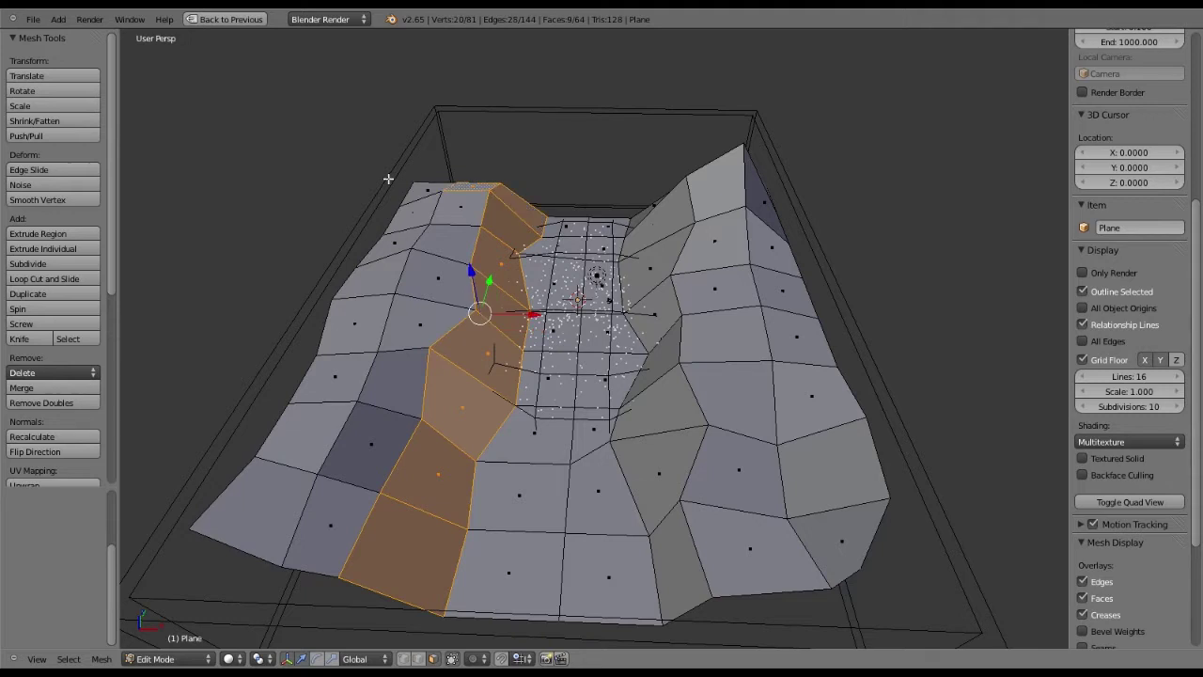
{"action": "right_click", "coordinate": [386, 177], "text": "ctrl"}
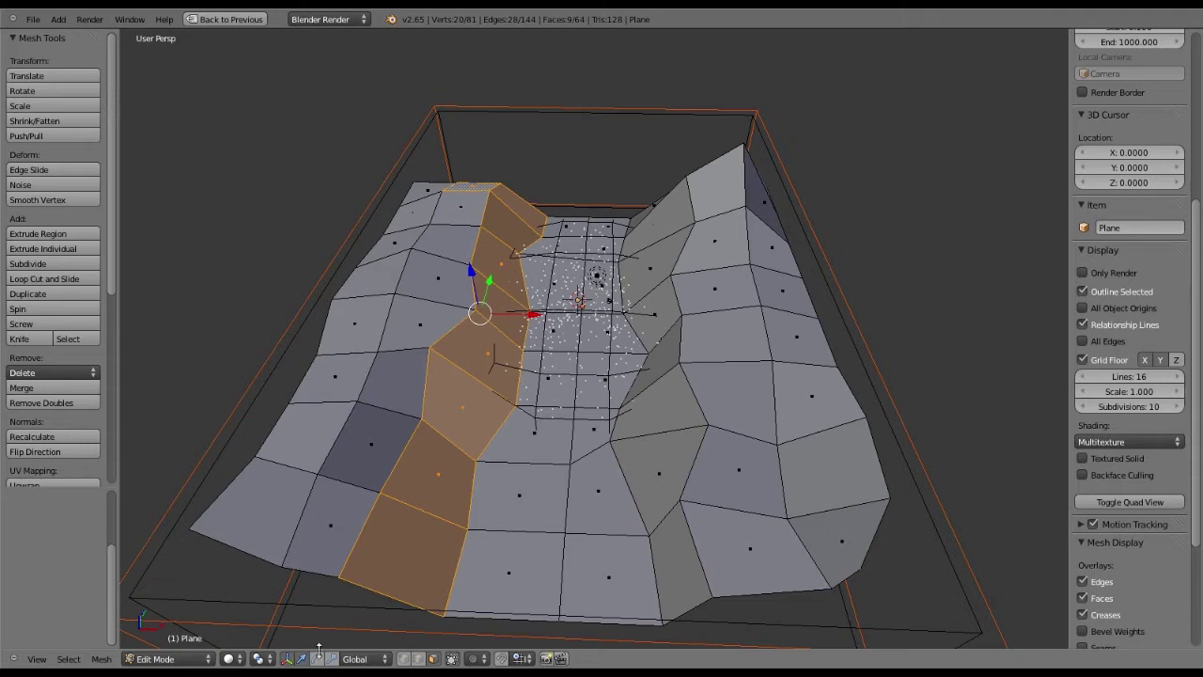
Return to Object Mode, reselect only the terrain plane without the outer box, and re-enter Edit Mode
{"action": "left_click", "coordinate": [165, 658]}
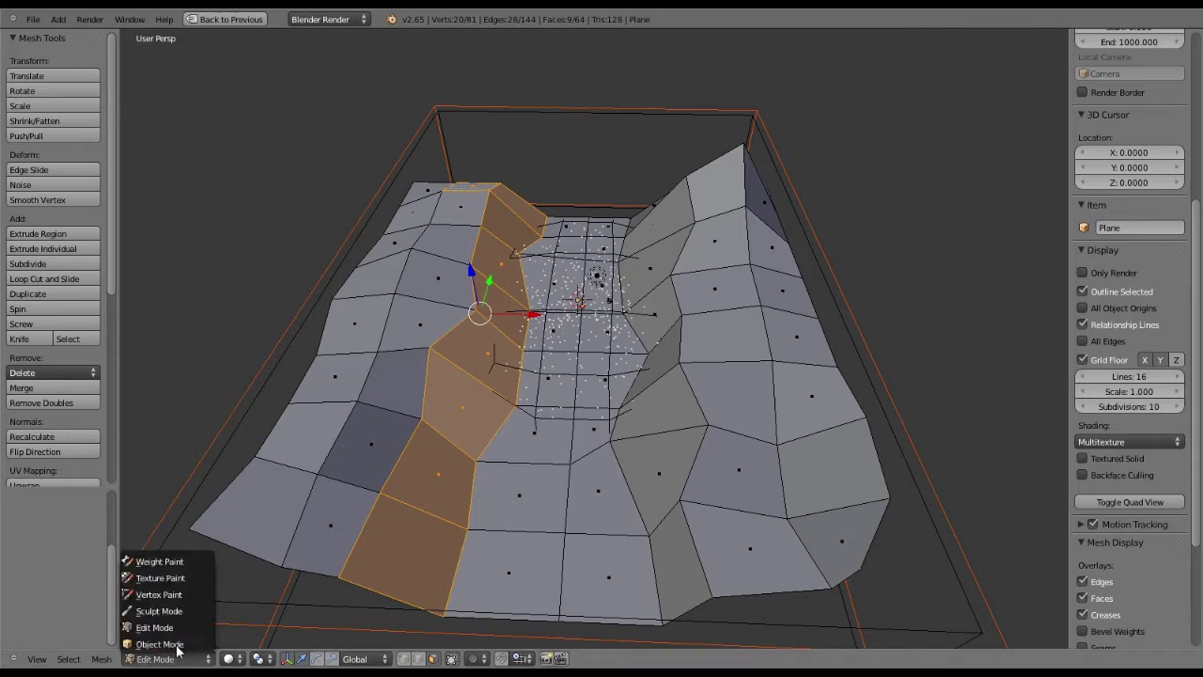
{"action": "left_click", "coordinate": [160, 647]}
{"action": "right_click", "coordinate": [328, 366]}
{"action": "left_click", "coordinate": [172, 658]}
{"action": "left_click", "coordinate": [160, 626]}
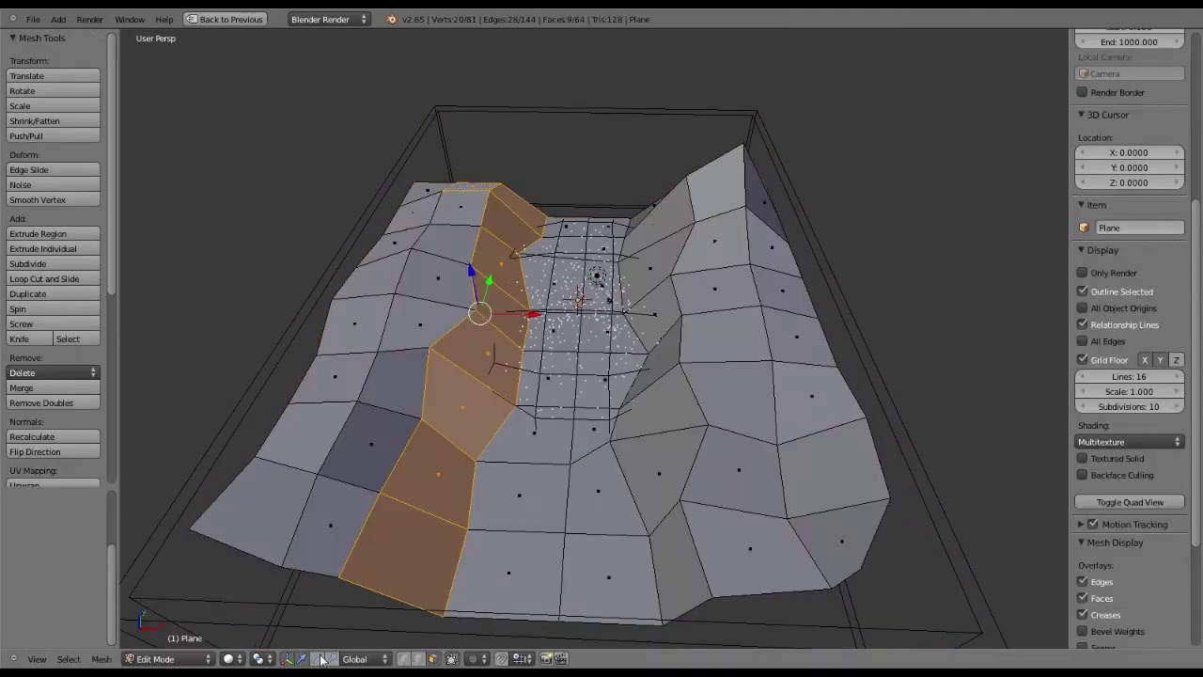
{"action": "right_click", "coordinate": [261, 505], "text": "ctrl"}
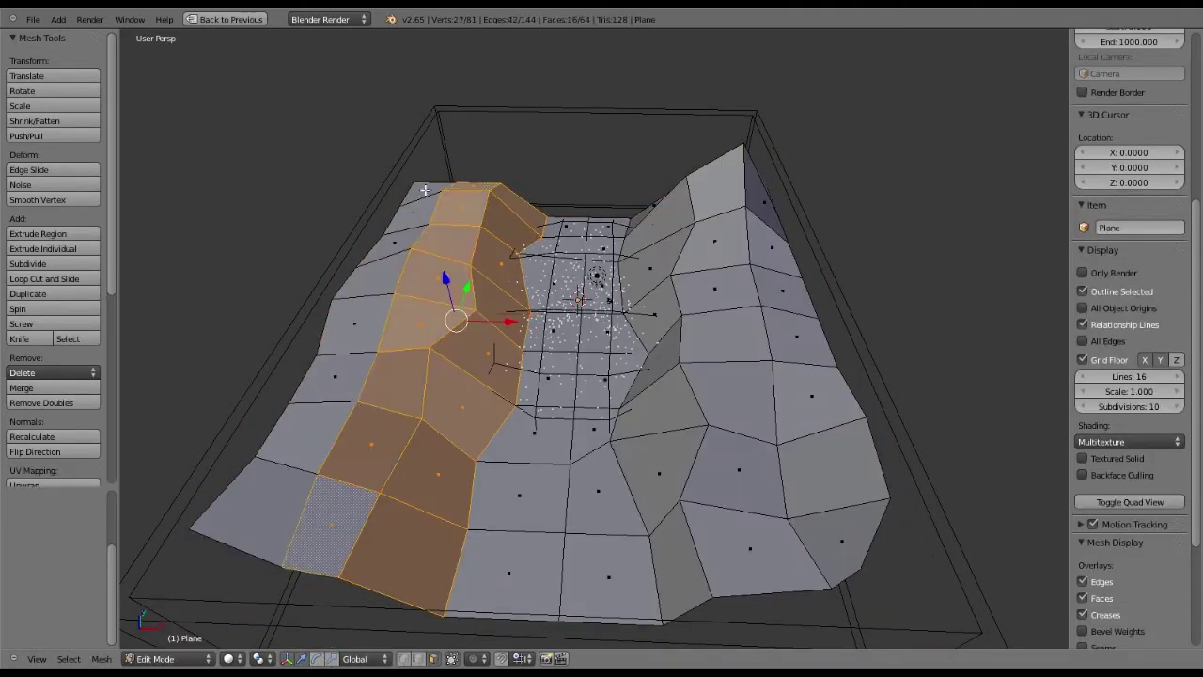
{"action": "right_click", "coordinate": [261, 505], "text": "shift"}
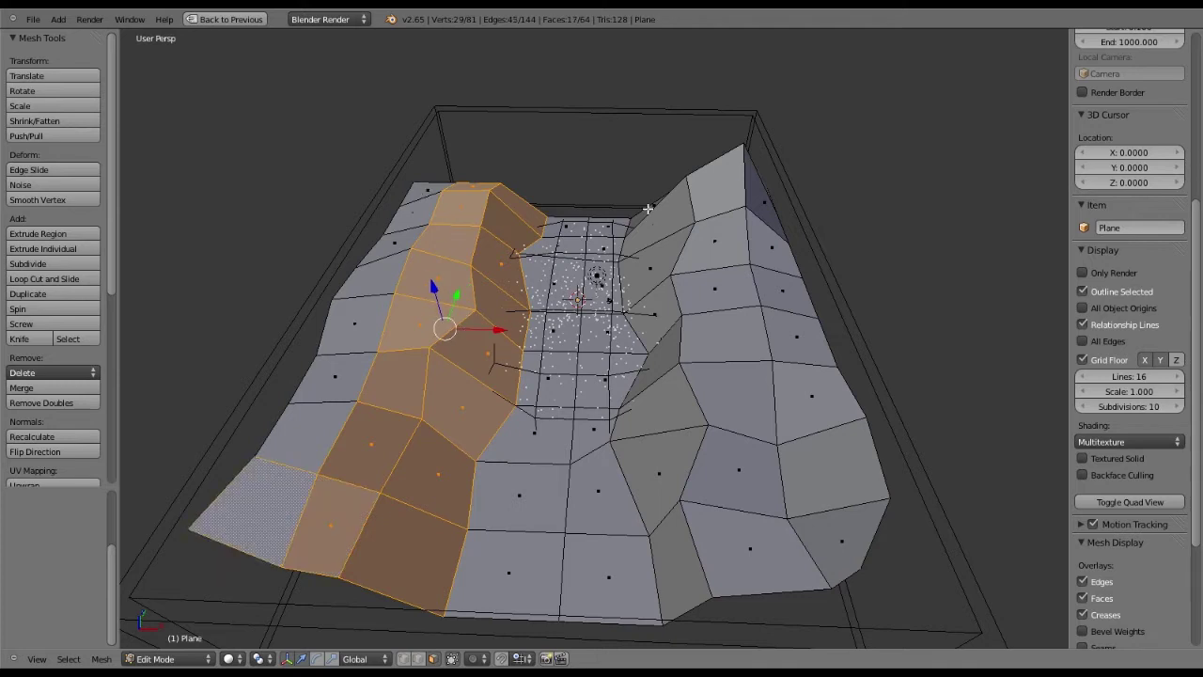
{"action": "right_click", "coordinate": [426, 192], "text": "ctrl"}
{"action": "right_click", "coordinate": [652, 201]}
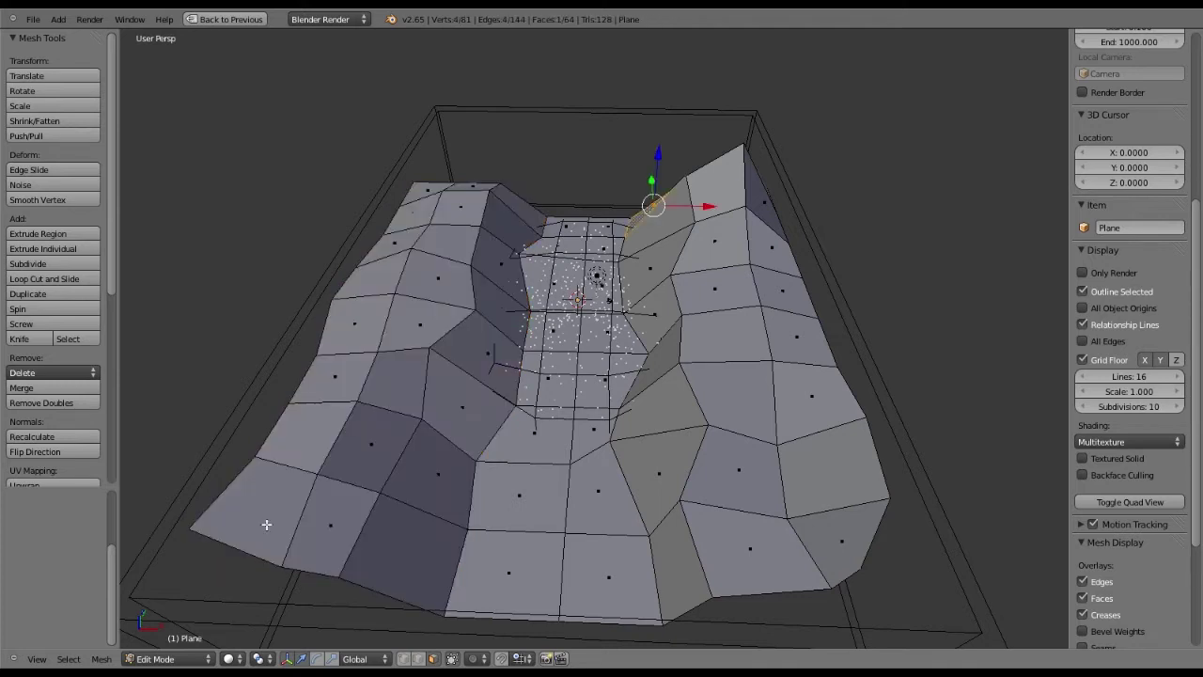
Select all faces of the hill opposite the mountain, from its outer edge down to the valley floor
{"action": "right_click", "coordinate": [427, 192]}
{"action": "right_click", "coordinate": [346, 521], "text": "ctrl"}
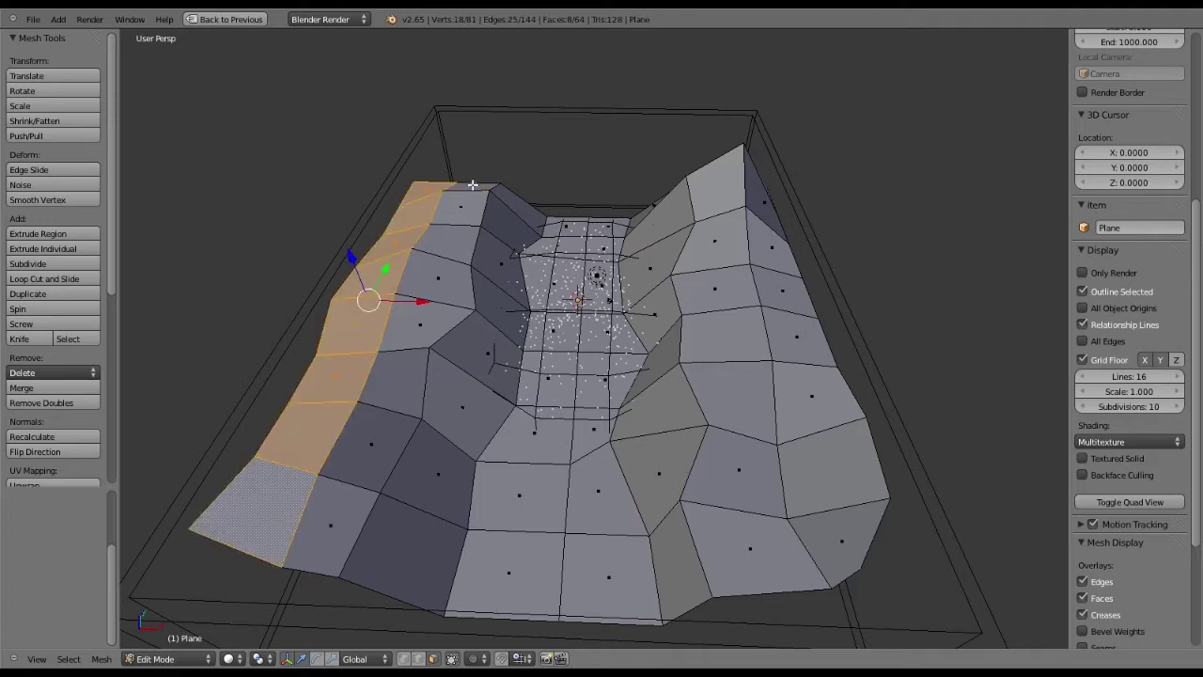
{"action": "right_click", "coordinate": [517, 199], "text": "ctrl"}
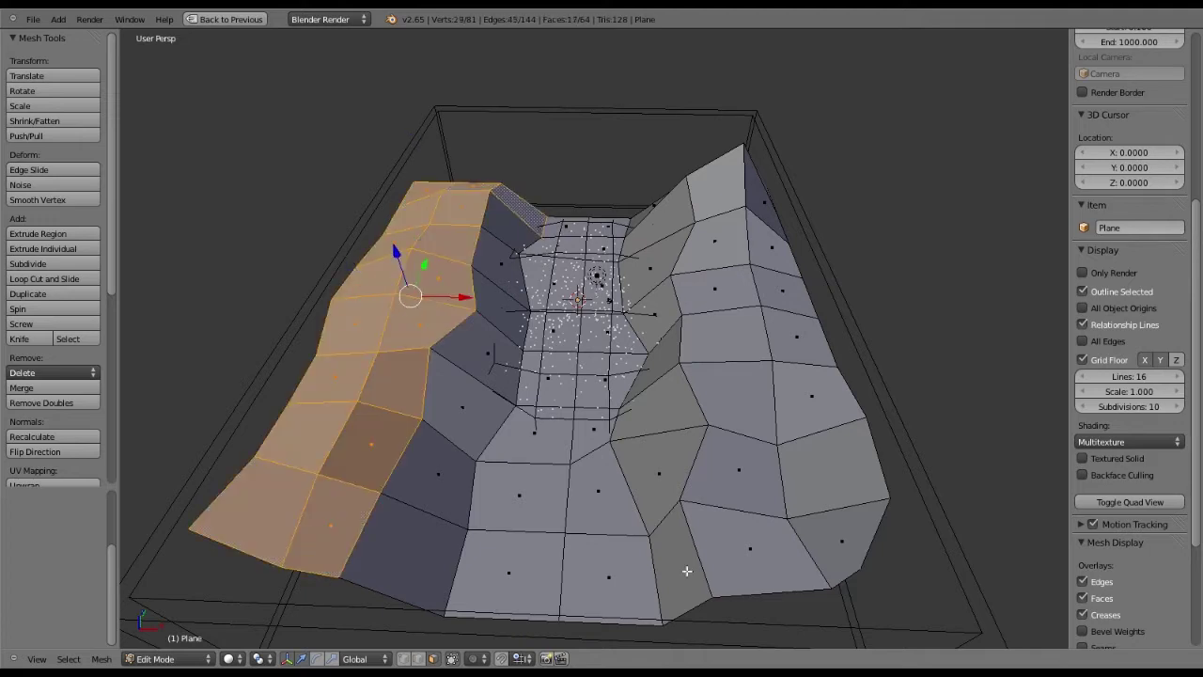
{"action": "right_click", "coordinate": [406, 554], "text": "ctrl"}
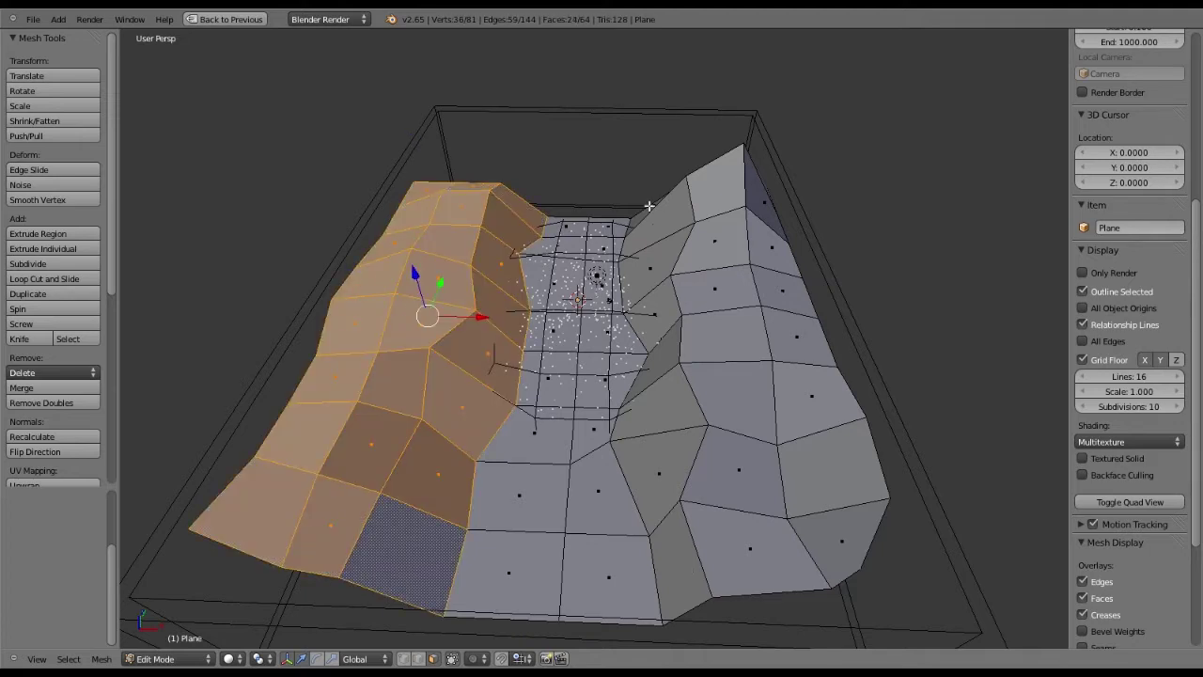
Extend the selection to all faces on the mountain side of the valley, leaving the valley floor unselected
{"action": "right_click", "coordinate": [649, 207], "text": "shift"}
{"action": "right_click", "coordinate": [650, 210], "text": "ctrl"}
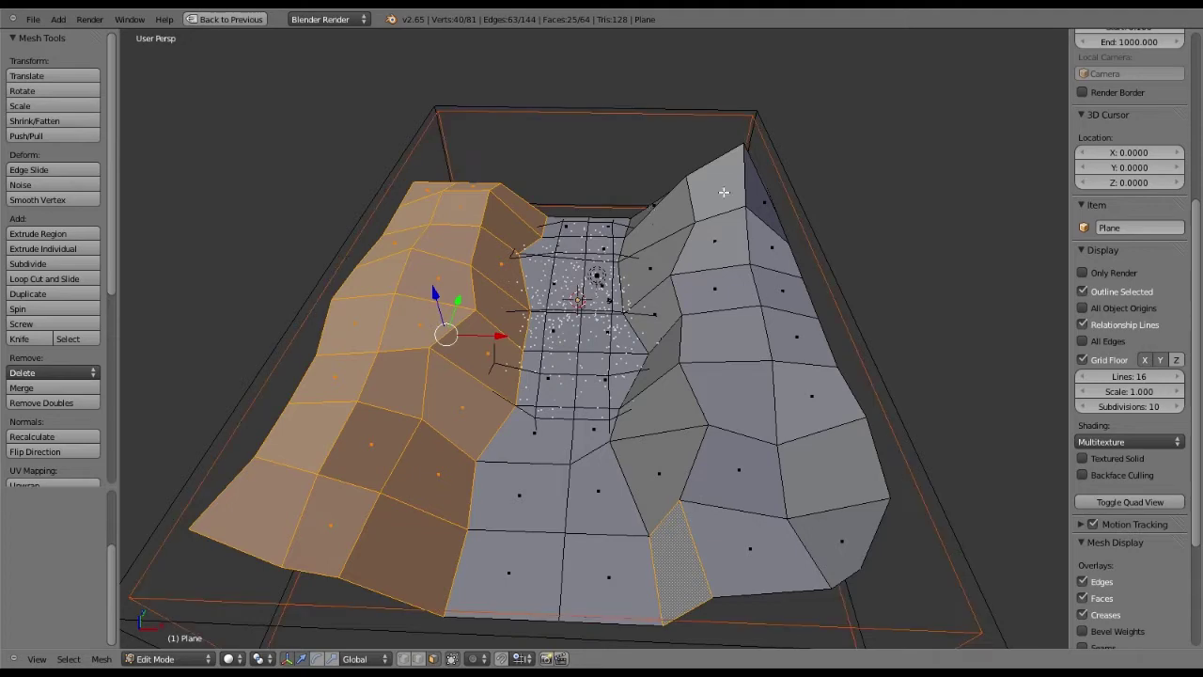
{"action": "right_click", "coordinate": [724, 191], "text": "ctrl"}
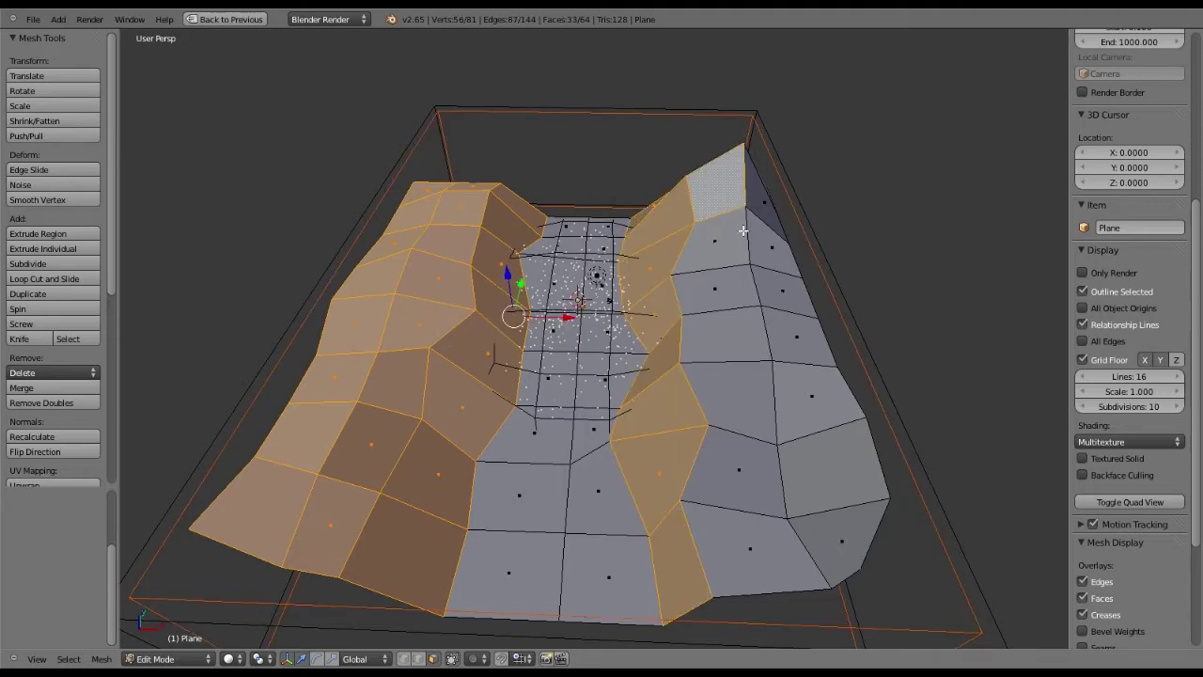
{"action": "right_click", "coordinate": [750, 548], "text": "ctrl"}
{"action": "middle_click_drag", "start_coordinate": [743, 231], "coordinate": [759, 315]}
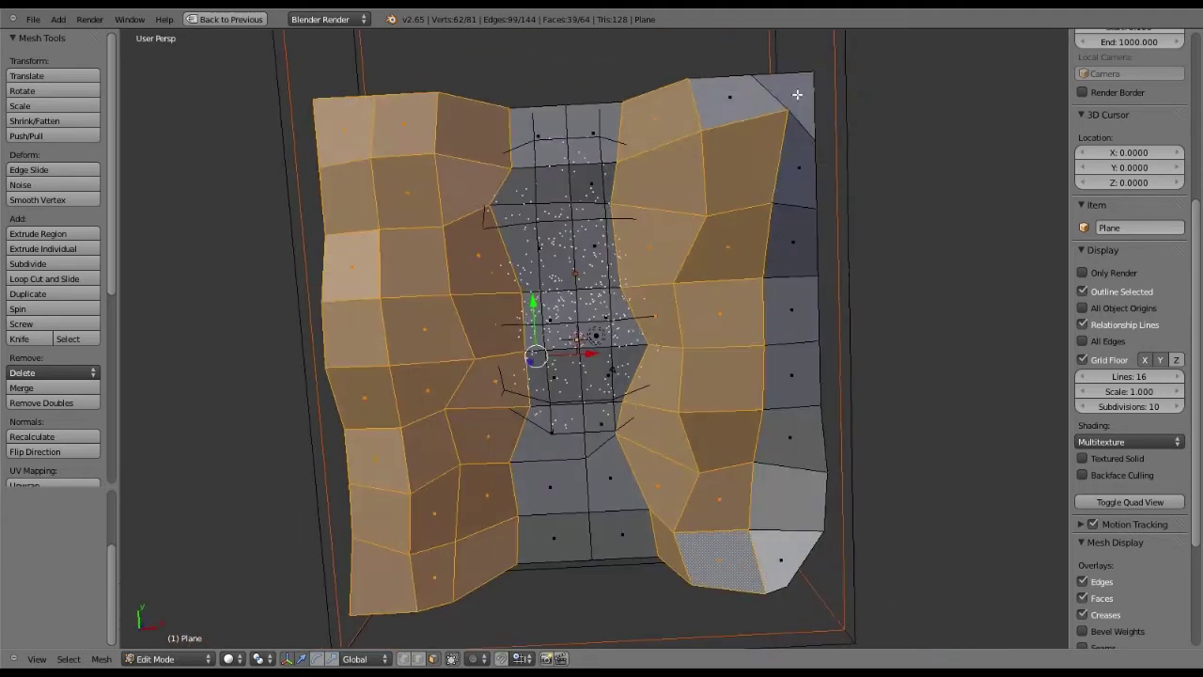
{"action": "right_click", "coordinate": [797, 94], "text": "ctrl"}
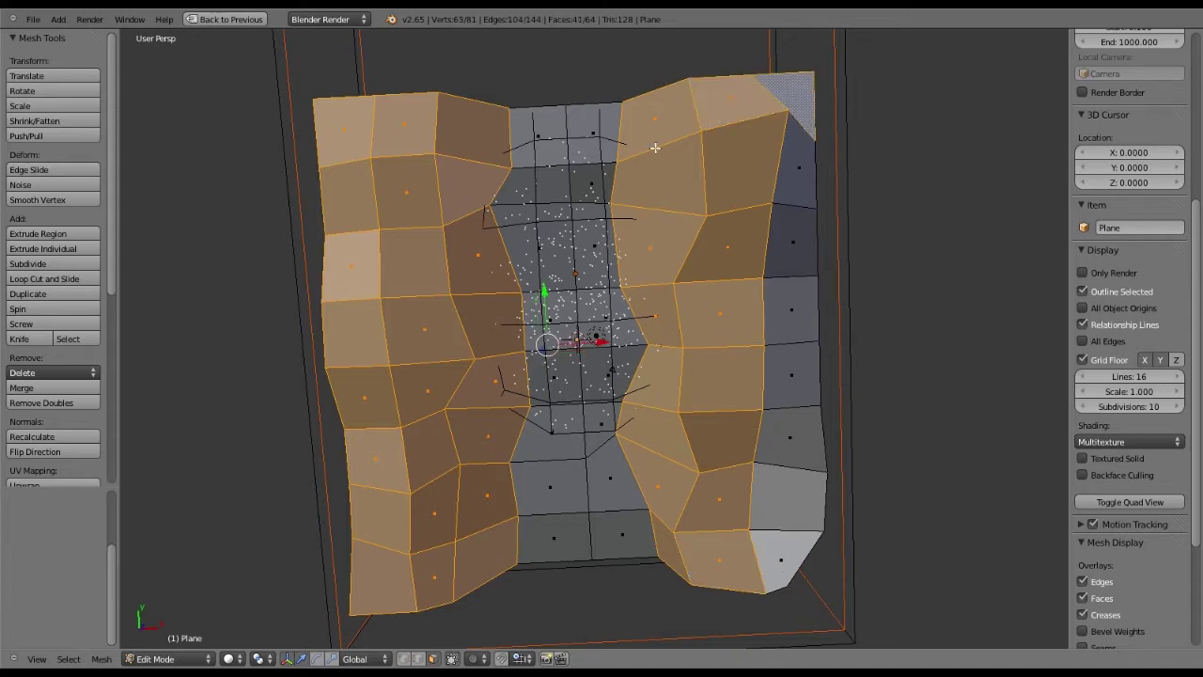
{"action": "middle_click_drag", "start_coordinate": [654, 147], "coordinate": [635, 71]}
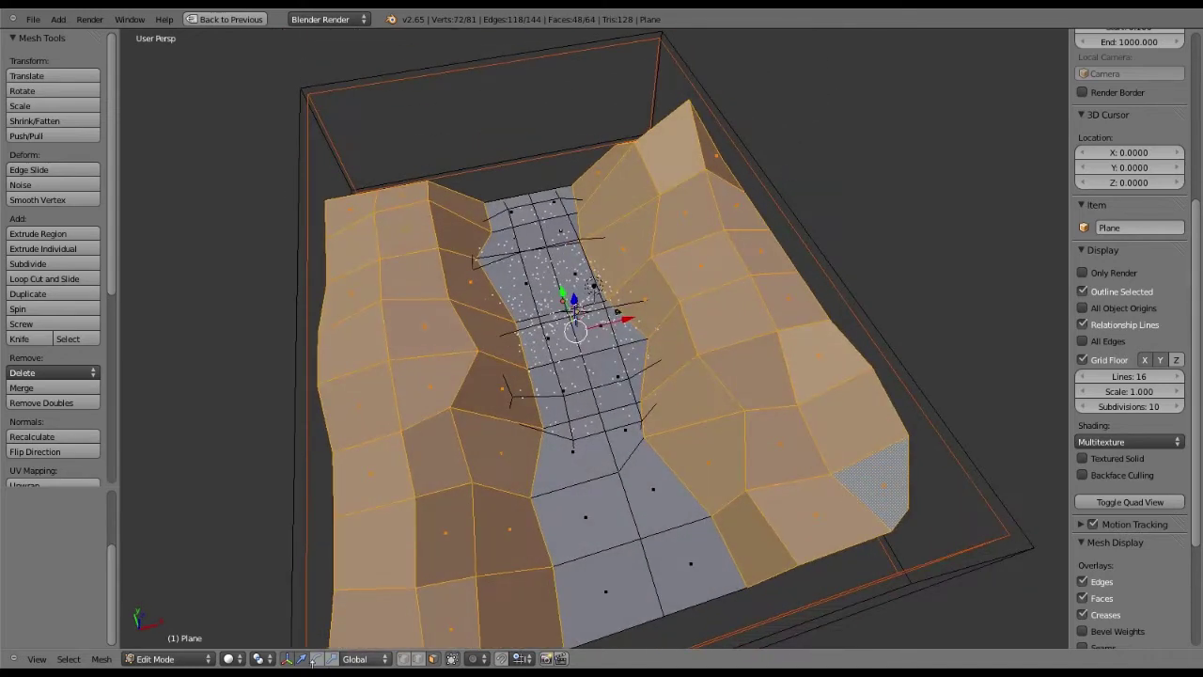
Make the terrain plane the only selected object again in Object Mode, and reopen its mesh for editing
{"action": "left_click", "coordinate": [162, 658]}
{"action": "left_click", "coordinate": [160, 643]}
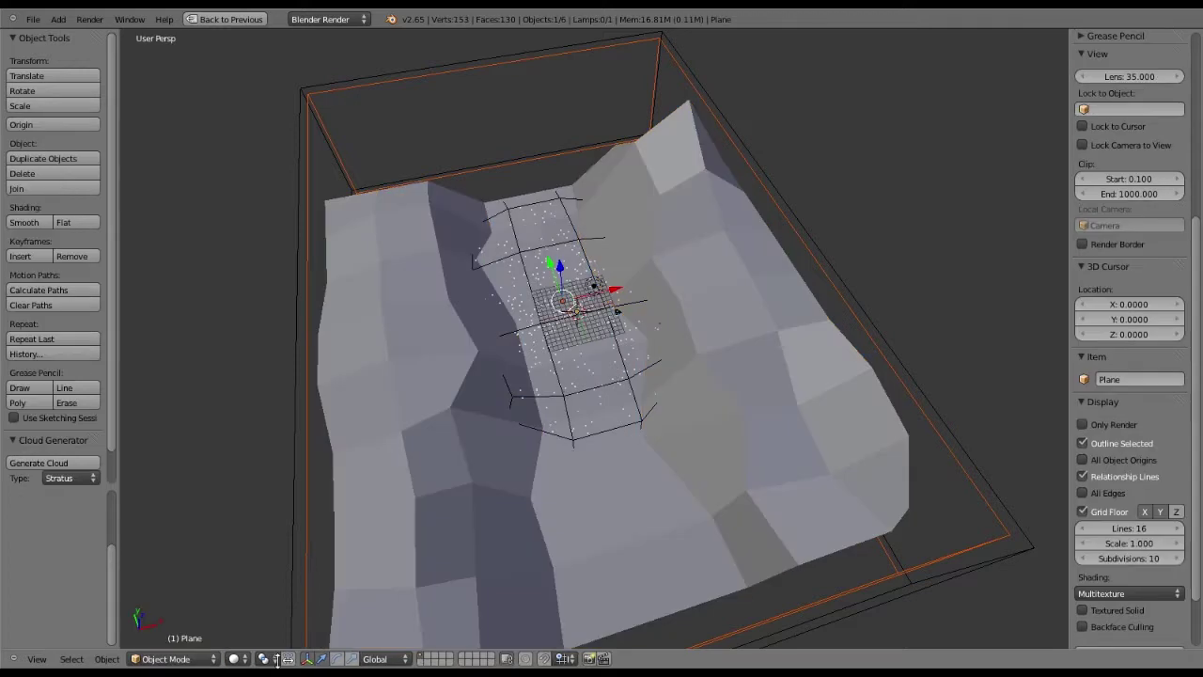
{"action": "right_click", "coordinate": [368, 555]}
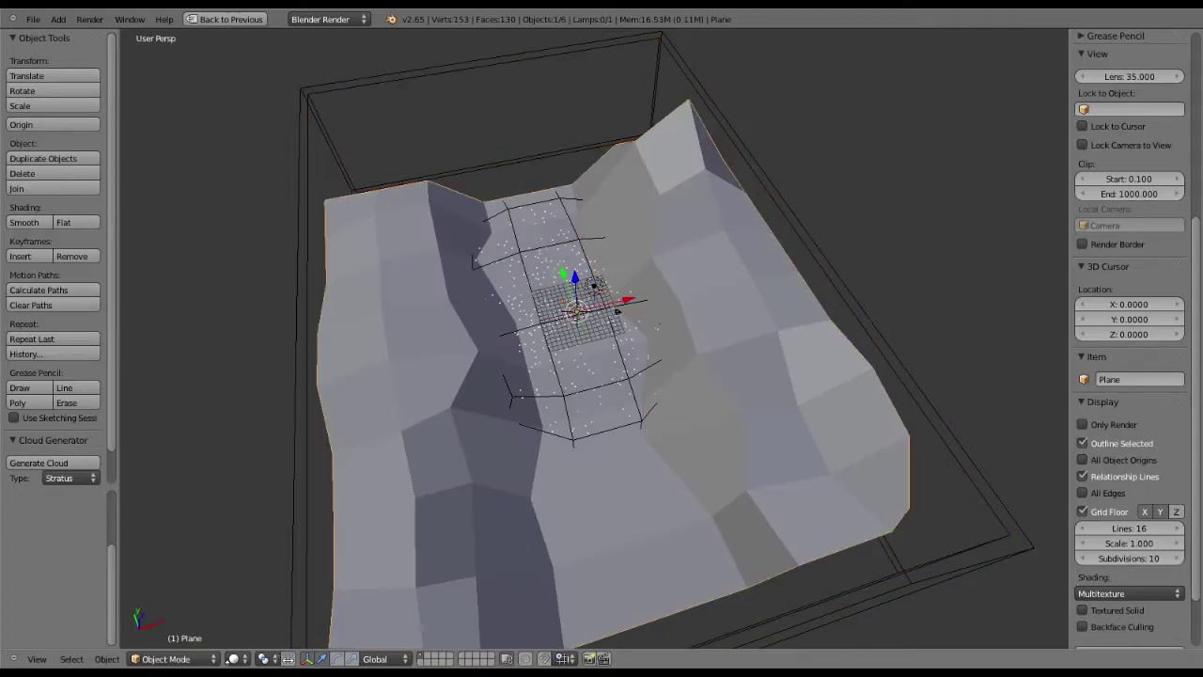
{"action": "left_click", "coordinate": [171, 658]}
{"action": "left_click", "coordinate": [158, 627]}
Try widening the valley by scaling both selected sides by about 1.37 along X, and undo the scaling
{"action": "middle_click_drag", "start_coordinate": [563, 413], "coordinate": [538, 413]}
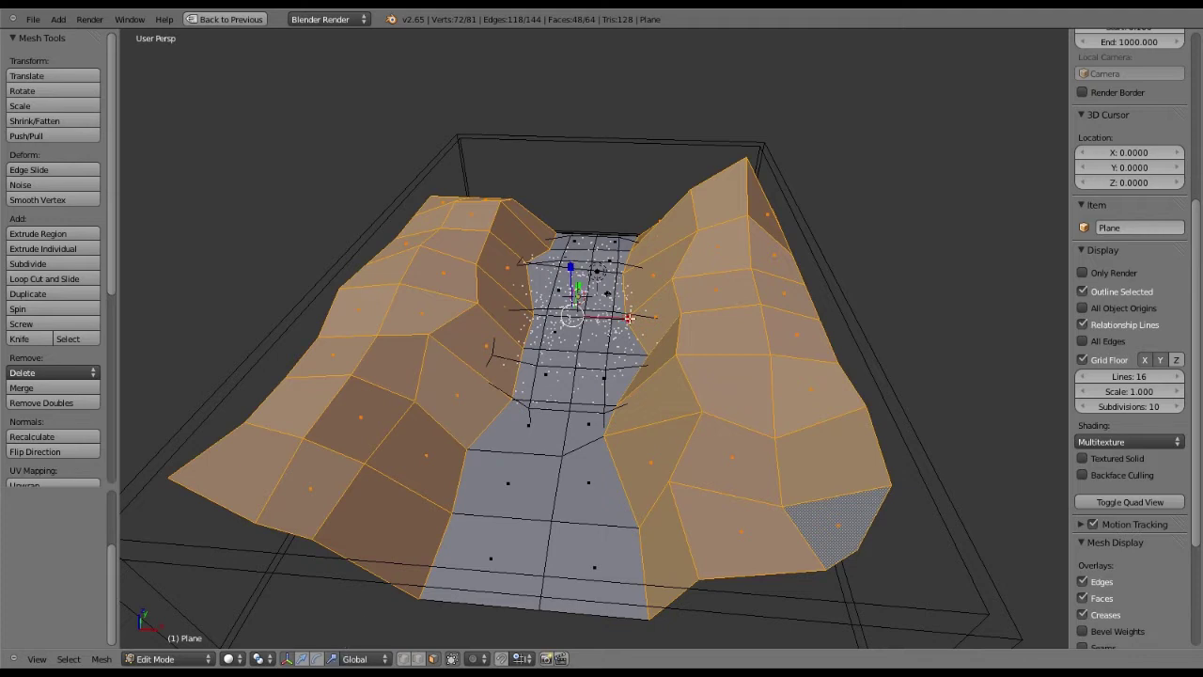
{"action": "key", "text": "s"}
{"action": "key", "text": "x"}
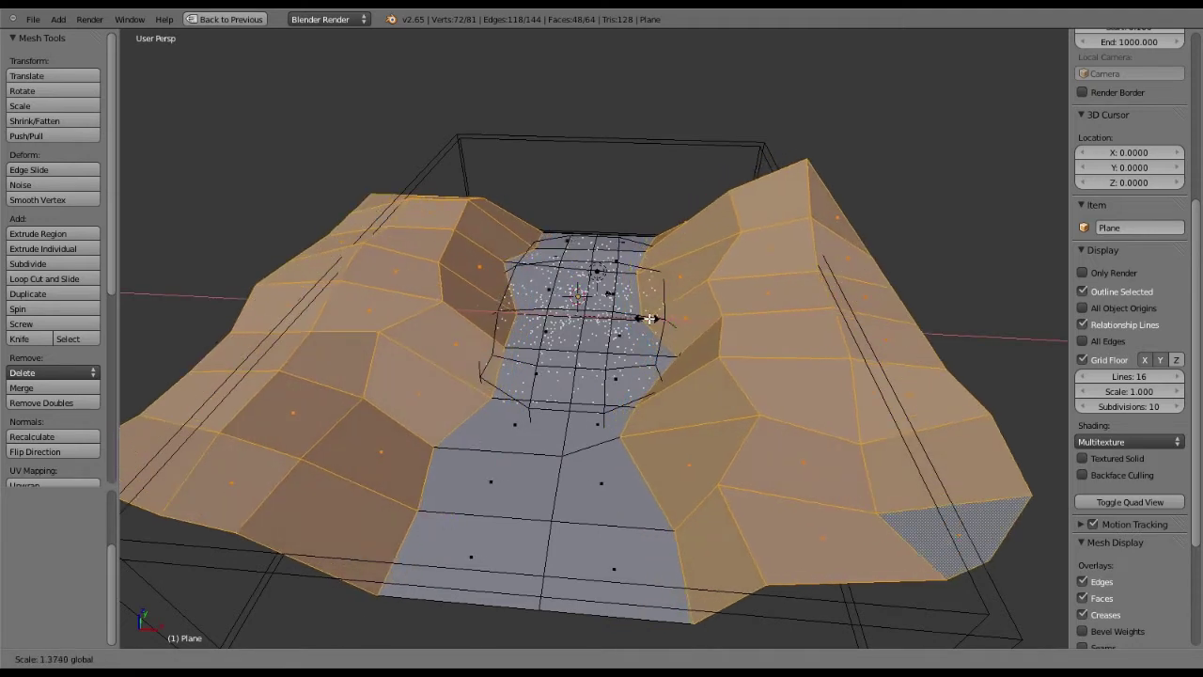
{"action": "left_click", "coordinate": [612, 330]}
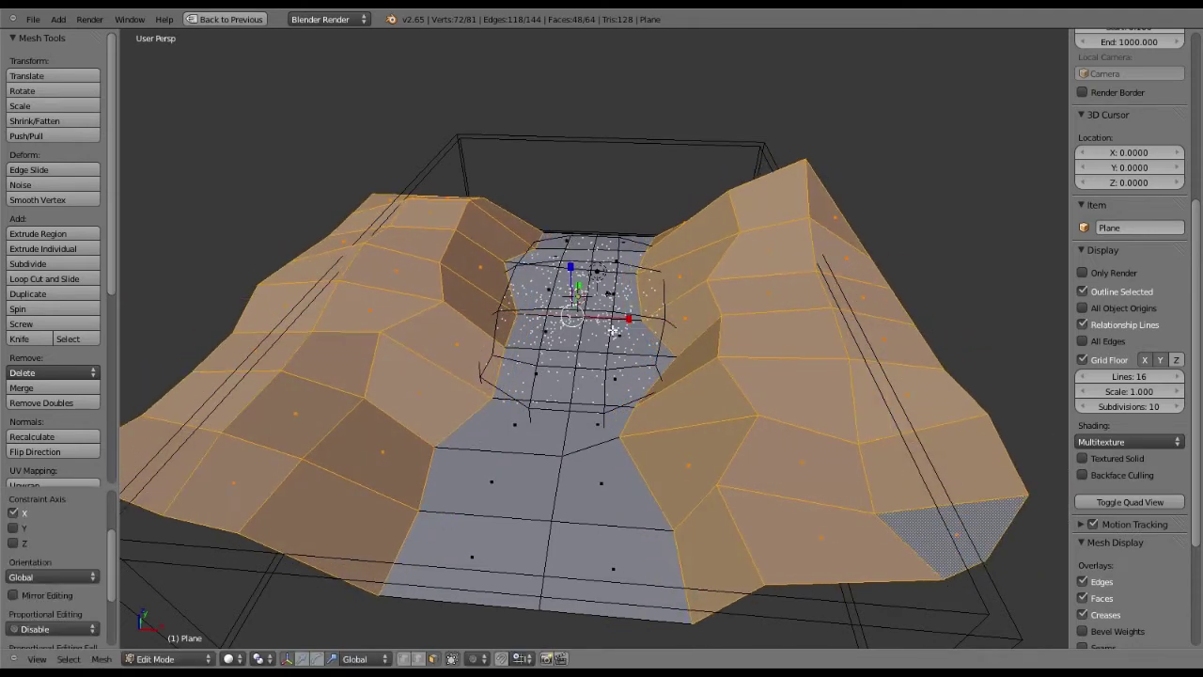
{"action": "key", "text": "ctrl+z"}
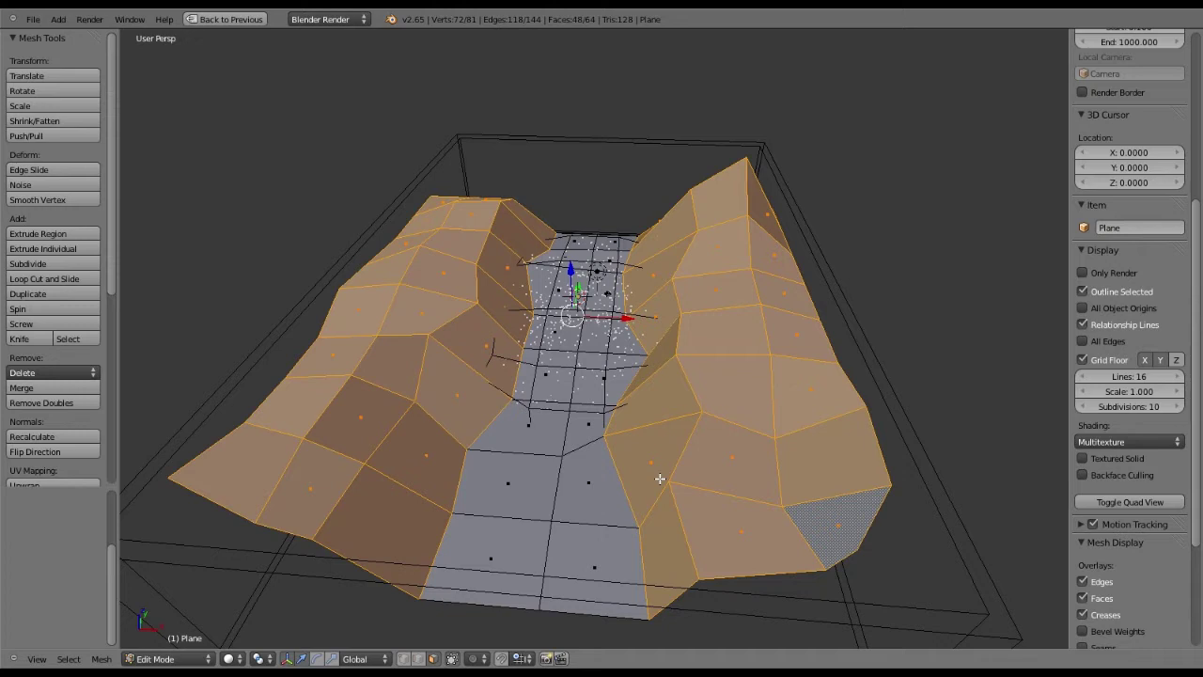
Deselect all faces on the mountain side, including its slope and far edge, keeping only the opposite hill selected
{"action": "right_click", "coordinate": [668, 545], "text": "ctrl"}
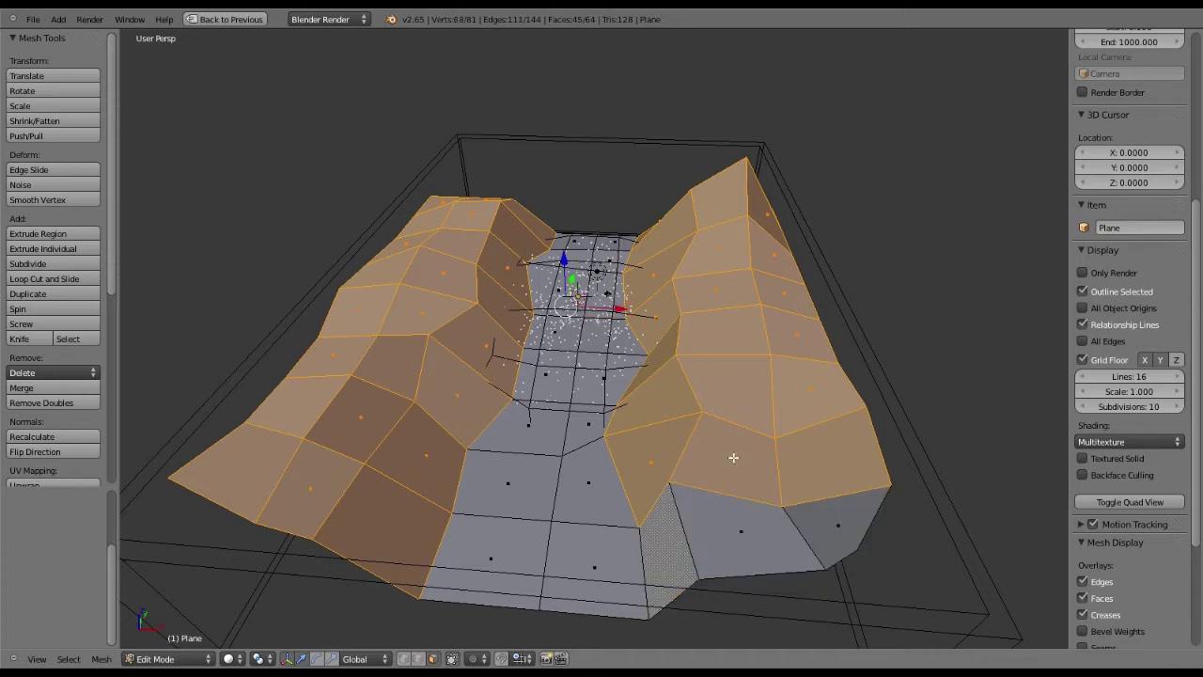
{"action": "right_click", "coordinate": [652, 462], "text": "shift"}
{"action": "right_click", "coordinate": [733, 458], "text": "shift"}
{"action": "right_click", "coordinate": [806, 455], "text": "shift"}
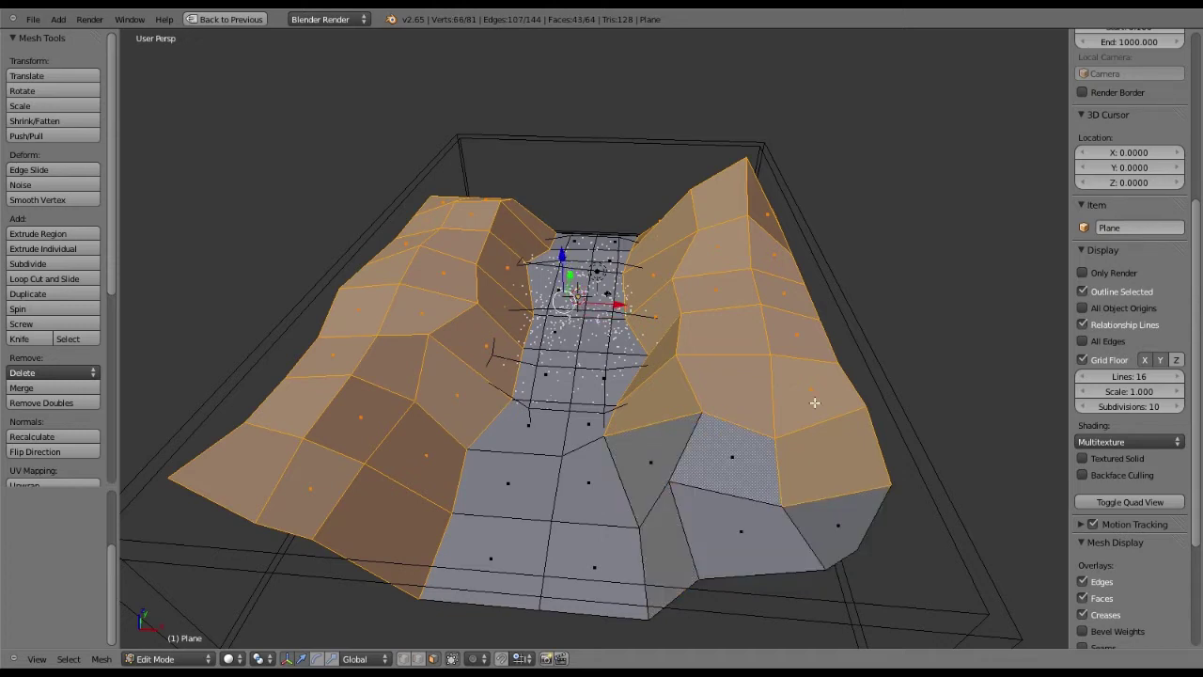
{"action": "right_click", "coordinate": [814, 402], "text": "shift"}
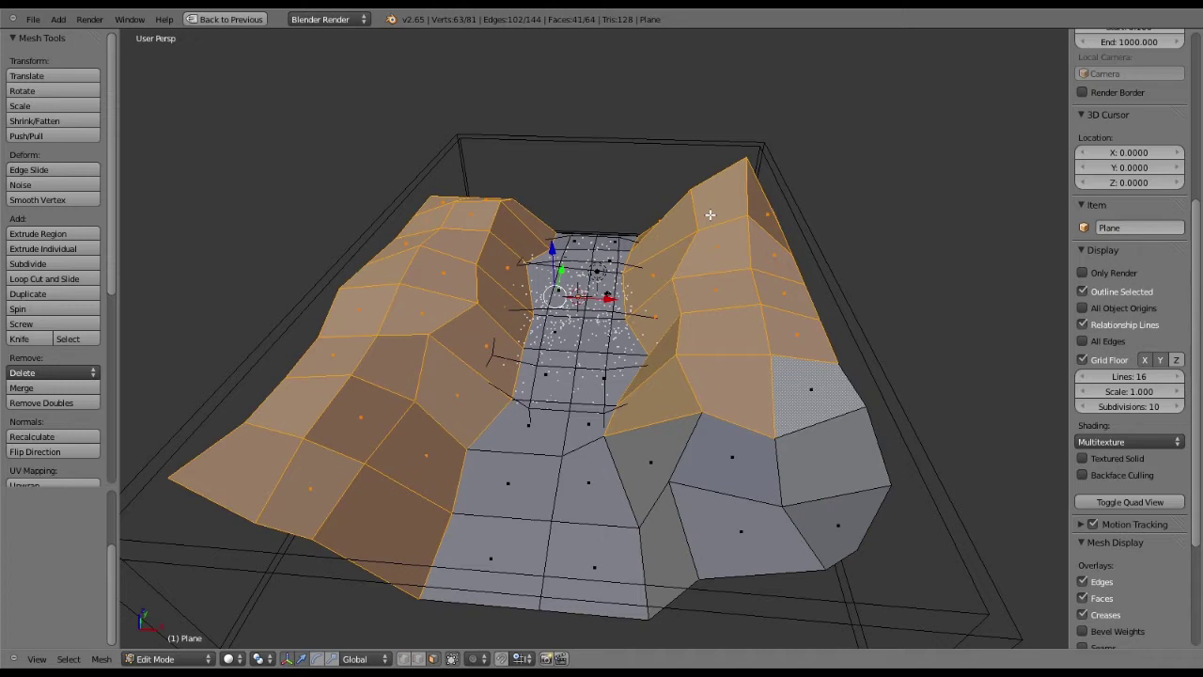
{"action": "right_click", "coordinate": [765, 216], "text": "shift"}
{"action": "right_click", "coordinate": [711, 215], "text": "shift"}
{"action": "right_click", "coordinate": [755, 368], "text": "shift"}
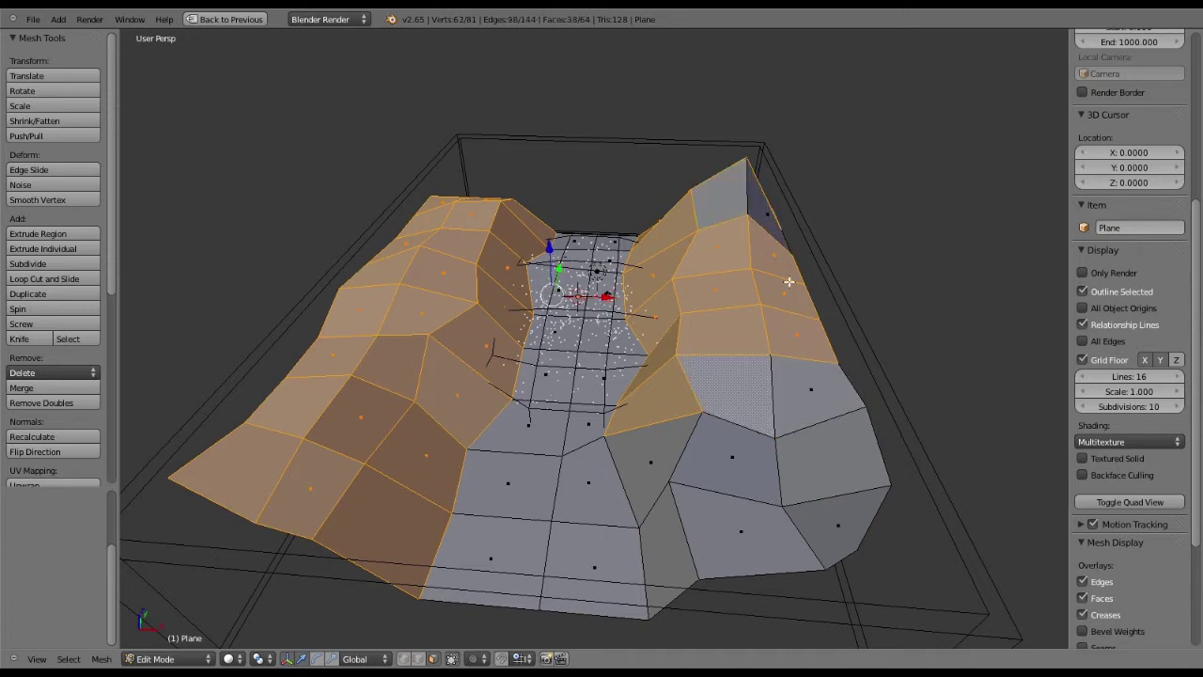
{"action": "right_click", "coordinate": [798, 319], "text": "shift"}
{"action": "right_click", "coordinate": [785, 282], "text": "shift"}
{"action": "right_click", "coordinate": [768, 253], "text": "shift"}
{"action": "right_click", "coordinate": [719, 251], "text": "shift"}
{"action": "right_click", "coordinate": [720, 334], "text": "shift"}
{"action": "right_click", "coordinate": [716, 293], "text": "shift"}
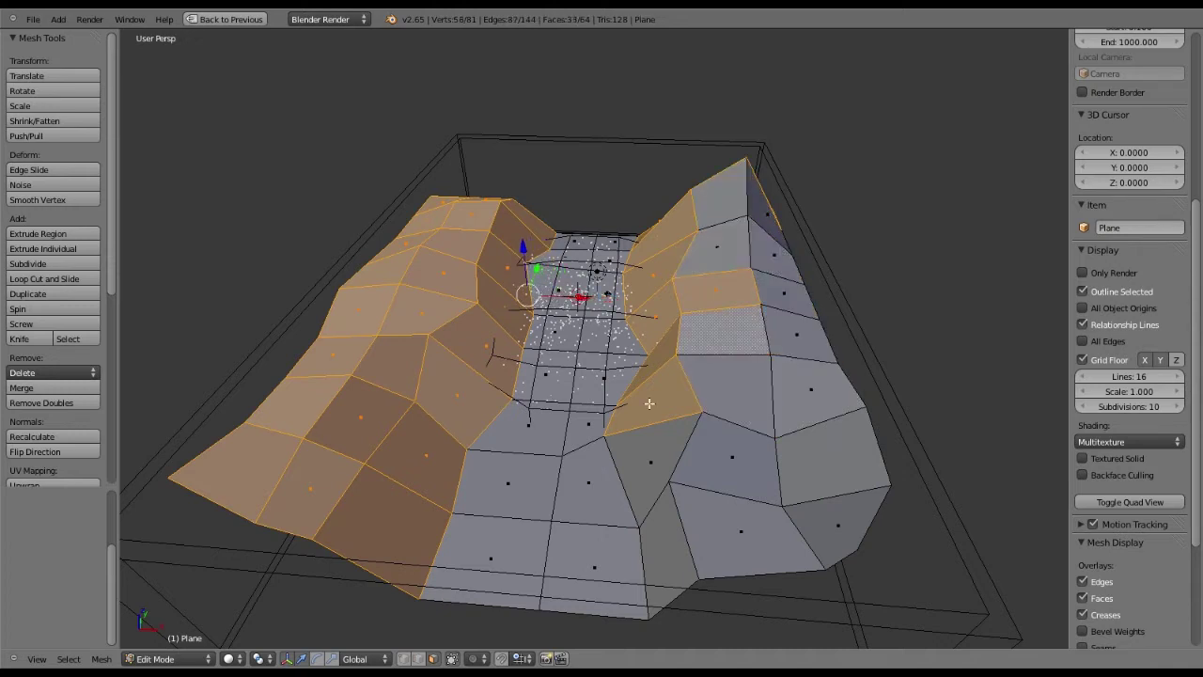
{"action": "right_click", "coordinate": [649, 402], "text": "shift"}
{"action": "right_click", "coordinate": [663, 240], "text": "shift"}
{"action": "right_click", "coordinate": [655, 274], "text": "shift"}
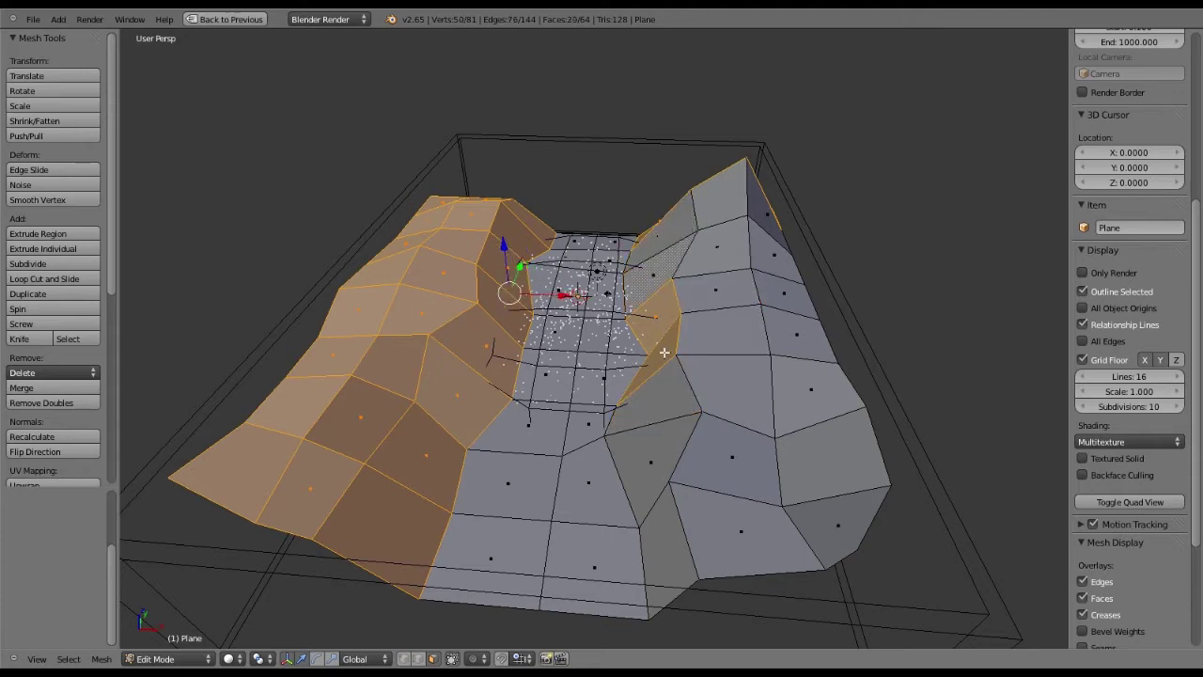
{"action": "right_click", "coordinate": [663, 318], "text": "shift"}
{"action": "right_click", "coordinate": [651, 362], "text": "shift"}
{"action": "mouse_move", "coordinate": [650, 362]}
{"action": "middle_mouse_down"}
{"action": "mouse_move", "coordinate": [683, 328]}
{"action": "mouse_move", "coordinate": [649, 366]}
{"action": "middle_mouse_up"}
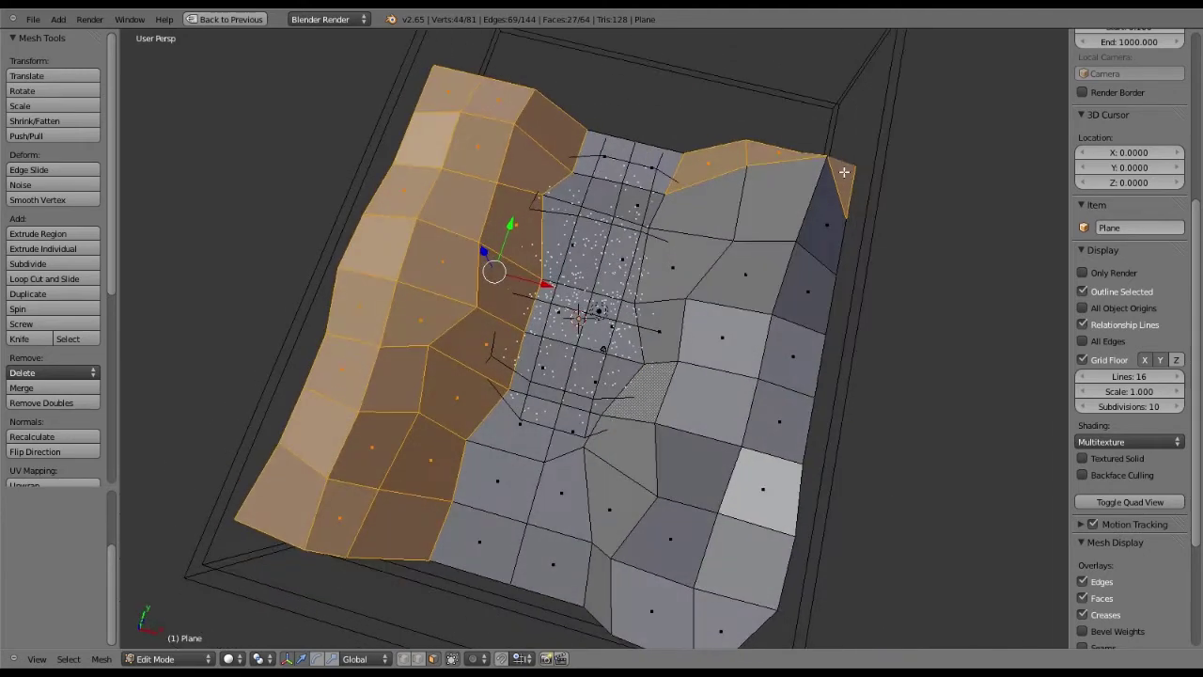
{"action": "right_click", "coordinate": [711, 163], "text": "shift"}
{"action": "right_click", "coordinate": [839, 183], "text": "shift"}
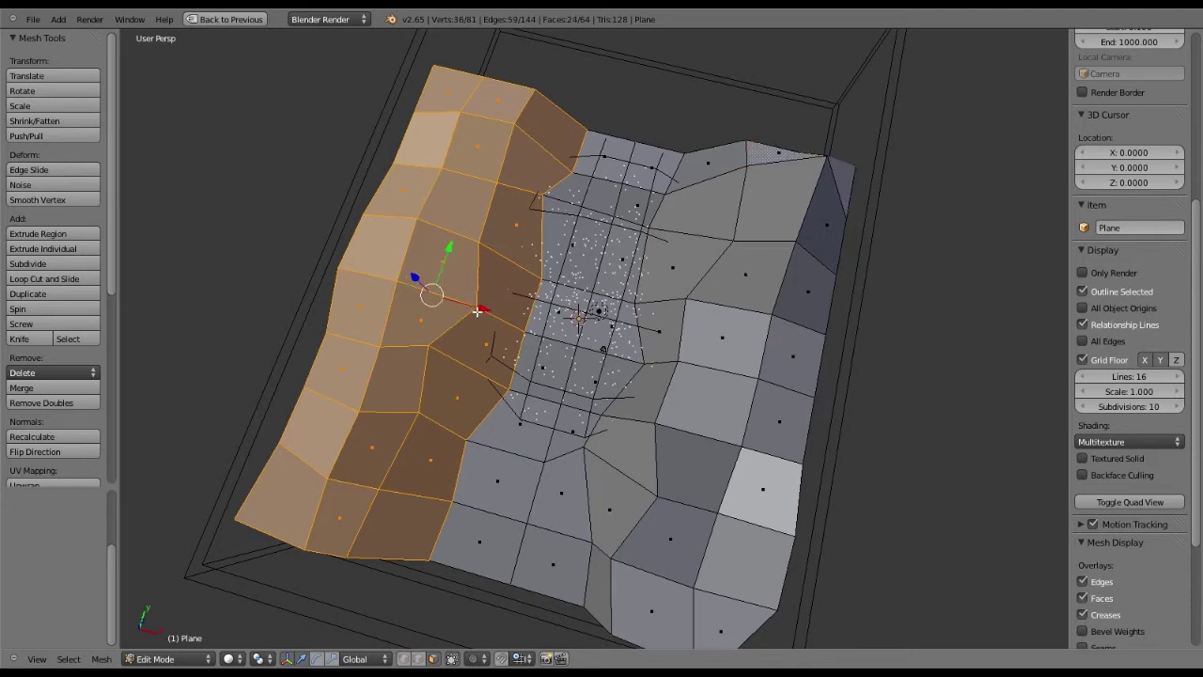
Move the selected hill about 11.4 units along negative X, away from the valley, to widen it
{"action": "key", "text": "g"}
{"action": "key", "text": "x"}
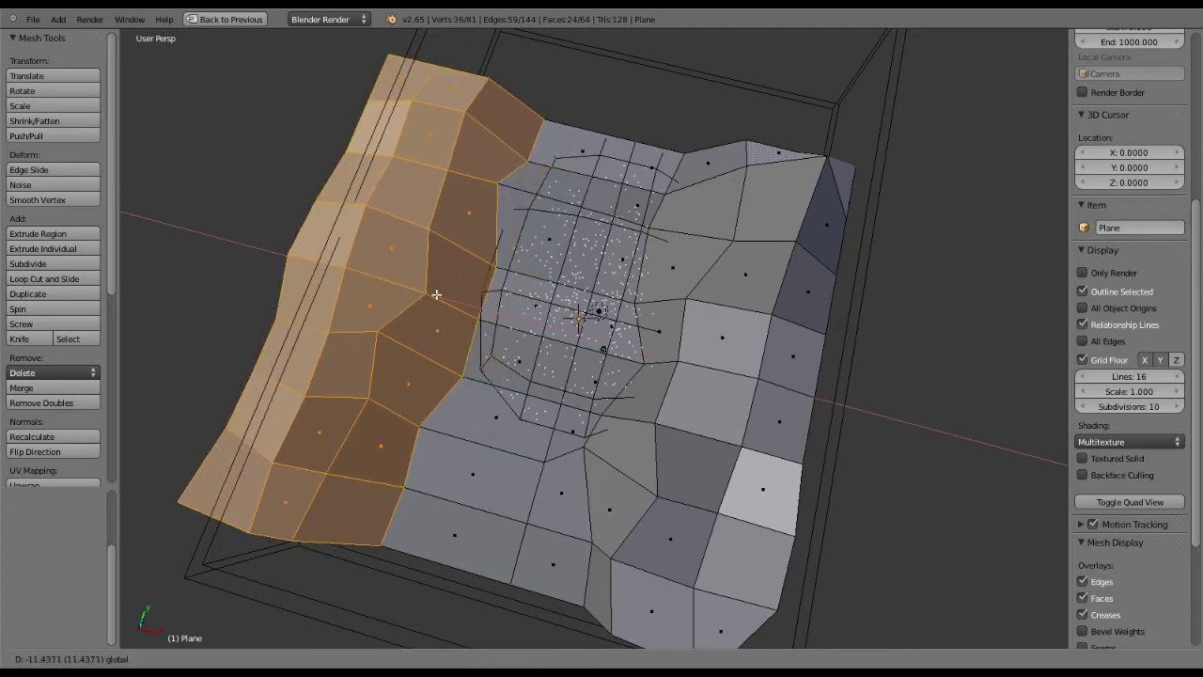
{"action": "left_click_drag", "start_coordinate": [438, 294], "coordinate": [441, 295]}
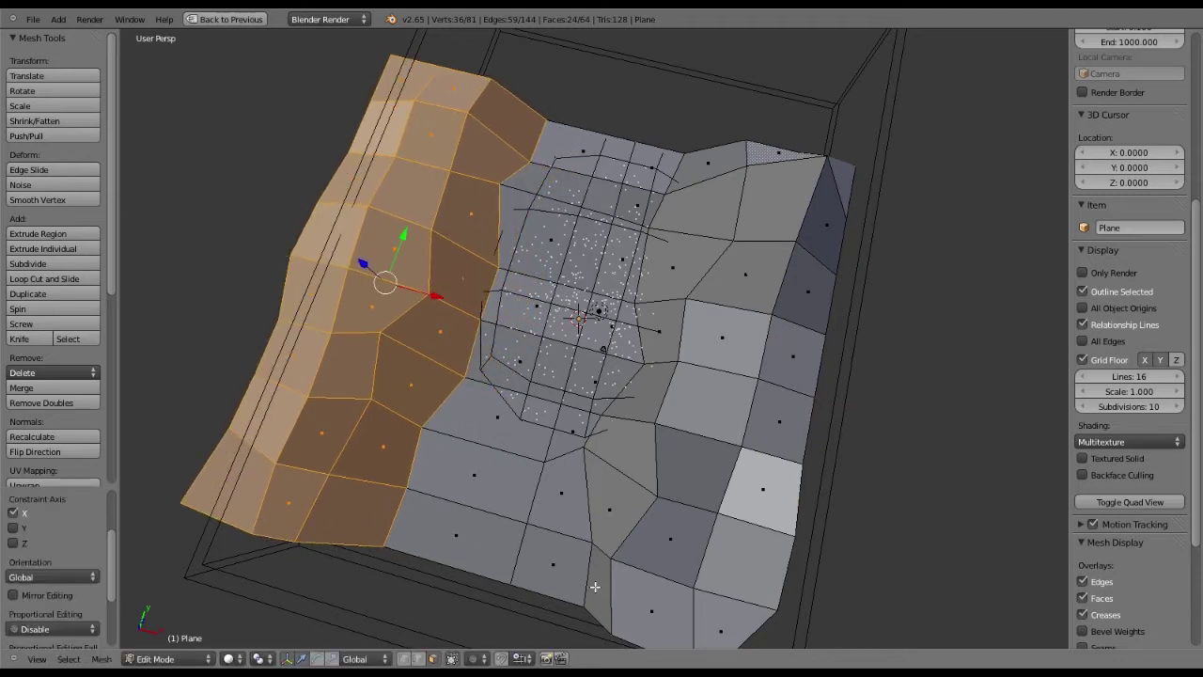
Select all the faces of the mountain side in place of the hill and move them along positive X, away from the valley
{"action": "right_click", "coordinate": [709, 167]}
{"action": "right_click", "coordinate": [602, 603], "text": "shift"}
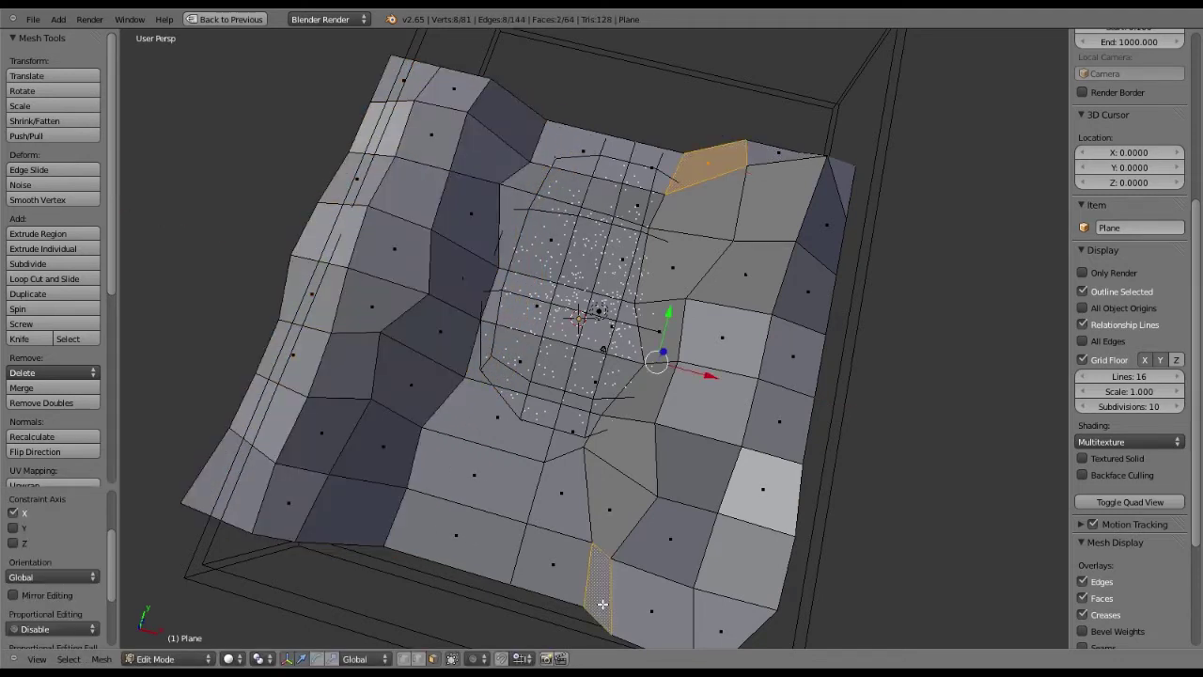
{"action": "right_click", "coordinate": [602, 603], "text": "shift"}
{"action": "right_click", "coordinate": [602, 604], "text": "ctrl"}
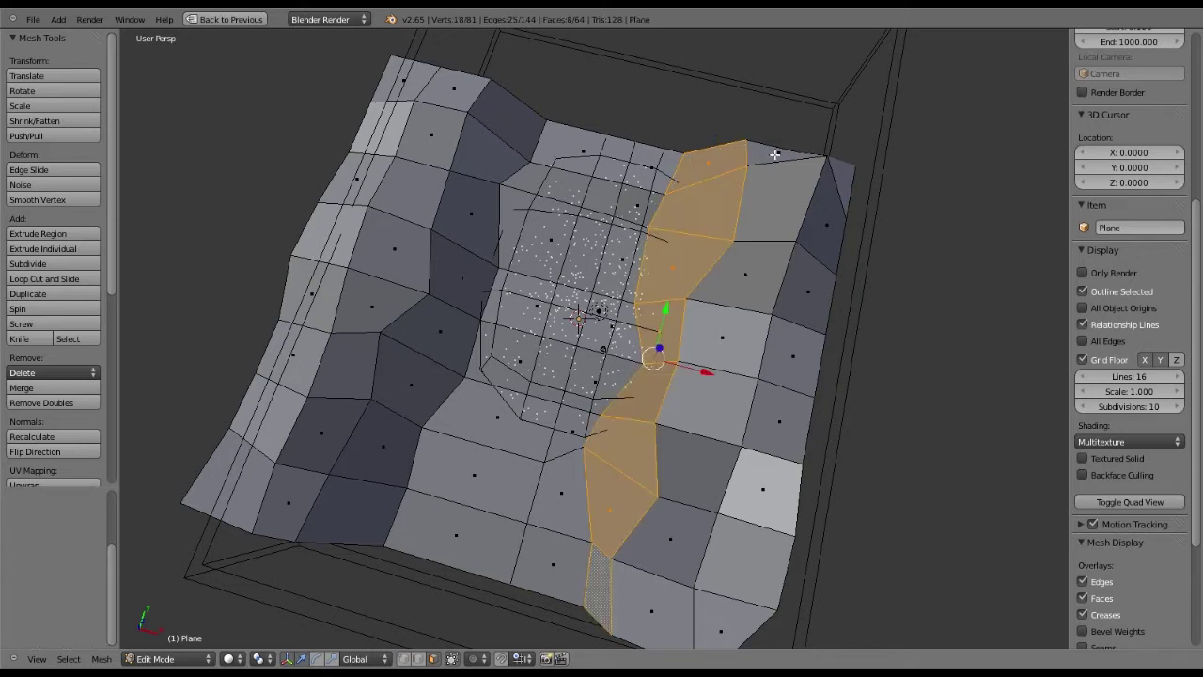
{"action": "right_click", "coordinate": [848, 174], "text": "ctrl"}
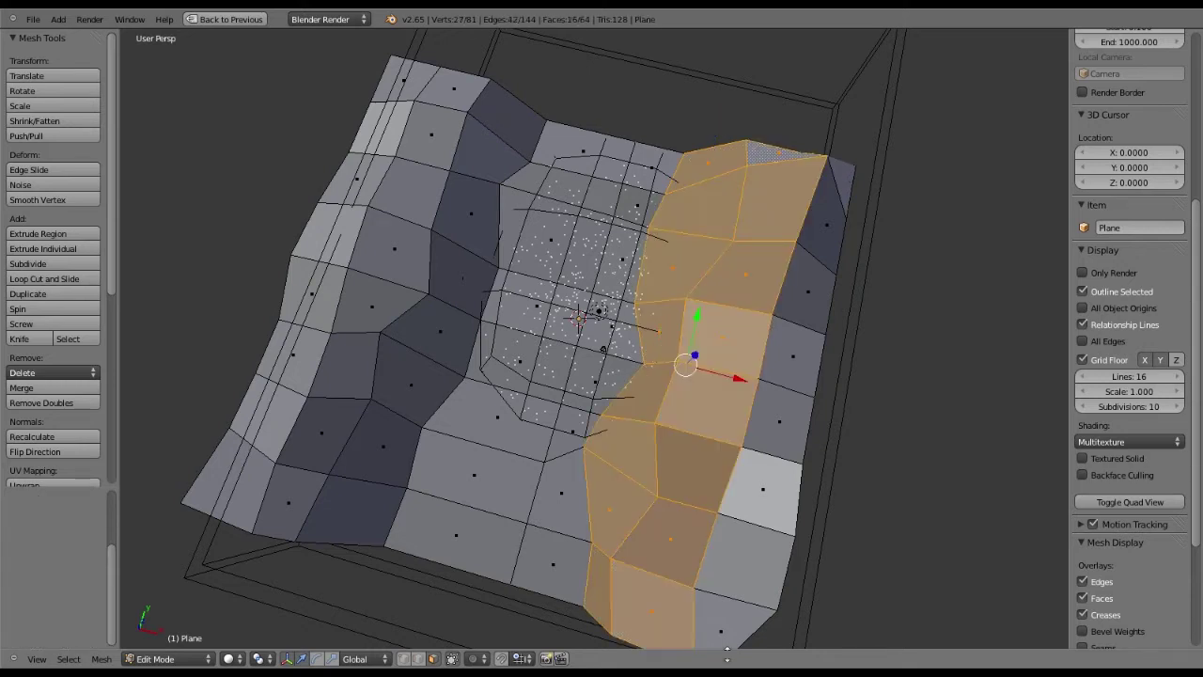
{"action": "right_click", "coordinate": [713, 626], "text": "ctrl"}
{"action": "left_click_drag", "start_coordinate": [771, 385], "coordinate": [827, 395]}
{"action": "middle_click_drag", "start_coordinate": [827, 395], "coordinate": [432, 395]}
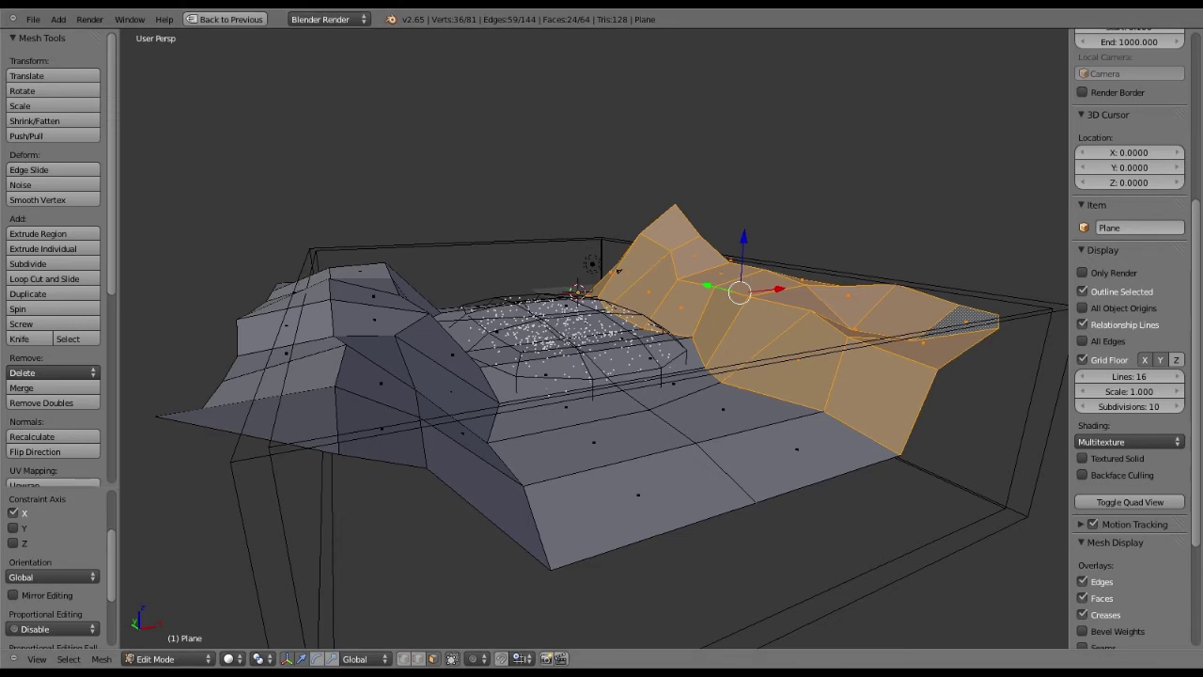
Clear the mountain side's selection, return to Object Mode and select the CloudBounds box around the cloud
{"action": "key", "text": "a"}
{"action": "left_click", "coordinate": [171, 658]}
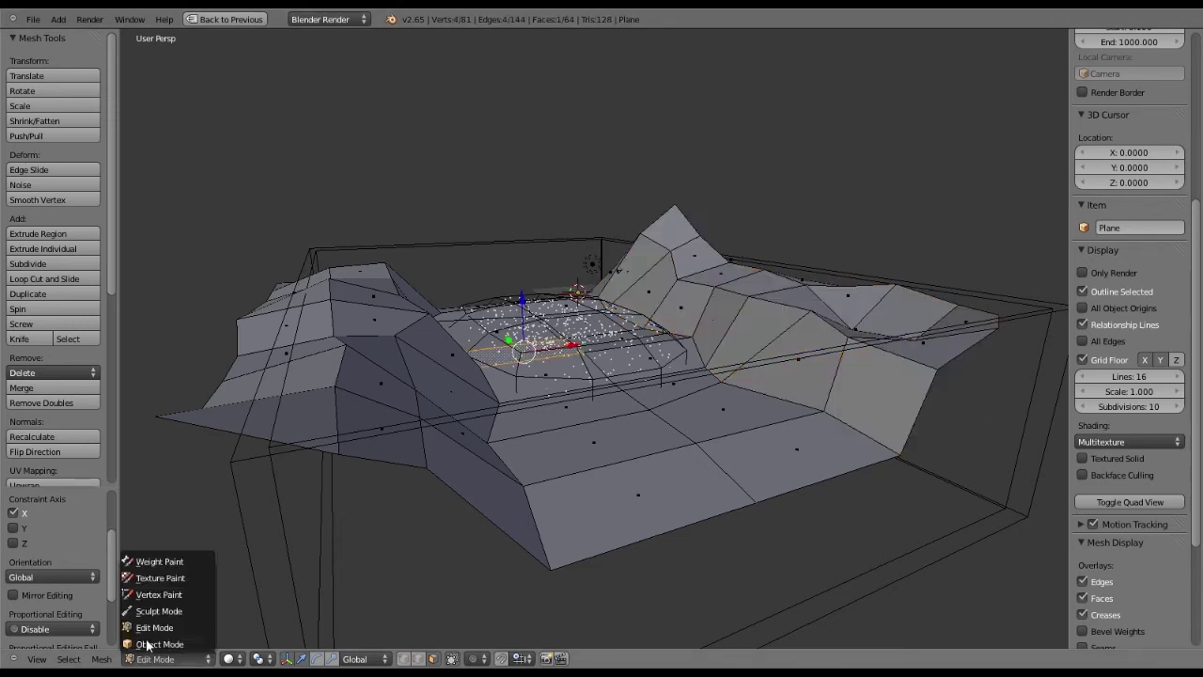
{"action": "left_click", "coordinate": [165, 645]}
{"action": "right_click", "coordinate": [536, 331]}
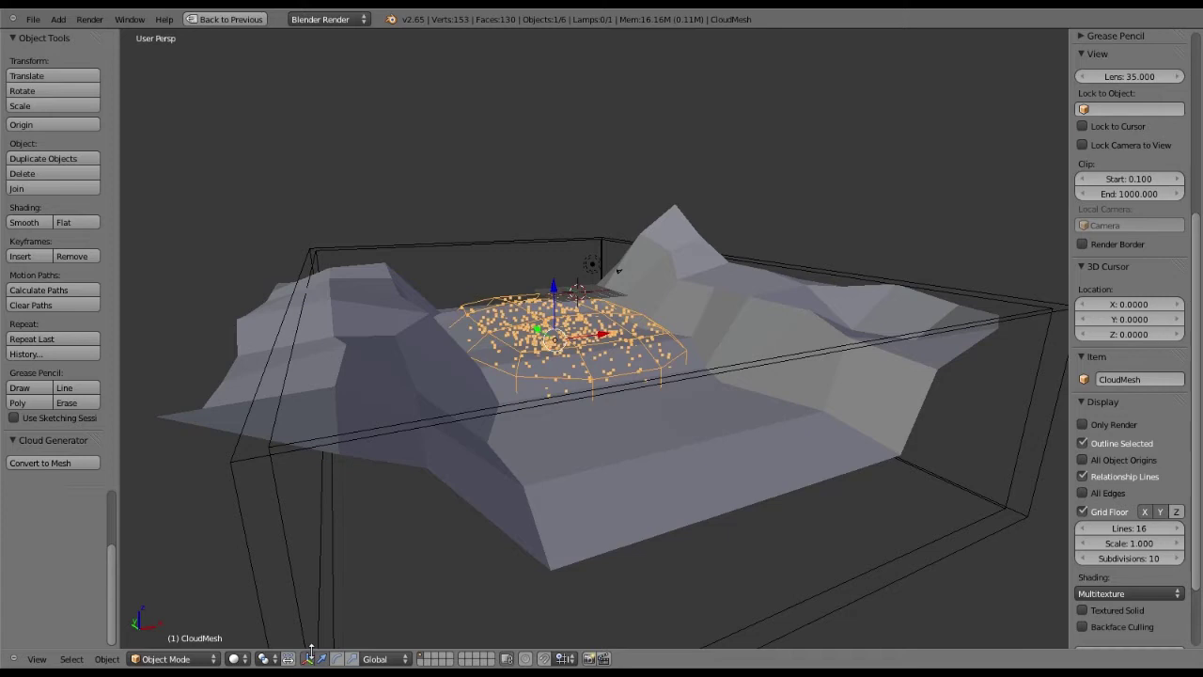
{"action": "right_click", "coordinate": [270, 445]}
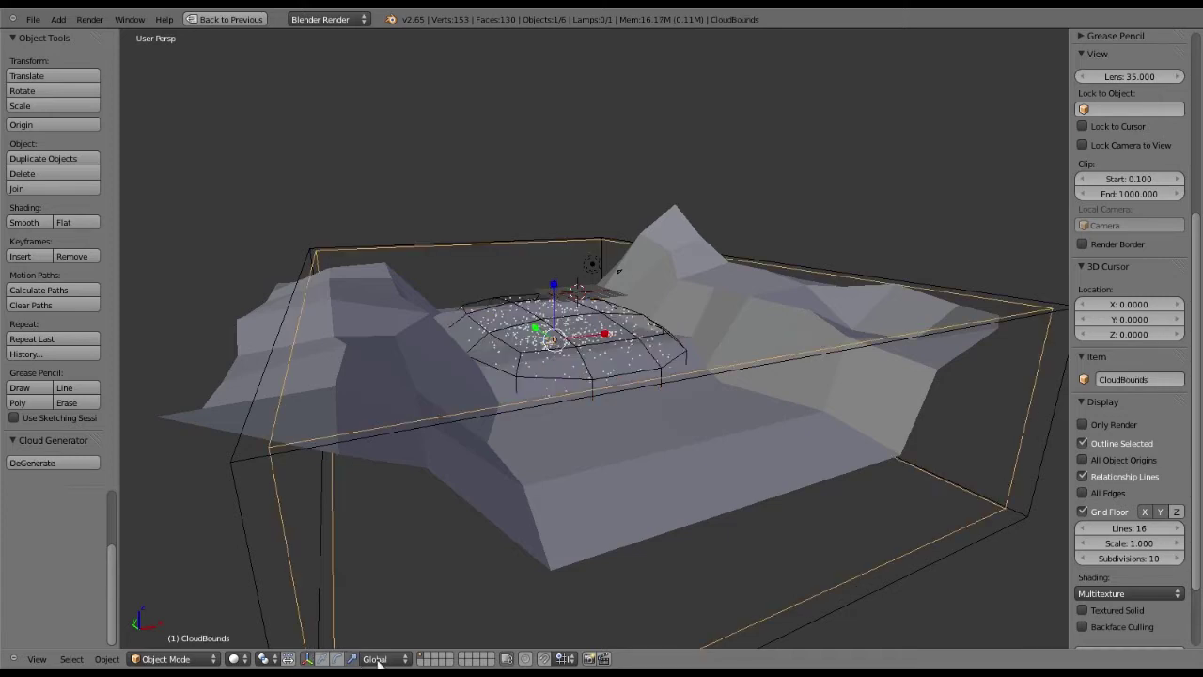
Scale the cloud bounds up slightly along Z and by about 1.53 along X
{"action": "key", "text": "s"}
{"action": "key", "text": "z"}
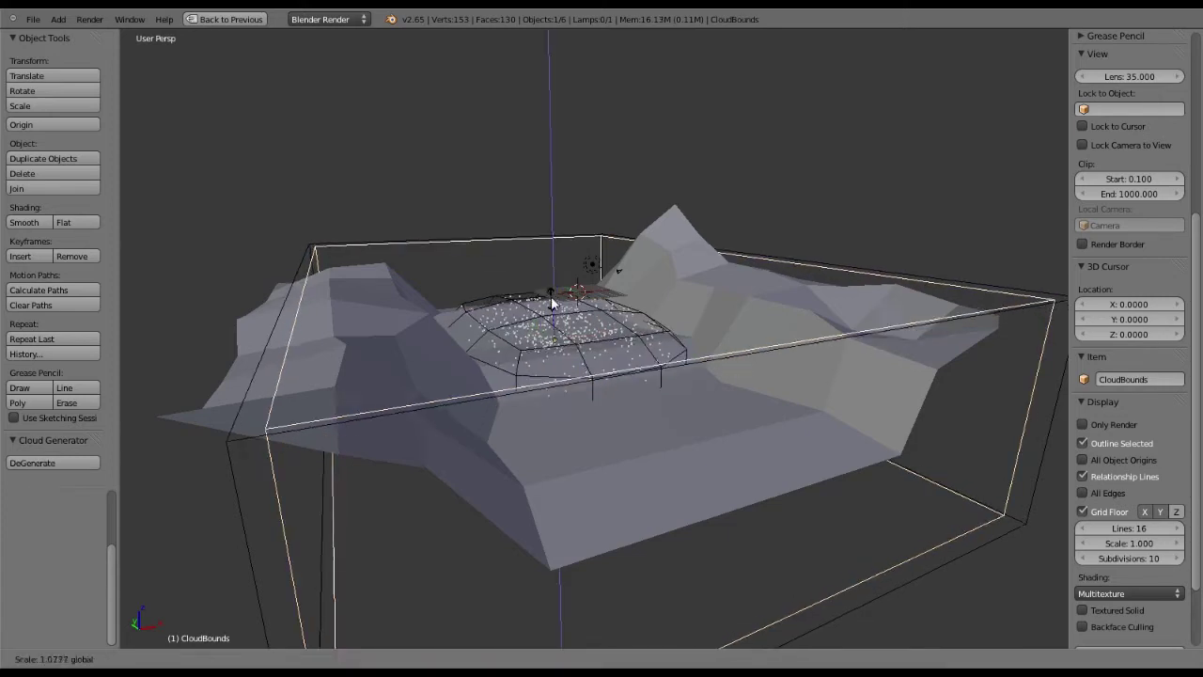
{"action": "left_click", "coordinate": [592, 341]}
{"action": "key", "text": "s"}
{"action": "key", "text": "x"}
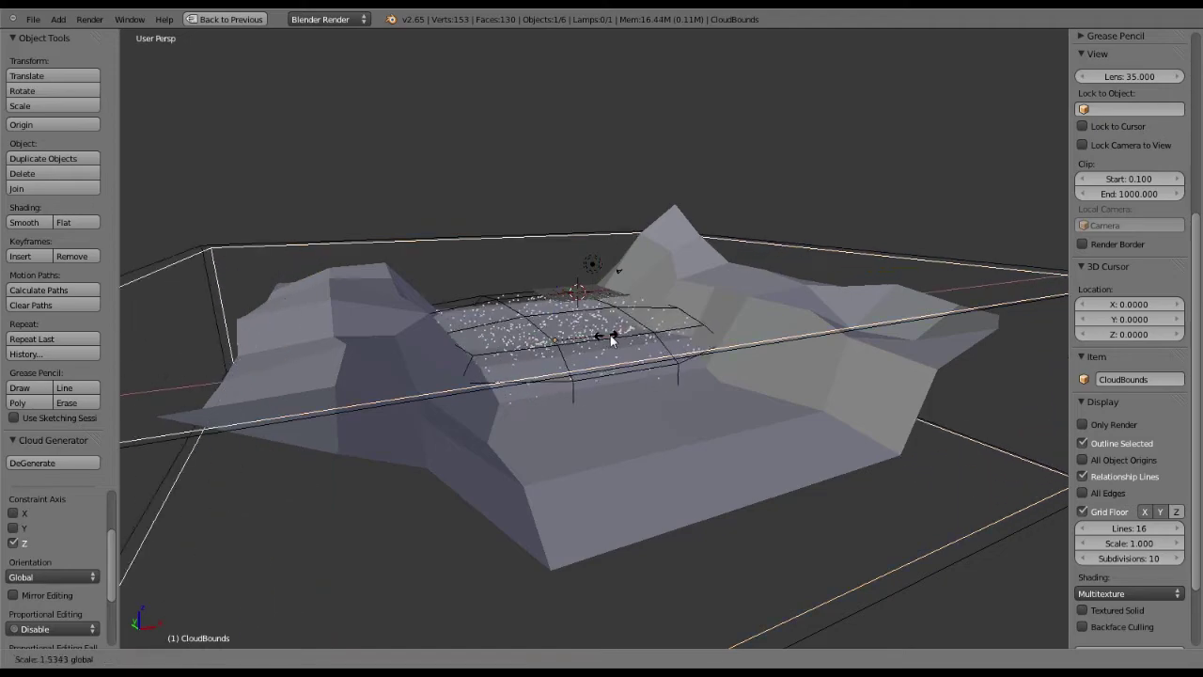
{"action": "left_click", "coordinate": [612, 341]}
Stretch the cloud bounds along Y and shift them slightly along Y and Z within the valley
{"action": "middle_click_drag", "start_coordinate": [612, 341], "coordinate": [487, 388]}
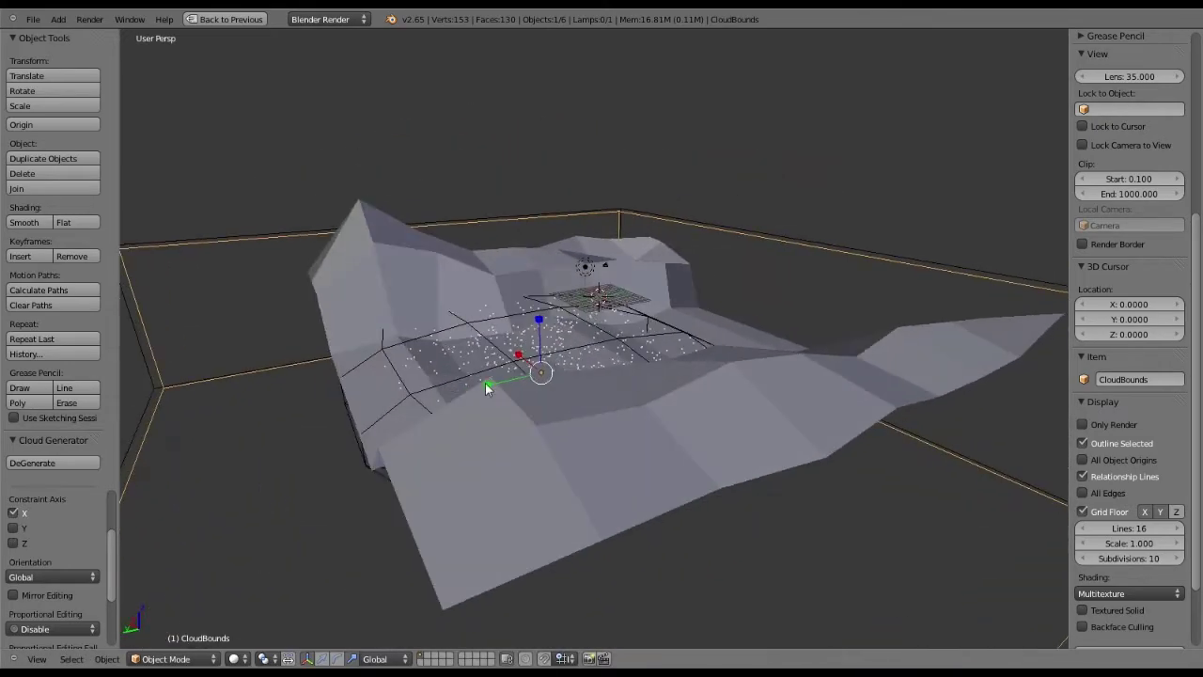
{"action": "key", "text": "s"}
{"action": "key", "text": "y"}
{"action": "left_click", "coordinate": [318, 658]}
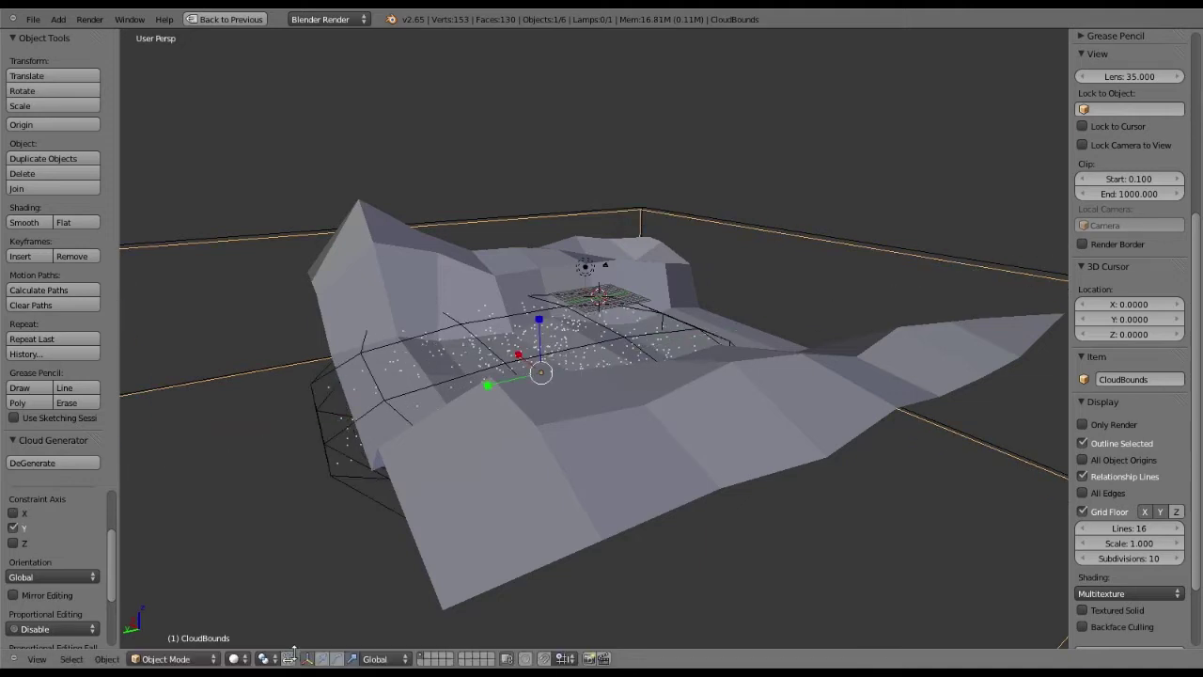
{"action": "left_click_drag", "start_coordinate": [499, 385], "coordinate": [517, 336]}
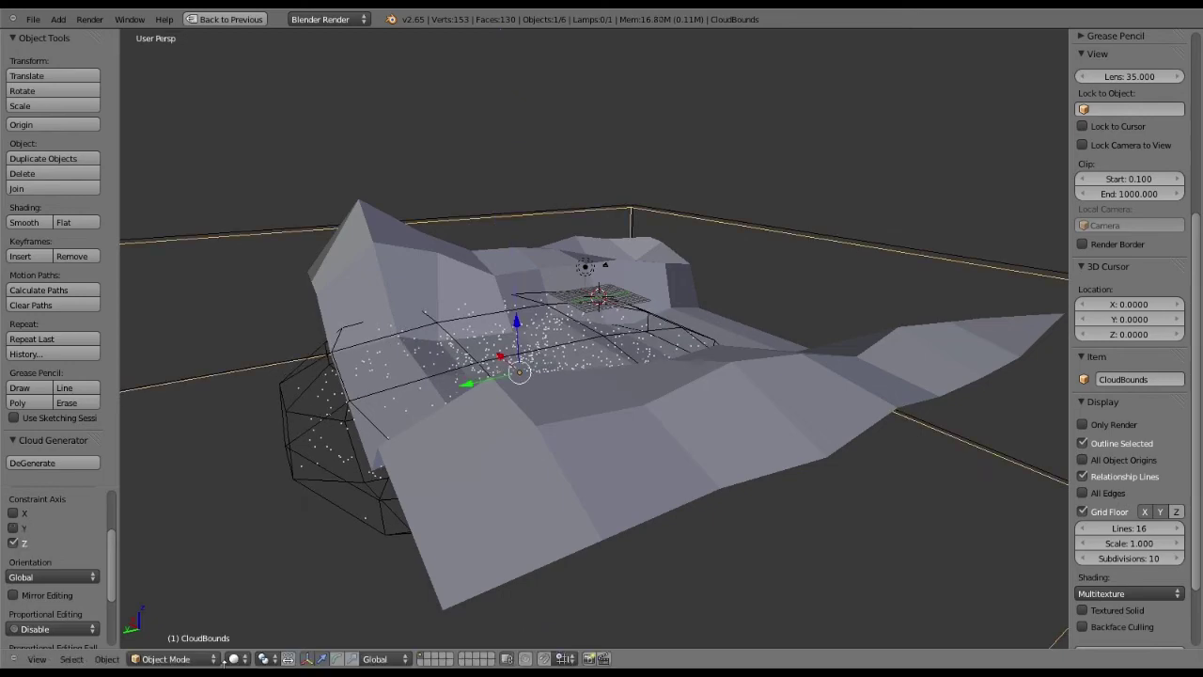
{"action": "left_click", "coordinate": [171, 658]}
{"action": "left_click", "coordinate": [159, 627]}
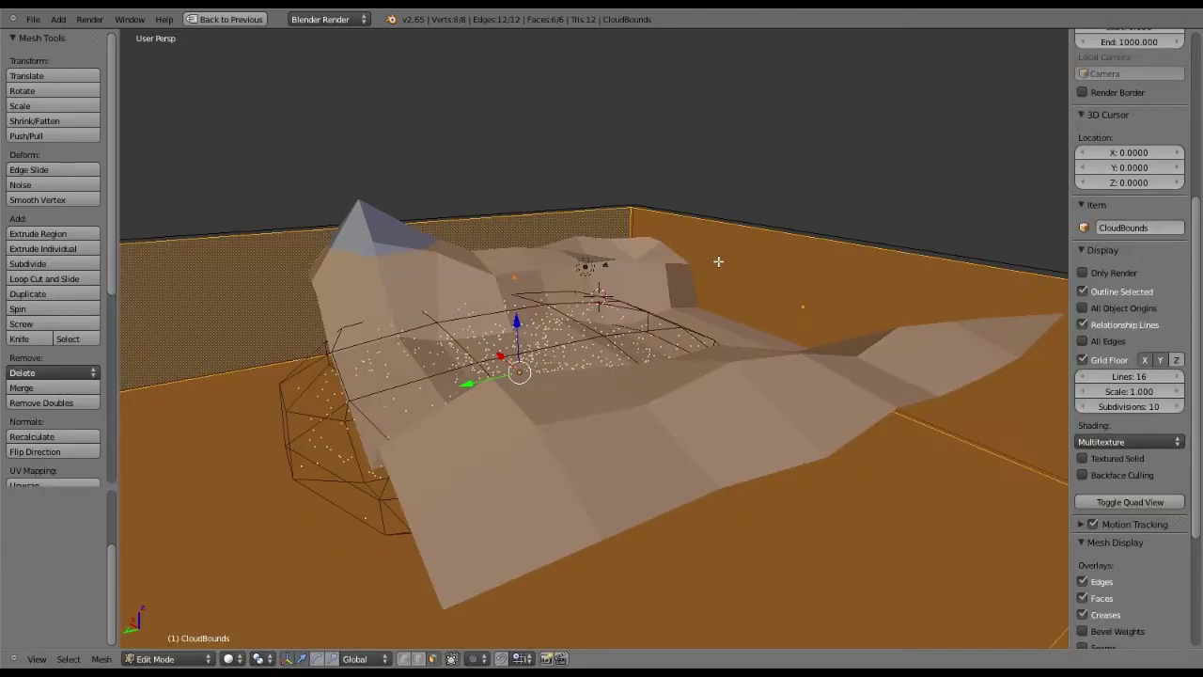
{"action": "right_click", "coordinate": [567, 286]}
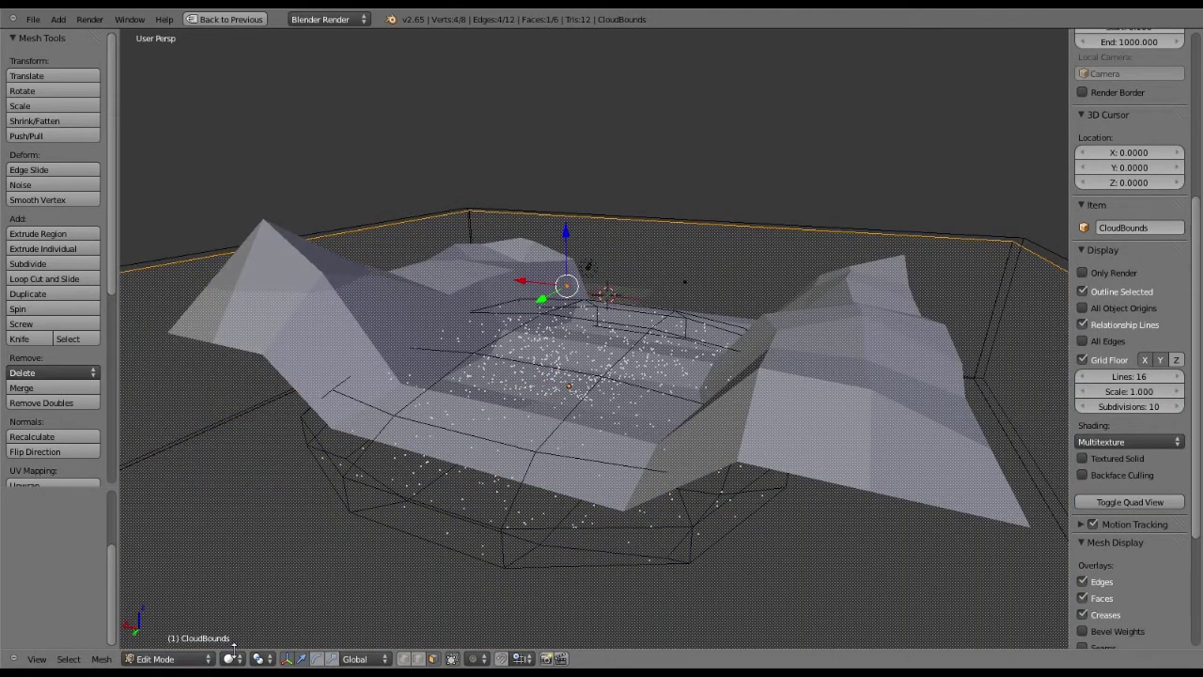
{"action": "left_click", "coordinate": [169, 658]}
{"action": "left_click", "coordinate": [154, 645]}
Select the terrain plane and open its mesh for editing in vertex selection mode
{"action": "right_click", "coordinate": [626, 404]}
{"action": "middle_click_drag", "start_coordinate": [626, 404], "coordinate": [658, 400]}
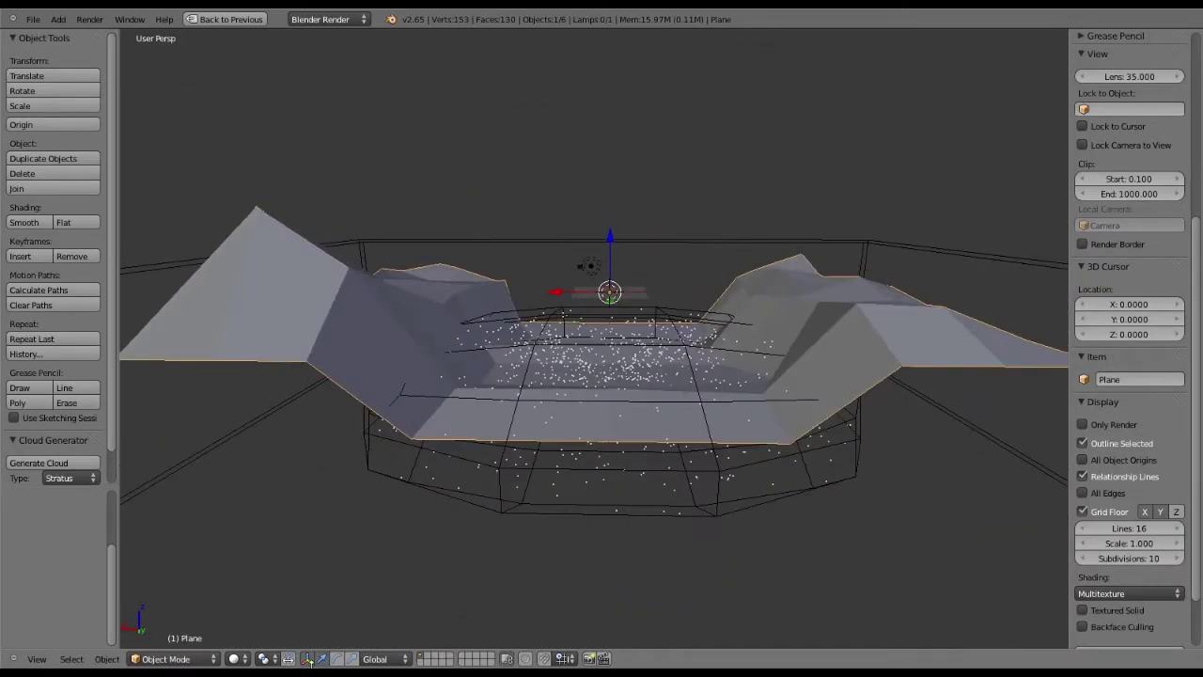
{"action": "left_click", "coordinate": [188, 658]}
{"action": "left_click", "coordinate": [188, 626]}
{"action": "left_click", "coordinate": [409, 657]}
Select the three vertices across the valley floor next to its open end and adjust them along Z and along Y toward that end
{"action": "right_click", "coordinate": [589, 396]}
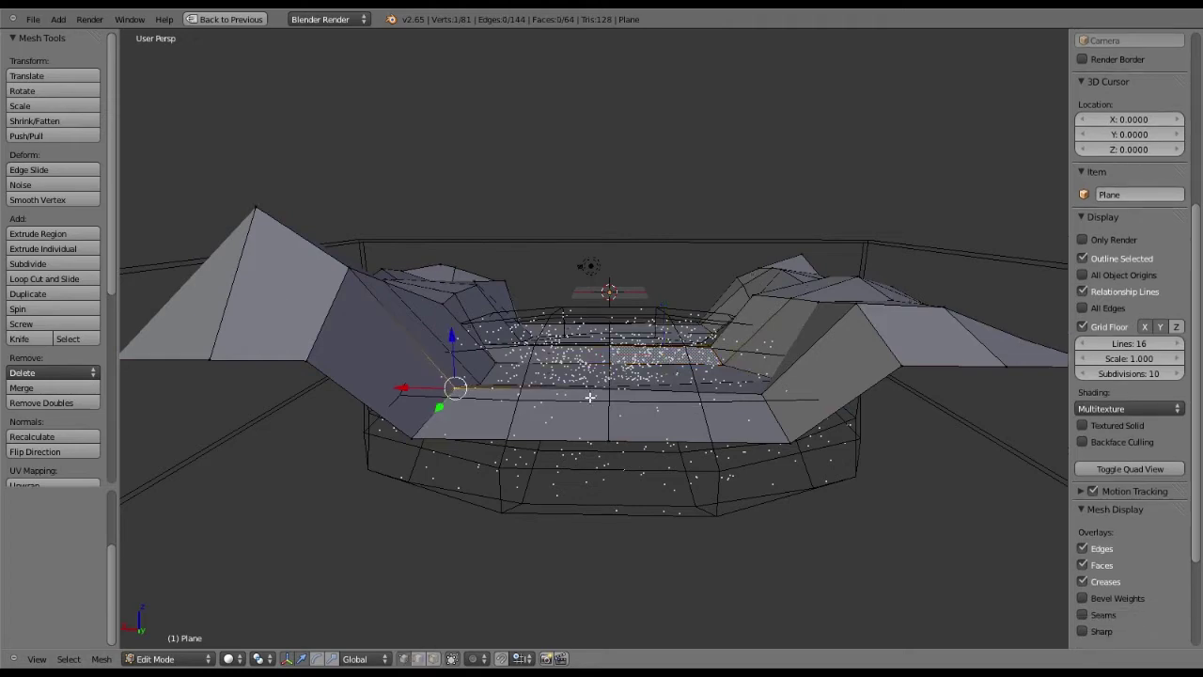
{"action": "middle_click_drag", "start_coordinate": [589, 397], "coordinate": [732, 450]}
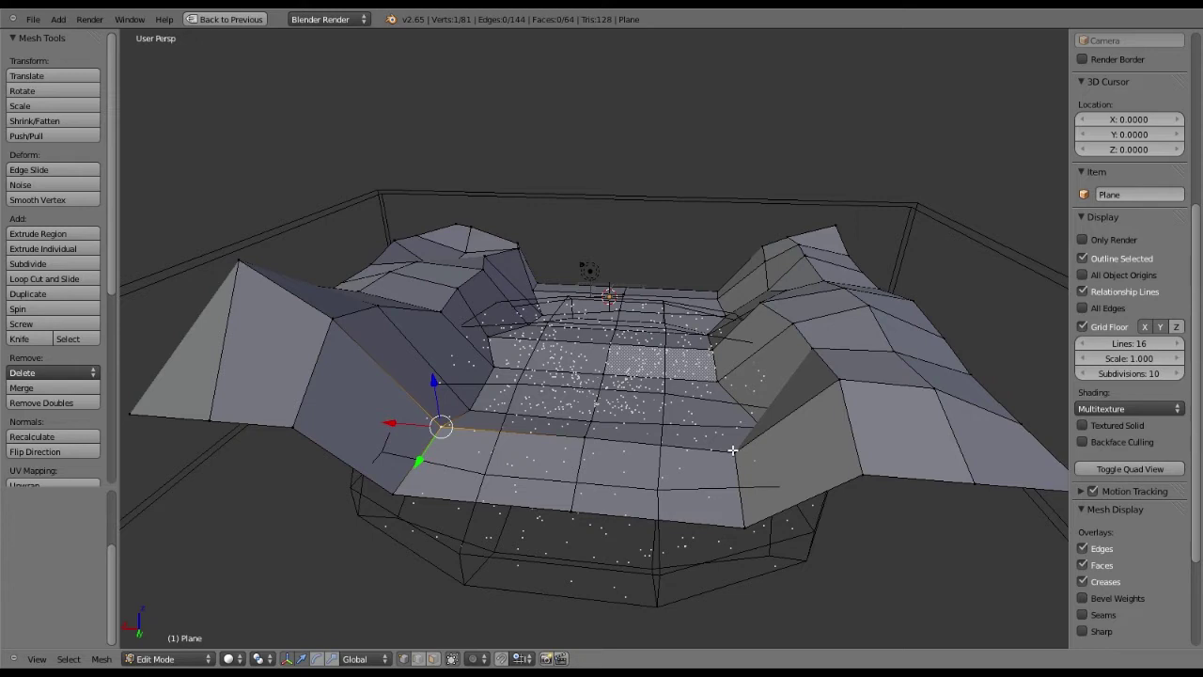
{"action": "right_click", "coordinate": [585, 415], "text": "shift"}
{"action": "right_click", "coordinate": [734, 452], "text": "shift"}
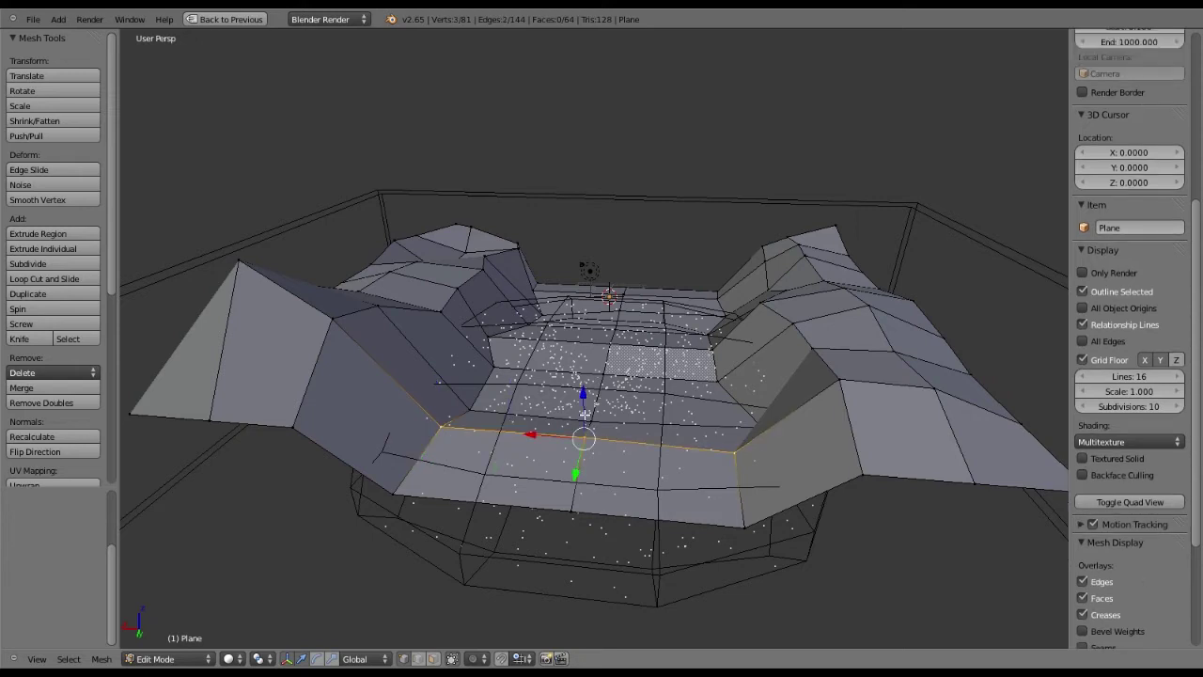
{"action": "left_click_drag", "start_coordinate": [585, 415], "coordinate": [585, 401]}
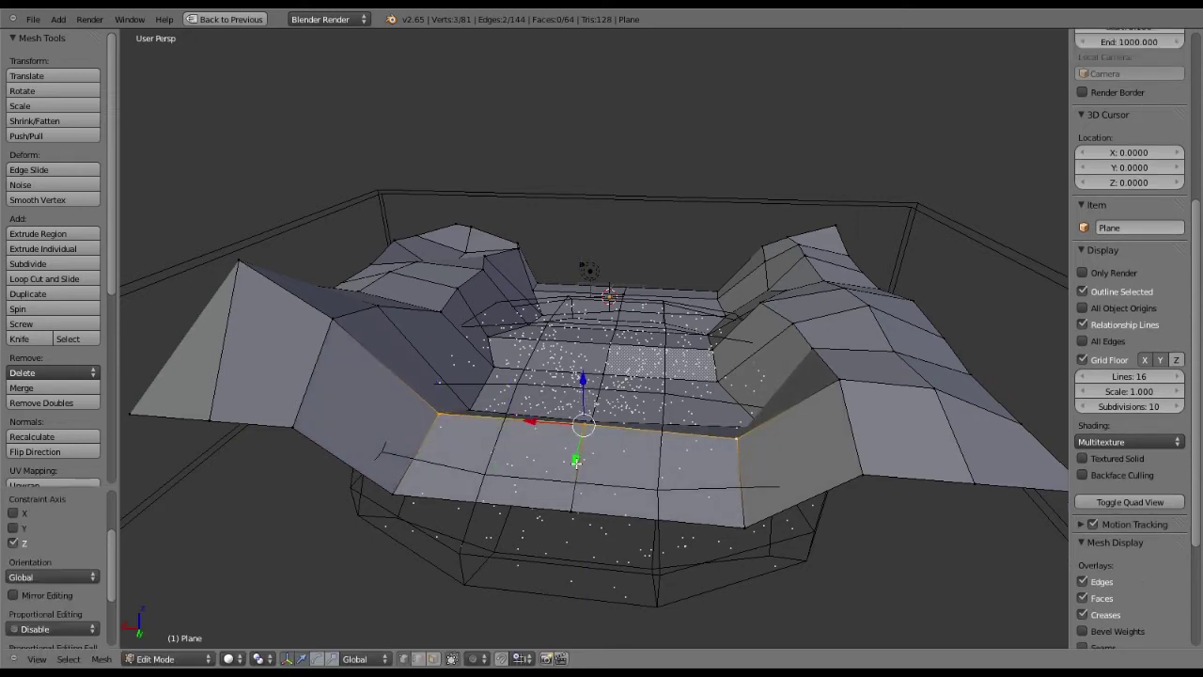
{"action": "left_click_drag", "start_coordinate": [576, 461], "coordinate": [571, 478]}
{"action": "left_click_drag", "start_coordinate": [580, 410], "coordinate": [581, 413]}
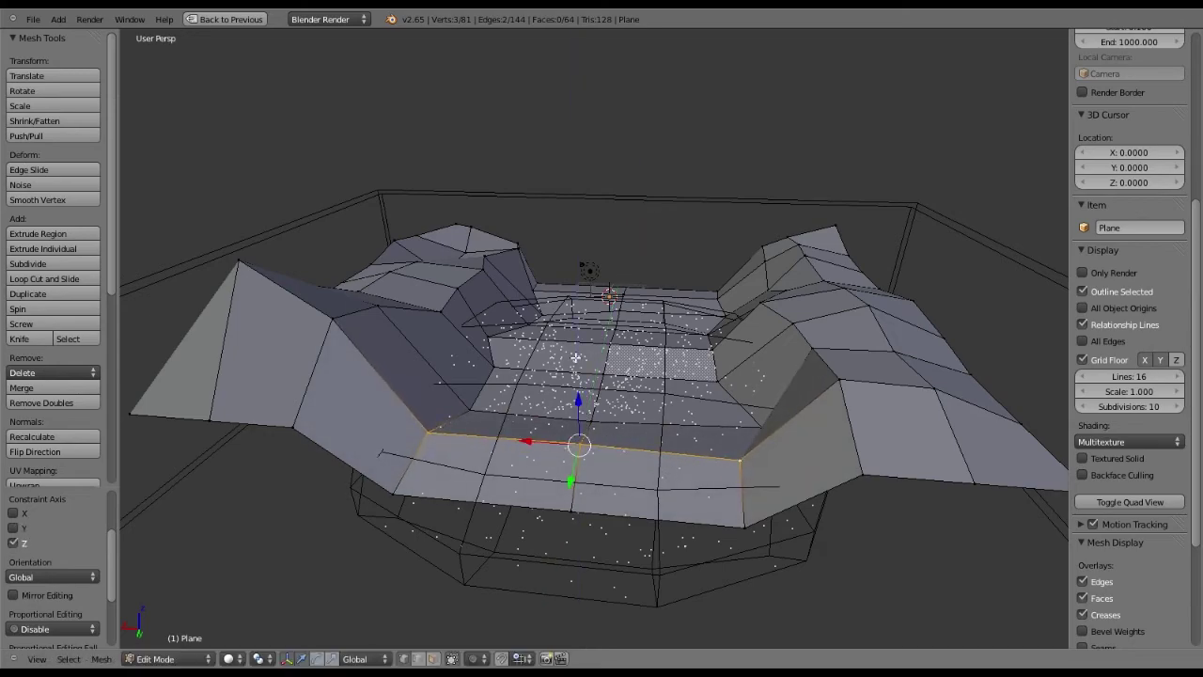
Inspect the cloud's fit in the valley from several sides, return to Object Mode and select the camera
{"action": "middle_click_drag", "start_coordinate": [576, 358], "coordinate": [468, 306]}
{"action": "scroll", "coordinate": [484, 273], "scroll_direction": "up", "scroll_amount": 3}
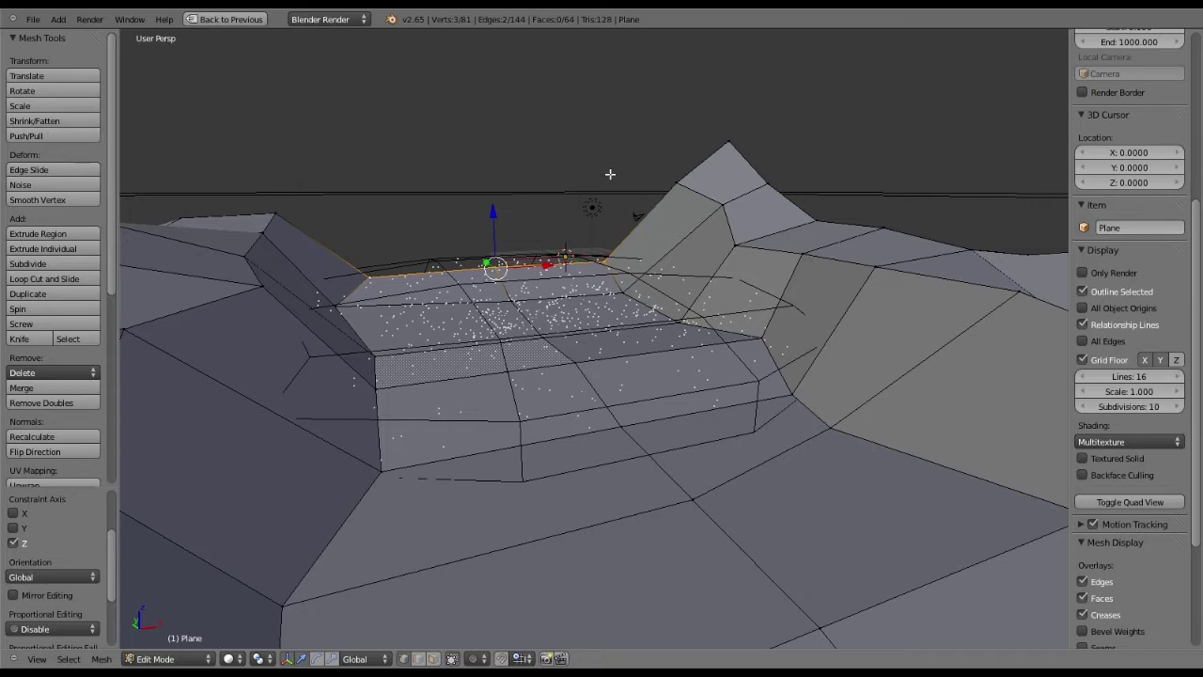
{"action": "middle_click_drag", "start_coordinate": [610, 174], "coordinate": [540, 236]}
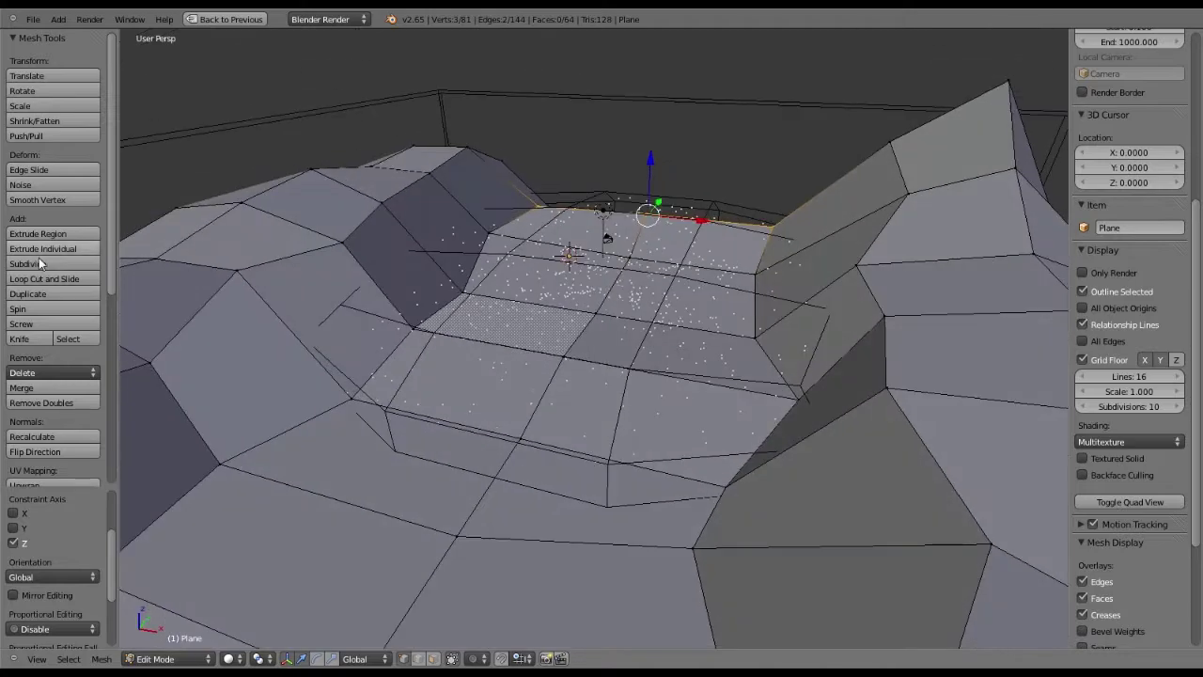
{"action": "middle_click_drag", "start_coordinate": [574, 291], "coordinate": [338, 225]}
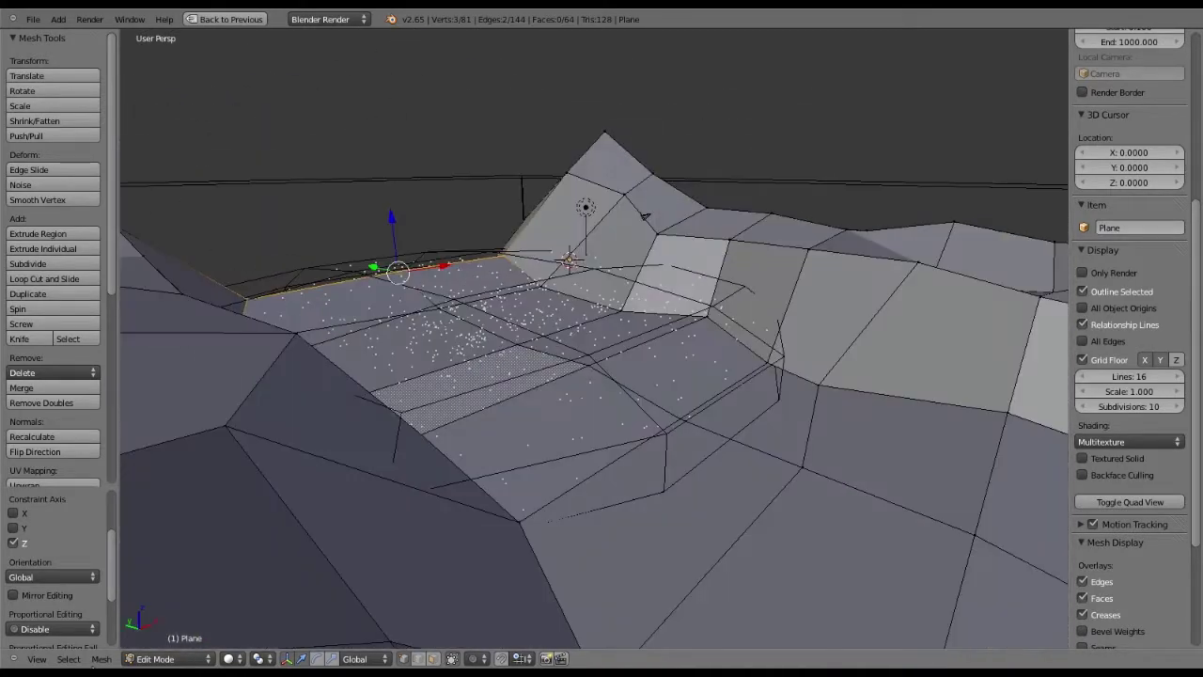
{"action": "left_click", "coordinate": [211, 661]}
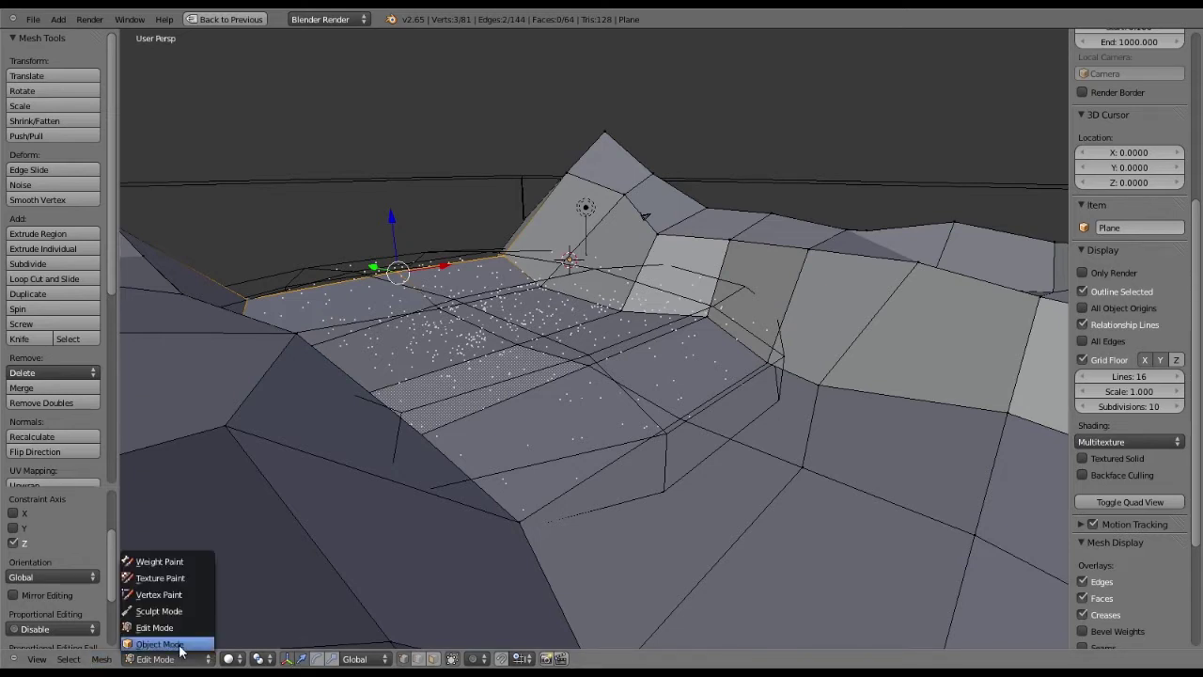
{"action": "left_click", "coordinate": [155, 645]}
{"action": "right_click", "coordinate": [644, 215]}
Move the camera along X and Y to the open end of the valley, at about X 4.07, Y -43.04
{"action": "key", "text": "g"}
{"action": "key", "text": "x"}
{"action": "left_click", "coordinate": [786, 216]}
{"action": "middle_click_drag", "start_coordinate": [784, 228], "coordinate": [894, 194]}
{"action": "left_click_drag", "start_coordinate": [894, 191], "coordinate": [959, 376]}
{"action": "middle_click_drag", "start_coordinate": [959, 376], "coordinate": [827, 338]}
Rotate the camera freehand to face along the valley, to about X 92°, Y -3°, Z -1°
{"action": "left_click", "coordinate": [336, 658]}
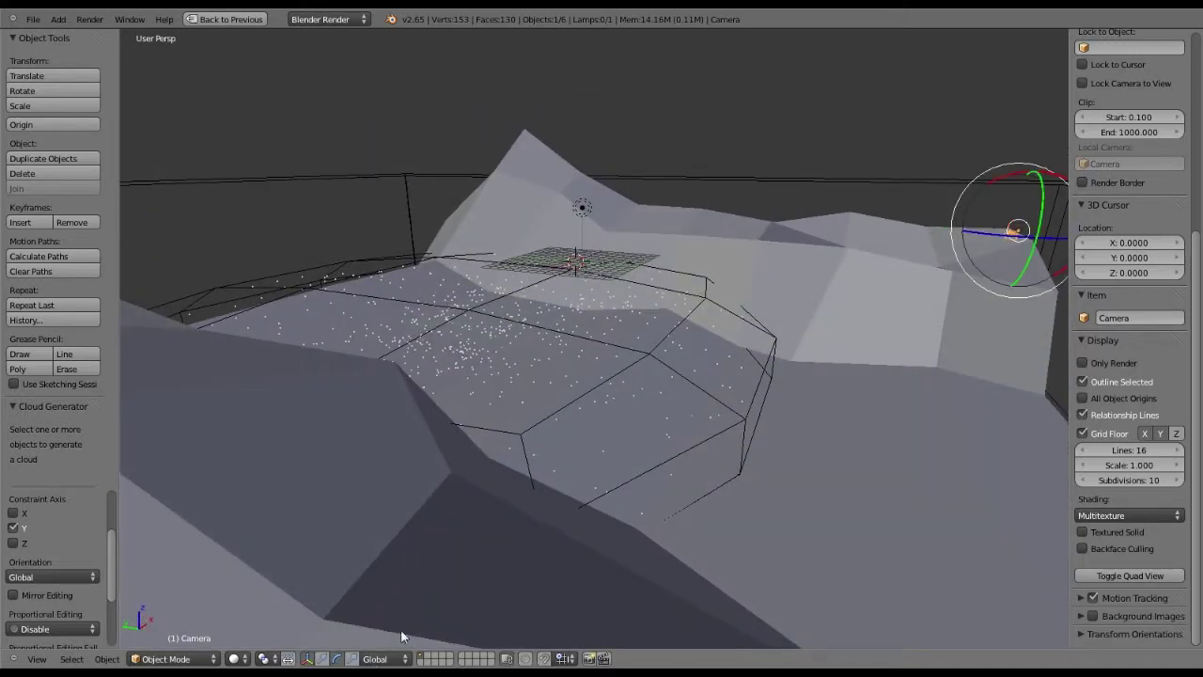
{"action": "left_click_drag", "start_coordinate": [1034, 243], "coordinate": [1040, 191]}
{"action": "middle_click_drag", "start_coordinate": [1039, 190], "coordinate": [648, 252]}
{"action": "left_click_drag", "start_coordinate": [648, 254], "coordinate": [629, 239]}
Show the camera's transform values and set its X and Y rotation to 0°
{"action": "key", "text": "n"}
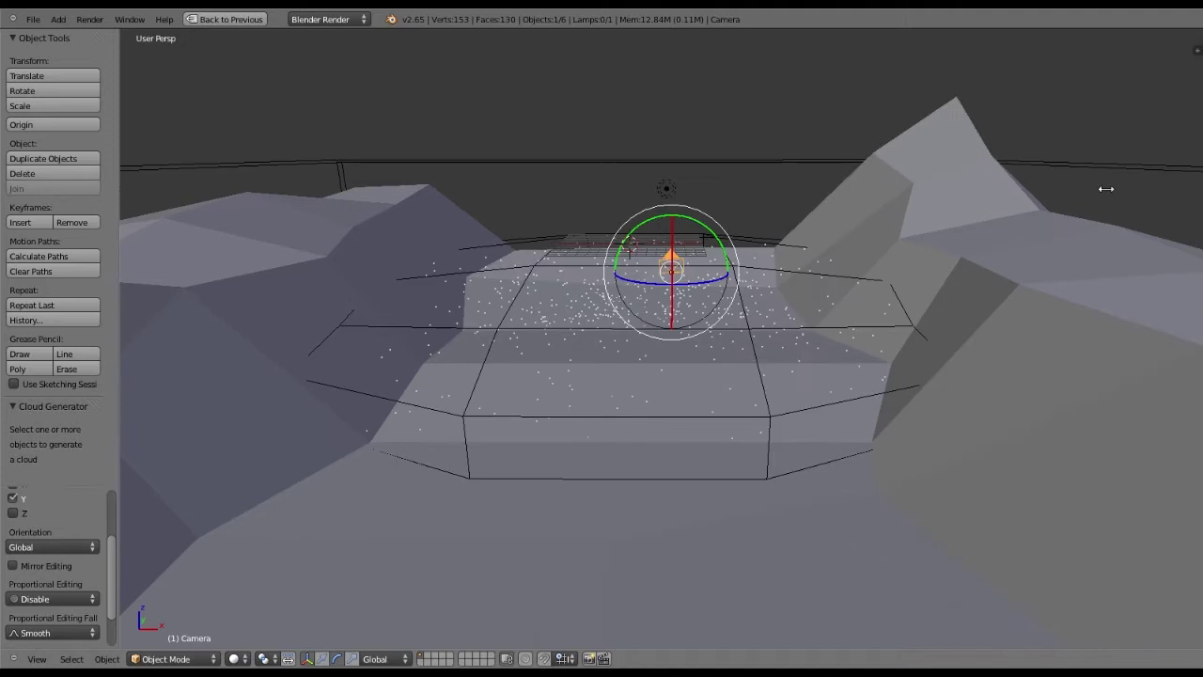
{"action": "key", "text": "n"}
{"action": "scroll", "coordinate": [1111, 228], "scroll_direction": "up", "scroll_amount": 8}
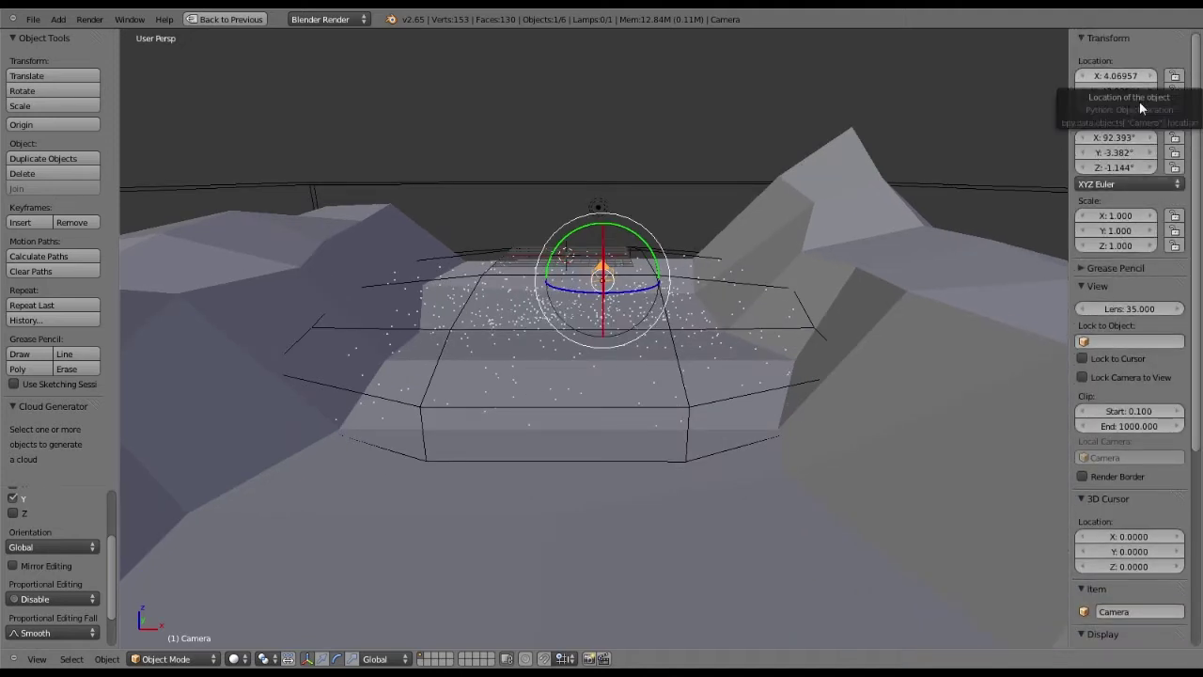
{"action": "left_click_drag", "start_coordinate": [1127, 140], "coordinate": [1132, 142]}
{"action": "left_click", "coordinate": [1128, 140]}
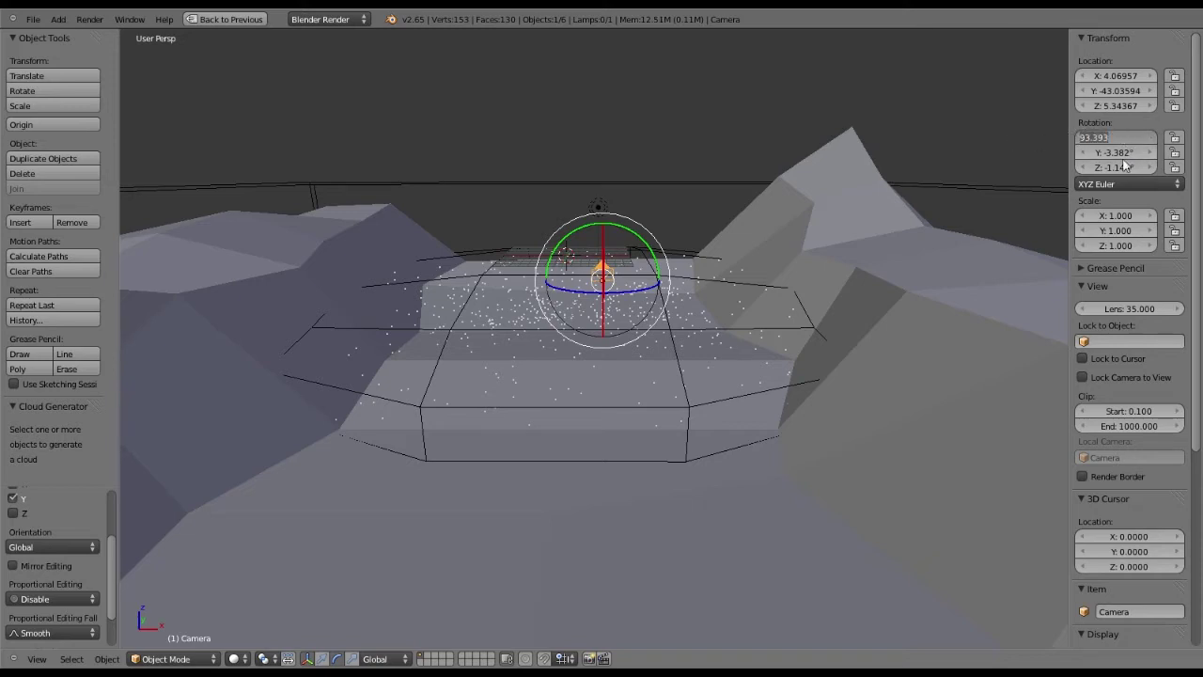
{"action": "type", "text": "0"}
{"action": "key", "text": "Tab"}
{"action": "type", "text": "0"}
{"action": "key", "text": "Return"}
Set the camera's Z rotation to 0° and its X rotation to 90°
{"action": "left_click", "coordinate": [1125, 165]}
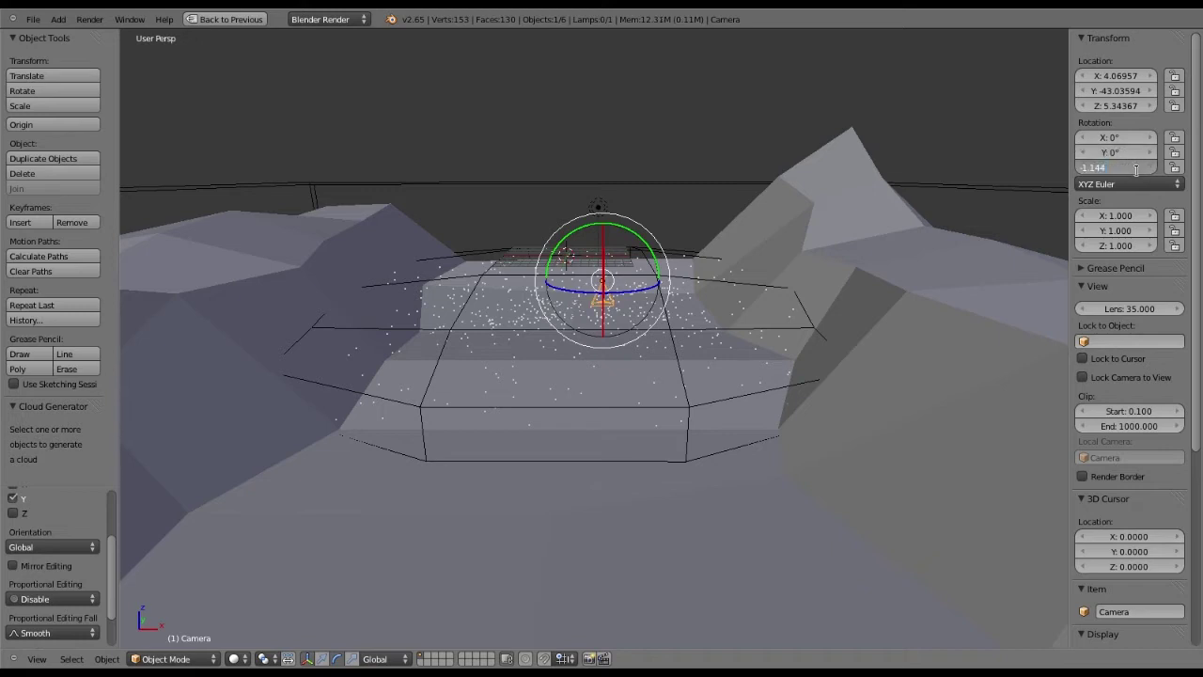
{"action": "type", "text": "-10"}
{"action": "key", "text": "BackSpace"}
{"action": "key", "text": "BackSpace"}
{"action": "key", "text": "BackSpace"}
{"action": "type", "text": "0"}
{"action": "key", "text": "Return"}
{"action": "middle_click_drag", "start_coordinate": [511, 333], "coordinate": [540, 343]}
{"action": "left_click", "coordinate": [1133, 137]}
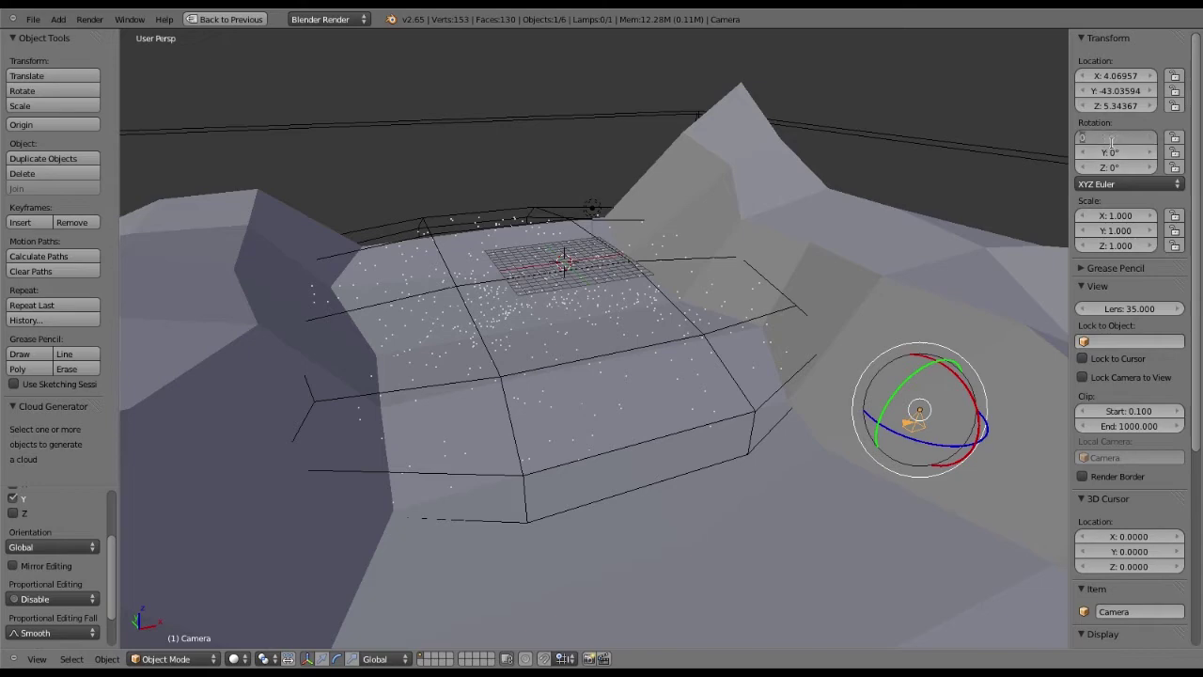
{"action": "type", "text": "90"}
{"action": "key", "text": "Return"}
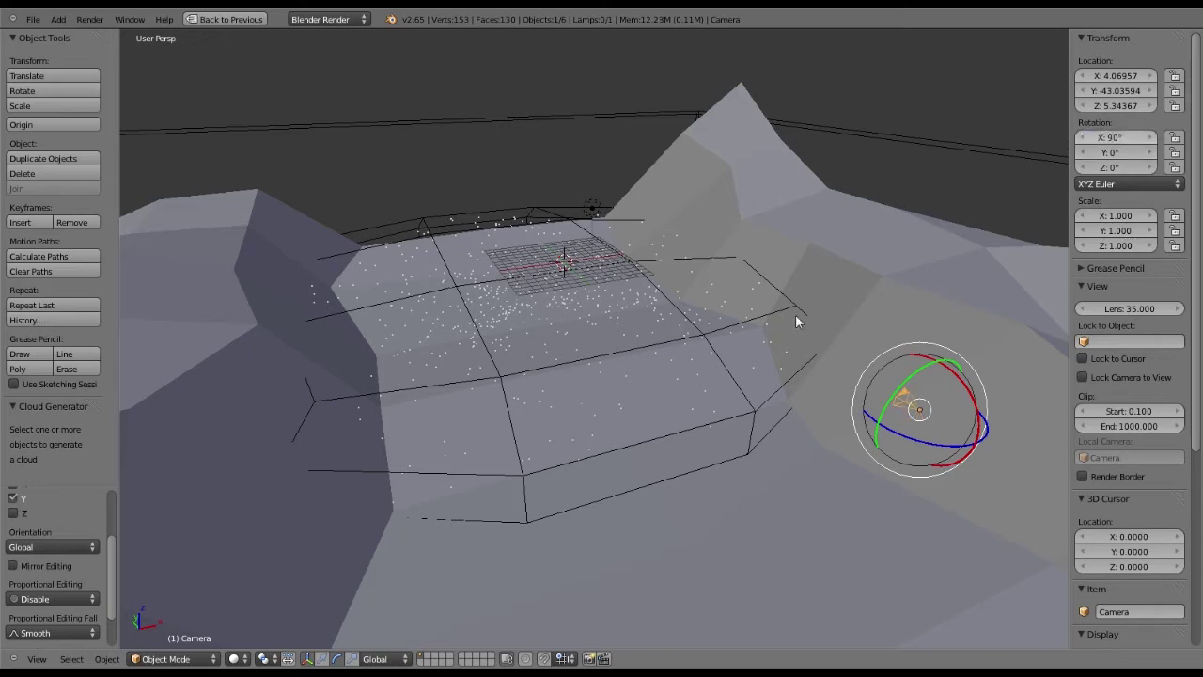
Lower the camera to about Z -4.60 and move it back along Y to about -47.61
{"action": "middle_click_drag", "start_coordinate": [794, 316], "coordinate": [658, 261]}
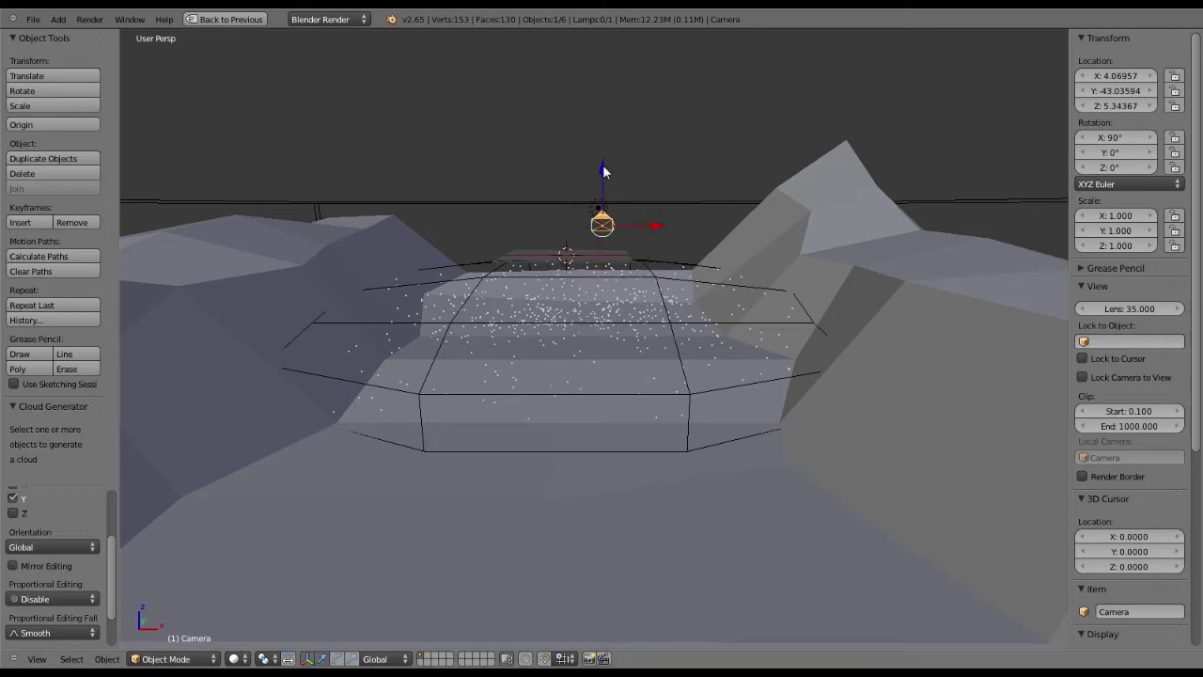
{"action": "left_click_drag", "start_coordinate": [604, 172], "coordinate": [603, 355]}
{"action": "middle_click_drag", "start_coordinate": [603, 355], "coordinate": [1100, 406]}
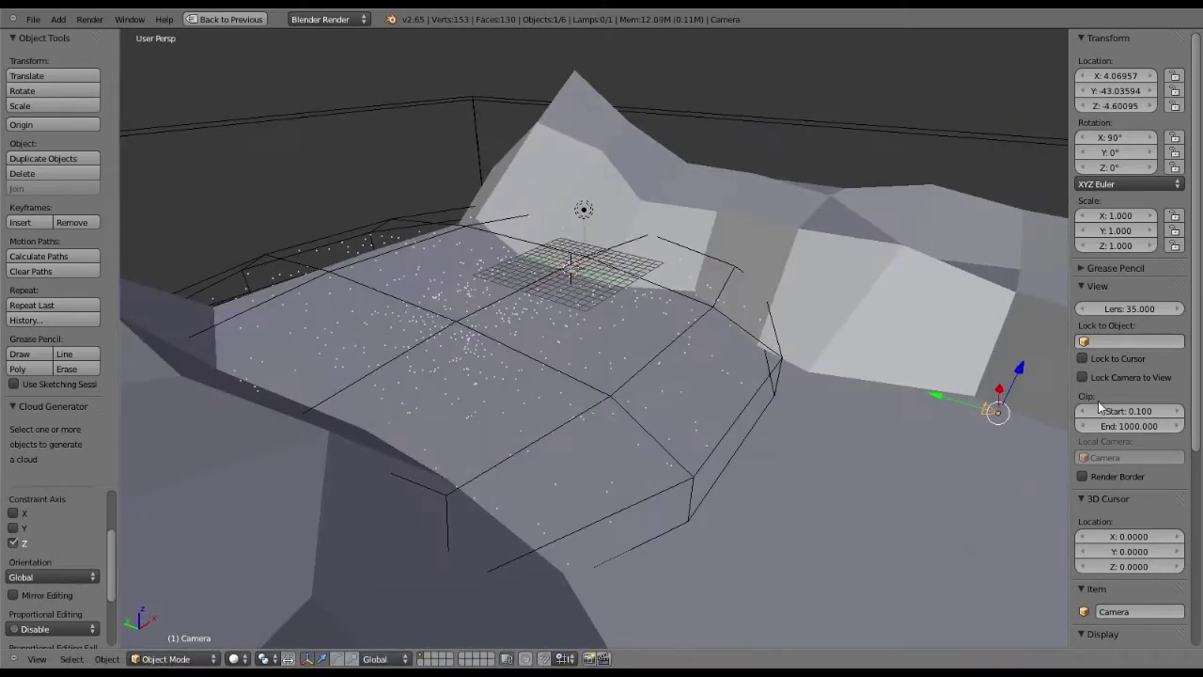
{"action": "left_click_drag", "start_coordinate": [937, 393], "coordinate": [926, 424]}
{"action": "middle_click_drag", "start_coordinate": [926, 424], "coordinate": [565, 346]}
Move the camera to about X 3.00, Y -52.48, Z -8.70 at the valley's open end
{"action": "left_click_drag", "start_coordinate": [565, 346], "coordinate": [609, 418]}
{"action": "middle_click_drag", "start_coordinate": [609, 417], "coordinate": [818, 360]}
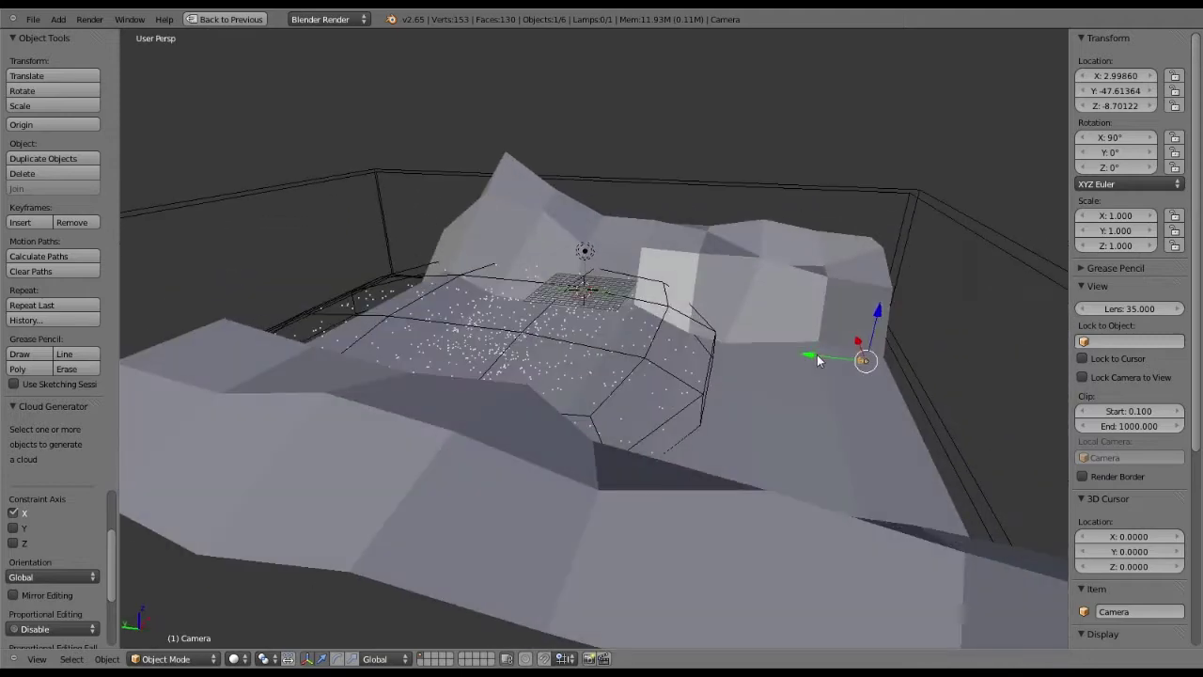
{"action": "left_click_drag", "start_coordinate": [817, 360], "coordinate": [845, 355]}
{"action": "middle_click_drag", "start_coordinate": [845, 355], "coordinate": [388, 18]}
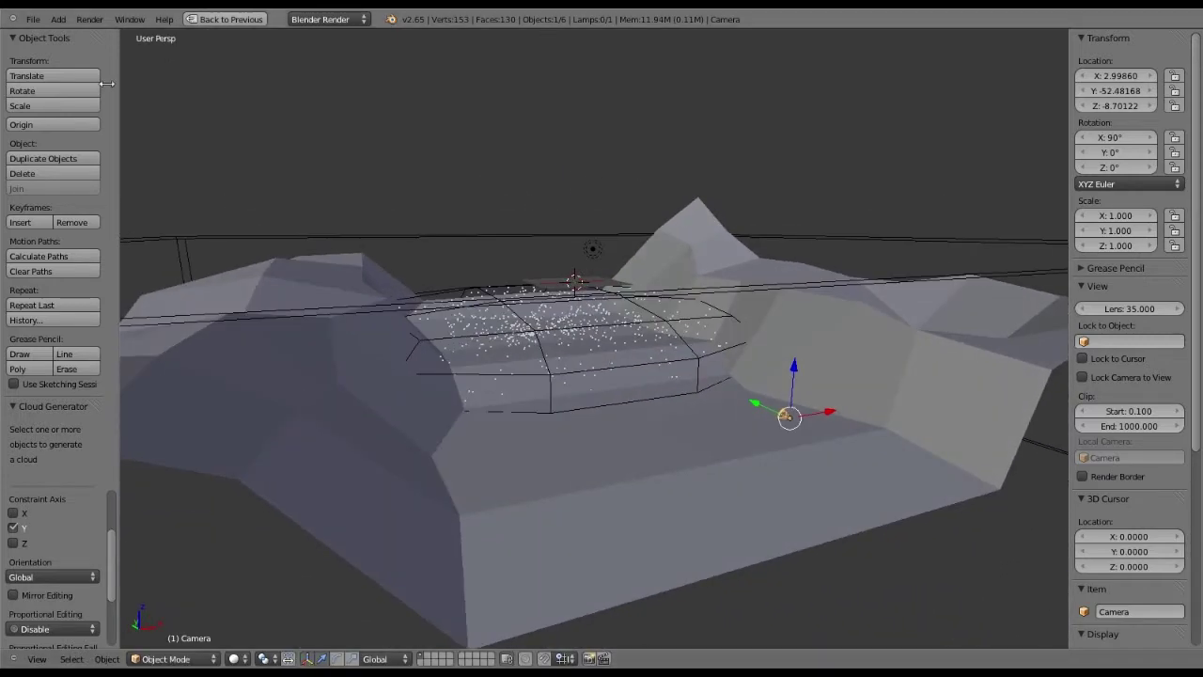
Move the camera back out of the valley to about X -2.55, Y -93.38
{"action": "key", "text": "Up"}
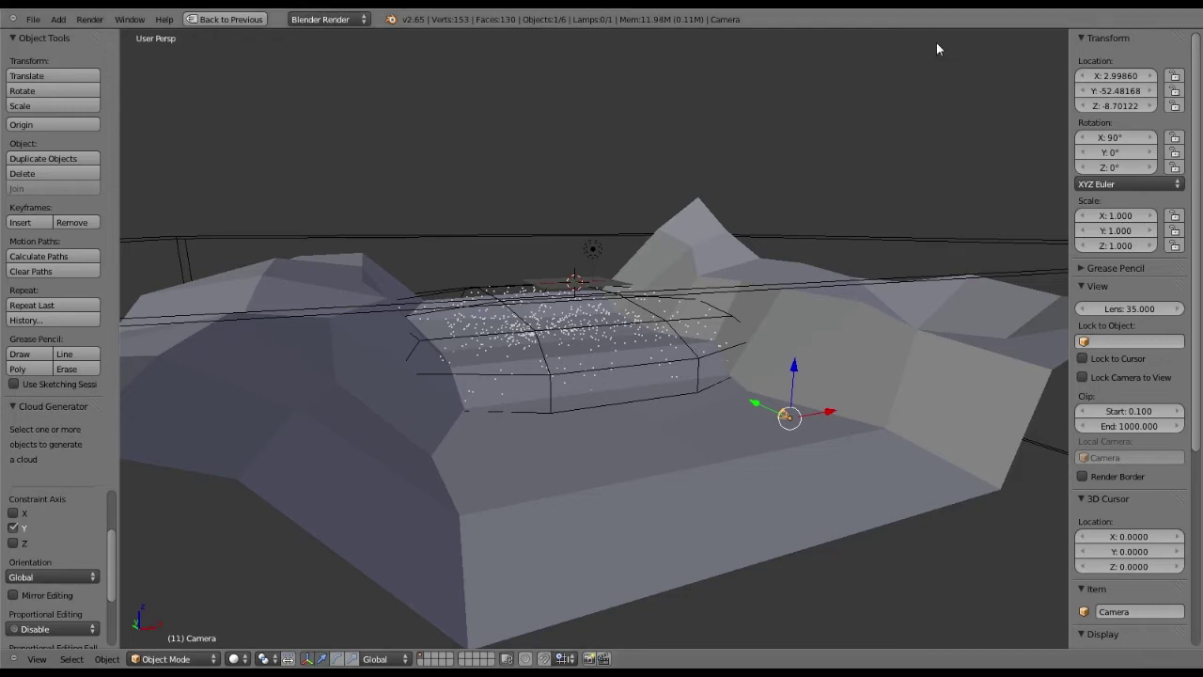
{"action": "left_click", "coordinate": [226, 20]}
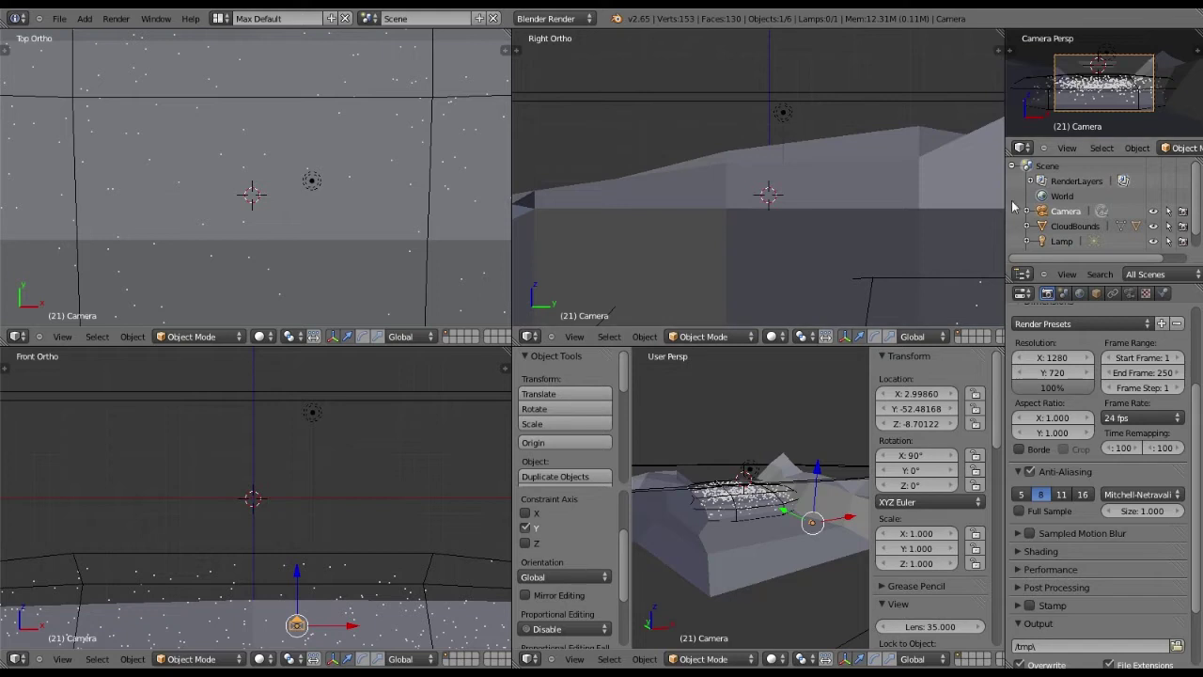
{"action": "left_click_drag", "start_coordinate": [789, 512], "coordinate": [1194, 572]}
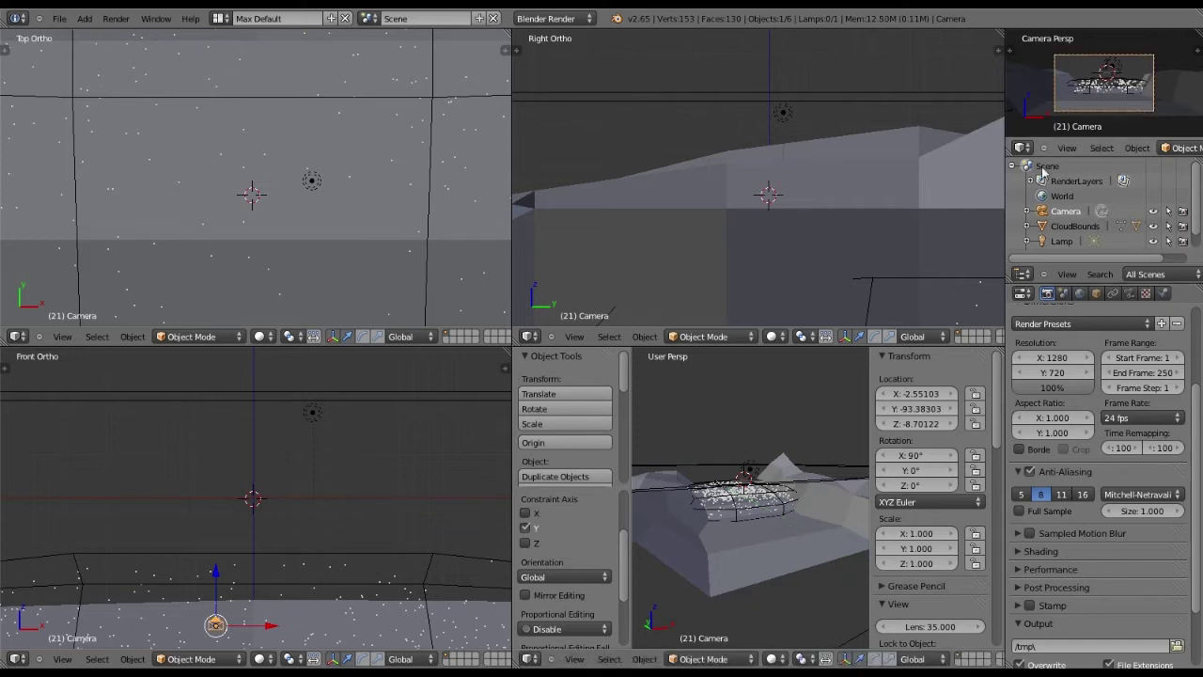
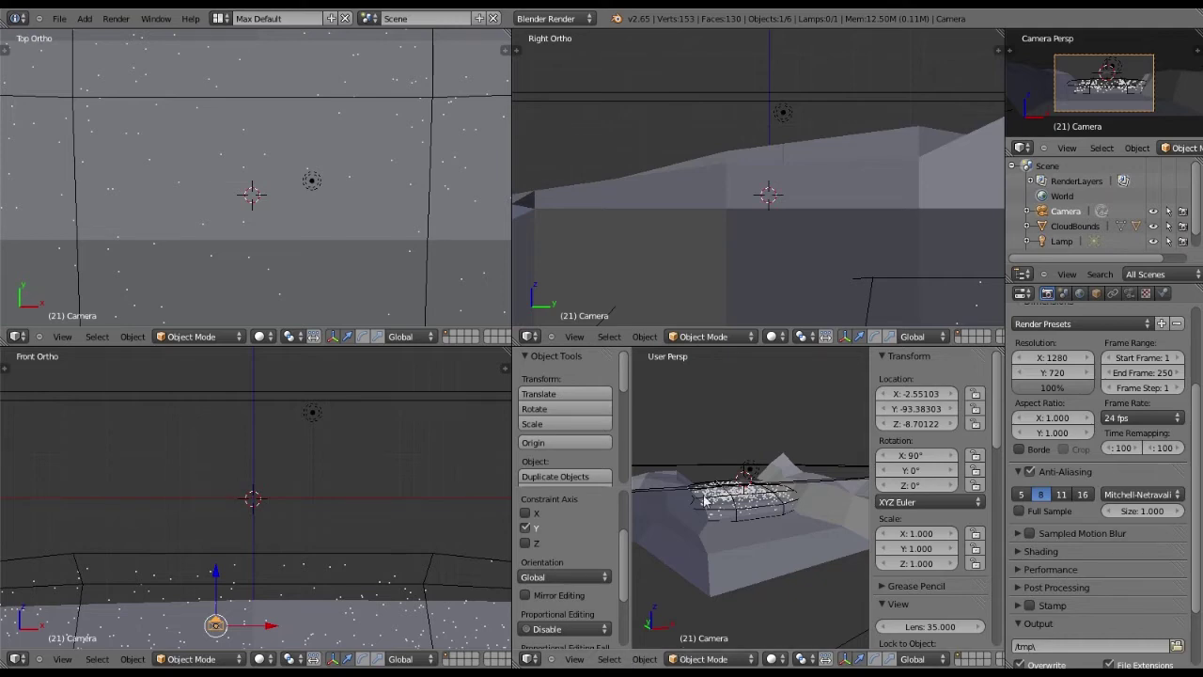
Enlarge the perspective view and move the camera along Y to about -90.70
{"action": "key", "text": "ctrl+Up"}
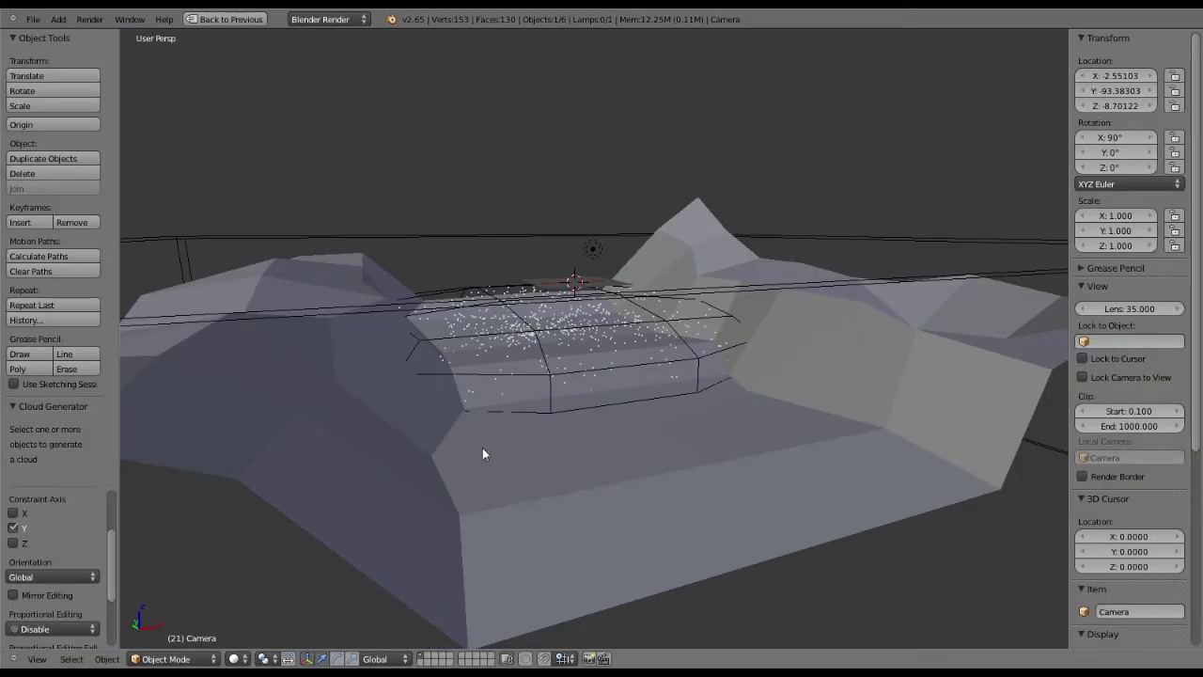
{"action": "scroll", "coordinate": [385, 376], "scroll_direction": "down", "scroll_amount": 4}
{"action": "middle_click_drag", "start_coordinate": [390, 382], "coordinate": [934, 390]}
{"action": "left_click_drag", "start_coordinate": [933, 390], "coordinate": [511, 475]}
{"action": "middle_click_drag", "start_coordinate": [511, 474], "coordinate": [39, 470]}
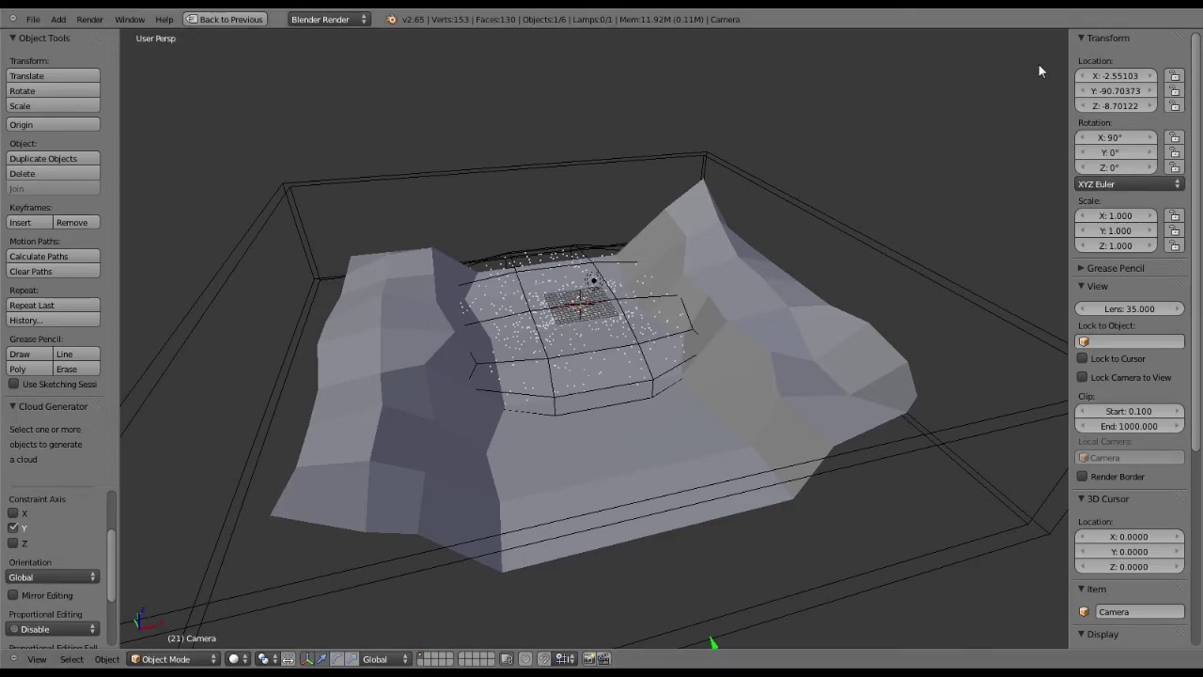
{"action": "middle_click_drag", "start_coordinate": [632, 195], "coordinate": [677, 619]}
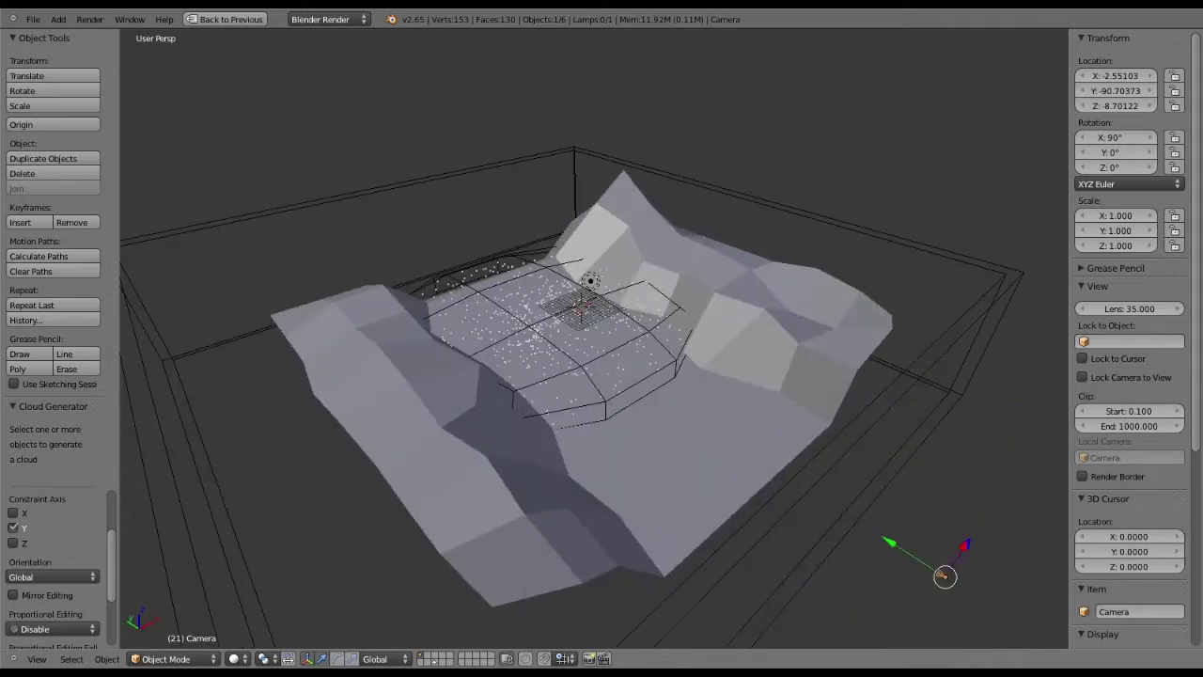
Put the terrain plane in Edit Mode with face selection
{"action": "right_click", "coordinate": [507, 501]}
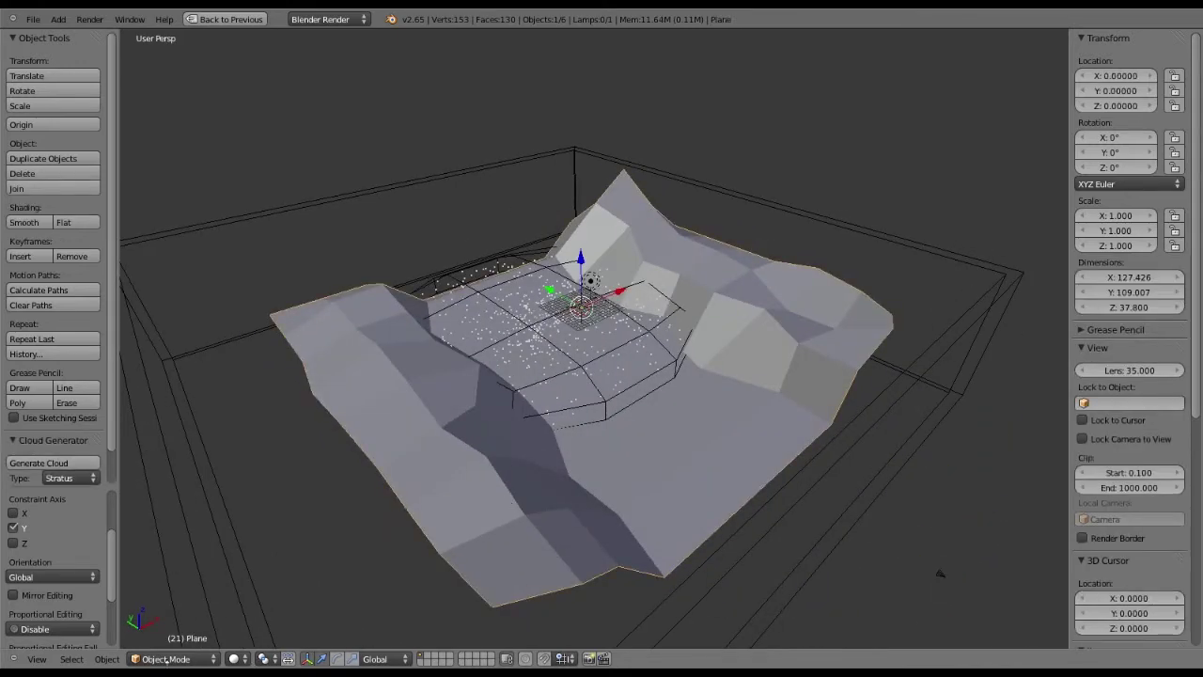
{"action": "left_click", "coordinate": [168, 658]}
{"action": "left_click", "coordinate": [159, 627]}
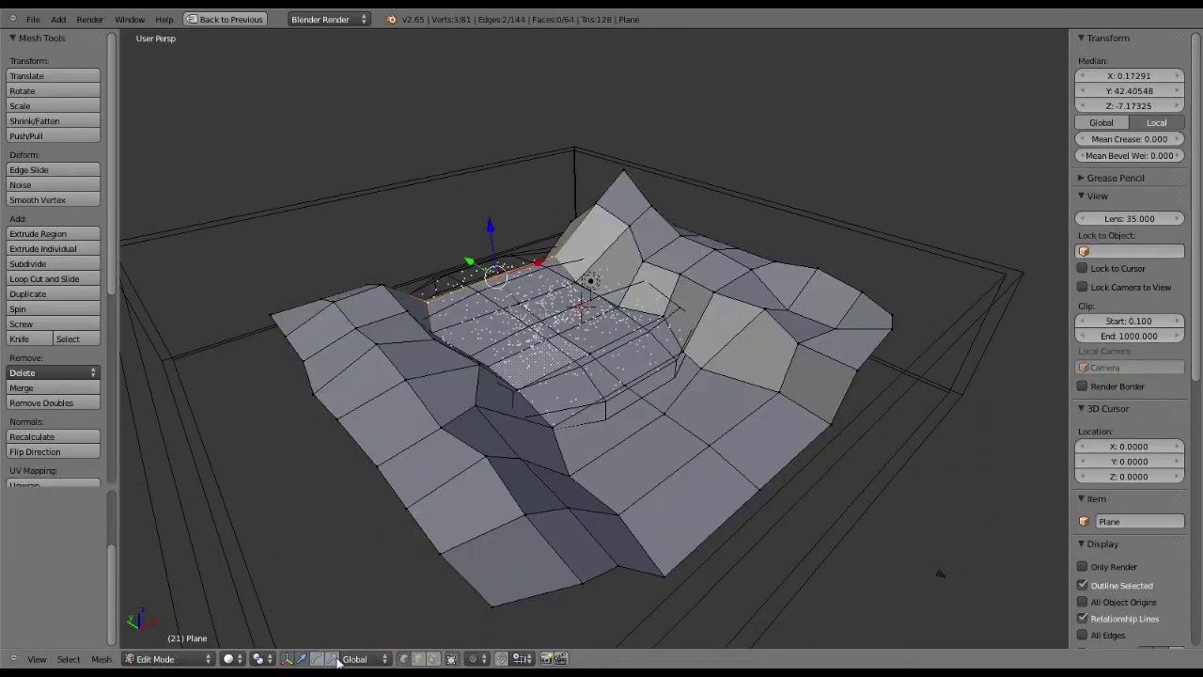
{"action": "left_click", "coordinate": [434, 660]}
Select the three rows of faces forming the hills on the negative X side and move them inward along X
{"action": "right_click", "coordinate": [577, 544]}
{"action": "right_click", "coordinate": [424, 301]}
{"action": "middle_click_drag", "start_coordinate": [425, 303], "coordinate": [475, 378]}
{"action": "right_click", "coordinate": [373, 348], "text": "ctrl"}
{"action": "right_click", "coordinate": [333, 387], "text": "shift"}
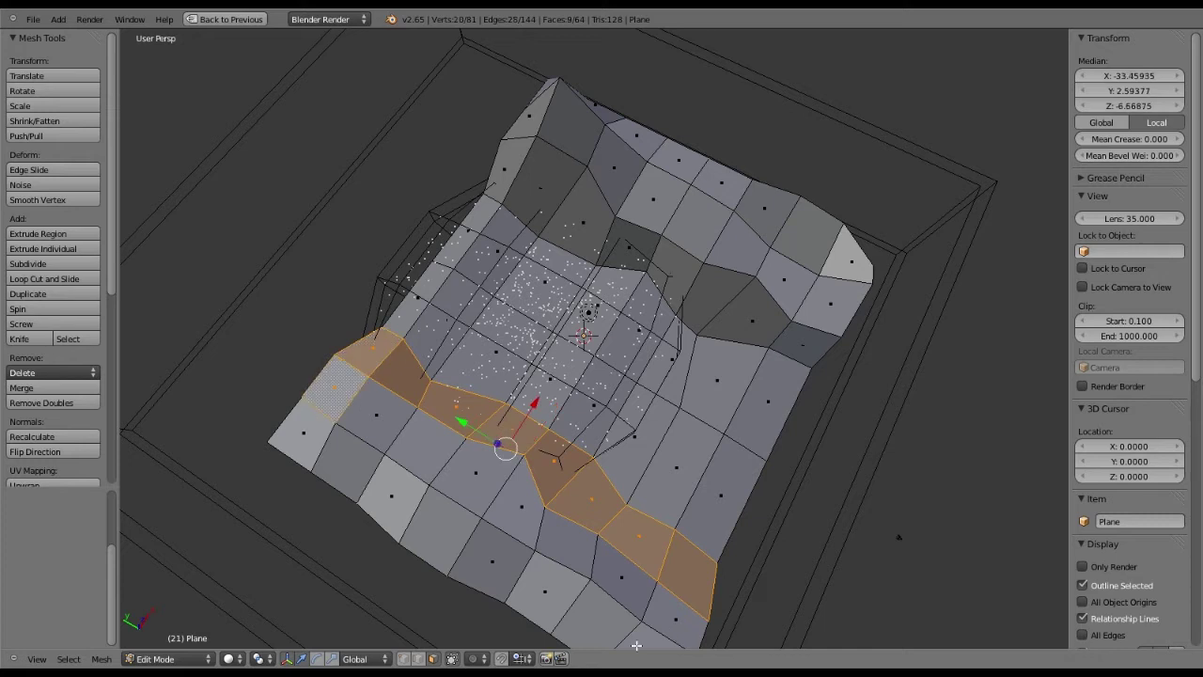
{"action": "right_click", "coordinate": [638, 641], "text": "alt+shift"}
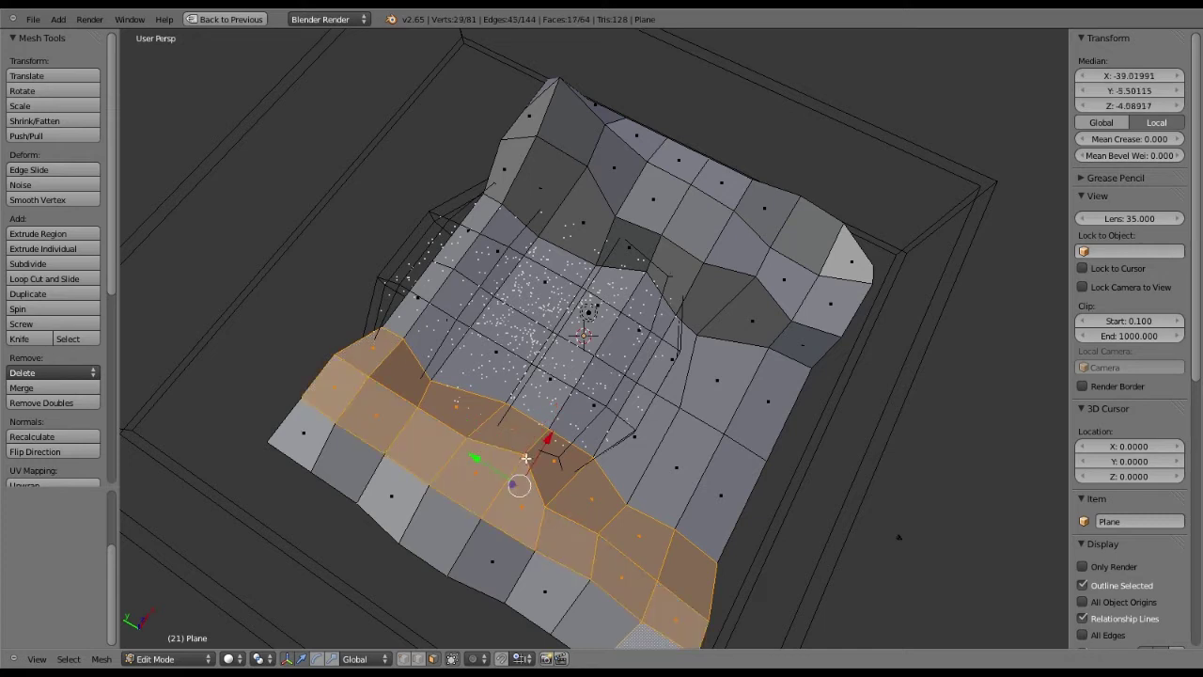
{"action": "right_click", "coordinate": [303, 434], "text": "ctrl"}
{"action": "key", "text": "g"}
{"action": "key", "text": "x"}
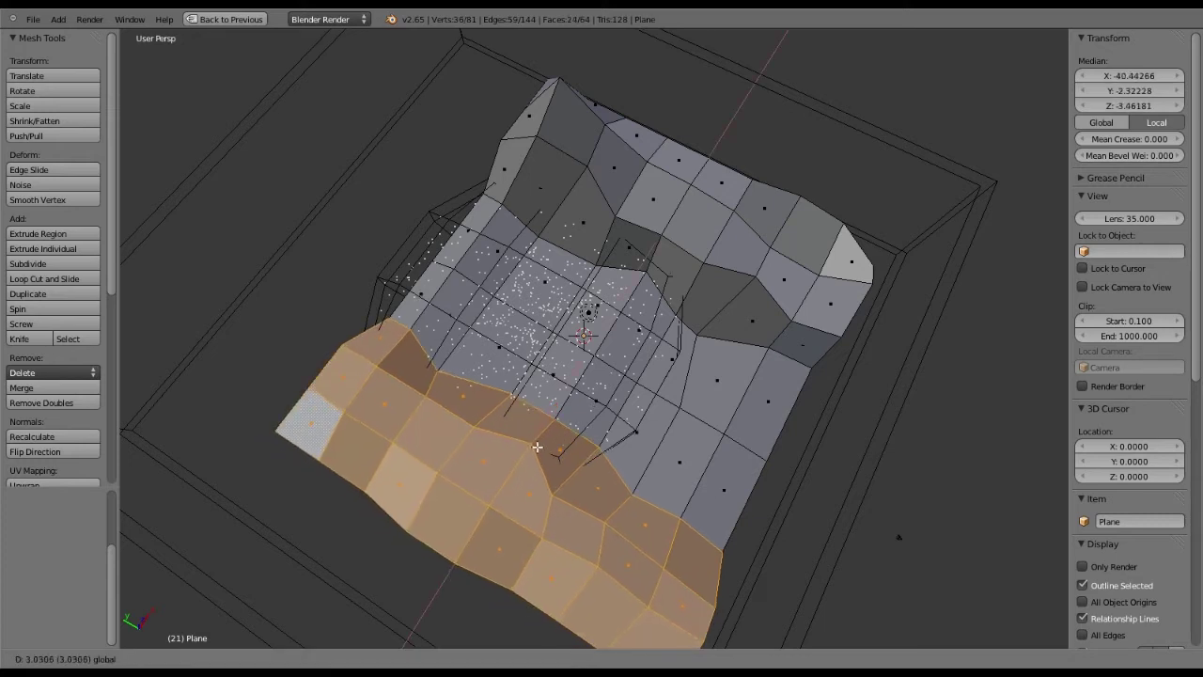
{"action": "left_click", "coordinate": [545, 510]}
Select the three face rows on the mountain side and move them about 8 units inward along X
{"action": "middle_click_drag", "start_coordinate": [842, 307], "coordinate": [709, 362]}
{"action": "right_click", "coordinate": [705, 245]}
{"action": "right_click", "coordinate": [718, 161], "text": "ctrl"}
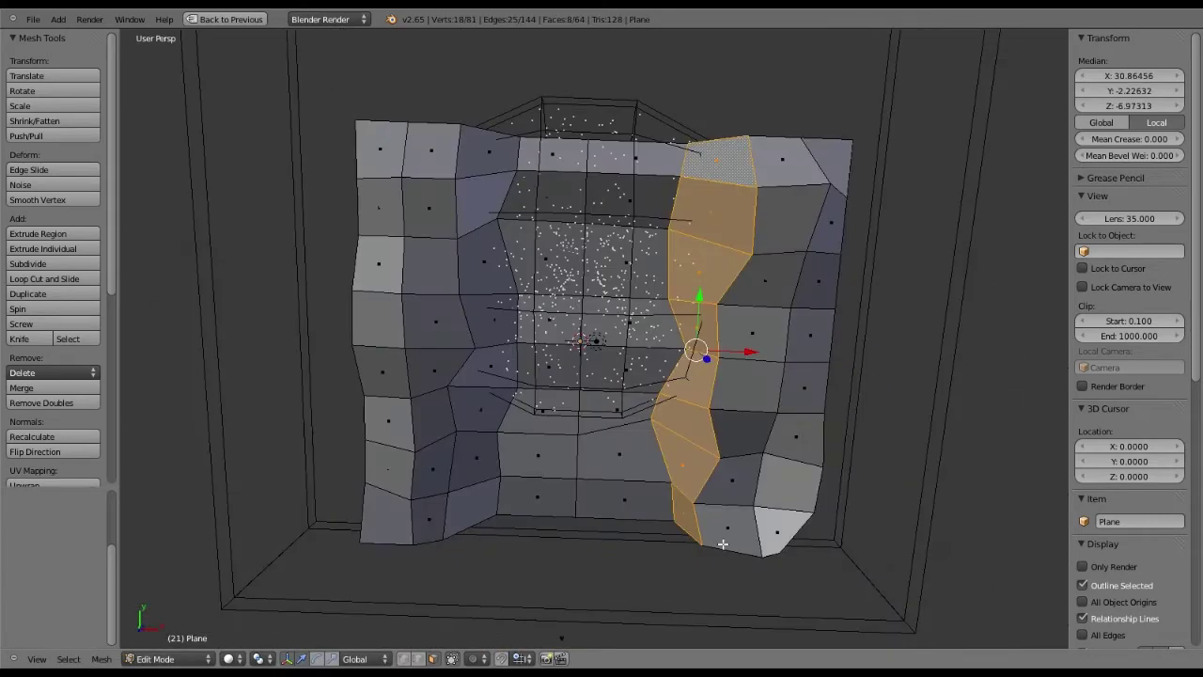
{"action": "right_click", "coordinate": [795, 164], "text": "shift"}
{"action": "right_click", "coordinate": [739, 531], "text": "ctrl"}
{"action": "right_click", "coordinate": [771, 533], "text": "shift"}
{"action": "right_click", "coordinate": [834, 170], "text": "ctrl"}
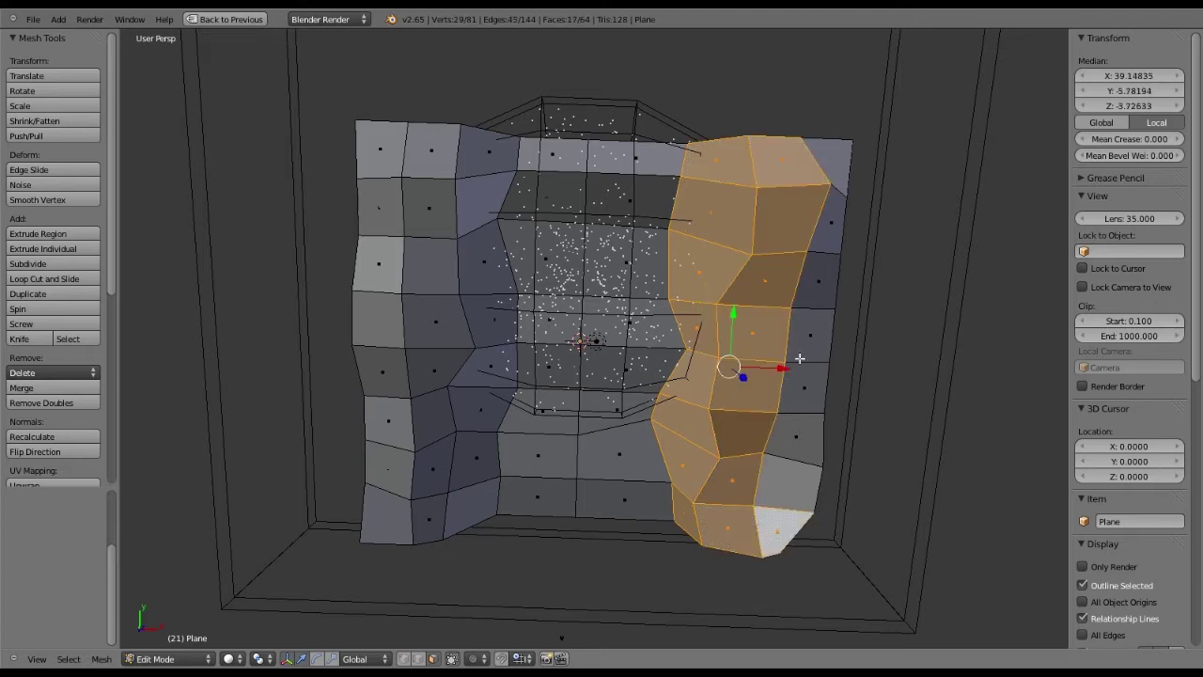
{"action": "key", "text": "g"}
{"action": "key", "text": "x"}
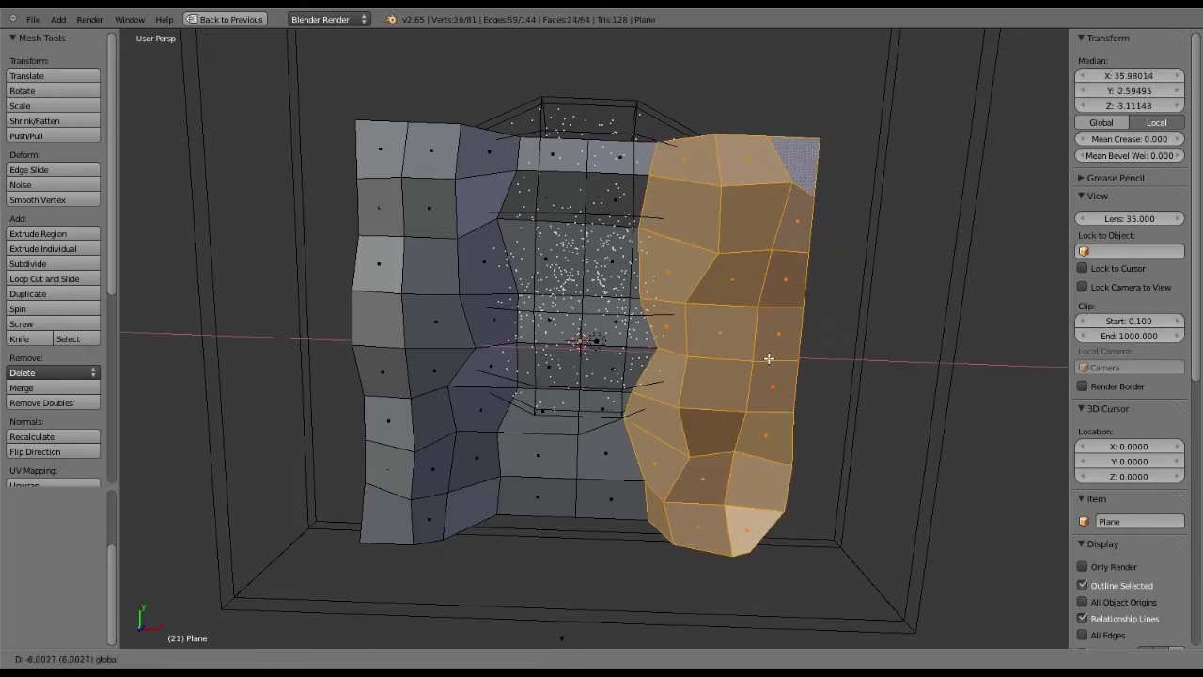
{"action": "left_click", "coordinate": [763, 354]}
{"action": "middle_click_drag", "start_coordinate": [763, 355], "coordinate": [754, 141]}
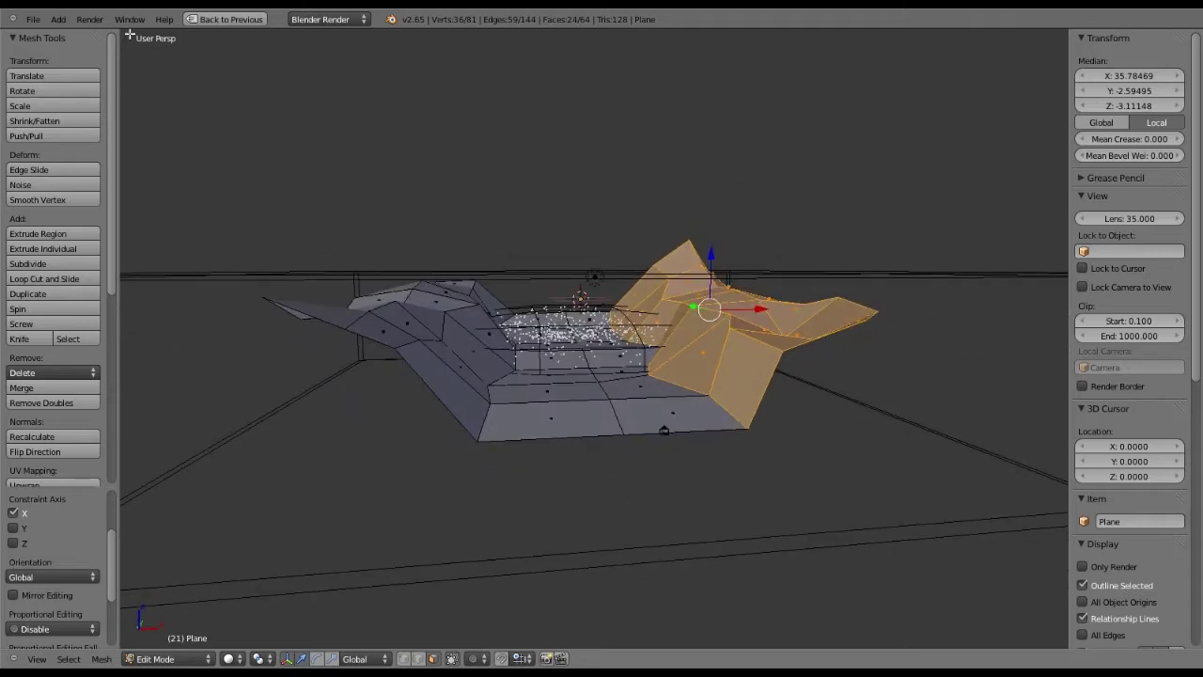
With vertex selection, raise the vertex beside the peak to about Z 24.35 and pull it and its neighbour inward along X
{"action": "left_click", "coordinate": [205, 20]}
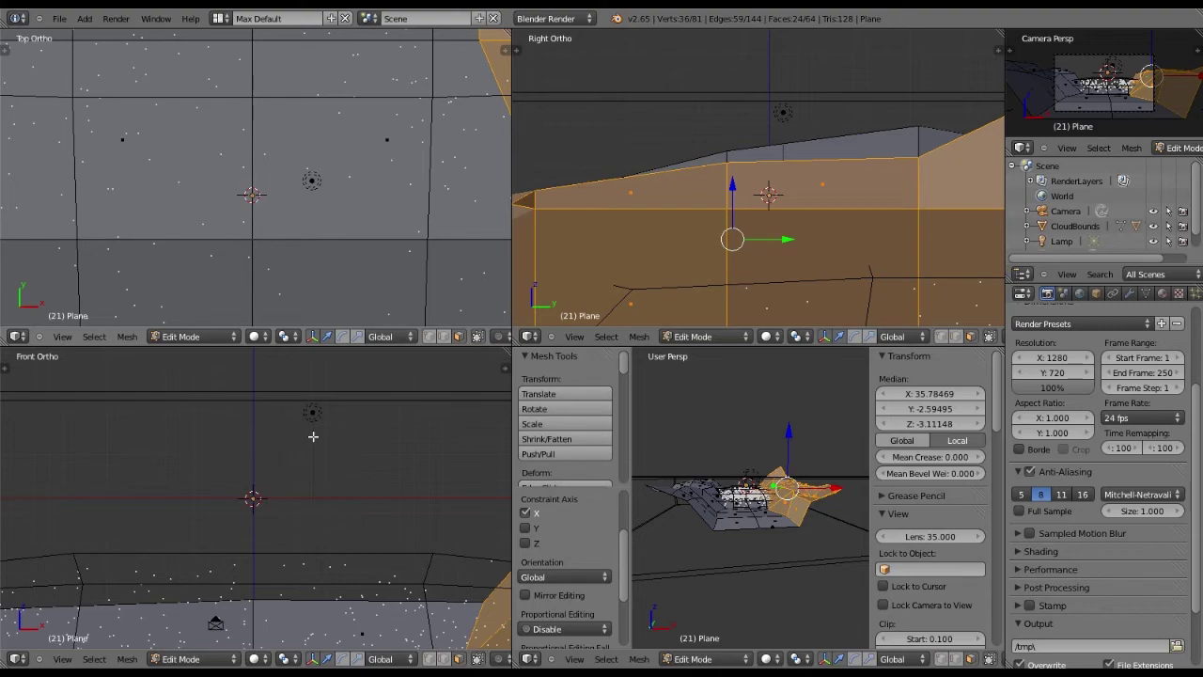
{"action": "key", "text": "ctrl+Up"}
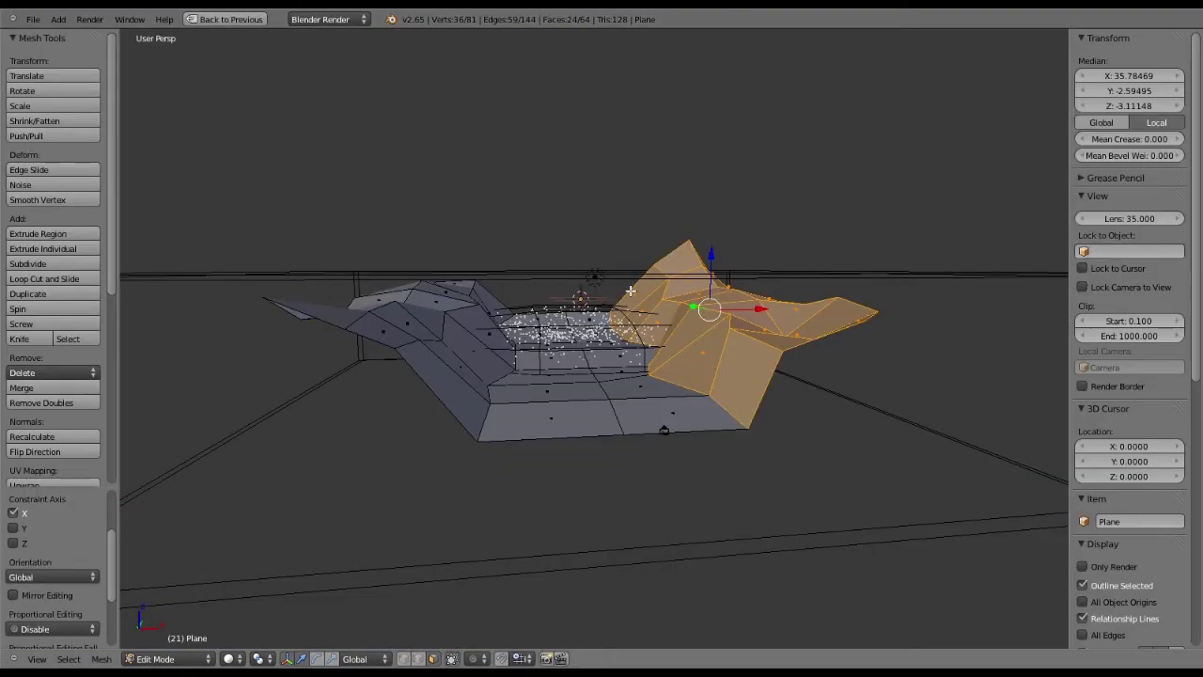
{"action": "middle_click_drag", "start_coordinate": [629, 291], "coordinate": [548, 228]}
{"action": "right_click", "coordinate": [549, 229]}
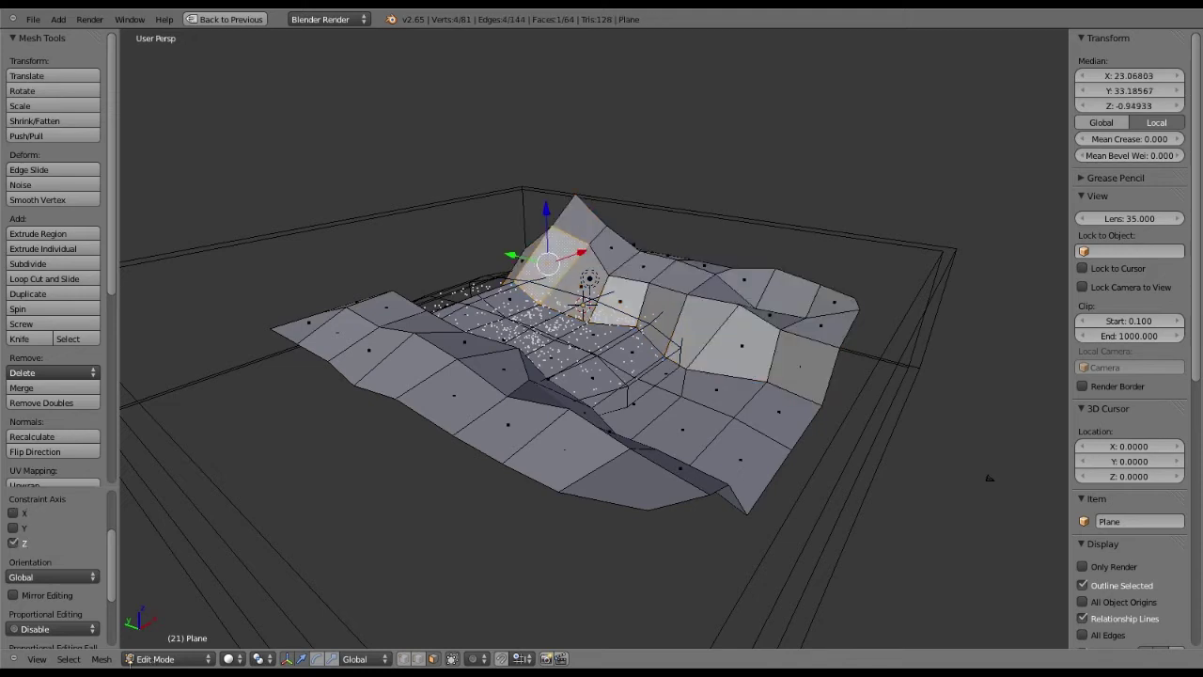
{"action": "left_click", "coordinate": [418, 657]}
{"action": "right_click", "coordinate": [551, 220]}
{"action": "left_click_drag", "start_coordinate": [549, 172], "coordinate": [551, 126]}
{"action": "middle_click_drag", "start_coordinate": [587, 211], "coordinate": [470, 207]}
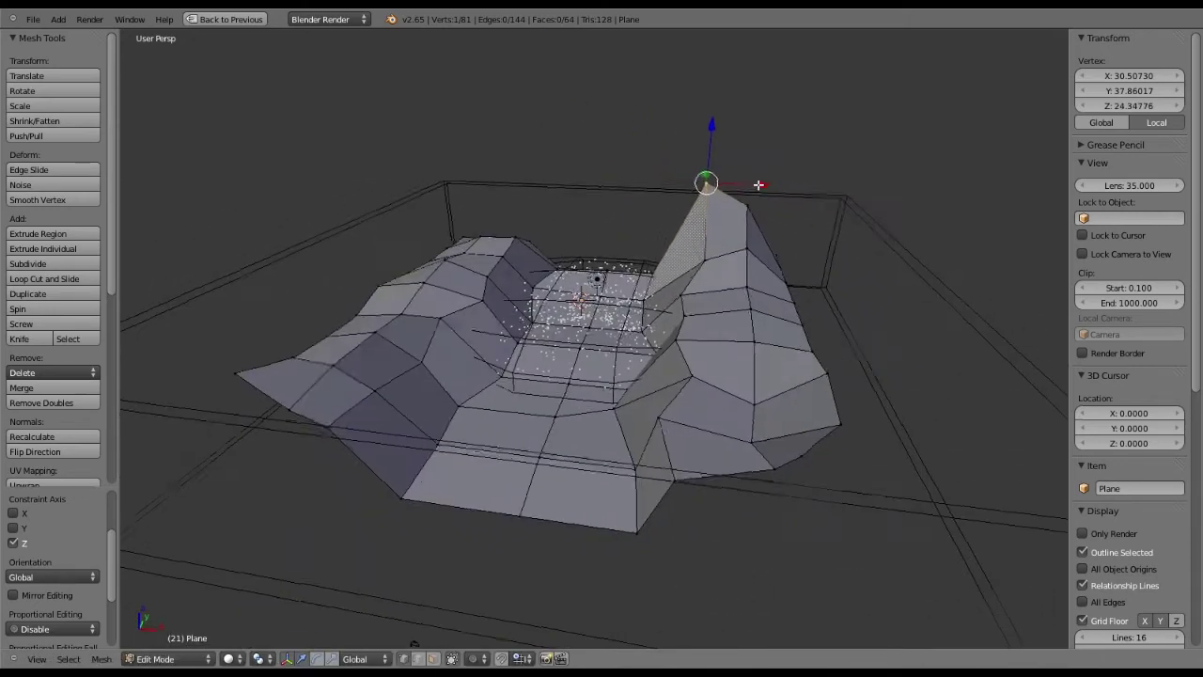
{"action": "mouse_move", "coordinate": [759, 187]}
{"action": "left_mouse_down"}
{"action": "mouse_move", "coordinate": [755, 175]}
{"action": "mouse_move", "coordinate": [749, 190]}
{"action": "left_mouse_up"}
{"action": "left_click_drag", "start_coordinate": [798, 226], "coordinate": [674, 246]}
{"action": "middle_click_drag", "start_coordinate": [674, 246], "coordinate": [692, 229]}
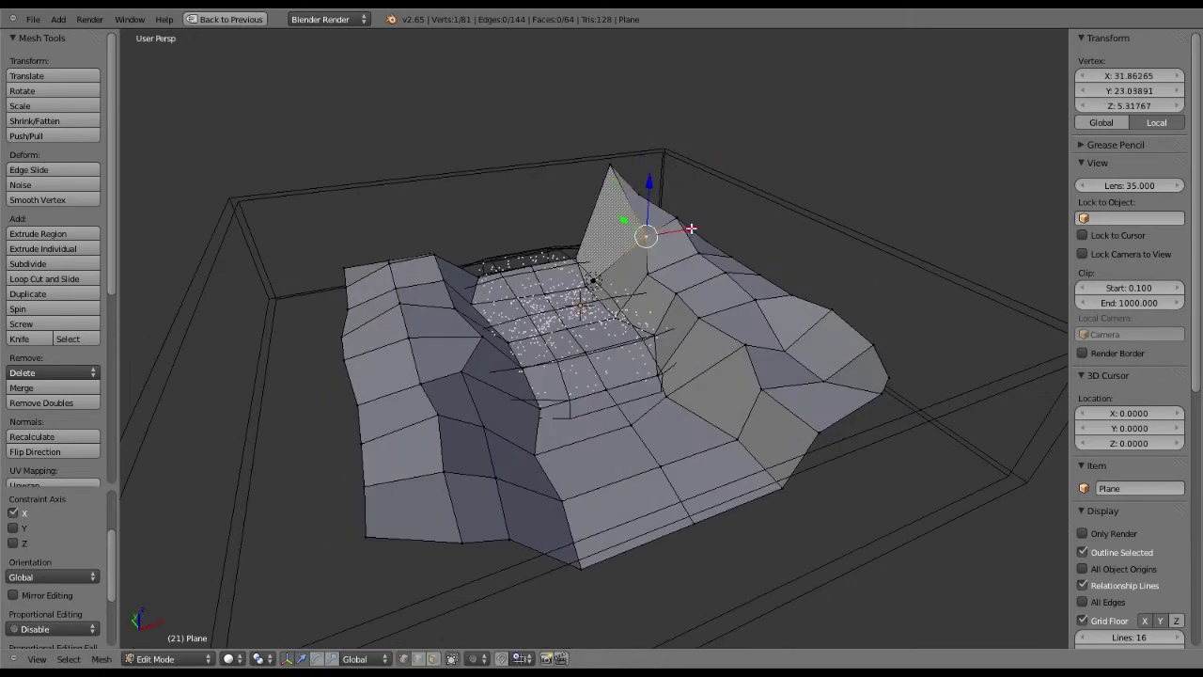
Raise the mountain's outermost back-edge peak vertex to about Z 39.30 and shift it along Y
{"action": "key", "text": "g"}
{"action": "left_click", "coordinate": [624, 201]}
{"action": "left_click_drag", "start_coordinate": [625, 200], "coordinate": [690, 207]}
{"action": "middle_click_drag", "start_coordinate": [690, 206], "coordinate": [372, 113]}
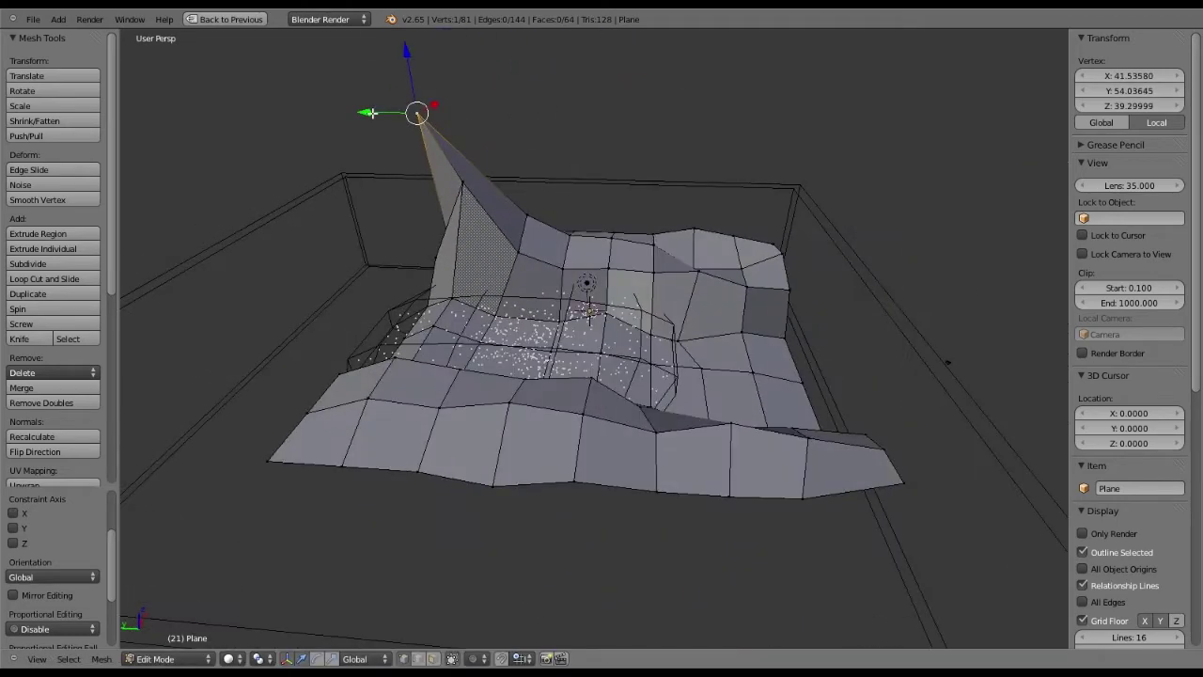
{"action": "left_click_drag", "start_coordinate": [373, 113], "coordinate": [489, 156]}
{"action": "middle_click_drag", "start_coordinate": [489, 156], "coordinate": [685, 319]}
{"action": "left_click_drag", "start_coordinate": [685, 318], "coordinate": [664, 310]}
{"action": "middle_click_drag", "start_coordinate": [664, 310], "coordinate": [400, 333]}
{"action": "left_click_drag", "start_coordinate": [400, 333], "coordinate": [347, 331]}
{"action": "middle_click_drag", "start_coordinate": [347, 331], "coordinate": [375, 225]}
Move the mountain's inner shoulder vertex to about X 23.87, Z 15.55, and nudge the peak vertex along X
{"action": "right_click", "coordinate": [375, 225]}
{"action": "key", "text": "g"}
{"action": "key", "text": "x"}
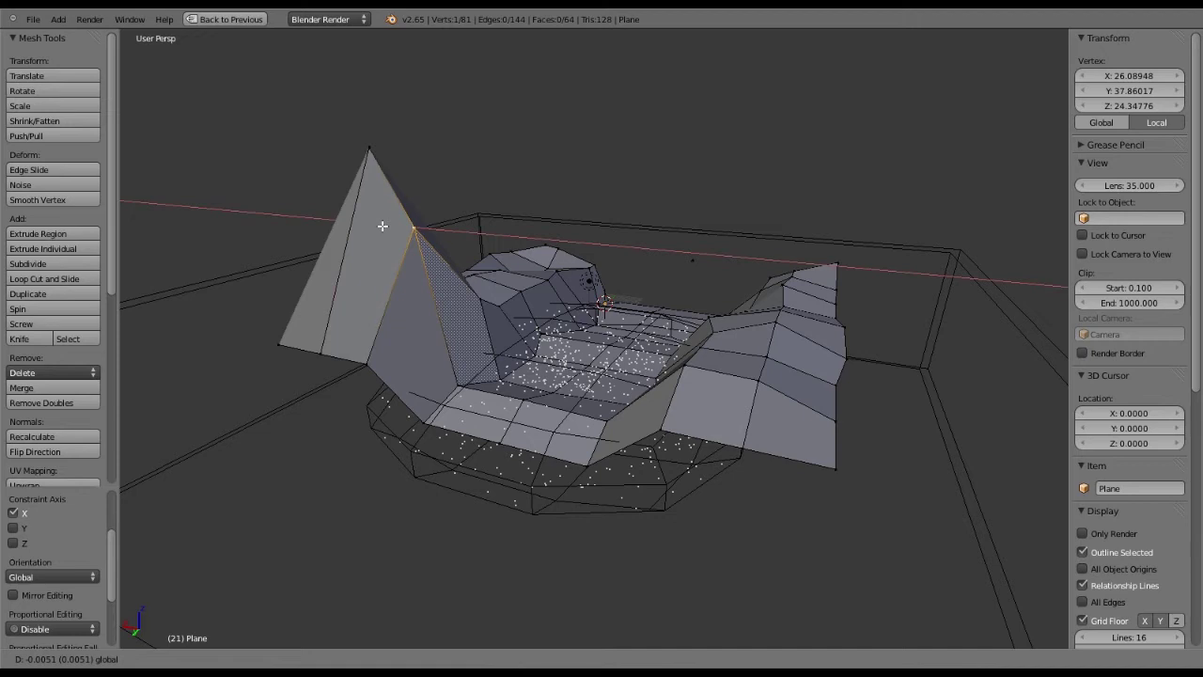
{"action": "left_click", "coordinate": [430, 197]}
{"action": "left_click_drag", "start_coordinate": [431, 198], "coordinate": [337, 146]}
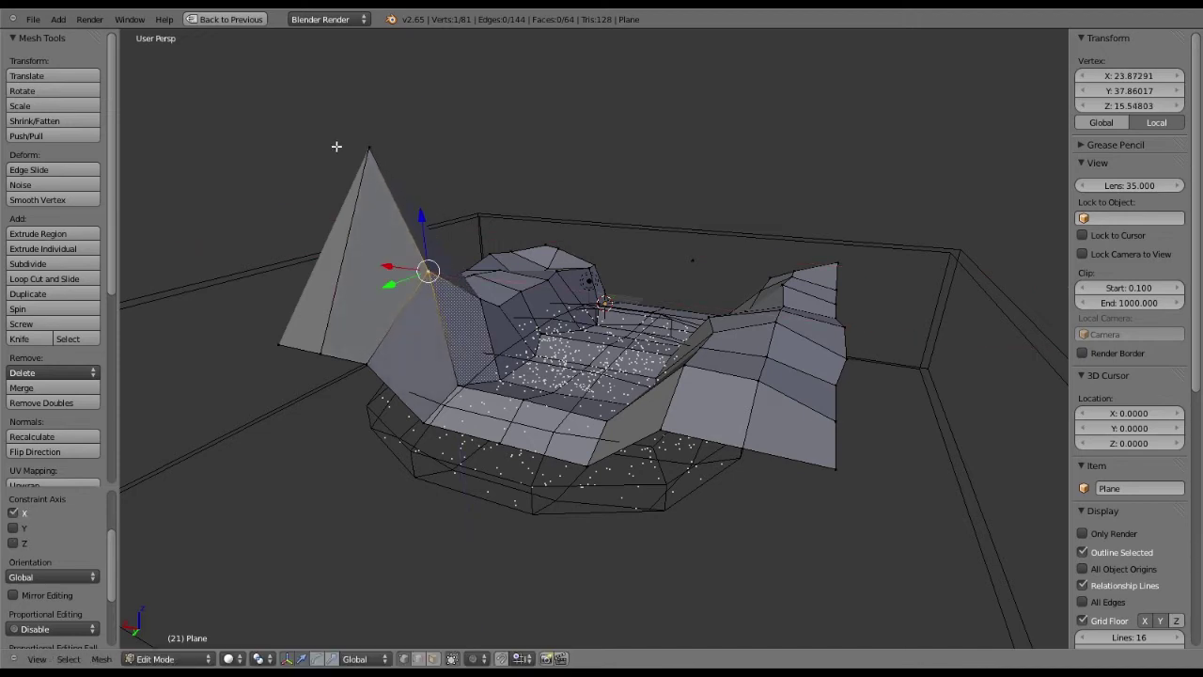
{"action": "right_click", "coordinate": [336, 146]}
{"action": "left_click_drag", "start_coordinate": [339, 147], "coordinate": [349, 147]}
Raise a vertex on the opposite hills and reshape the ridge's rear vertex to about X -29.54, Z 6.37
{"action": "middle_click_drag", "start_coordinate": [749, 329], "coordinate": [784, 317]}
{"action": "right_click", "coordinate": [780, 357]}
{"action": "left_click_drag", "start_coordinate": [785, 307], "coordinate": [786, 293]}
{"action": "right_click", "coordinate": [705, 316]}
{"action": "left_click_drag", "start_coordinate": [704, 316], "coordinate": [678, 336]}
{"action": "middle_click_drag", "start_coordinate": [678, 336], "coordinate": [604, 361]}
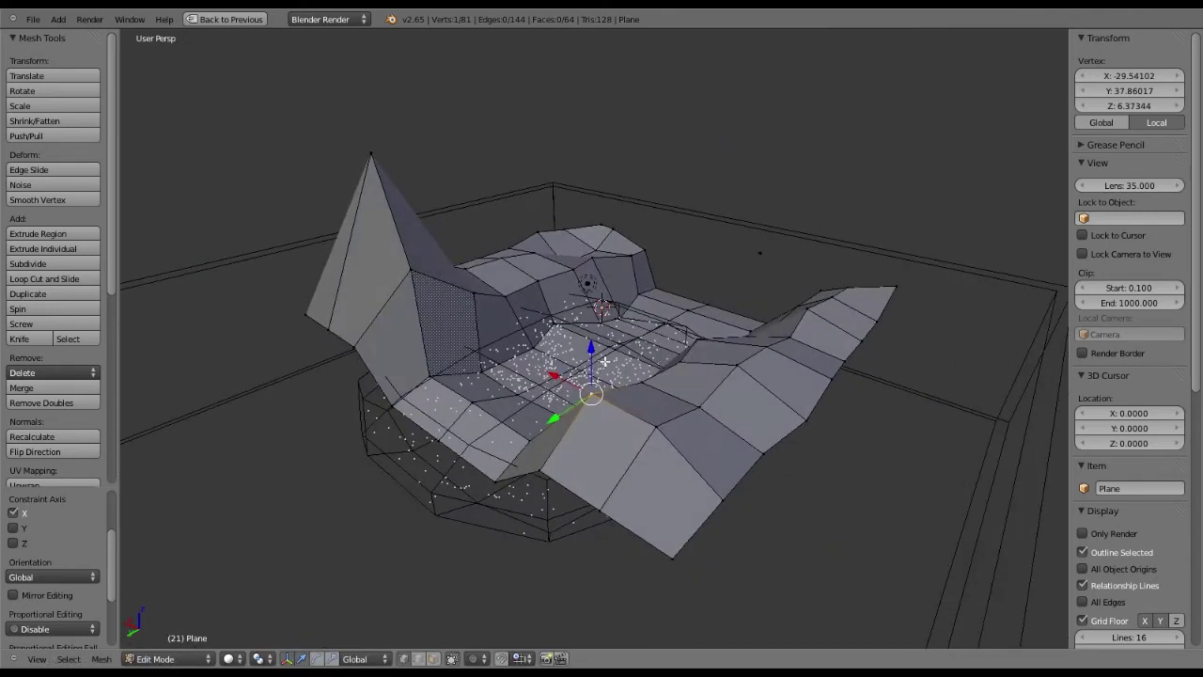
Move the next vertex along that ridge inward to about X -27.77 and raise it to about Z 4.36
{"action": "right_click", "coordinate": [632, 335]}
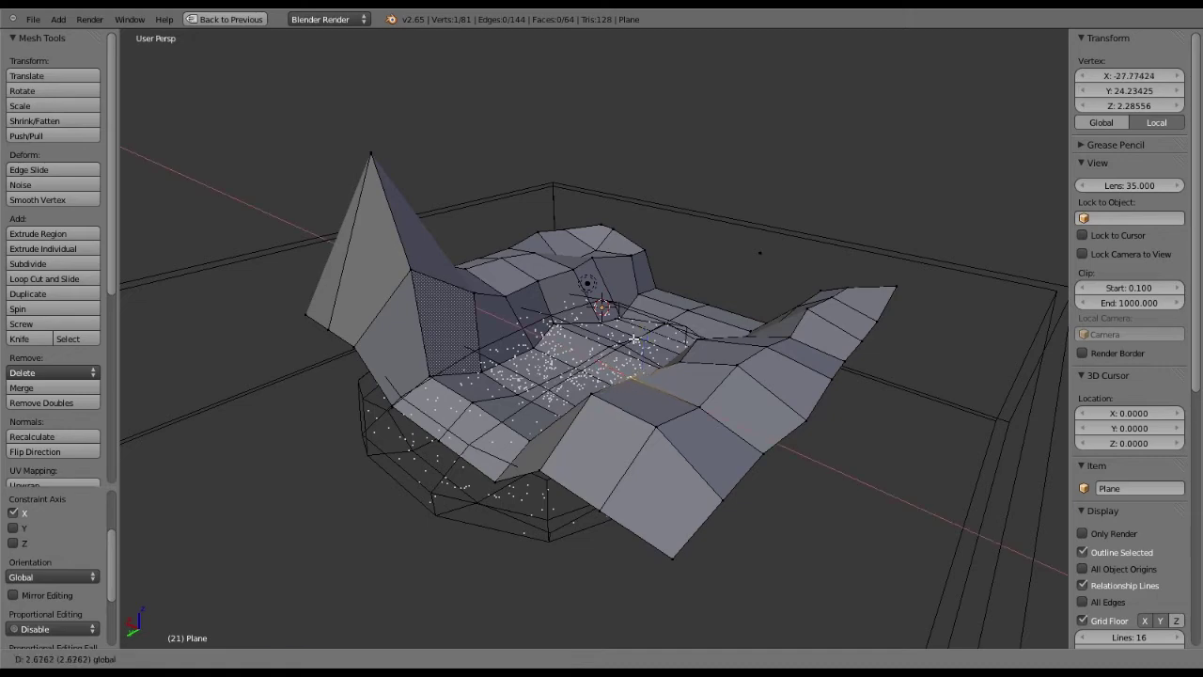
{"action": "left_click_drag", "start_coordinate": [632, 335], "coordinate": [633, 325]}
{"action": "middle_click_drag", "start_coordinate": [633, 325], "coordinate": [913, 224]}
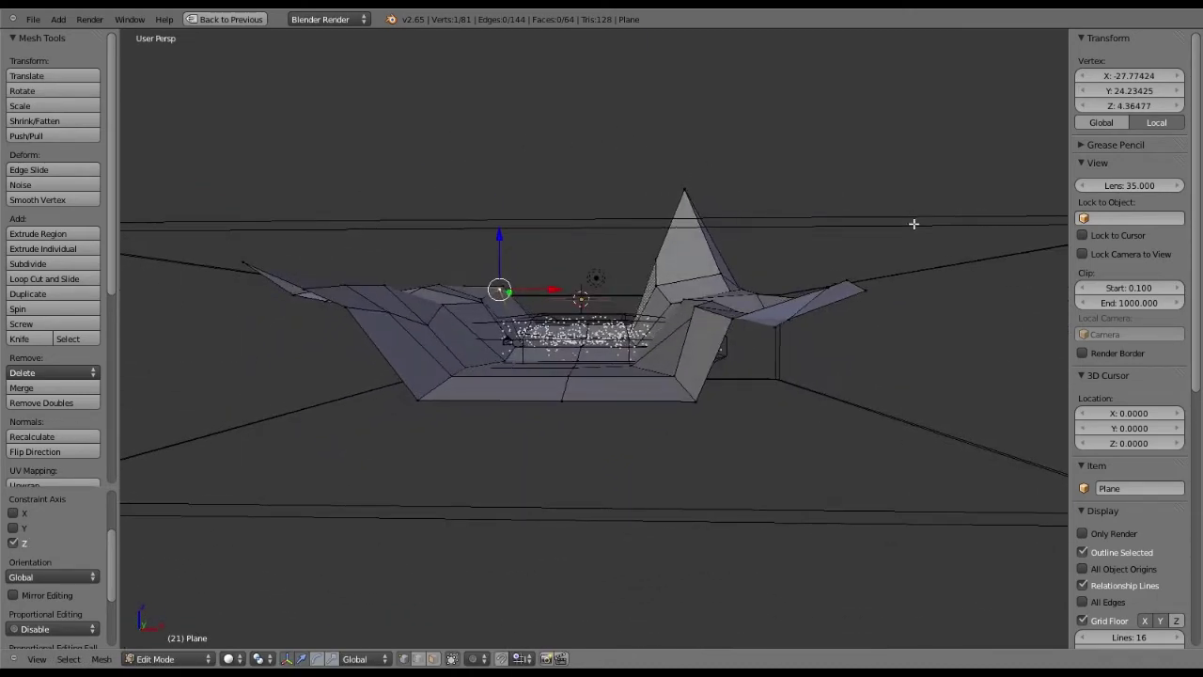
Examine how the valley and cloud are framed in the enlarged camera view
{"action": "key", "text": "ctrl+Up"}
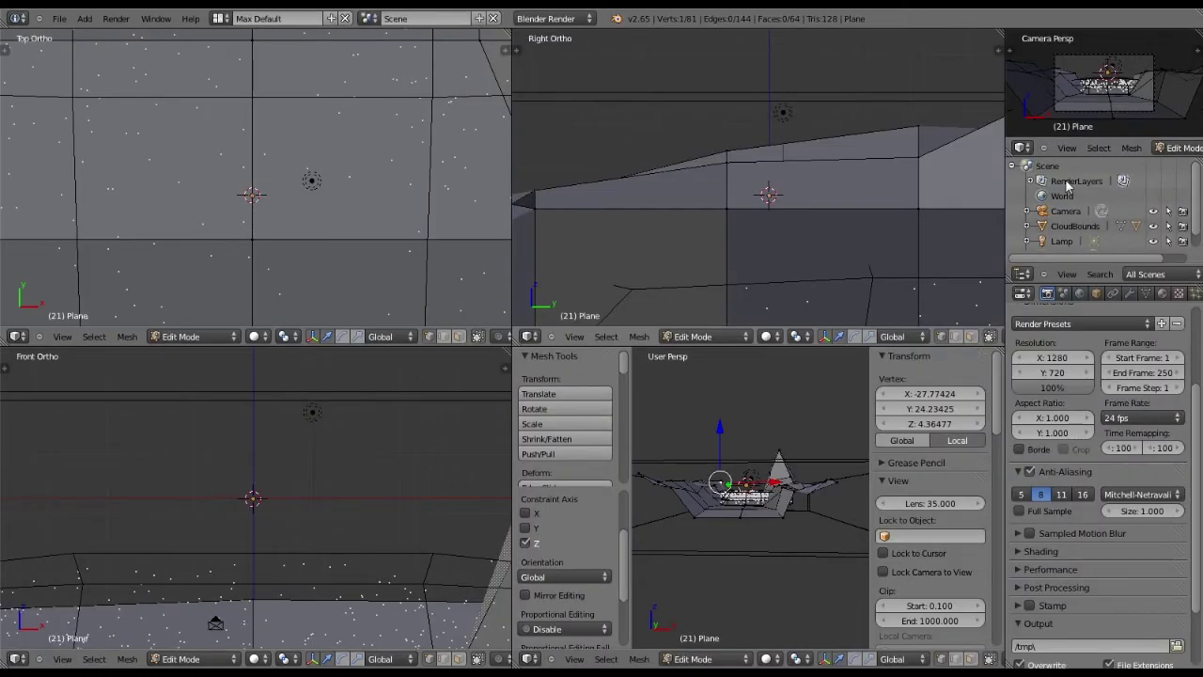
{"action": "key", "text": "ctrl+Up"}
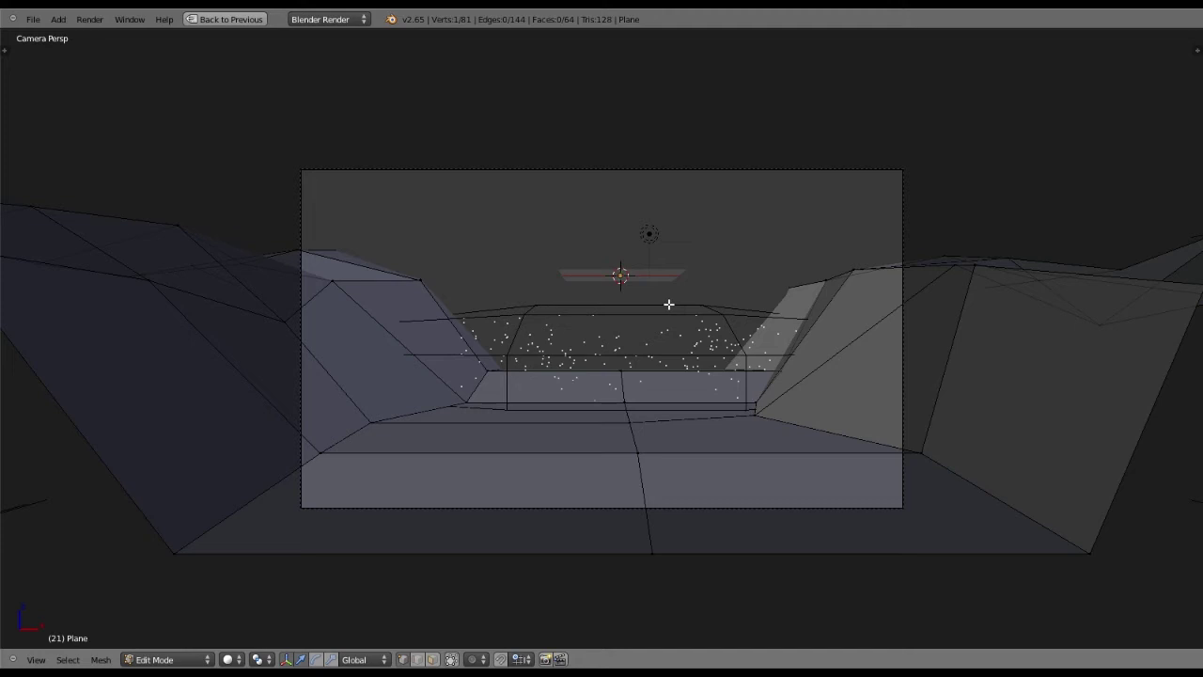
{"action": "key", "text": "ctrl+Up"}
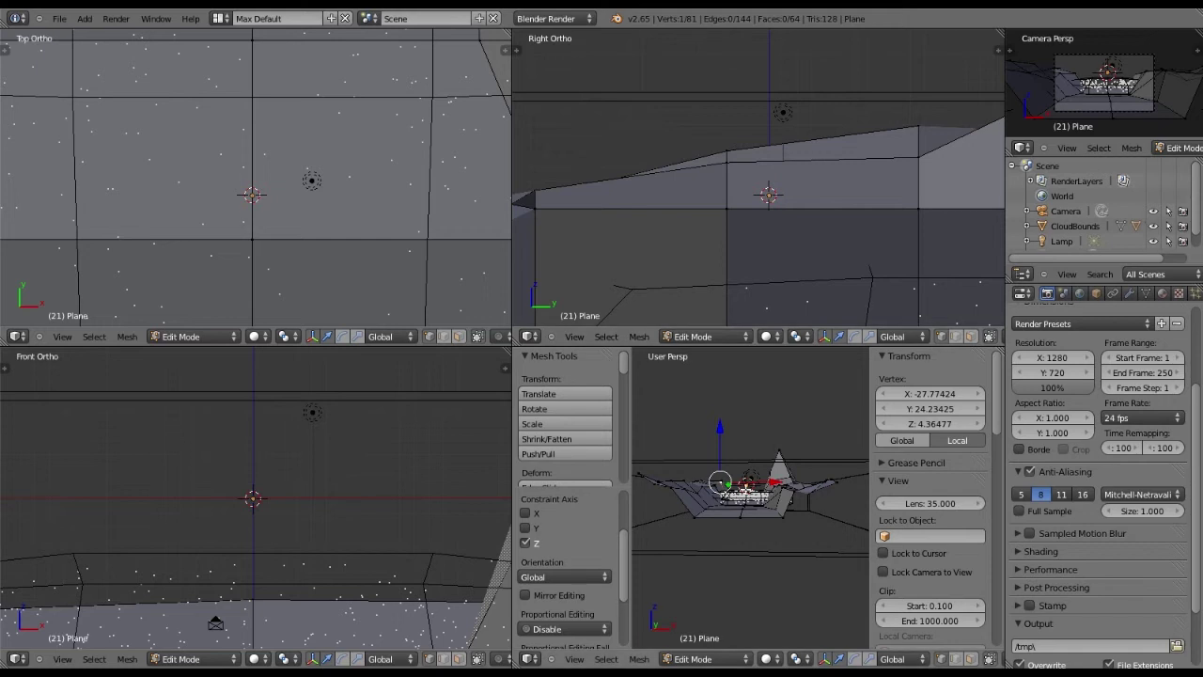
Compare the perspective view with the camera's view in the same viewport, finishing on the camera view
{"action": "scroll", "coordinate": [747, 487], "scroll_direction": "up", "scroll_amount": 2}
{"action": "middle_click_drag", "start_coordinate": [746, 488], "coordinate": [720, 583]}
{"action": "scroll", "coordinate": [750, 484], "scroll_direction": "up", "scroll_amount": 2}
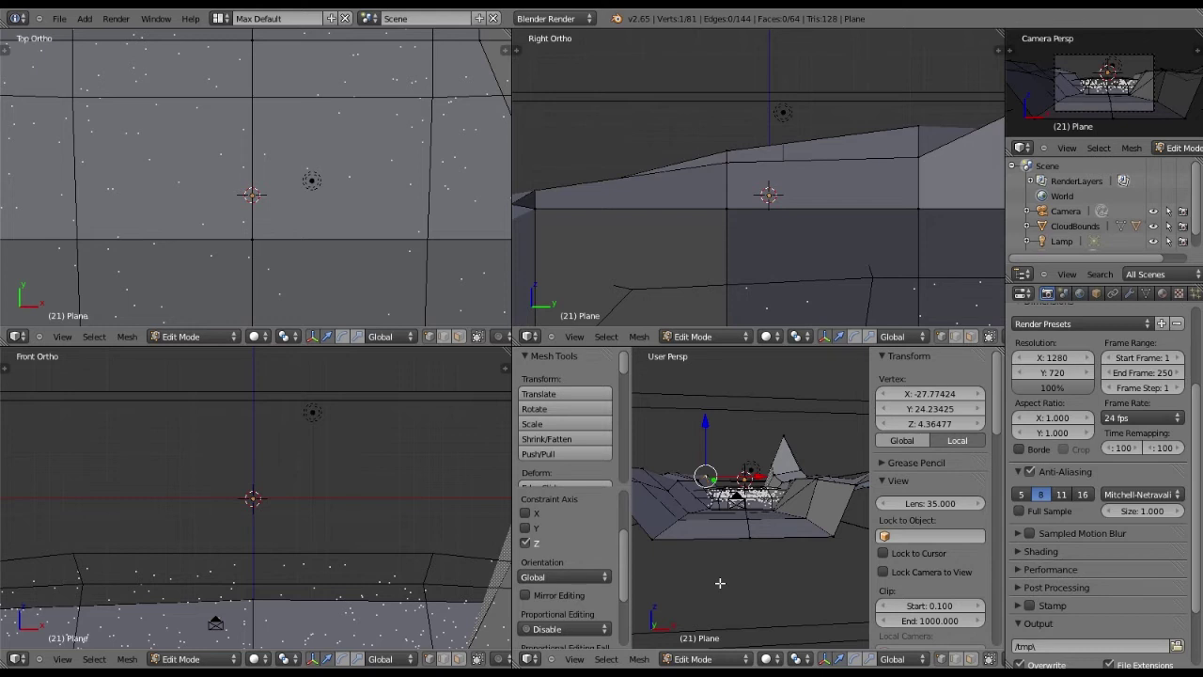
{"action": "key", "text": "KP_0"}
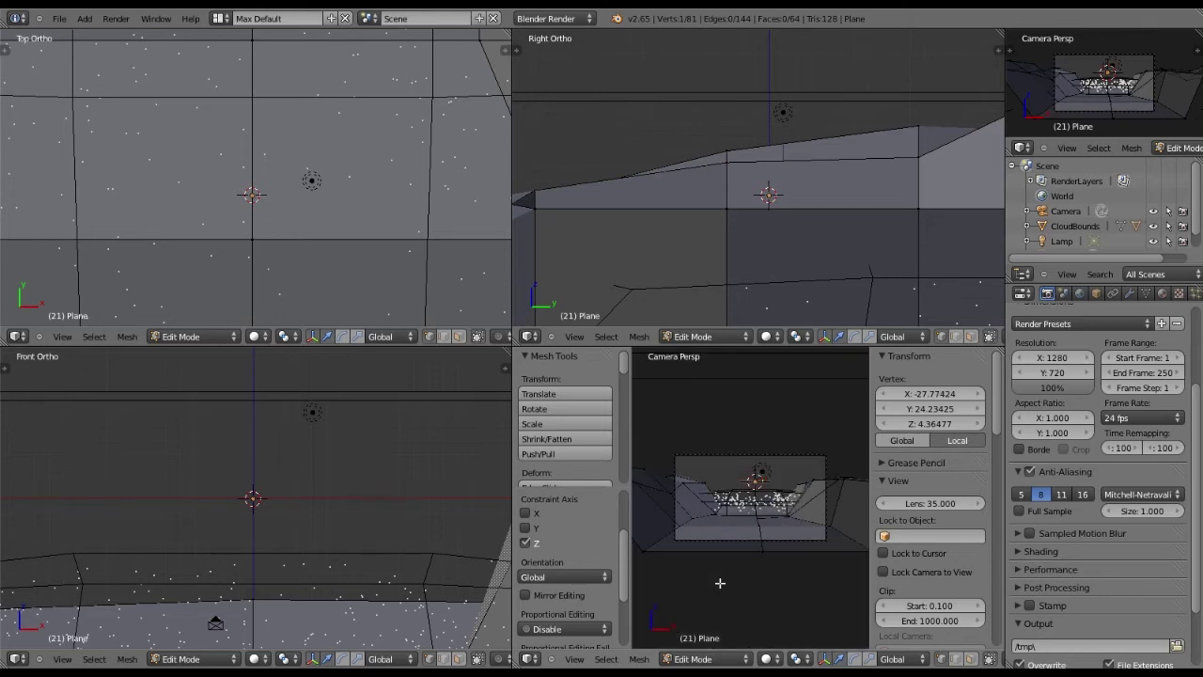
{"action": "key", "text": "KP_0"}
{"action": "key", "text": "KP_0"}
{"action": "key", "text": "KP_0"}
{"action": "key", "text": "KP_0"}
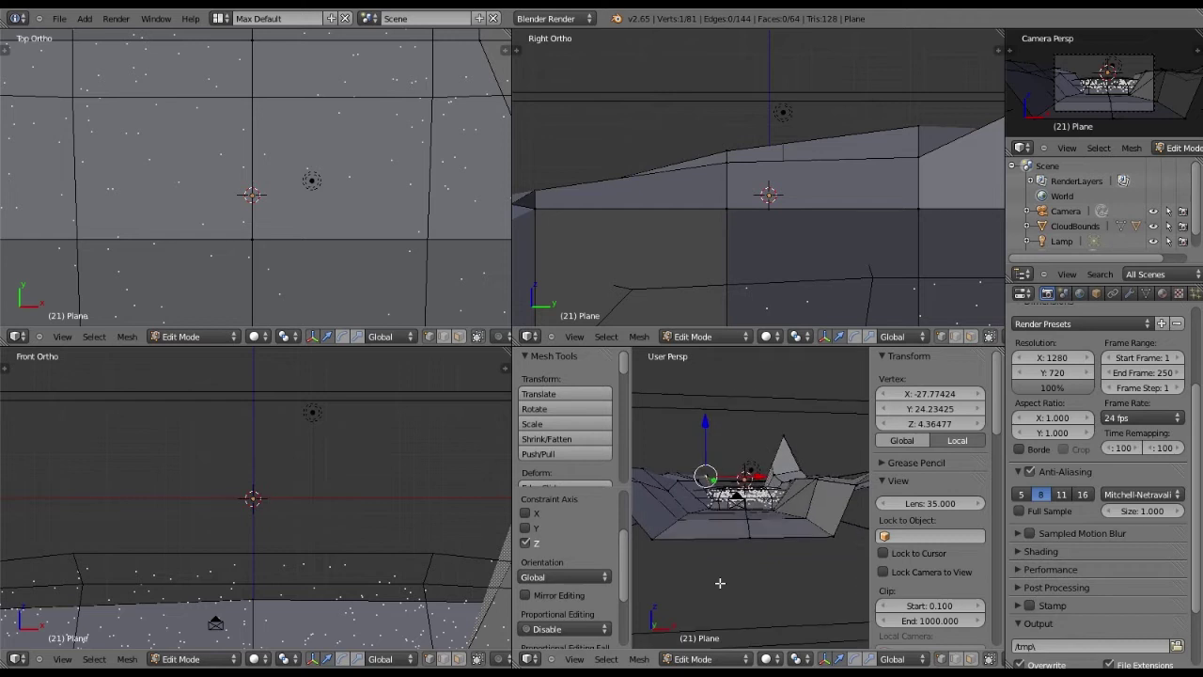
{"action": "key", "text": "KP_0"}
{"action": "key", "text": "KP_0"}
{"action": "key", "text": "KP_0"}
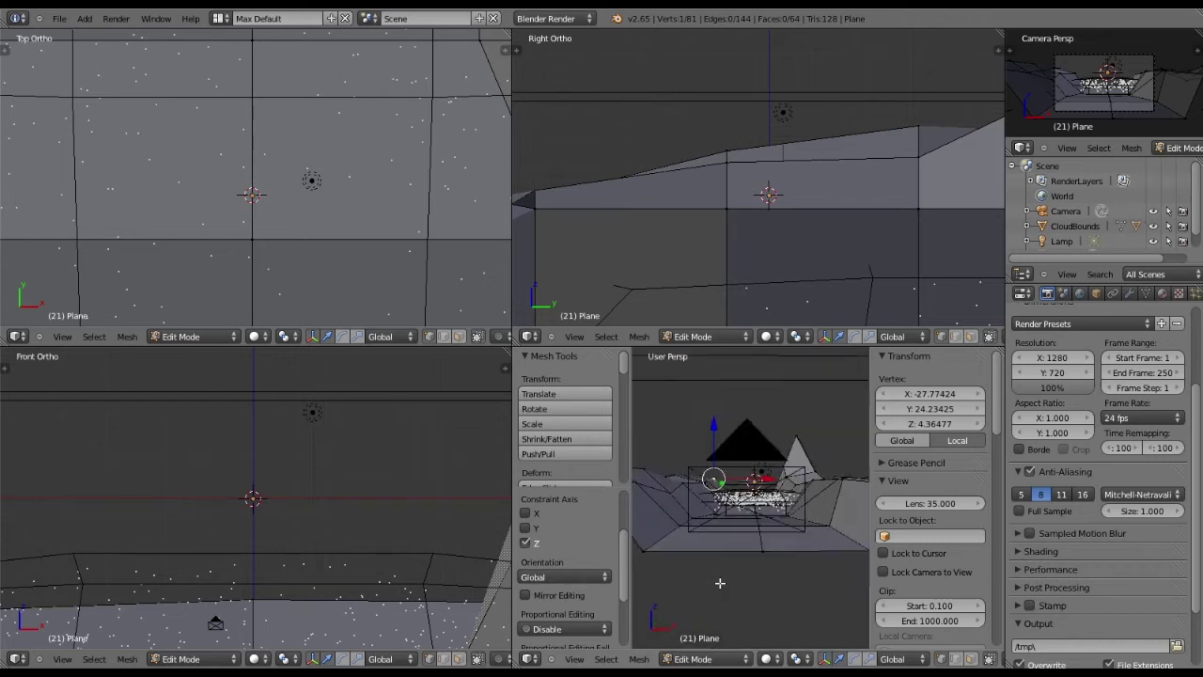
{"action": "key", "text": "KP_0"}
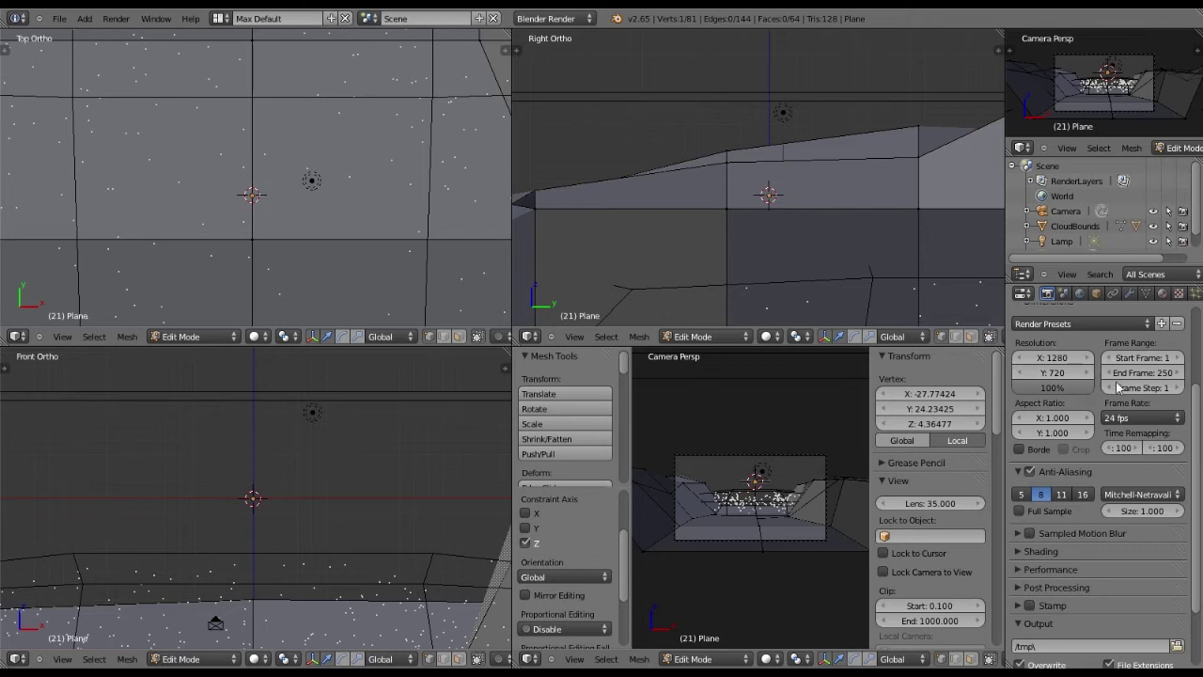
Try a different end clipping distance for the 3D view, finishing at 1000
{"action": "scroll", "coordinate": [1144, 384], "scroll_direction": "down", "scroll_amount": 1}
{"action": "scroll", "coordinate": [1127, 413], "scroll_direction": "down", "scroll_amount": 2}
{"action": "scroll", "coordinate": [1119, 471], "scroll_direction": "up", "scroll_amount": 4}
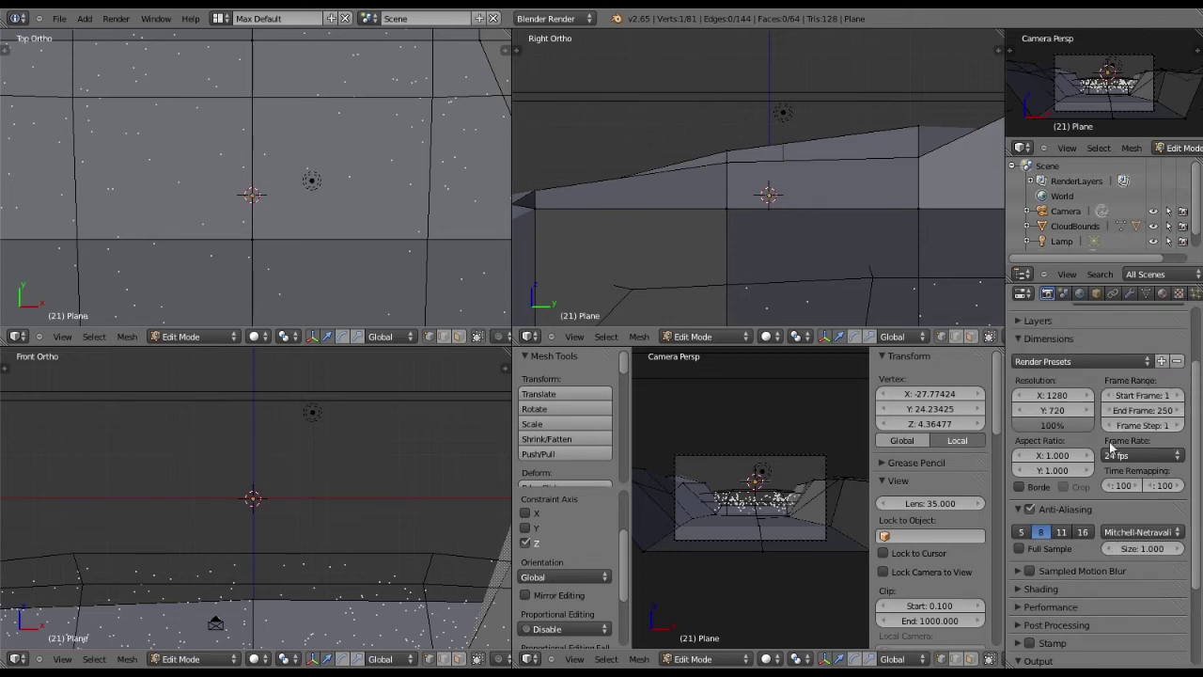
{"action": "scroll", "coordinate": [944, 489], "scroll_direction": "down", "scroll_amount": 3}
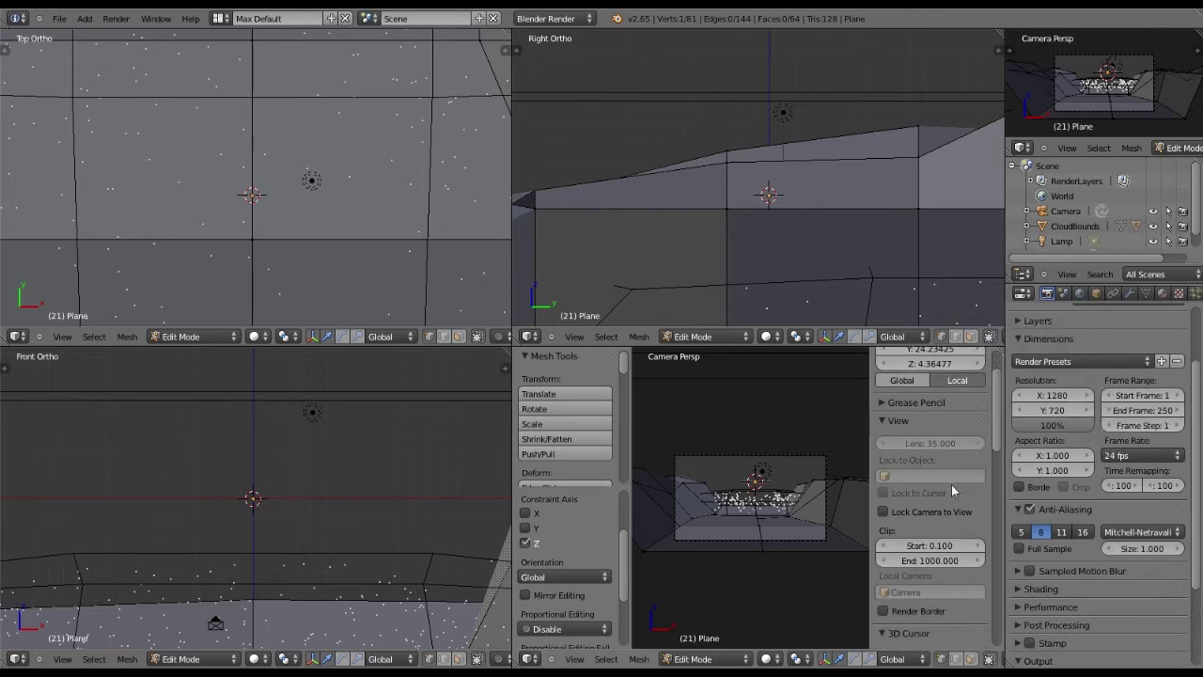
{"action": "mouse_move", "coordinate": [930, 506]}
{"action": "left_mouse_down"}
{"action": "mouse_move", "coordinate": [1181, 512]}
{"action": "mouse_move", "coordinate": [919, 505]}
{"action": "left_mouse_up"}
{"action": "left_click", "coordinate": [917, 505]}
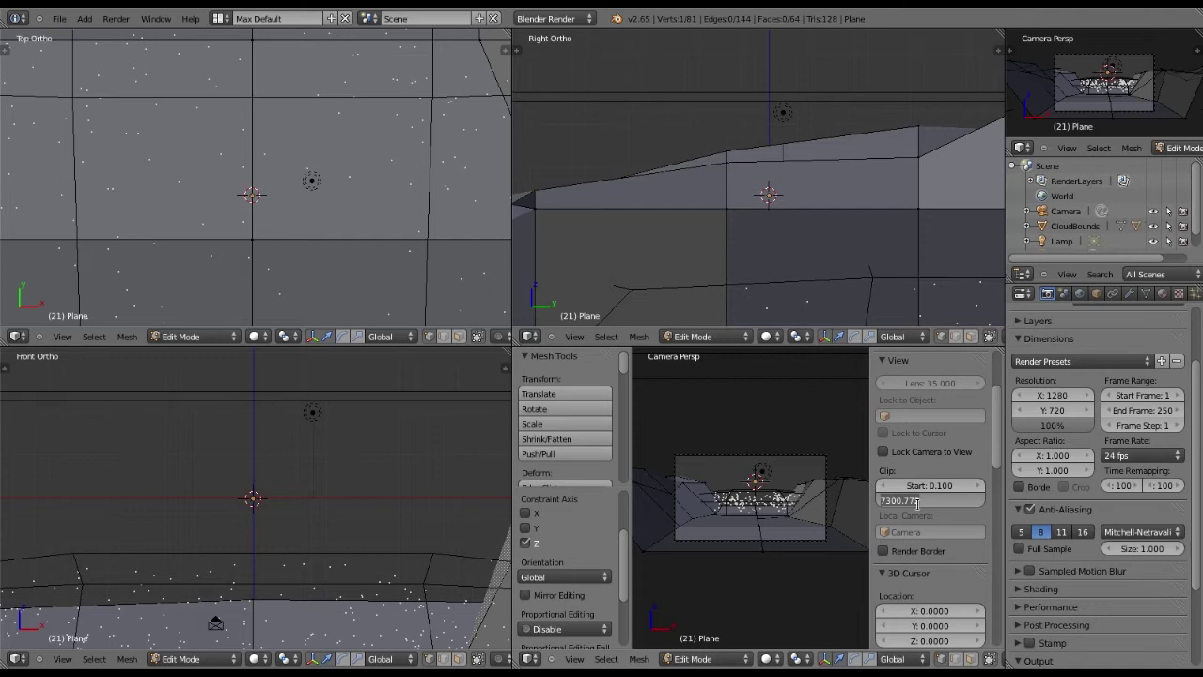
{"action": "type", "text": "1000"}
{"action": "key", "text": "Return"}
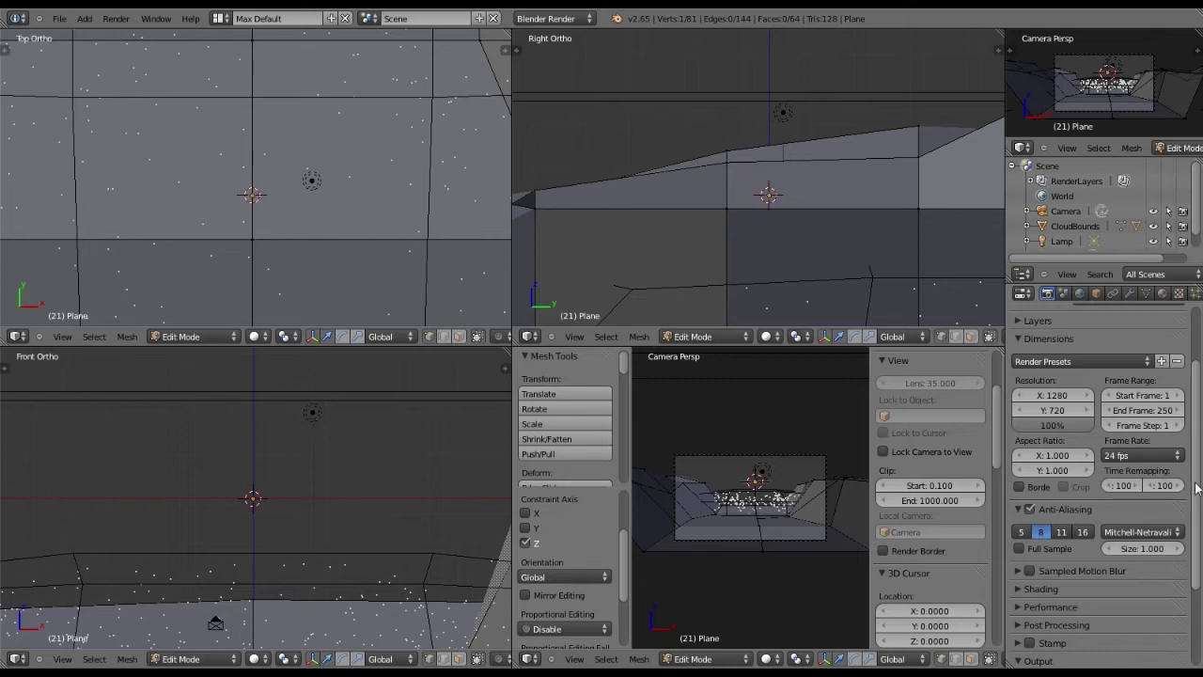
Search the render, layer and scene settings for an option controlling the camera's clipping distance
{"action": "scroll", "coordinate": [1195, 486], "scroll_direction": "down", "scroll_amount": 5}
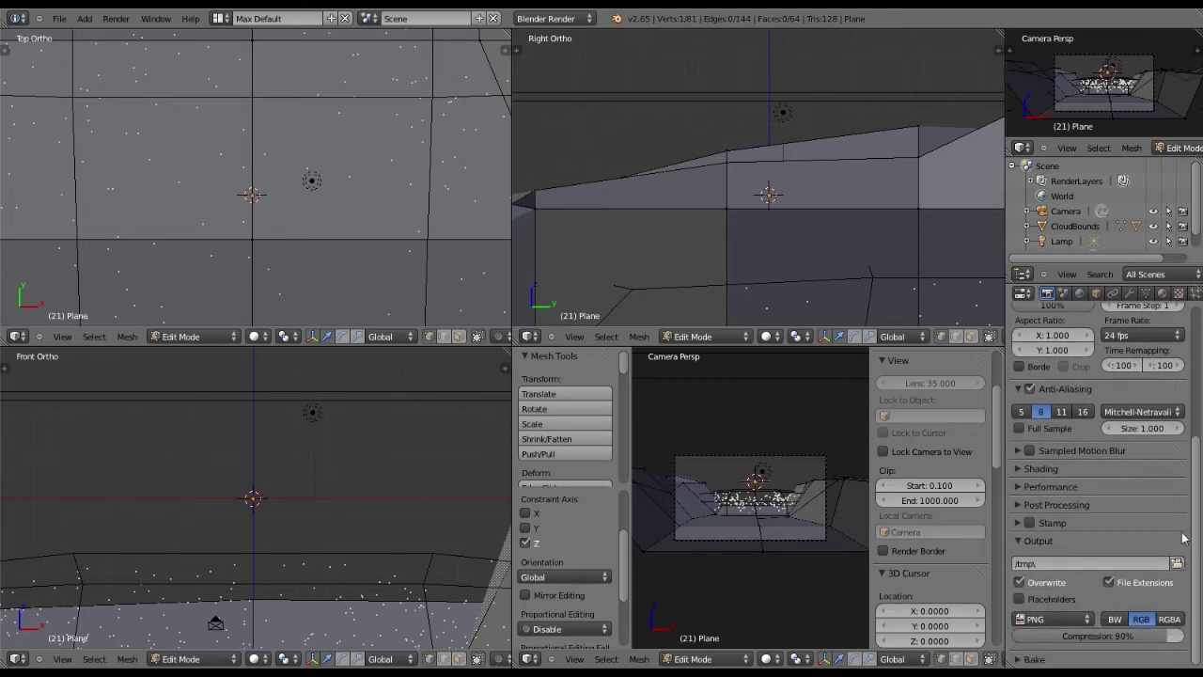
{"action": "scroll", "coordinate": [1182, 538], "scroll_direction": "up", "scroll_amount": 6}
{"action": "left_click", "coordinate": [1015, 404]}
{"action": "scroll", "coordinate": [1034, 443], "scroll_direction": "down", "scroll_amount": 12}
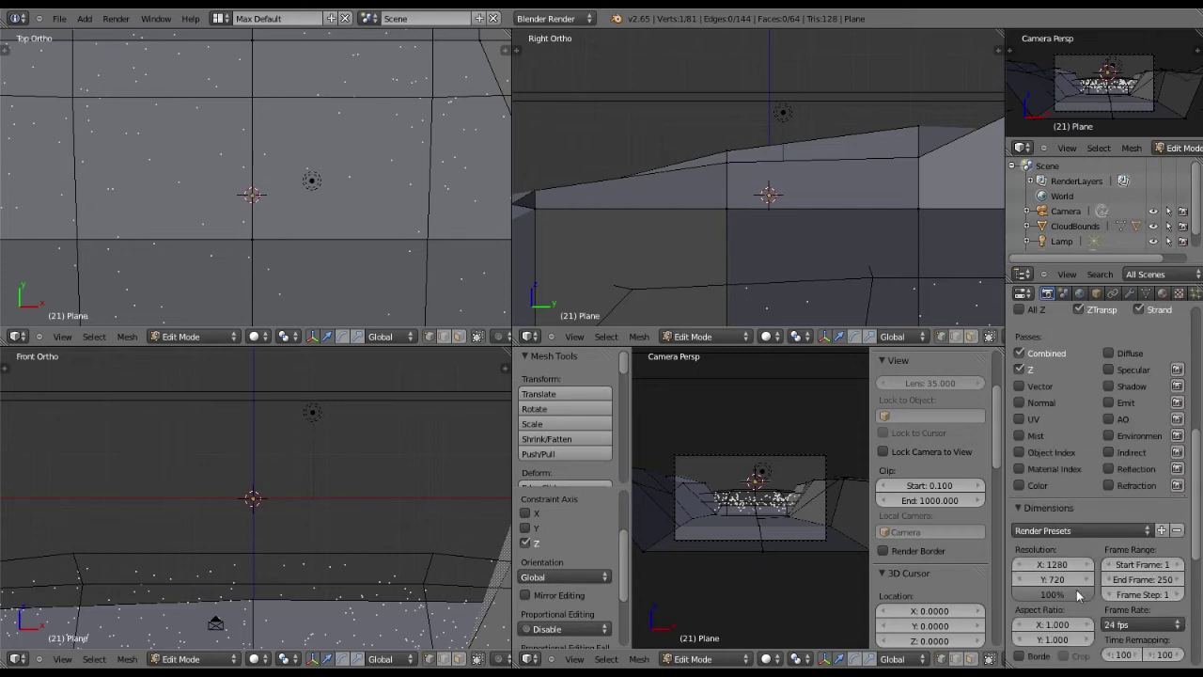
{"action": "scroll", "coordinate": [1076, 589], "scroll_direction": "down", "scroll_amount": 4}
{"action": "scroll", "coordinate": [1076, 565], "scroll_direction": "down", "scroll_amount": 5}
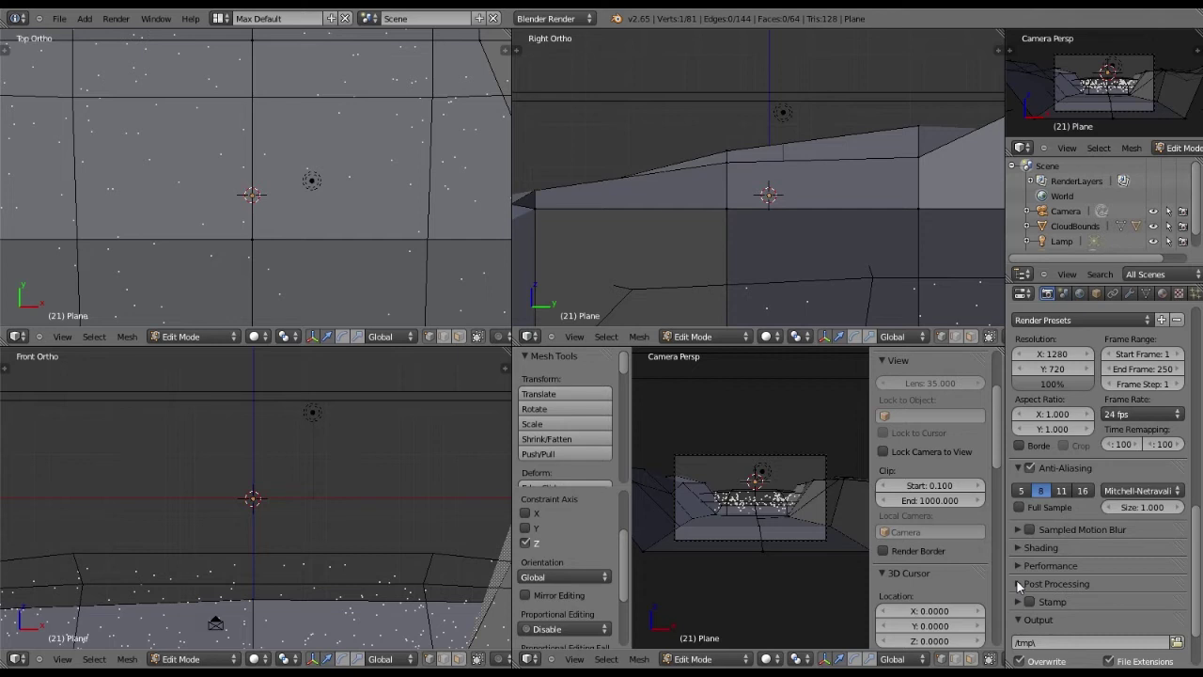
{"action": "scroll", "coordinate": [1016, 579], "scroll_direction": "down", "scroll_amount": 3}
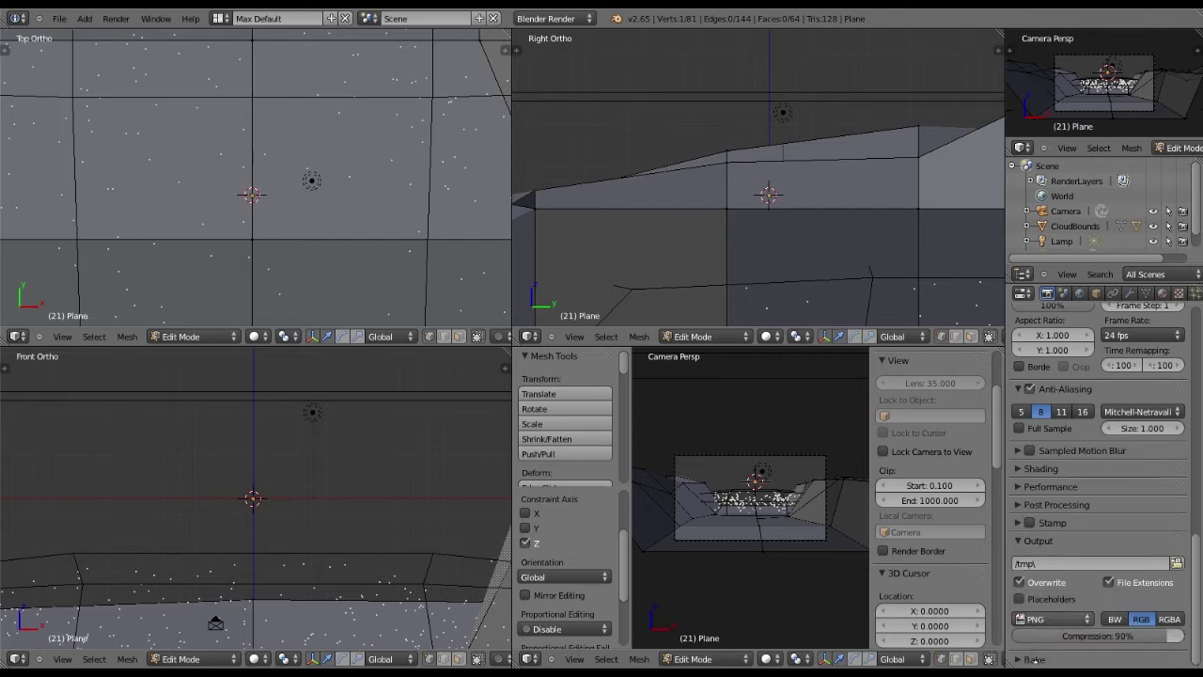
{"action": "scroll", "coordinate": [1055, 467], "scroll_direction": "up", "scroll_amount": 7}
{"action": "left_click", "coordinate": [1062, 293]}
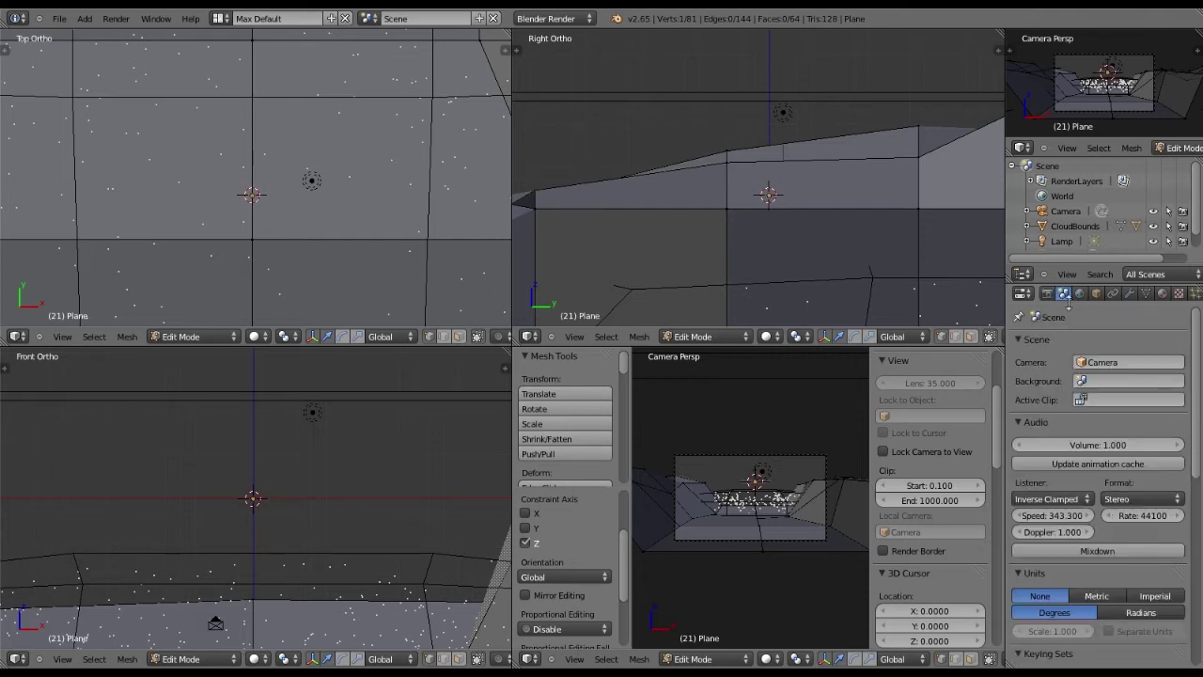
{"action": "scroll", "coordinate": [1097, 498], "scroll_direction": "down", "scroll_amount": 1}
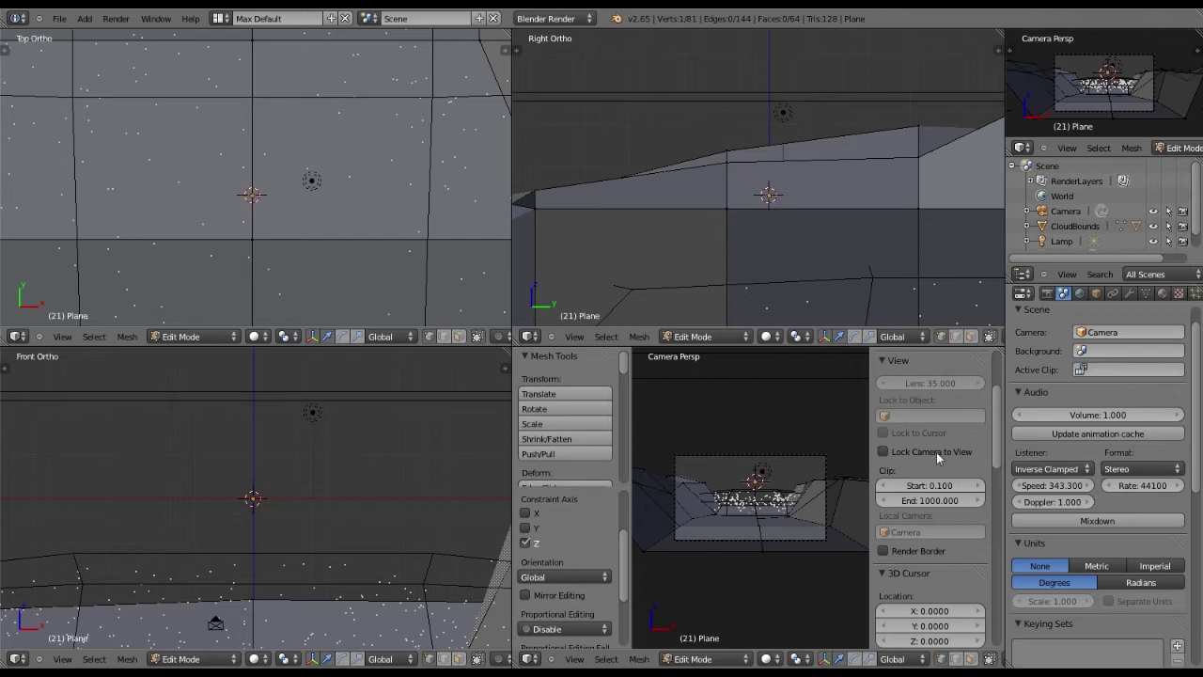
Switch the terrain plane from Edit Mode to Object Mode and select the camera
{"action": "middle_click_drag", "start_coordinate": [701, 435], "coordinate": [867, 350]}
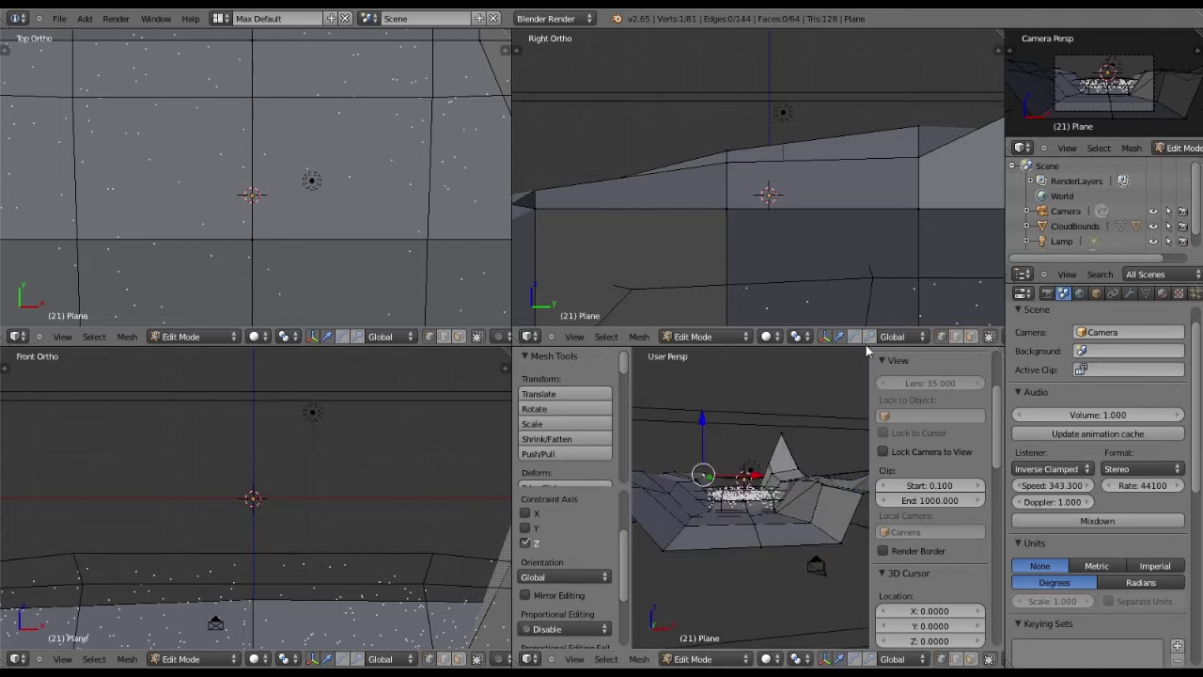
{"action": "left_click", "coordinate": [1047, 293]}
{"action": "left_click", "coordinate": [192, 658]}
{"action": "left_click", "coordinate": [192, 647]}
{"action": "right_click", "coordinate": [815, 565]}
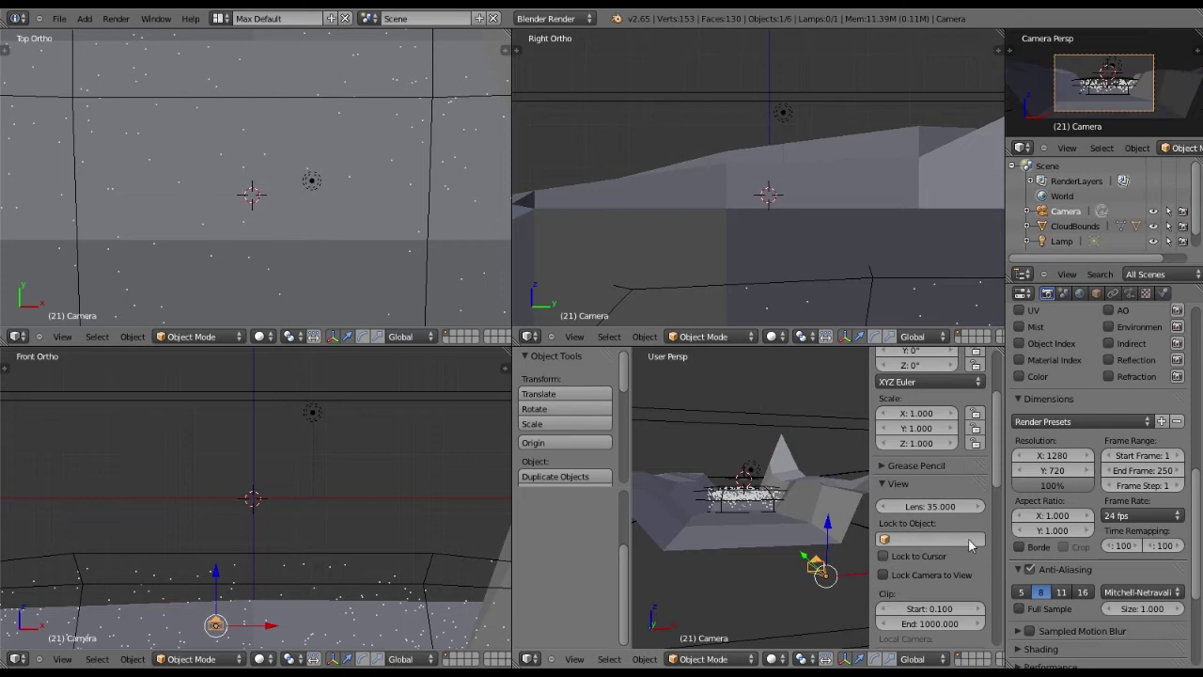
Look through the 3D view's transform, clipping, lock and display settings with the camera selected
{"action": "scroll", "coordinate": [969, 545], "scroll_direction": "down", "scroll_amount": 3}
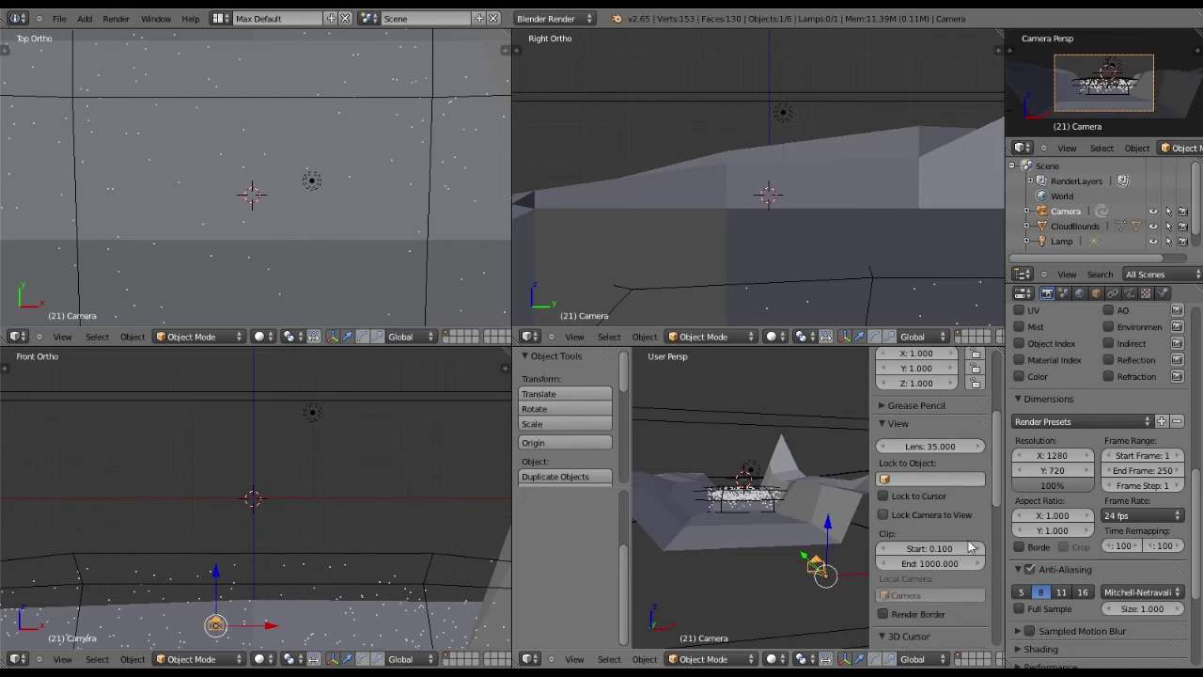
{"action": "left_click", "coordinate": [967, 562]}
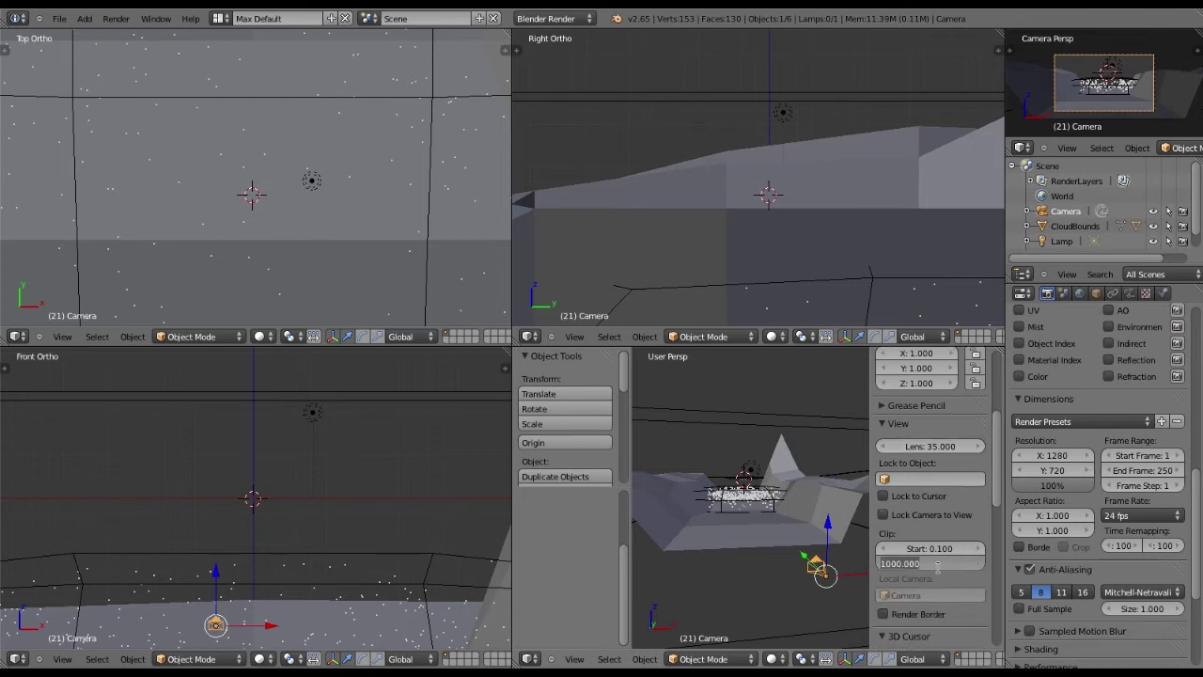
{"action": "key", "text": "Escape"}
{"action": "left_click", "coordinate": [958, 477]}
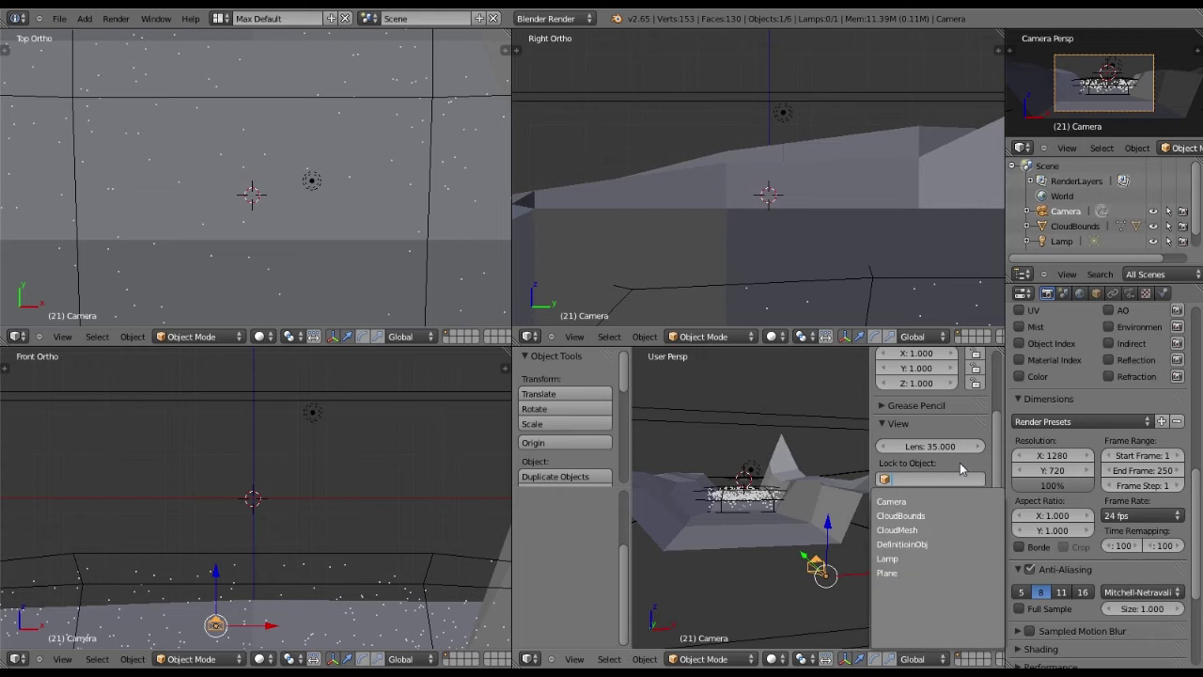
{"action": "key", "text": "Escape"}
{"action": "scroll", "coordinate": [954, 467], "scroll_direction": "up", "scroll_amount": 5}
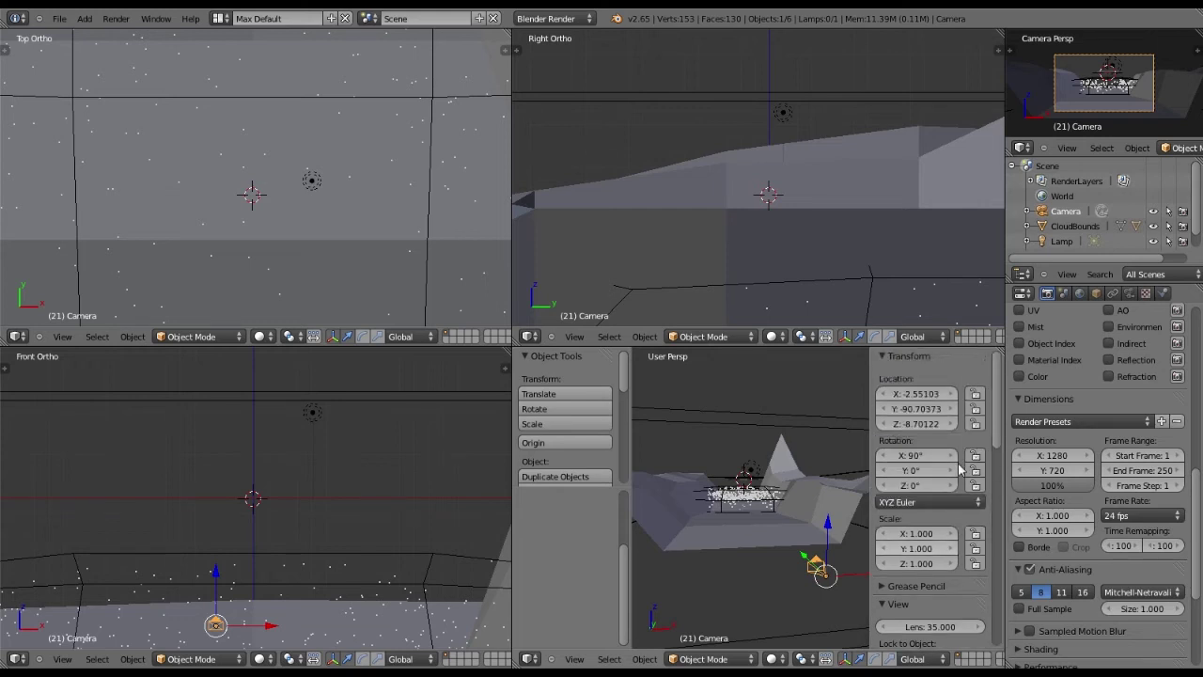
{"action": "scroll", "coordinate": [771, 479], "scroll_direction": "down", "scroll_amount": 3}
{"action": "scroll", "coordinate": [926, 510], "scroll_direction": "down", "scroll_amount": 10}
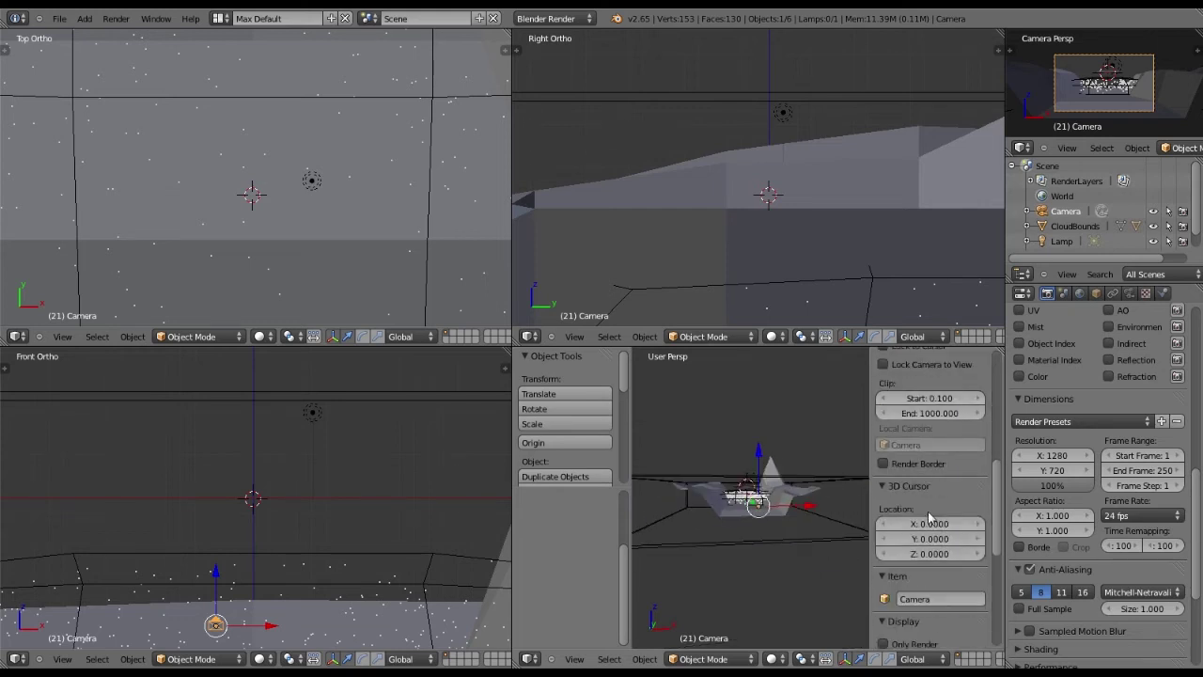
{"action": "scroll", "coordinate": [928, 517], "scroll_direction": "down", "scroll_amount": 5}
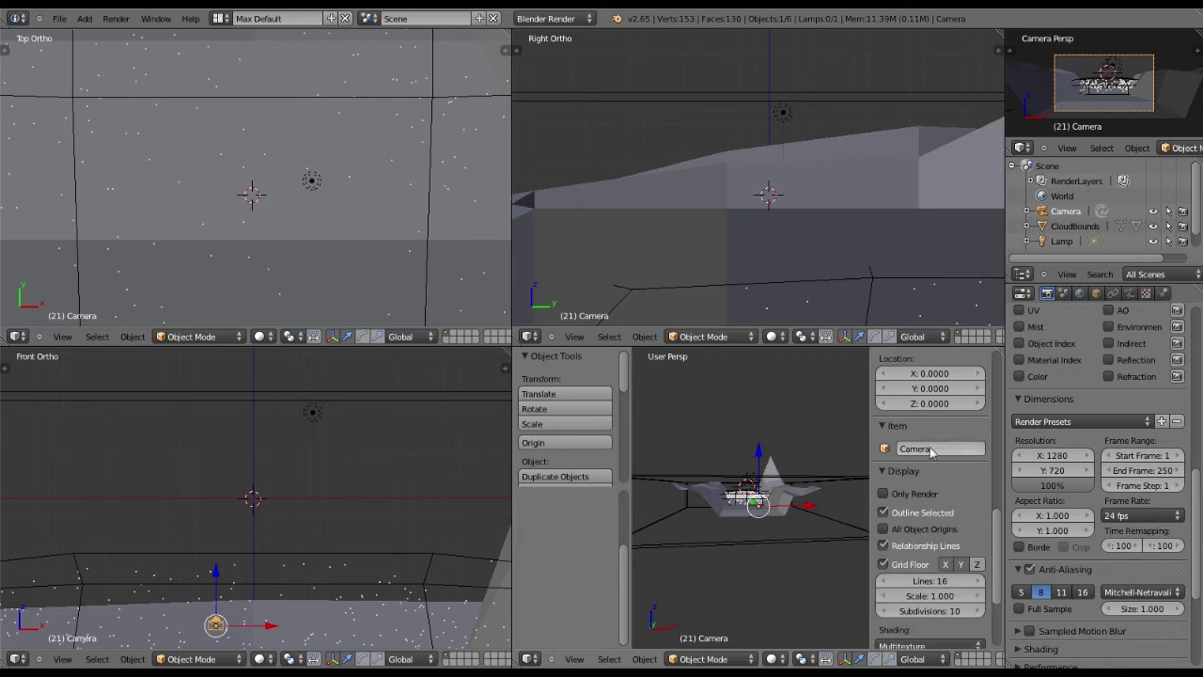
Search the camera's object properties for a clipping setting
{"action": "left_click", "coordinate": [1096, 294]}
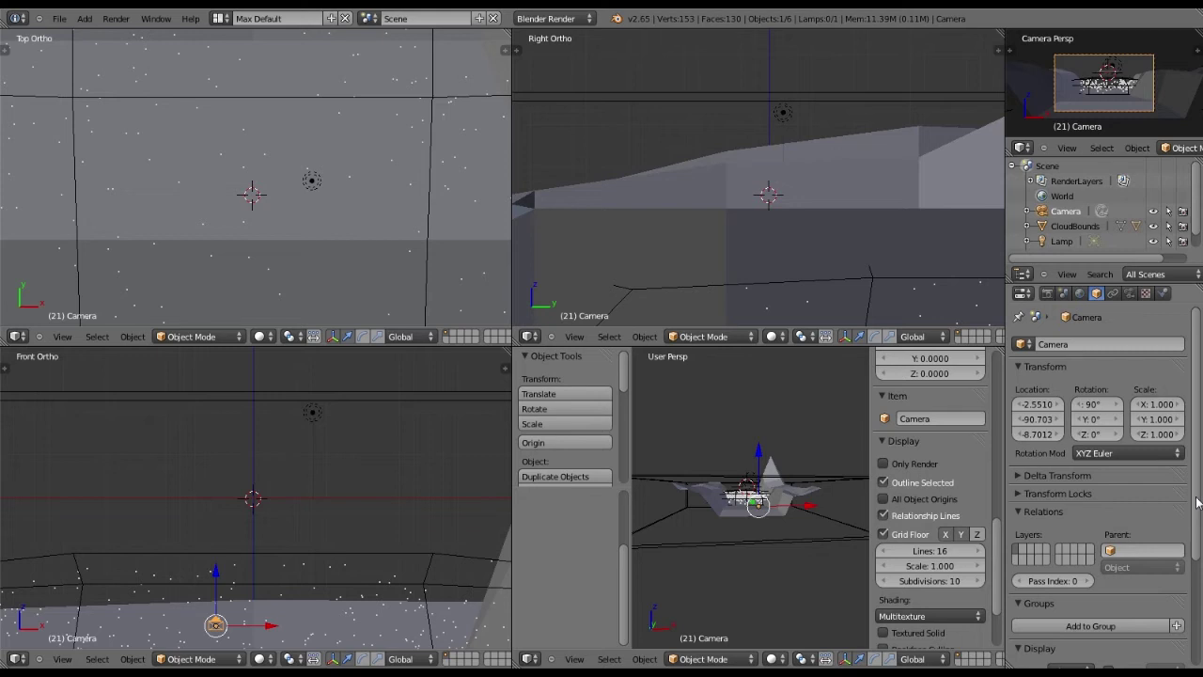
{"action": "scroll", "coordinate": [1196, 503], "scroll_direction": "down", "scroll_amount": 4}
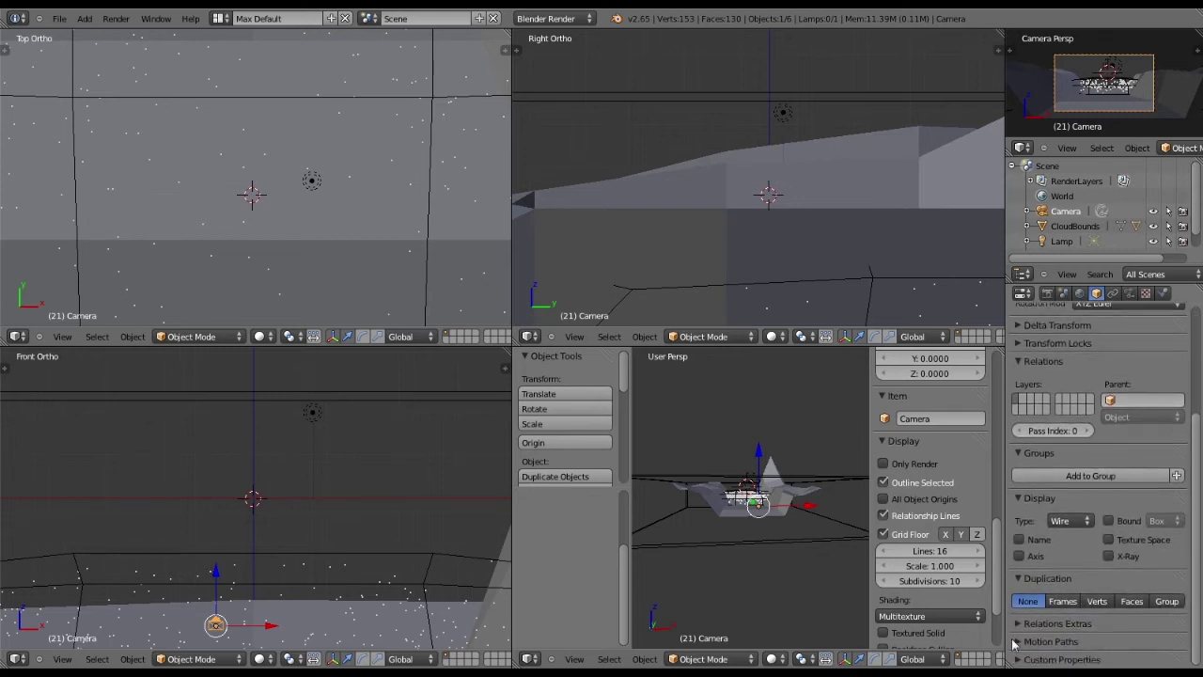
{"action": "scroll", "coordinate": [1060, 505], "scroll_direction": "up", "scroll_amount": 2}
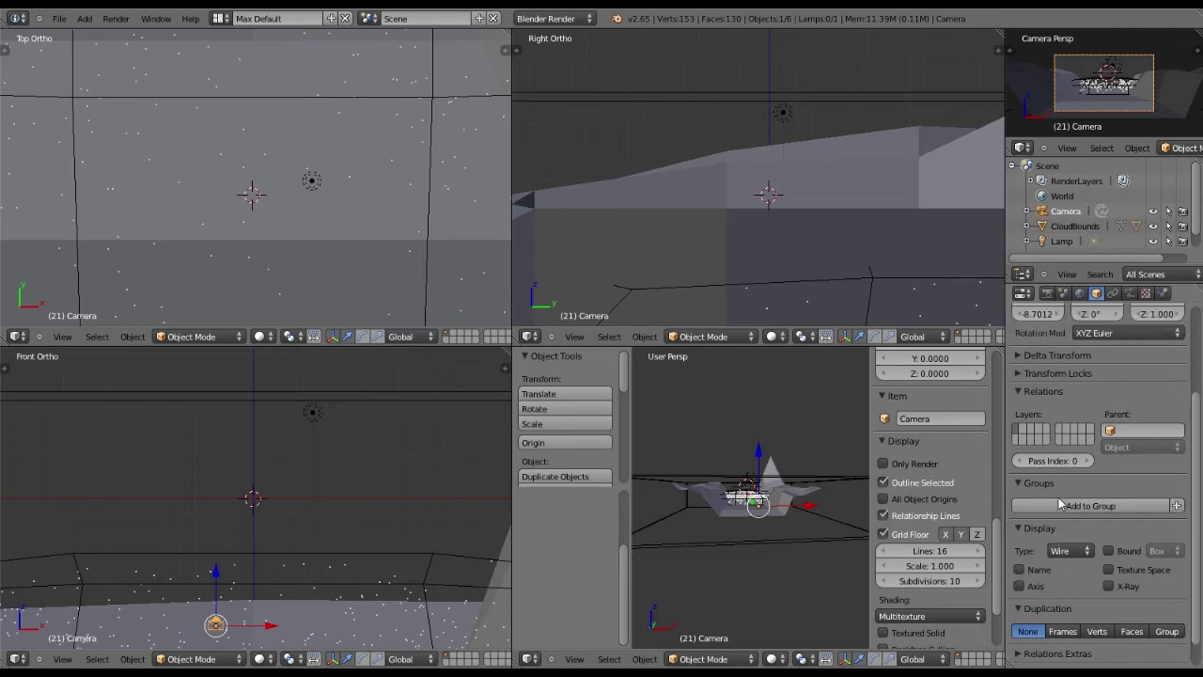
{"action": "scroll", "coordinate": [1060, 505], "scroll_direction": "up", "scroll_amount": 1}
Examine the render settings, including the Stamp, Performance and Shading sections, and collapse the Layers section
{"action": "left_click", "coordinate": [1047, 293]}
{"action": "scroll", "coordinate": [1092, 415], "scroll_direction": "down", "scroll_amount": 8}
{"action": "scroll", "coordinate": [1097, 439], "scroll_direction": "down", "scroll_amount": 3}
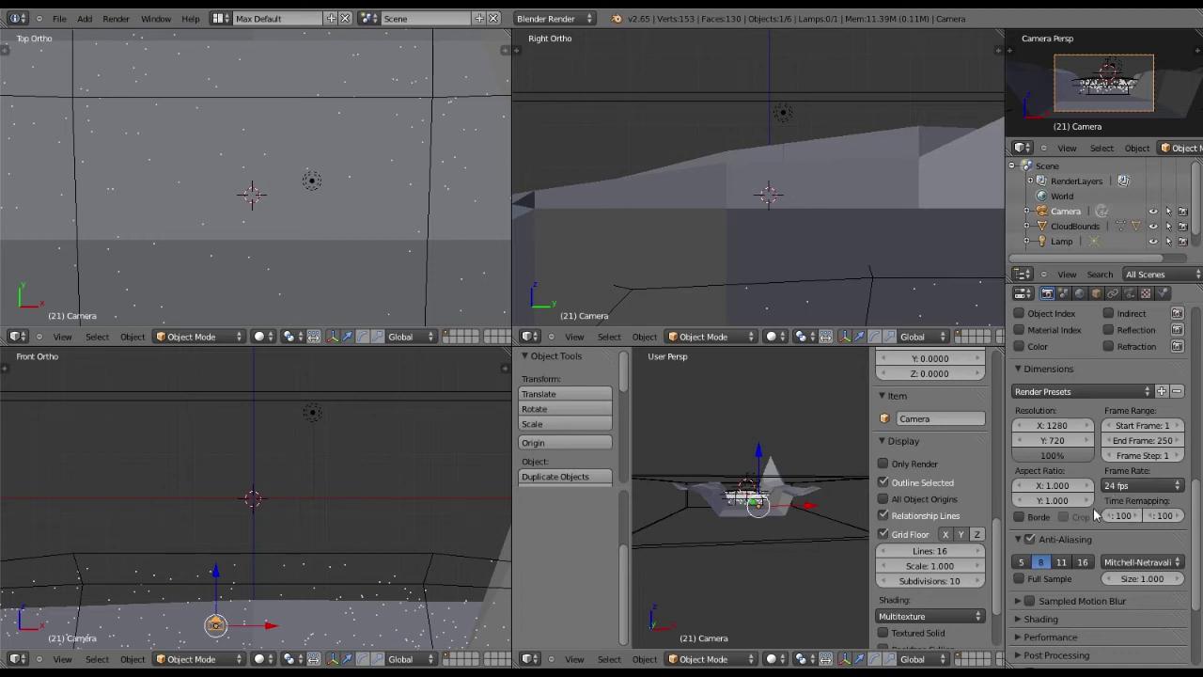
{"action": "scroll", "coordinate": [1034, 545], "scroll_direction": "down", "scroll_amount": 4}
{"action": "scroll", "coordinate": [1022, 545], "scroll_direction": "down", "scroll_amount": 1}
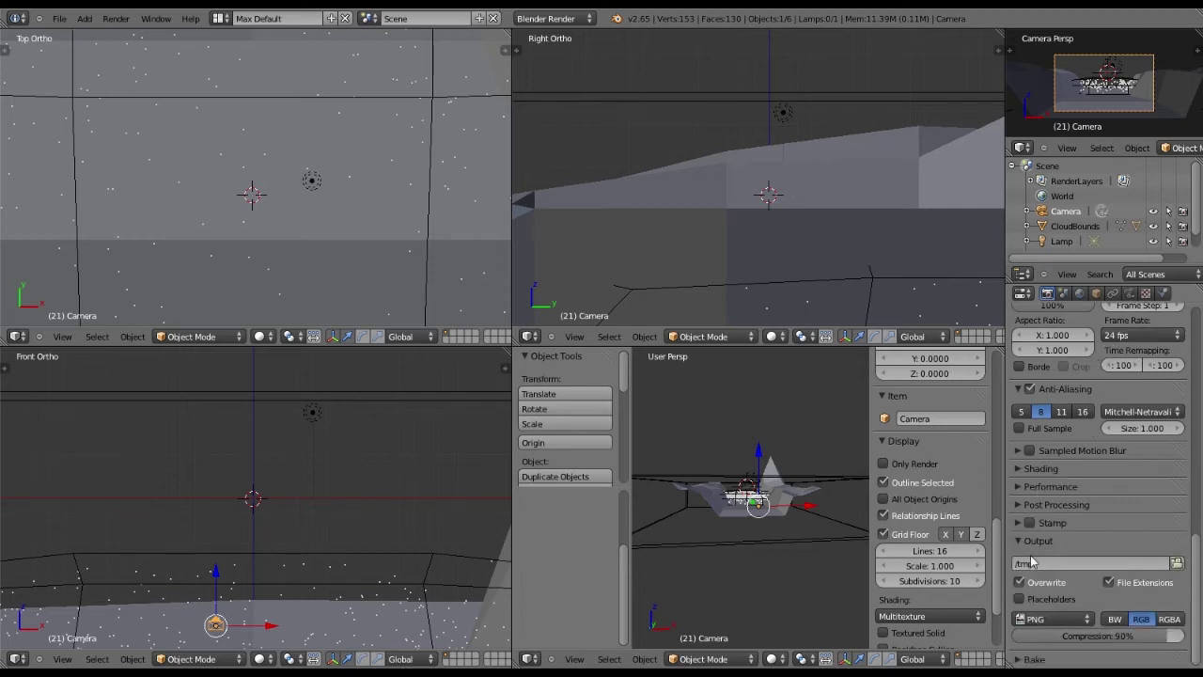
{"action": "left_click", "coordinate": [1020, 524]}
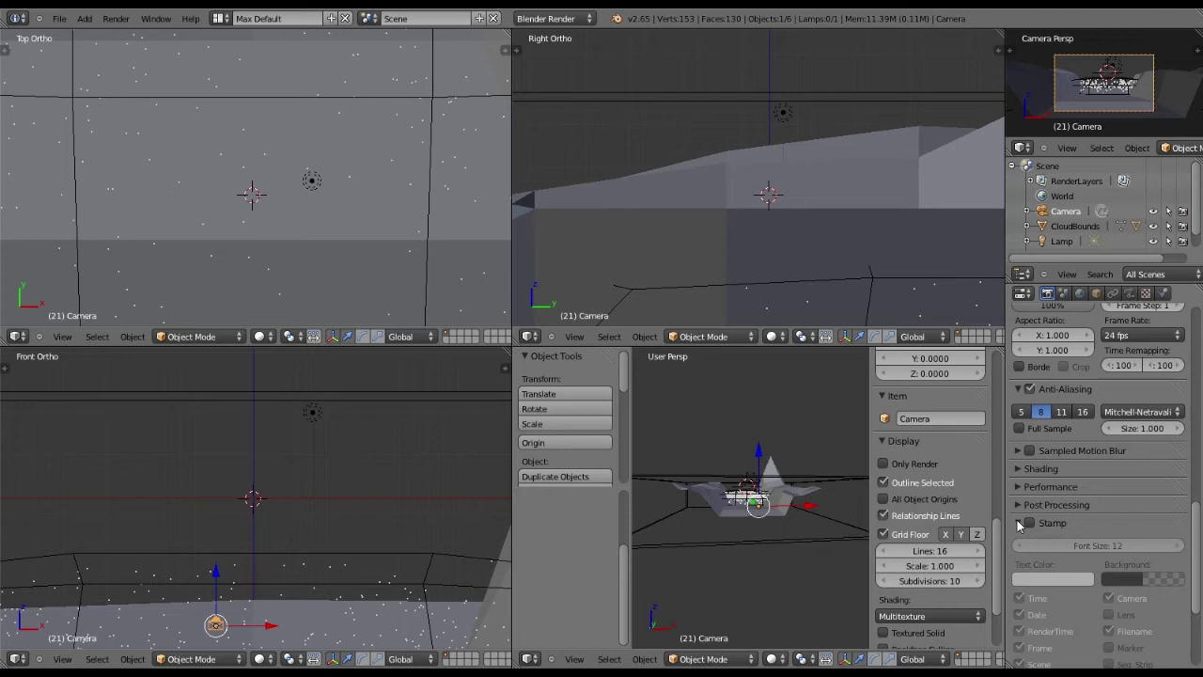
{"action": "left_click", "coordinate": [1020, 524]}
{"action": "left_click", "coordinate": [1017, 487]}
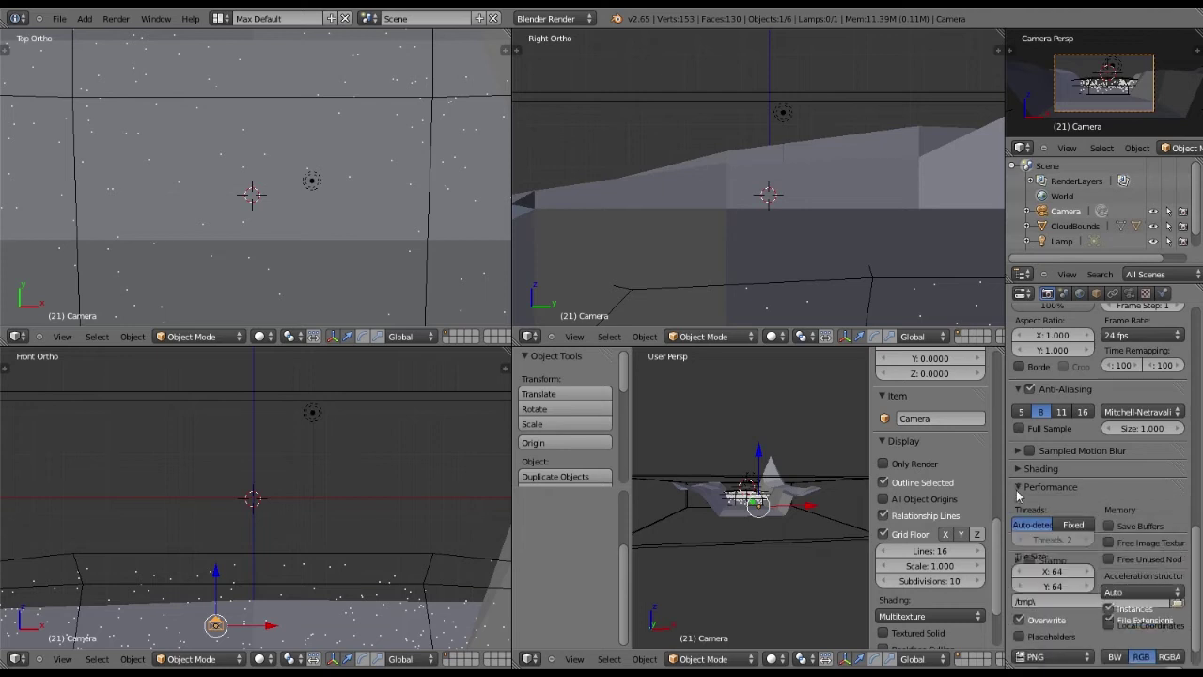
{"action": "left_click", "coordinate": [1017, 491]}
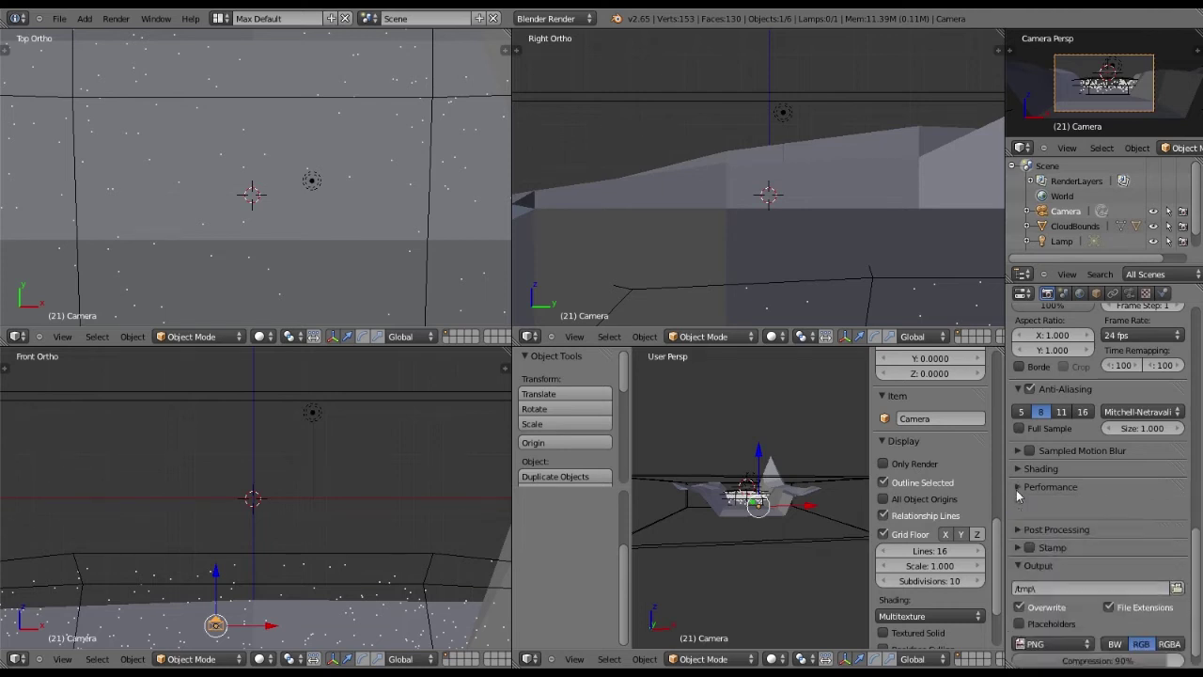
{"action": "left_click", "coordinate": [1017, 470]}
{"action": "left_click", "coordinate": [1017, 469]}
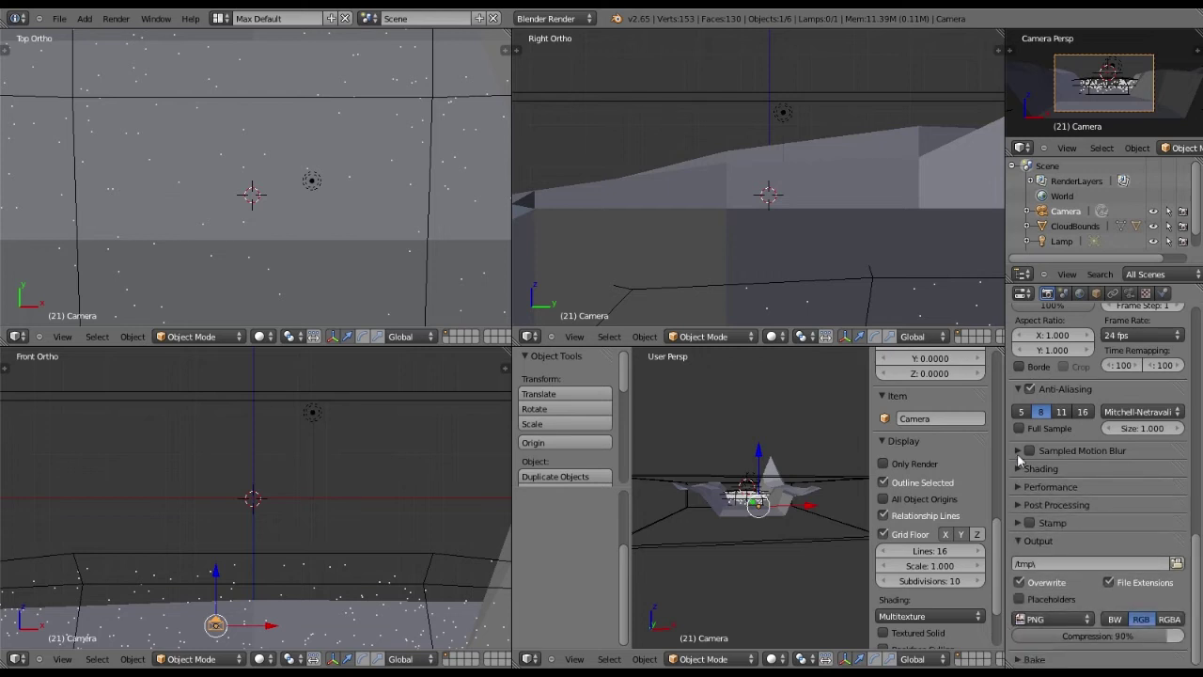
{"action": "scroll", "coordinate": [1013, 429], "scroll_direction": "up", "scroll_amount": 5}
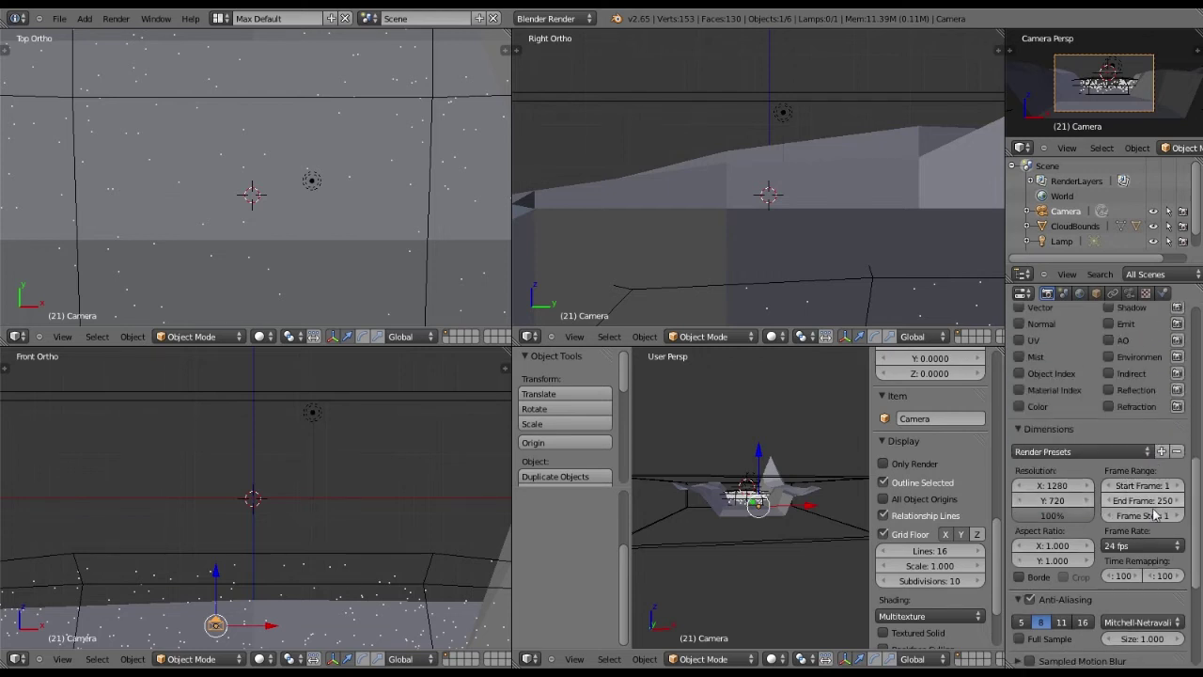
{"action": "scroll", "coordinate": [1092, 450], "scroll_direction": "up", "scroll_amount": 1}
{"action": "scroll", "coordinate": [1091, 445], "scroll_direction": "up", "scroll_amount": 10}
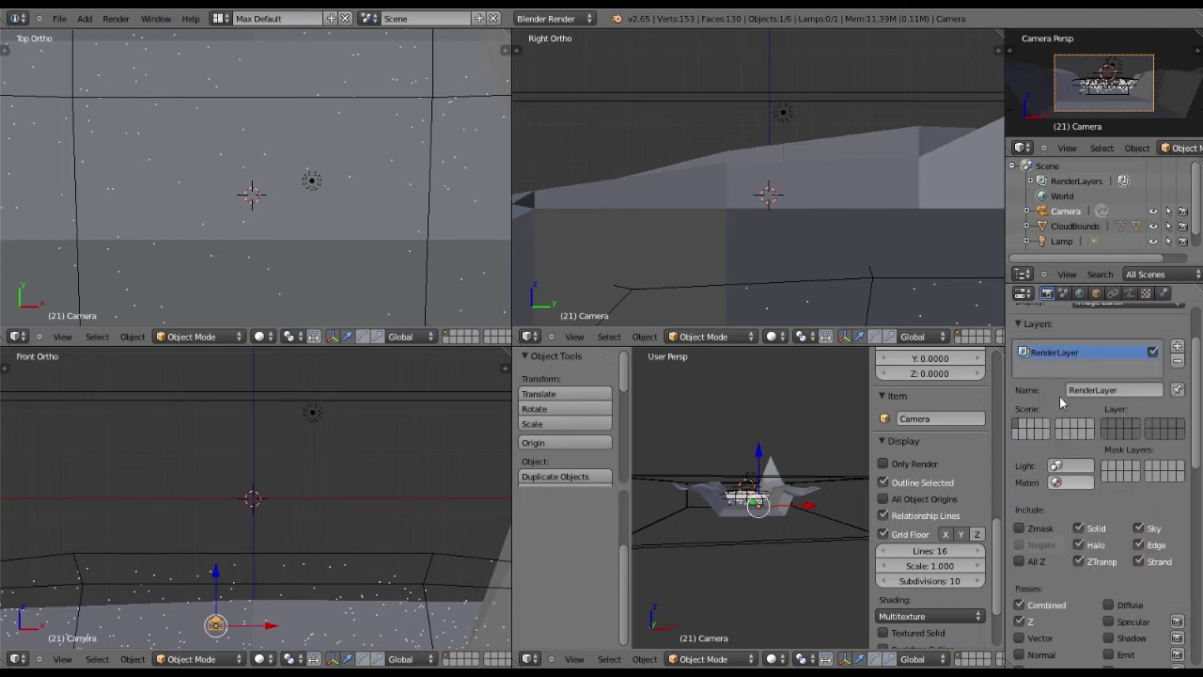
{"action": "scroll", "coordinate": [1016, 405], "scroll_direction": "down", "scroll_amount": 1}
{"action": "scroll", "coordinate": [1016, 405], "scroll_direction": "up", "scroll_amount": 1}
{"action": "left_click", "coordinate": [1017, 403]}
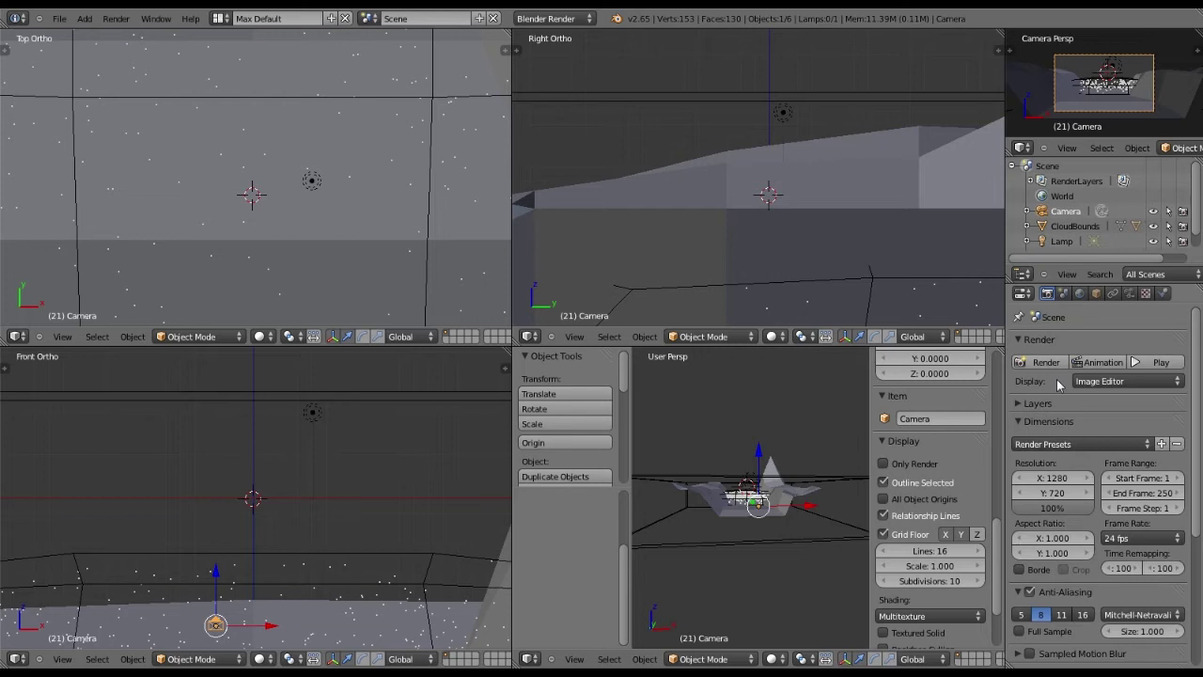
Set the camera's end clipping distance to 1000 in its lens settings and enlarge the camera view to full size
{"action": "left_click", "coordinate": [1128, 293]}
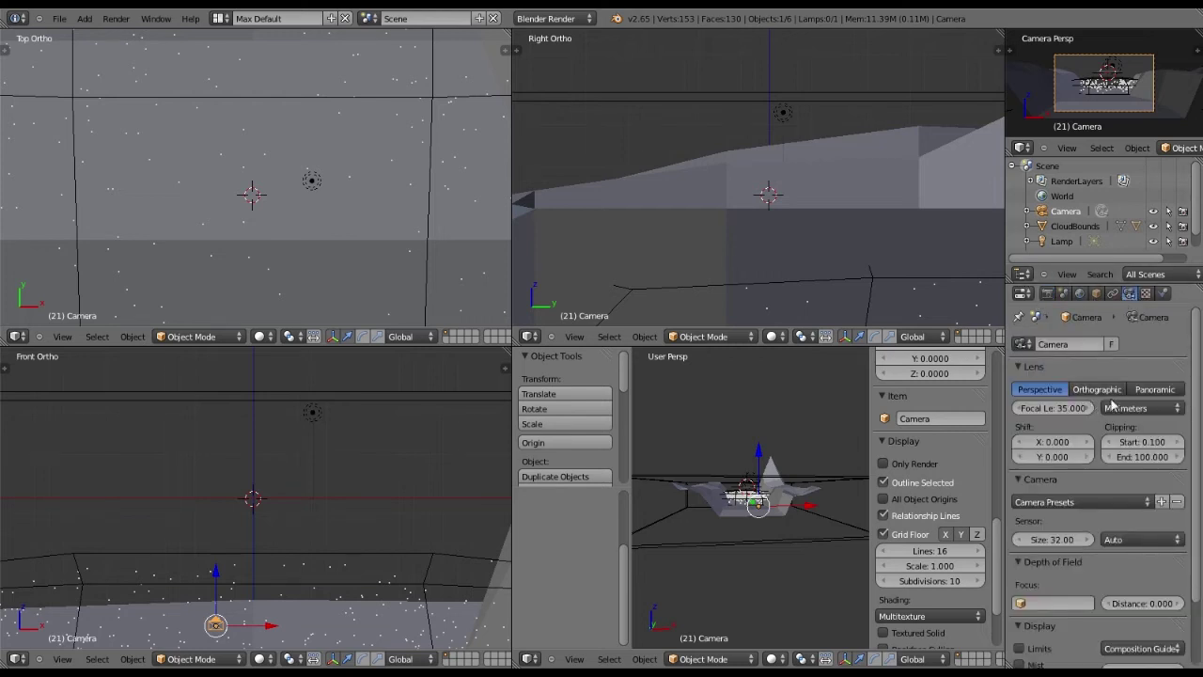
{"action": "scroll", "coordinate": [1137, 402], "scroll_direction": "down", "scroll_amount": 2}
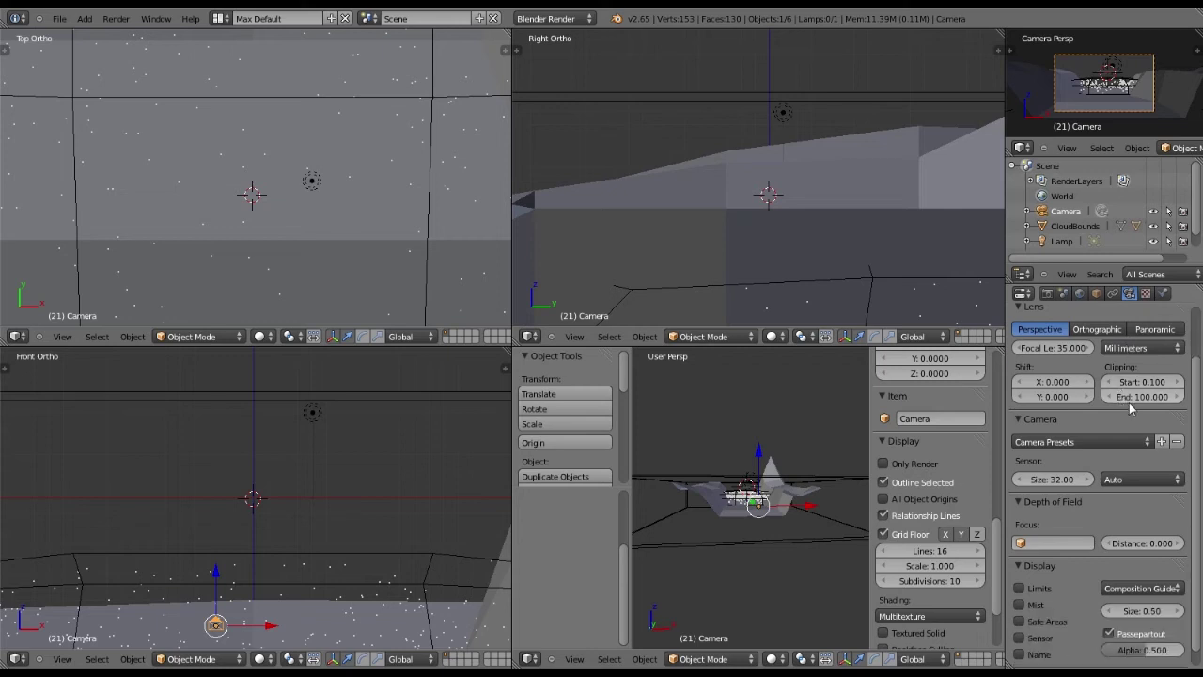
{"action": "left_click", "coordinate": [1133, 398]}
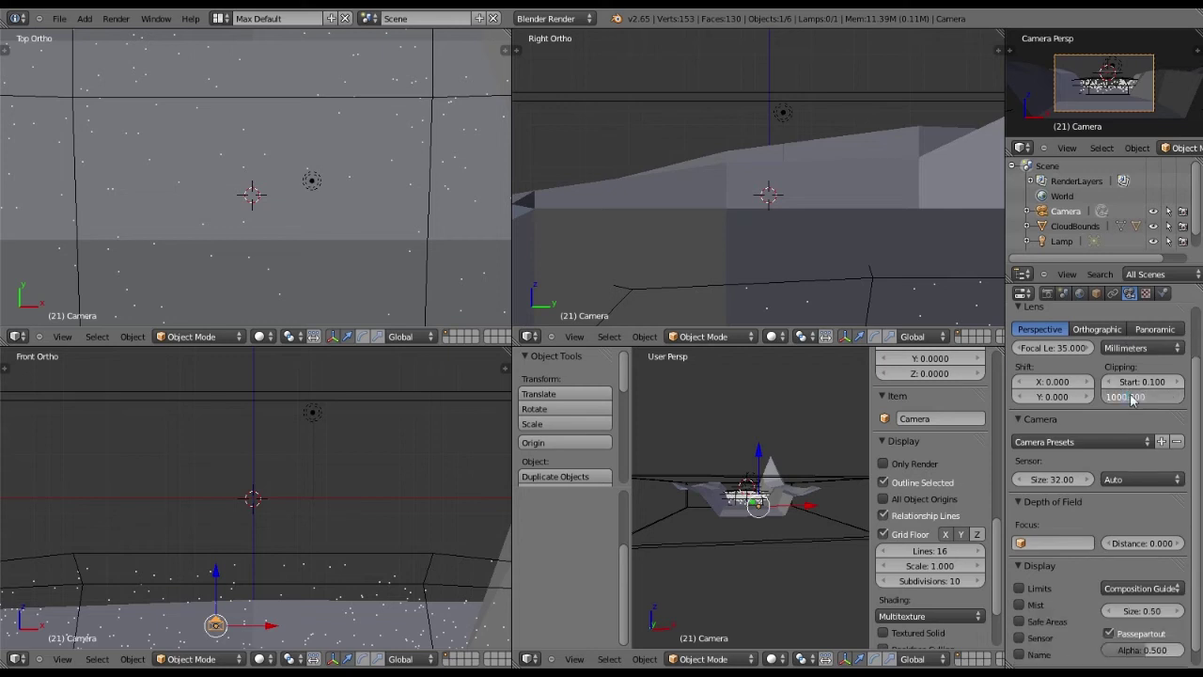
{"action": "key", "text": "Return"}
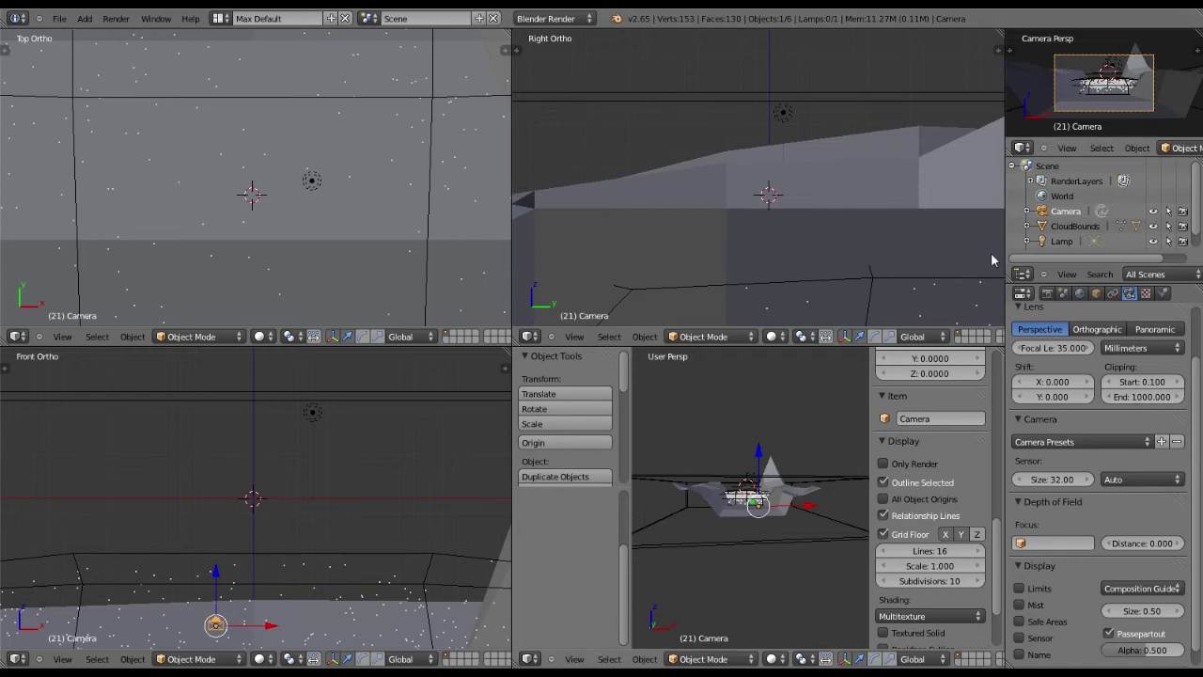
{"action": "key", "text": "ctrl+Up"}
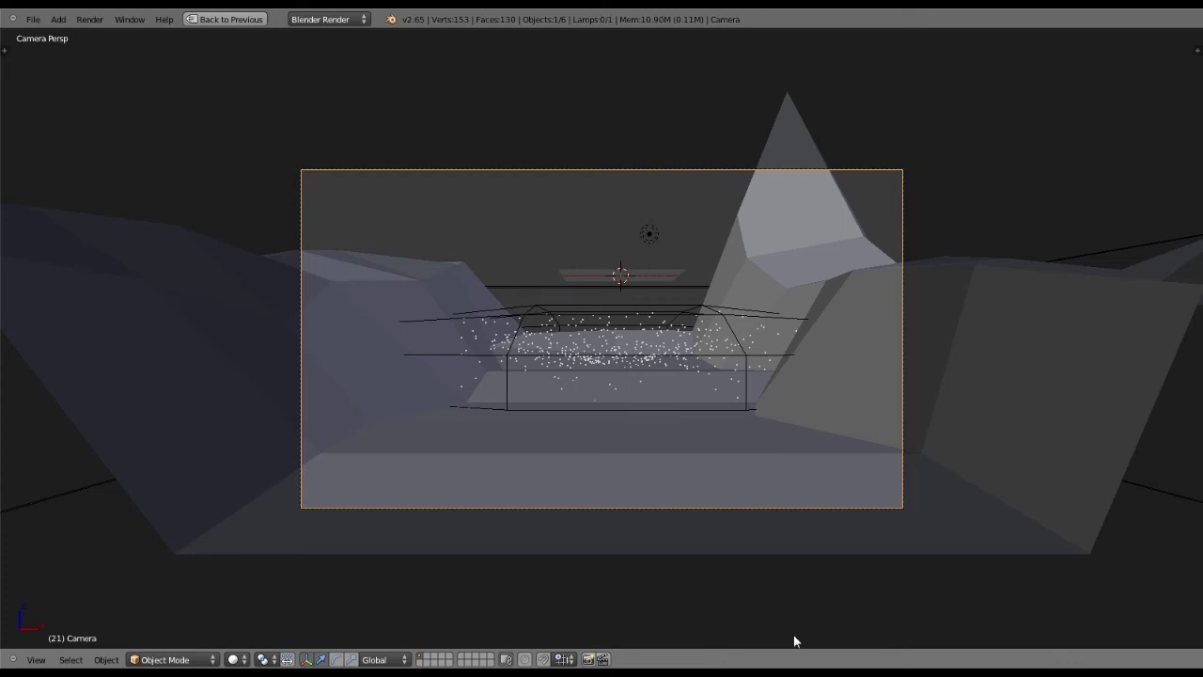
Restore the multi-view layout and put the terrain plane into Edit Mode
{"action": "key", "text": "ctrl+Up"}
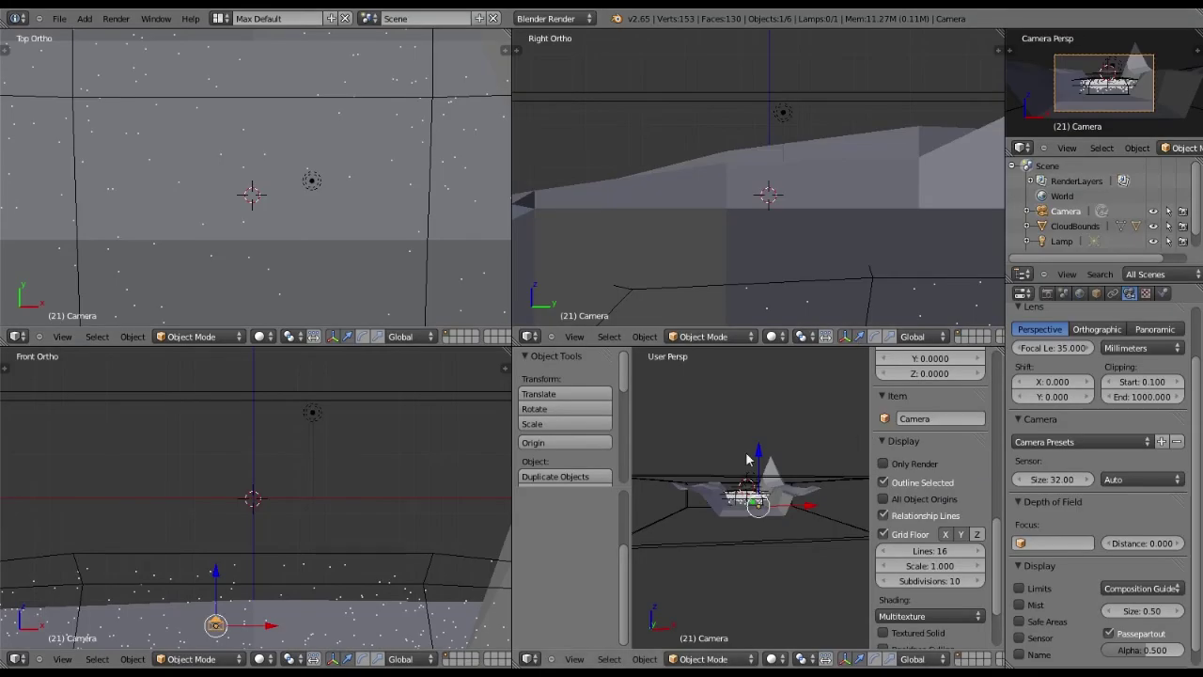
{"action": "scroll", "coordinate": [859, 556], "scroll_direction": "up", "scroll_amount": 3}
{"action": "middle_click_drag", "start_coordinate": [859, 556], "coordinate": [716, 508]}
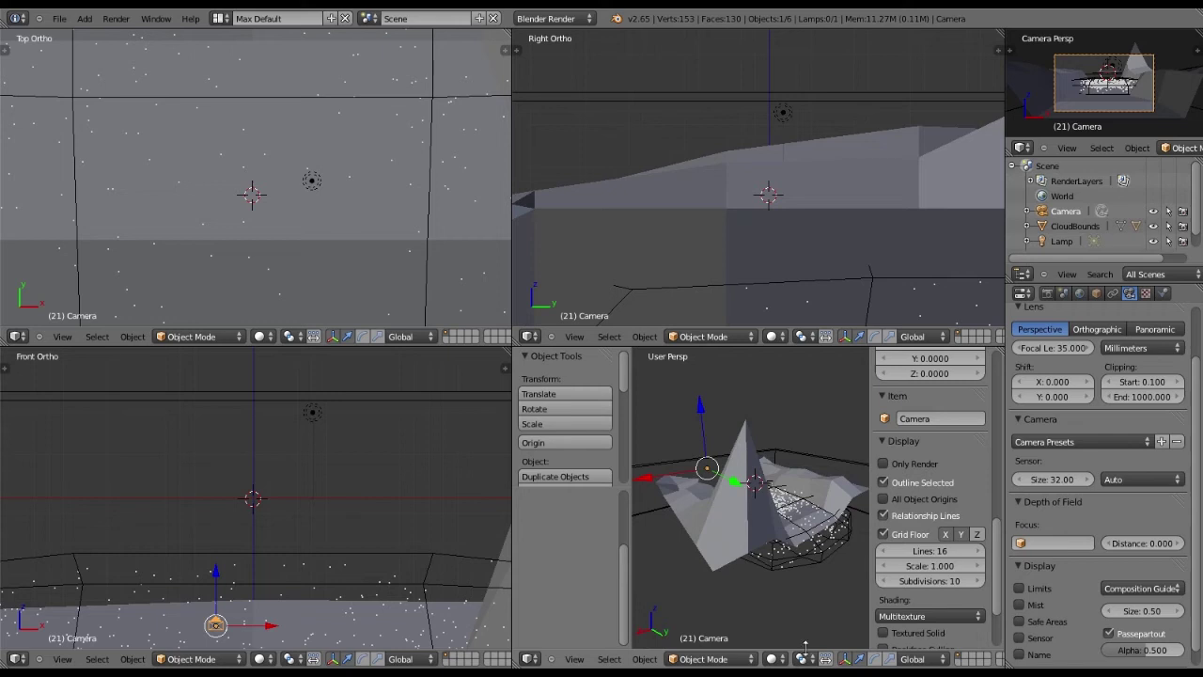
{"action": "left_click", "coordinate": [703, 659]}
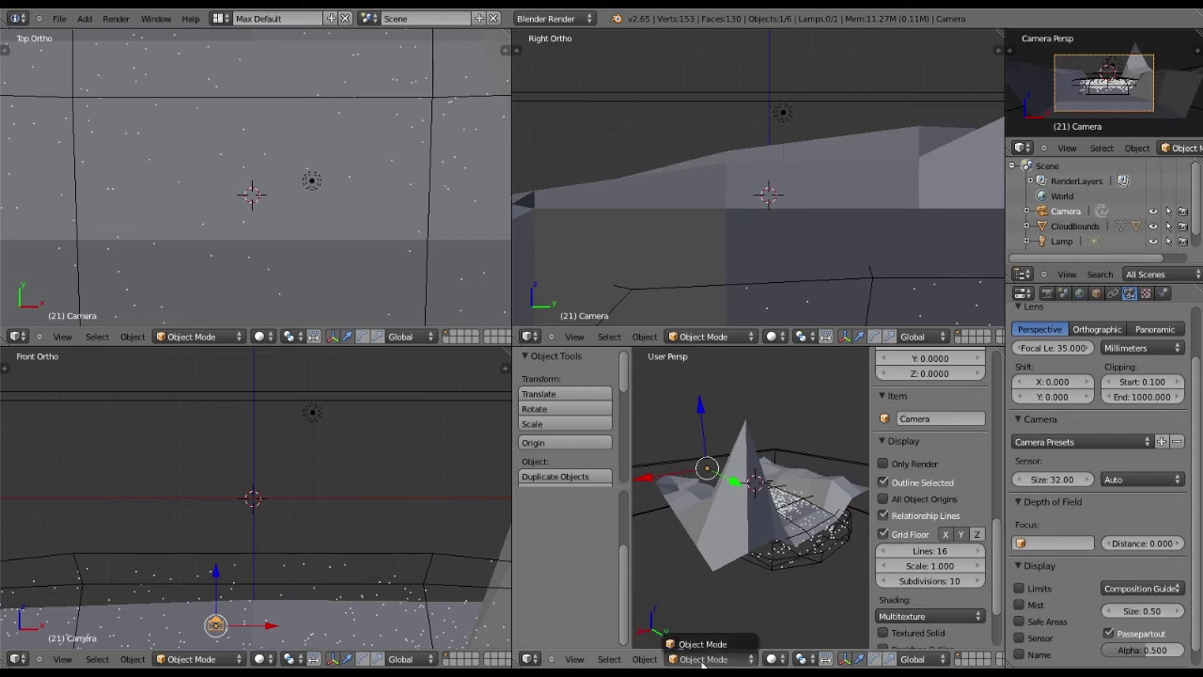
{"action": "right_click", "coordinate": [723, 536]}
{"action": "left_click", "coordinate": [703, 659]}
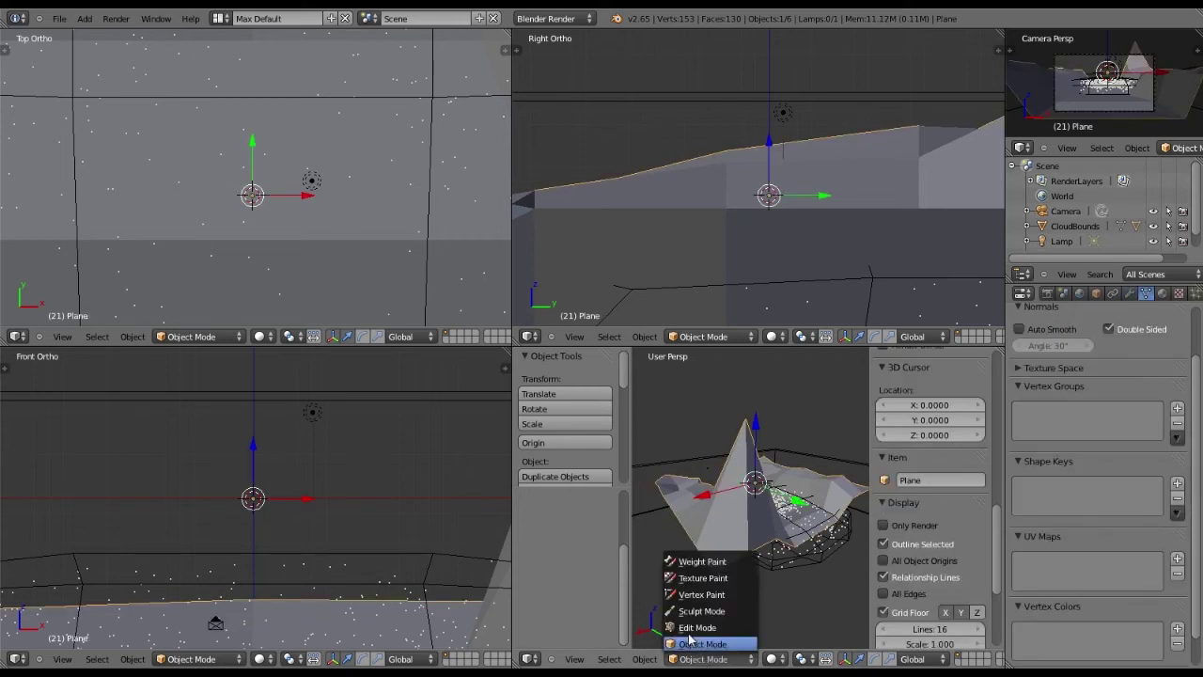
{"action": "left_click", "coordinate": [696, 626]}
Raise the terrain-edge vertex beside the mountain peak high along Z and shift it to widen the mountain
{"action": "right_click", "coordinate": [707, 564]}
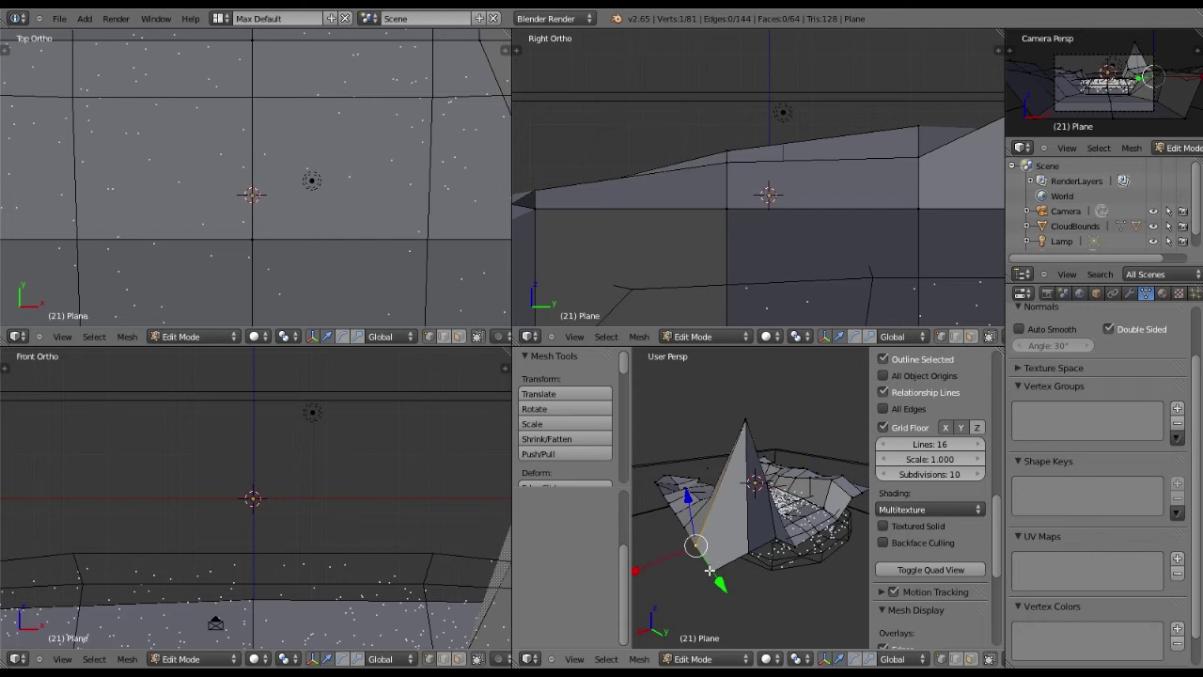
{"action": "left_click_drag", "start_coordinate": [710, 571], "coordinate": [714, 566], "text": "shift"}
{"action": "left_click_drag", "start_coordinate": [687, 501], "coordinate": [661, 377]}
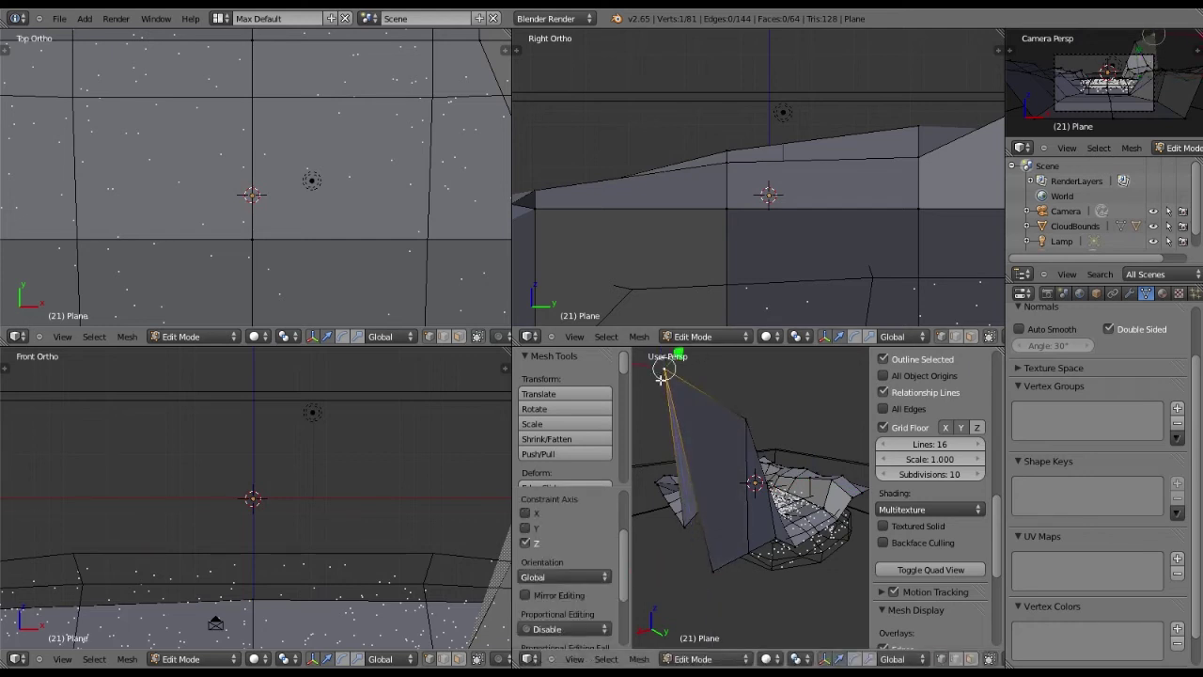
{"action": "middle_click_drag", "start_coordinate": [661, 378], "coordinate": [676, 410]}
{"action": "left_click_drag", "start_coordinate": [675, 411], "coordinate": [700, 414]}
Raise further vertices at the mountain's back edge along Z and shift the mountain's shape along X
{"action": "right_click", "coordinate": [765, 594]}
{"action": "left_click_drag", "start_coordinate": [766, 557], "coordinate": [776, 436]}
{"action": "scroll", "coordinate": [775, 444], "scroll_direction": "up", "scroll_amount": 2}
{"action": "middle_click_drag", "start_coordinate": [775, 443], "coordinate": [751, 438]}
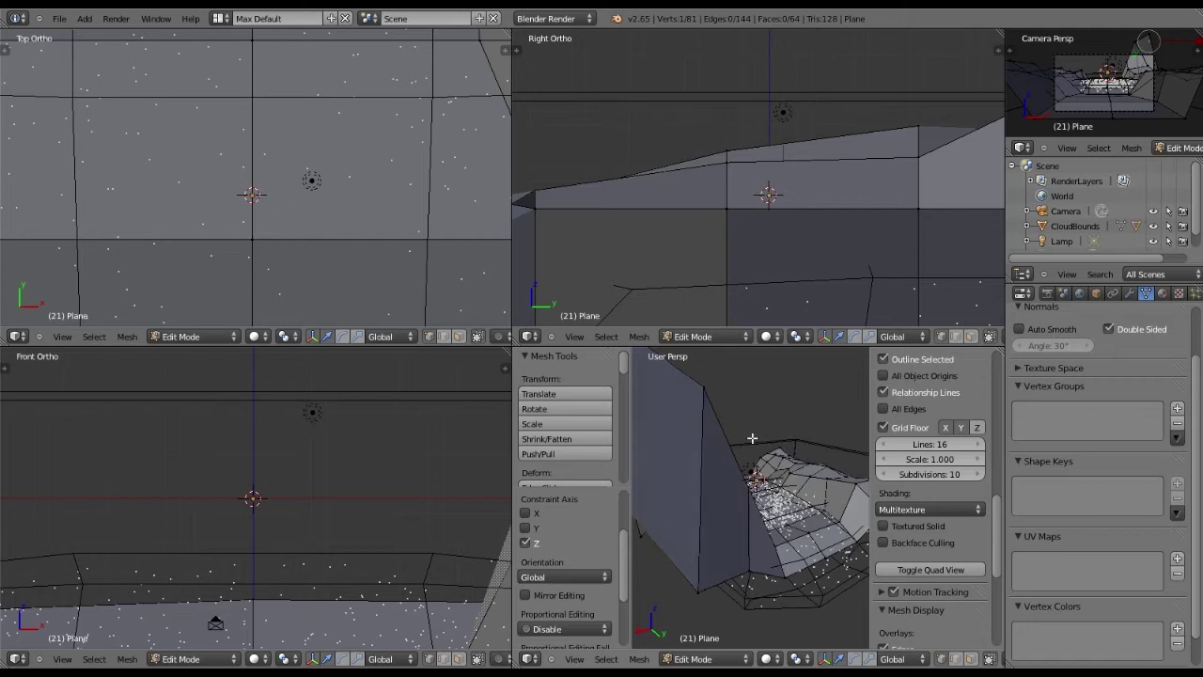
{"action": "scroll", "coordinate": [751, 440], "scroll_direction": "down", "scroll_amount": 2}
{"action": "right_click", "coordinate": [724, 564]}
{"action": "left_click_drag", "start_coordinate": [722, 523], "coordinate": [726, 405]}
{"action": "left_click_drag", "start_coordinate": [665, 447], "coordinate": [680, 446]}
Adjust the vertex at the mountain's foot along X and raise a vertex at the valley's edge along Z
{"action": "right_click", "coordinate": [733, 566]}
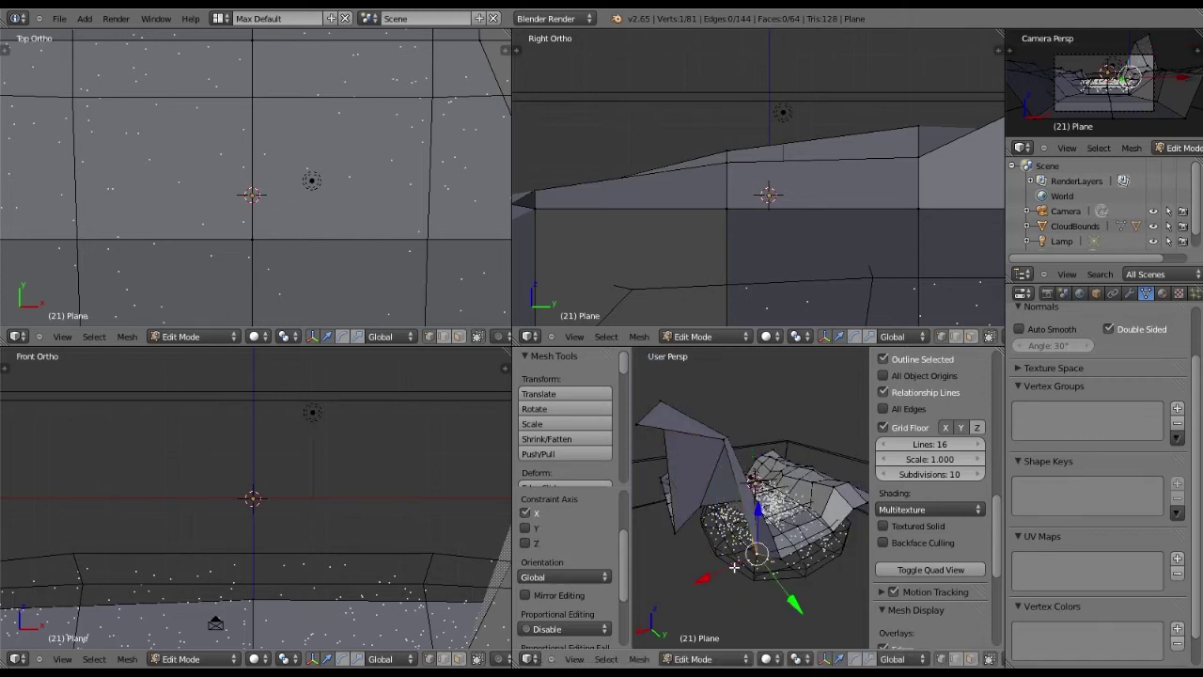
{"action": "middle_click_drag", "start_coordinate": [733, 566], "coordinate": [703, 537]}
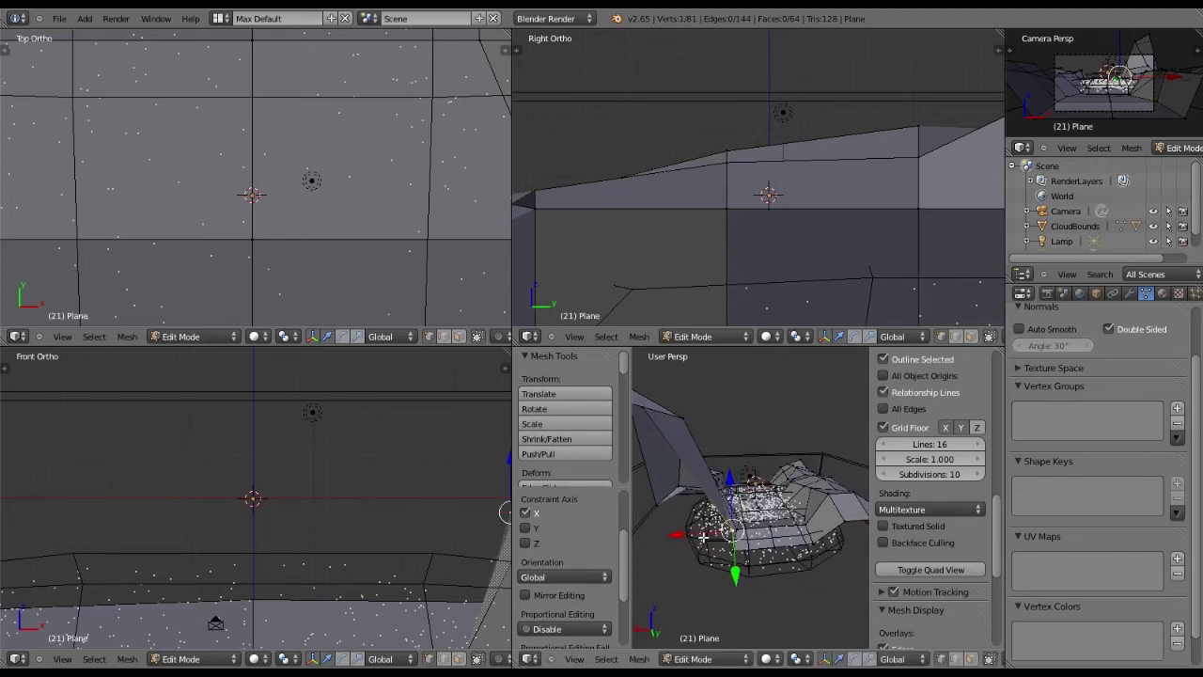
{"action": "left_click_drag", "start_coordinate": [703, 537], "coordinate": [707, 537]}
{"action": "left_click", "coordinate": [733, 553]}
{"action": "scroll", "coordinate": [734, 548], "scroll_direction": "up", "scroll_amount": 2}
{"action": "middle_click_drag", "start_coordinate": [734, 564], "coordinate": [703, 519]}
{"action": "right_click", "coordinate": [709, 520]}
{"action": "left_click_drag", "start_coordinate": [707, 519], "coordinate": [751, 464]}
Enlarge the perspective view without its side panels and pull the selected back-edge vertex up beside the mountain peak
{"action": "middle_click_drag", "start_coordinate": [749, 467], "coordinate": [641, 507]}
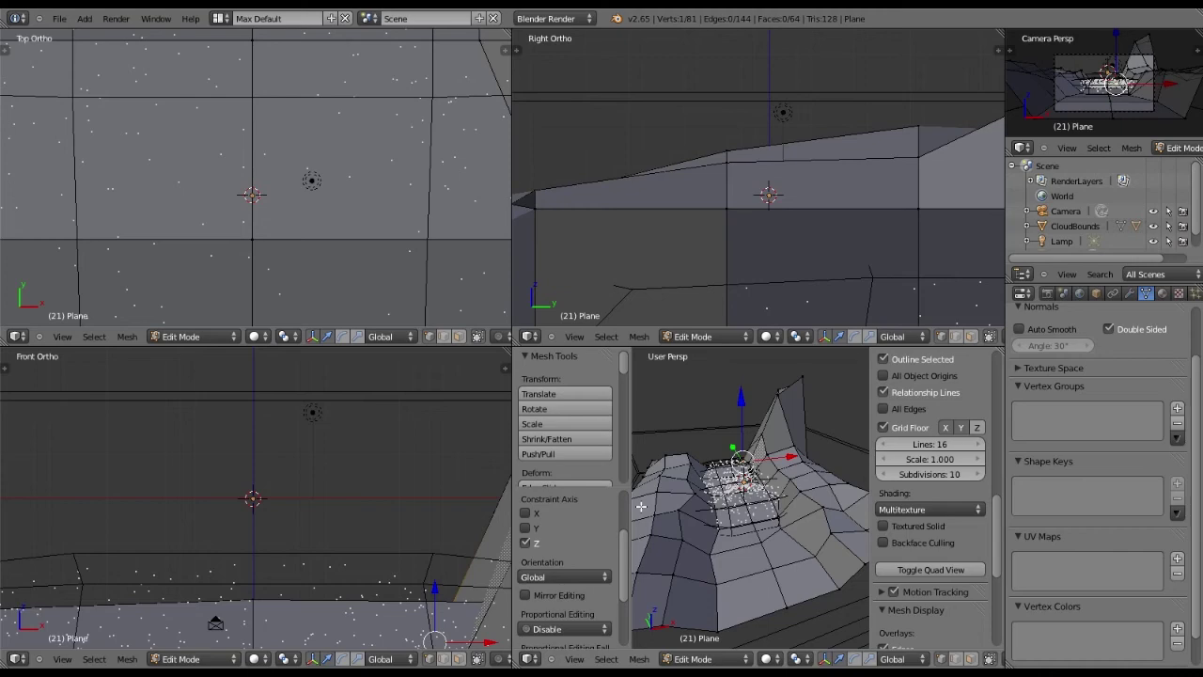
{"action": "key", "text": "t"}
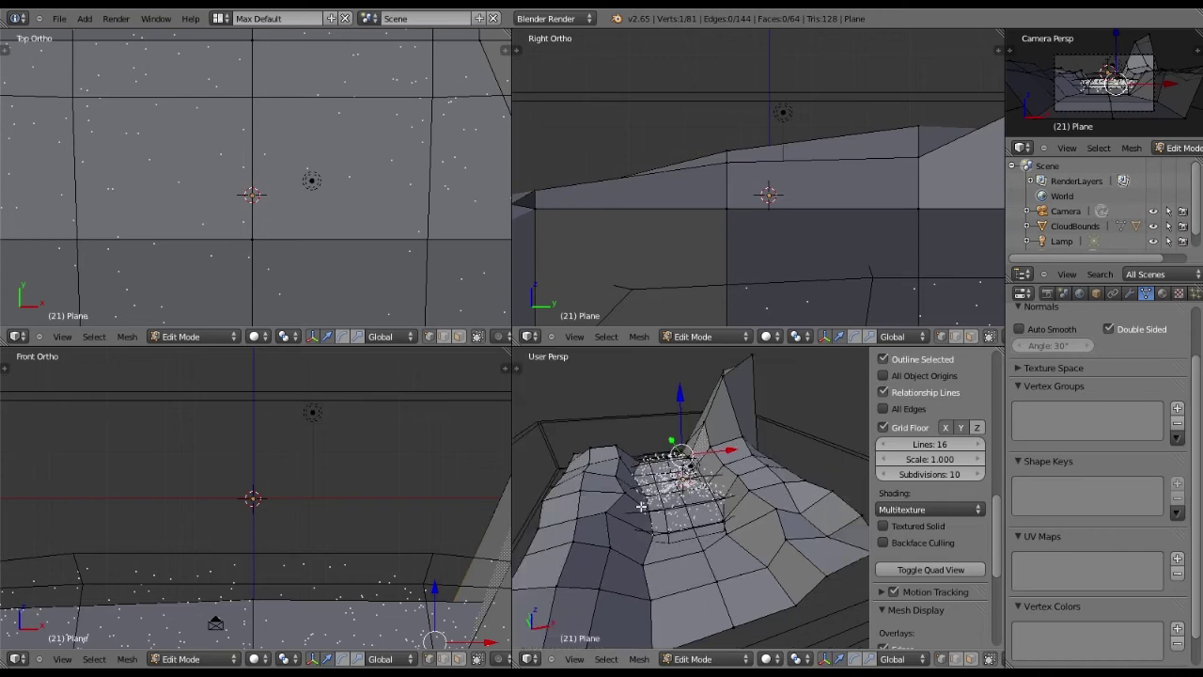
{"action": "key", "text": "n"}
{"action": "key", "text": "ctrl+Up"}
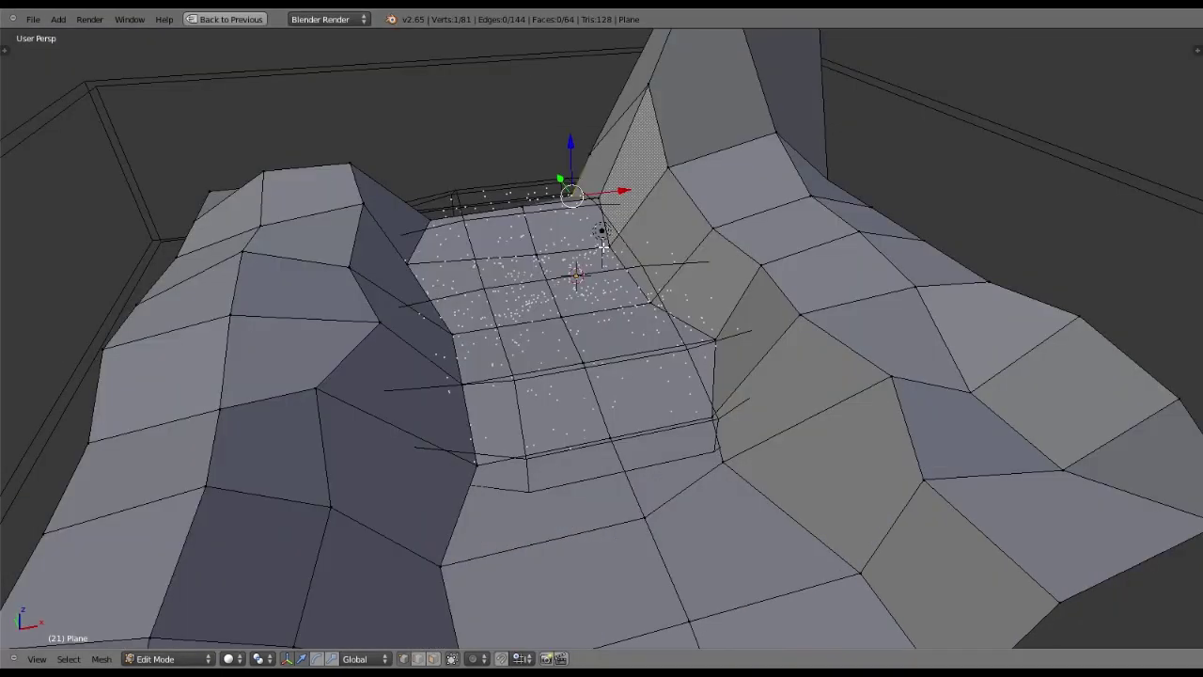
{"action": "middle_click_drag", "start_coordinate": [603, 247], "coordinate": [746, 273]}
{"action": "scroll", "coordinate": [746, 273], "scroll_direction": "down", "scroll_amount": 4}
{"action": "middle_click_drag", "start_coordinate": [593, 236], "coordinate": [670, 194]}
{"action": "middle_click_drag", "start_coordinate": [406, 239], "coordinate": [360, 220]}
{"action": "left_click_drag", "start_coordinate": [358, 219], "coordinate": [335, 201]}
Examine the reshaped mountain, the hills and the valley around the cloud from several sides
{"action": "middle_click_drag", "start_coordinate": [344, 228], "coordinate": [753, 260]}
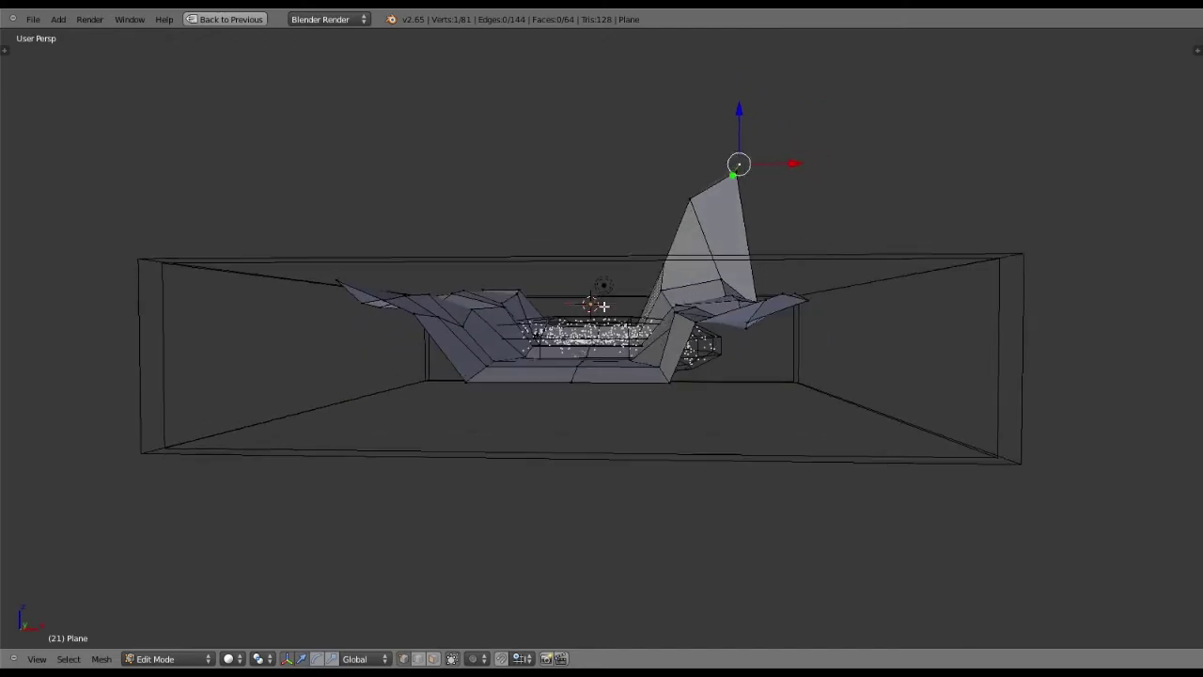
{"action": "mouse_move", "coordinate": [708, 351]}
{"action": "middle_mouse_down"}
{"action": "mouse_move", "coordinate": [755, 352]}
{"action": "mouse_move", "coordinate": [715, 355]}
{"action": "mouse_move", "coordinate": [790, 447]}
{"action": "mouse_move", "coordinate": [692, 355]}
{"action": "middle_mouse_up"}
{"action": "middle_click_drag", "start_coordinate": [558, 294], "coordinate": [494, 352]}
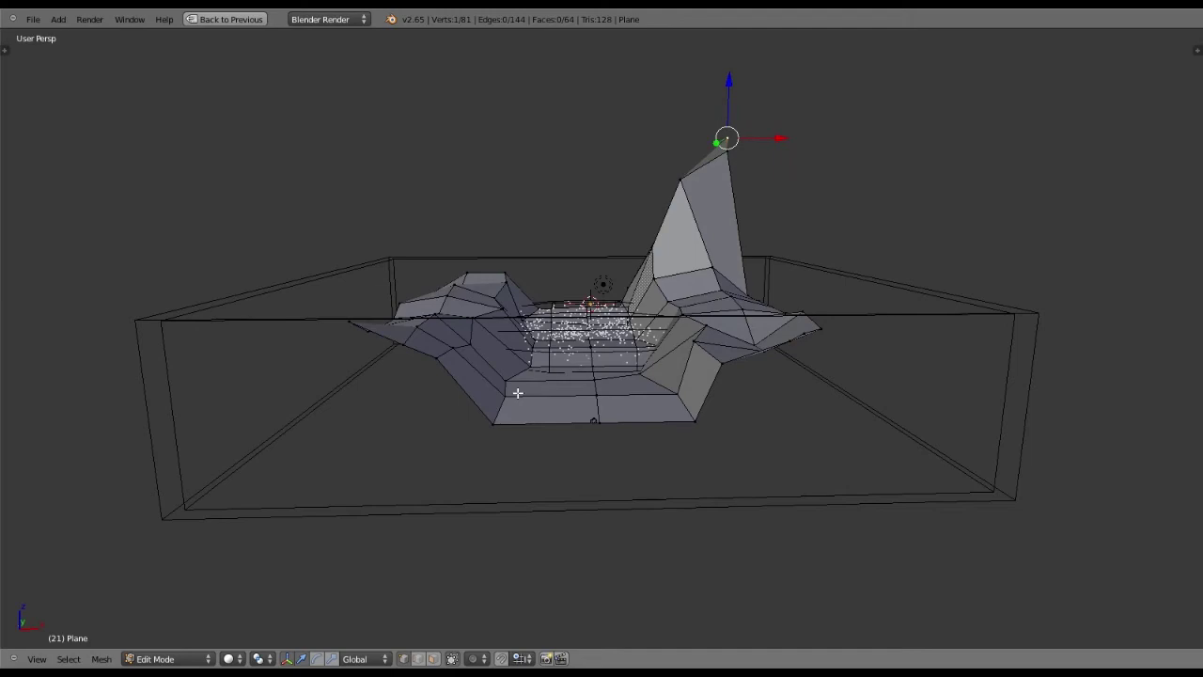
{"action": "middle_click_drag", "start_coordinate": [518, 393], "coordinate": [435, 248]}
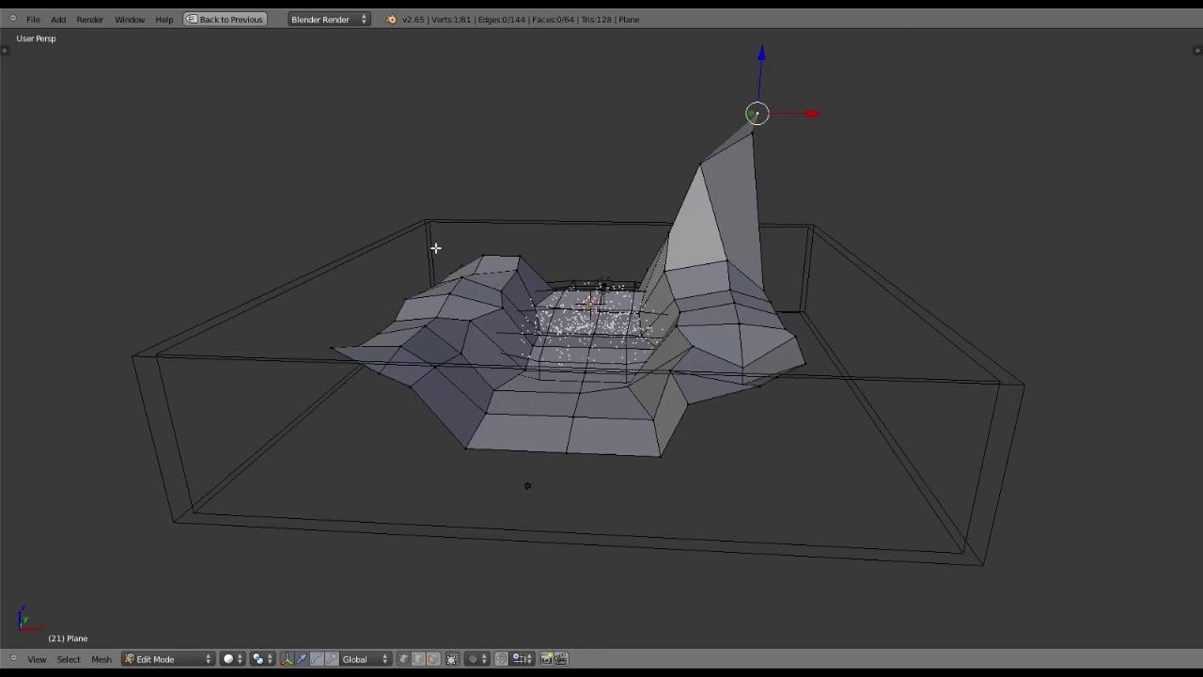
{"action": "scroll", "coordinate": [531, 329], "scroll_direction": "up", "scroll_amount": 3}
{"action": "middle_click_drag", "start_coordinate": [530, 330], "coordinate": [616, 324]}
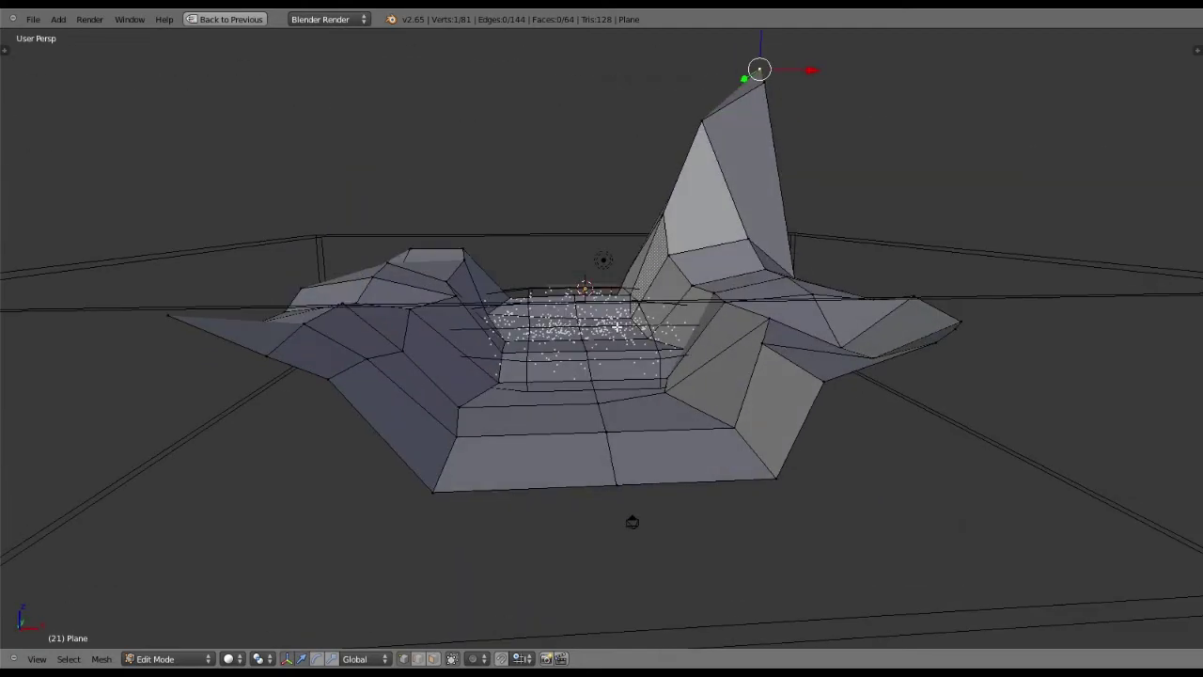
{"action": "middle_click_drag", "start_coordinate": [617, 326], "coordinate": [111, 17]}
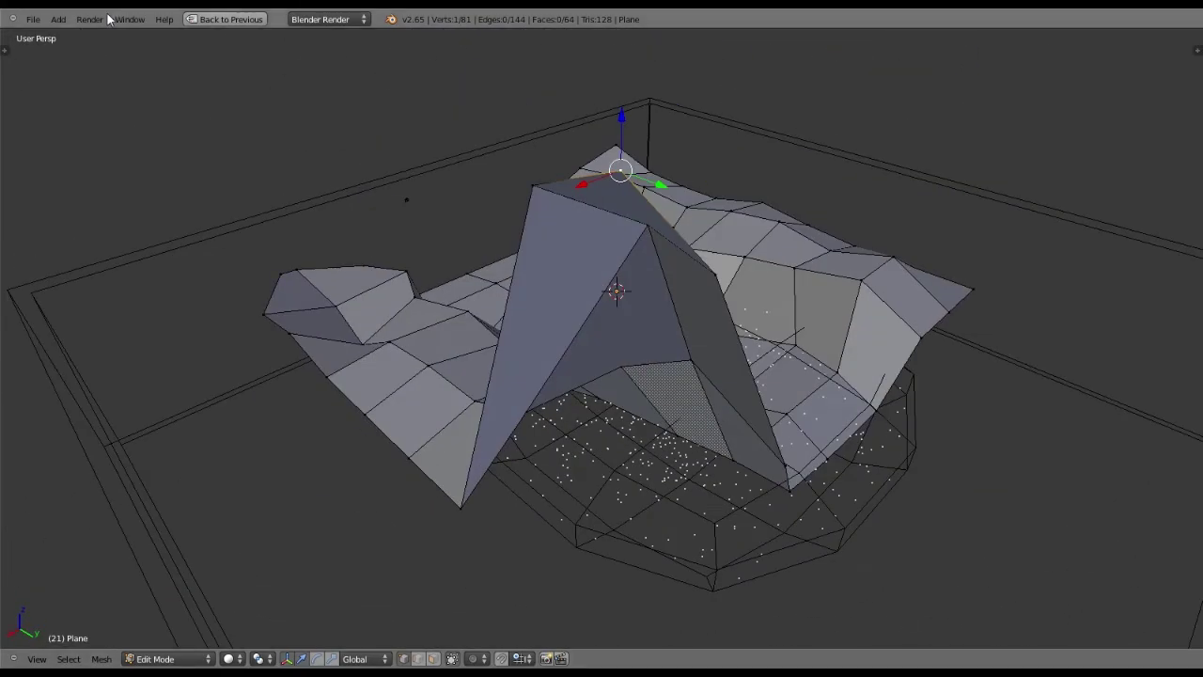
{"action": "middle_click_drag", "start_coordinate": [491, 357], "coordinate": [582, 326]}
{"action": "scroll", "coordinate": [583, 288], "scroll_direction": "up", "scroll_amount": 5}
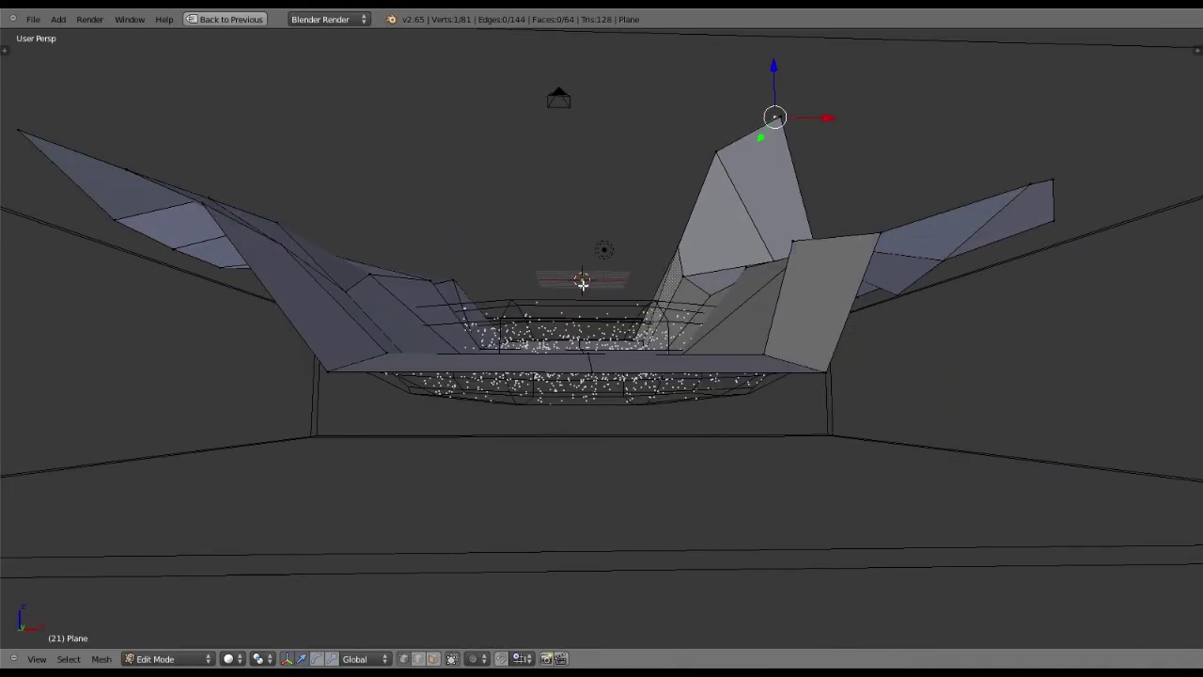
{"action": "middle_click_drag", "start_coordinate": [569, 275], "coordinate": [542, 385]}
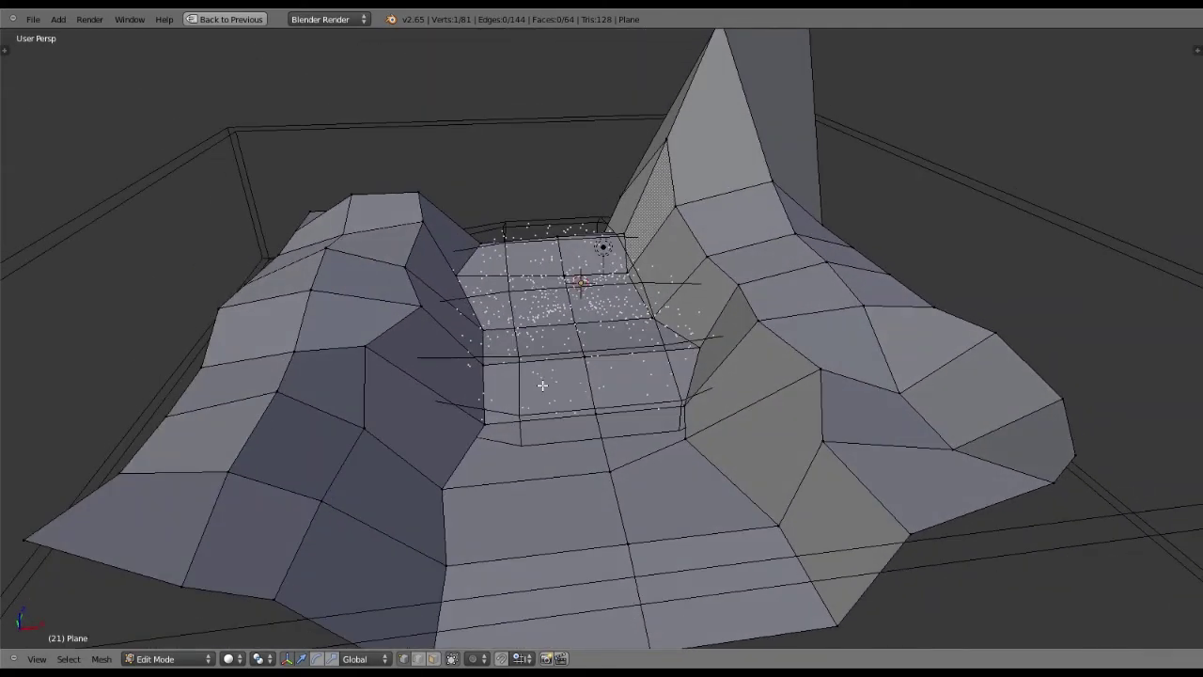
{"action": "middle_click_drag", "start_coordinate": [542, 385], "coordinate": [453, 233]}
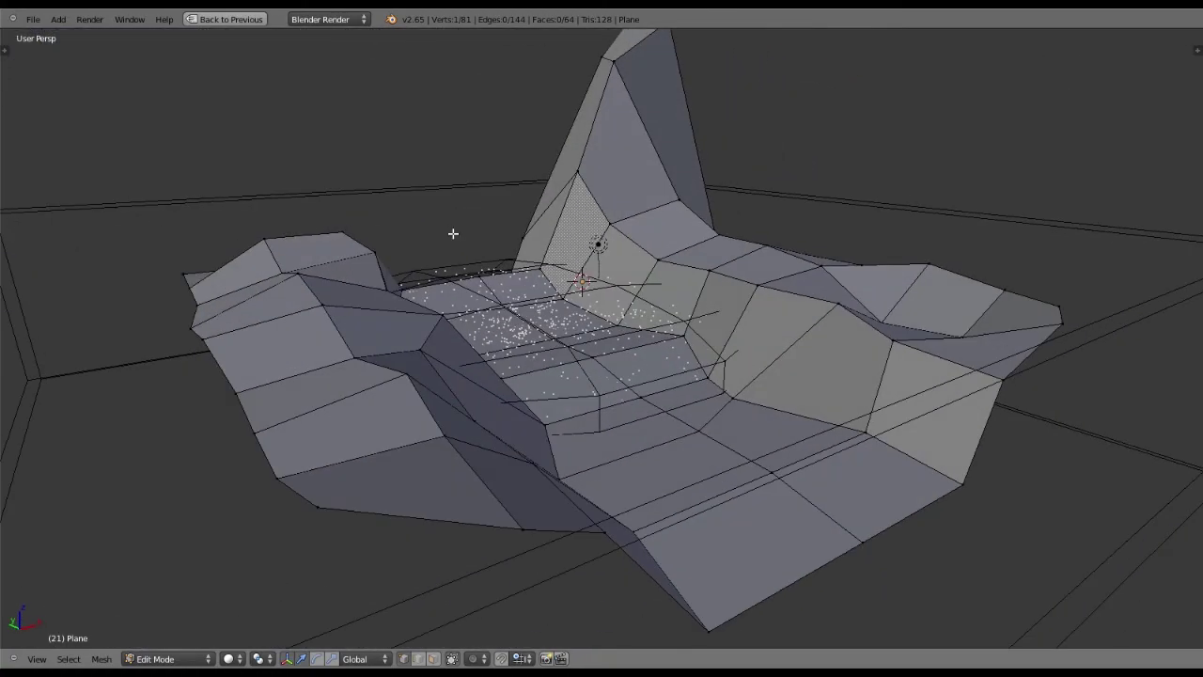